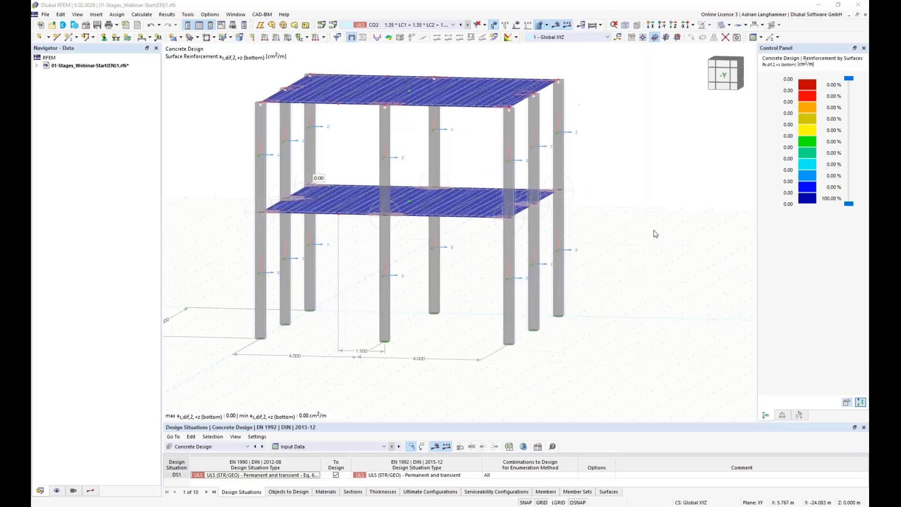
Examine the two-storey concrete frame from several angles, highlighting the two middle ground-floor columns
middle_drag(654, 229, 662, 254)
scroll(643, 236, down, 1)
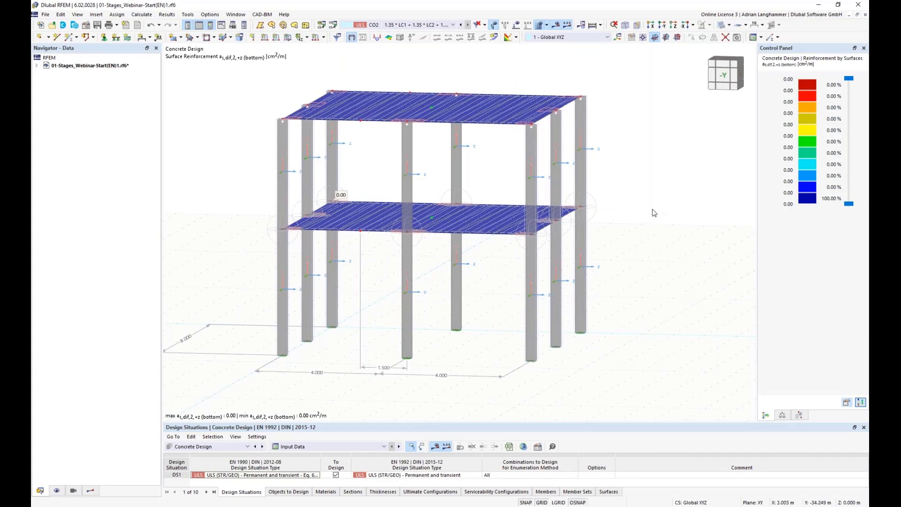
ctrl+middle_drag(639, 214, 642, 210)
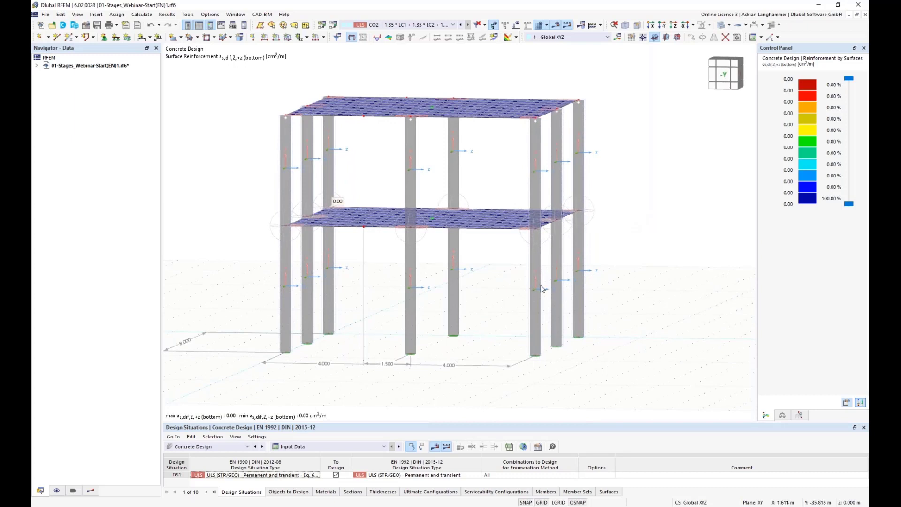
drag(493, 292, 392, 269)
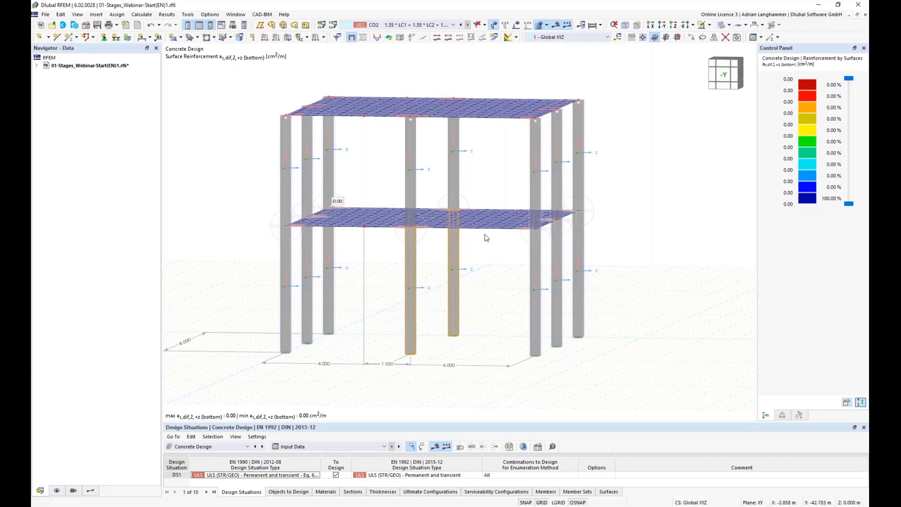
middle_drag(487, 274, 488, 239)
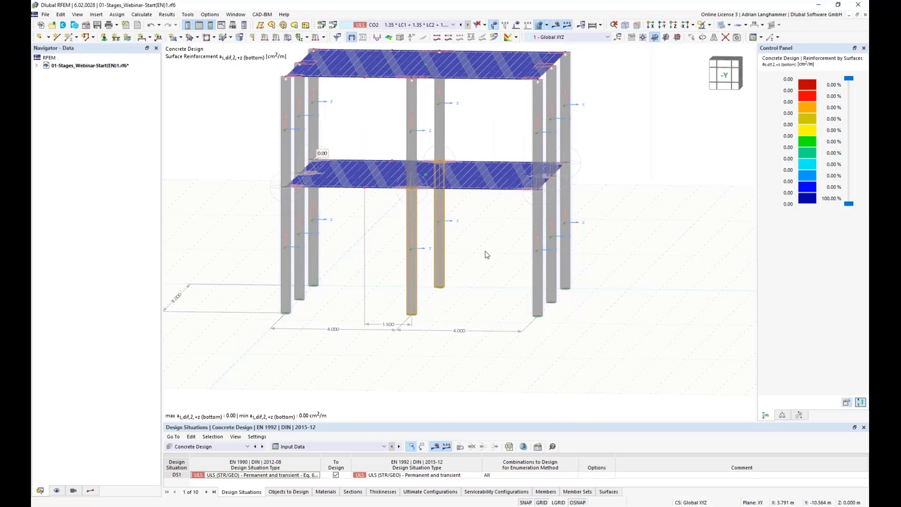
ctrl+middle_drag(470, 281, 463, 283)
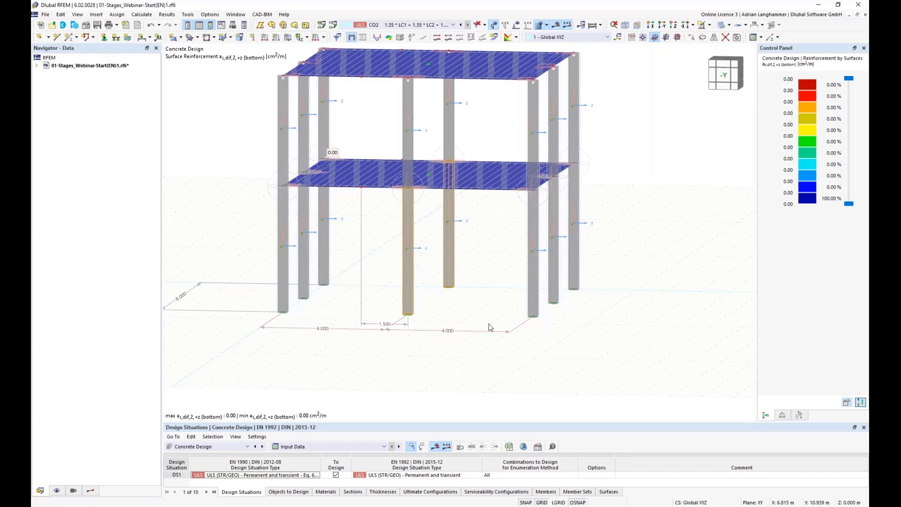
ctrl+middle_drag(455, 305, 419, 326)
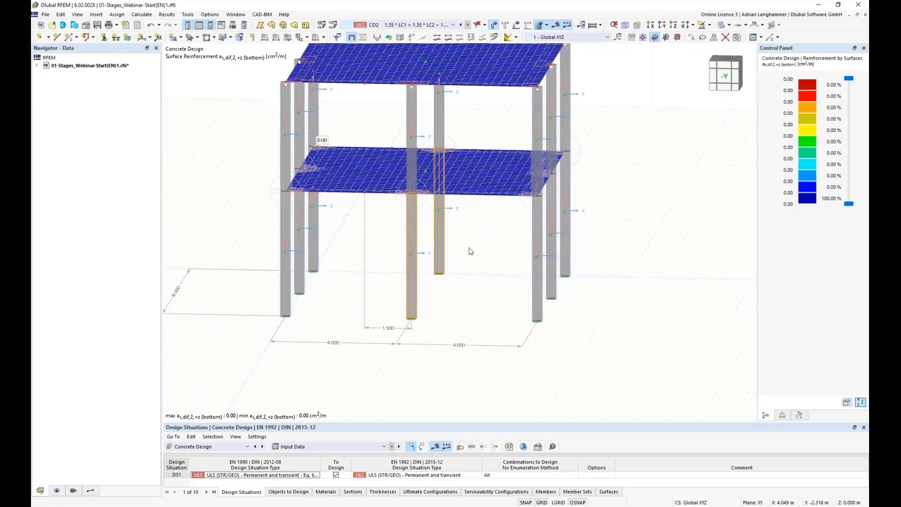
ctrl+middle_drag(456, 294, 422, 258)
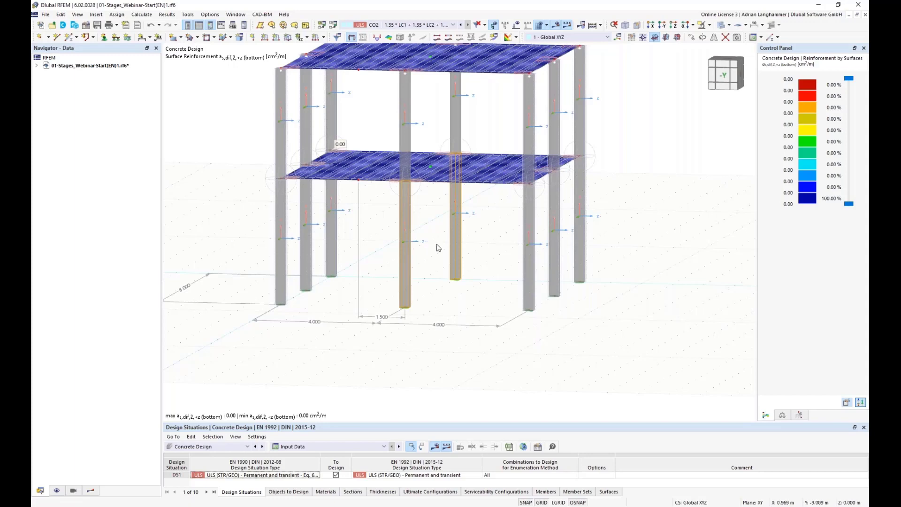
scroll(434, 328, down, 2)
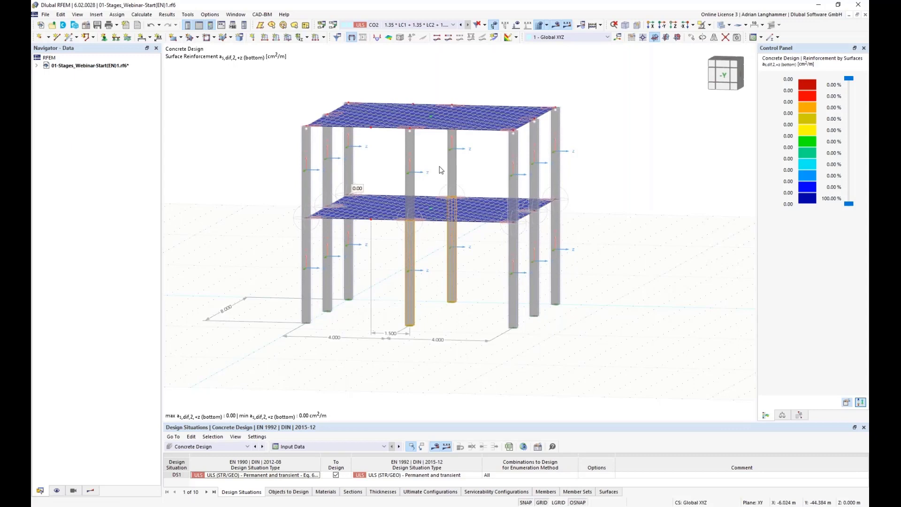
middle_drag(428, 167, 414, 157)
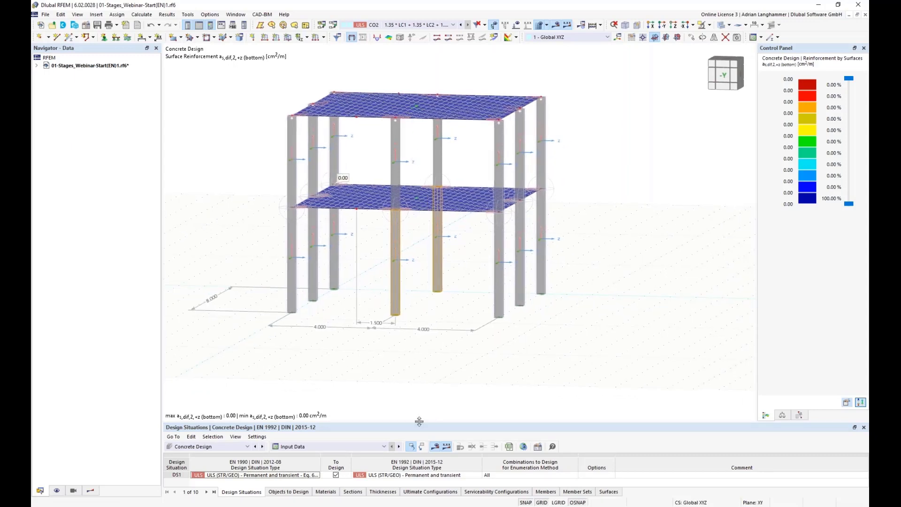
Enlarge the design table area and display the required longitudinal surface reinforcement as,req,1,-z (top) on the slabs
drag(426, 422, 425, 339)
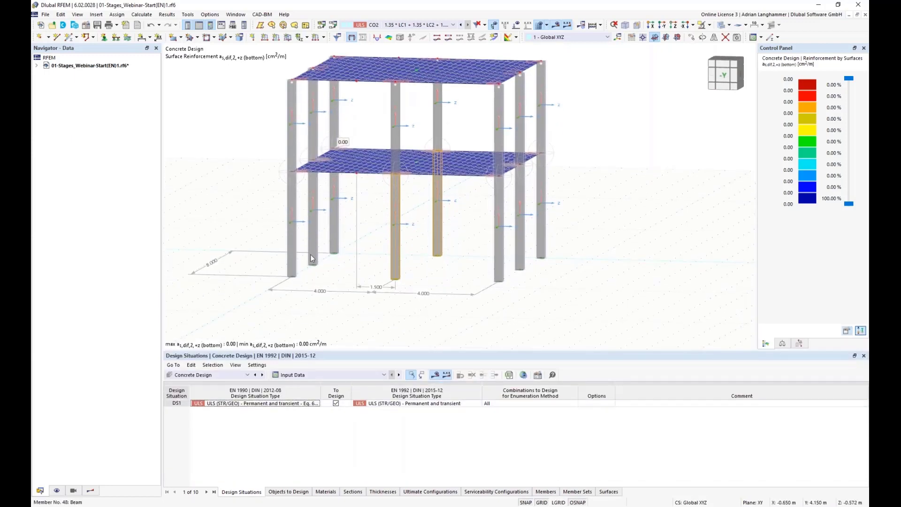
middle_drag(347, 223, 351, 231)
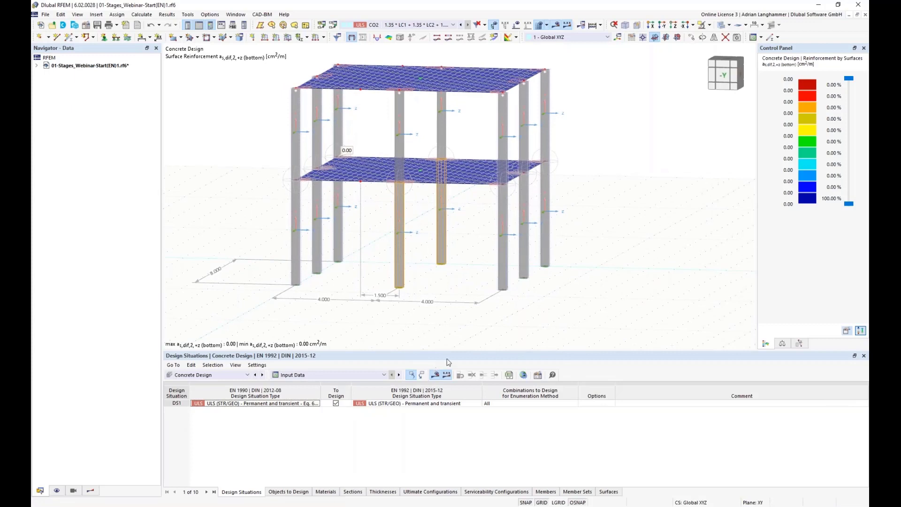
click(91, 491)
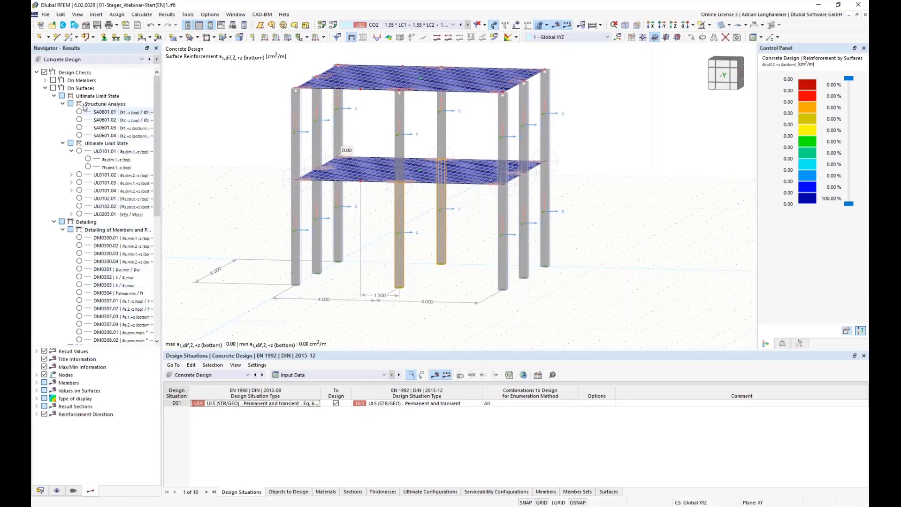
click(46, 88)
click(79, 135)
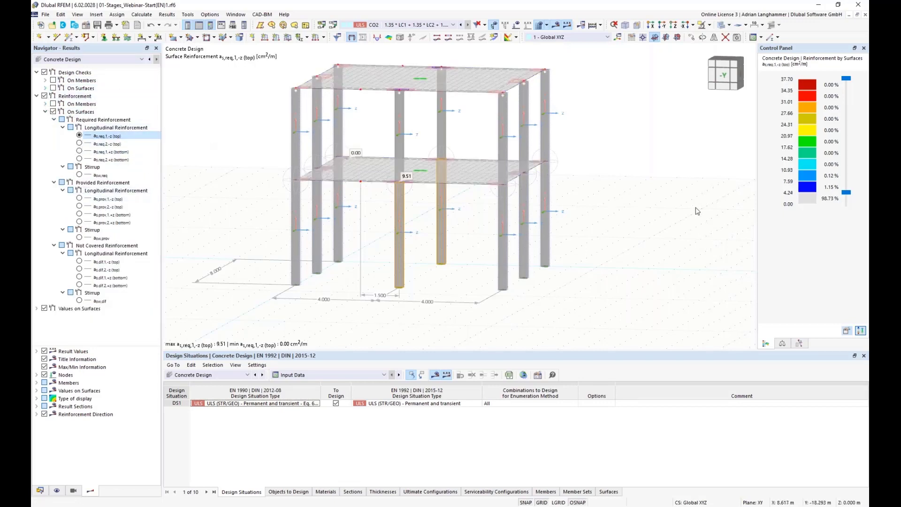
Set the result colour scale to refer to Max/Min values and cover the full range down to zero
double_click(800, 175)
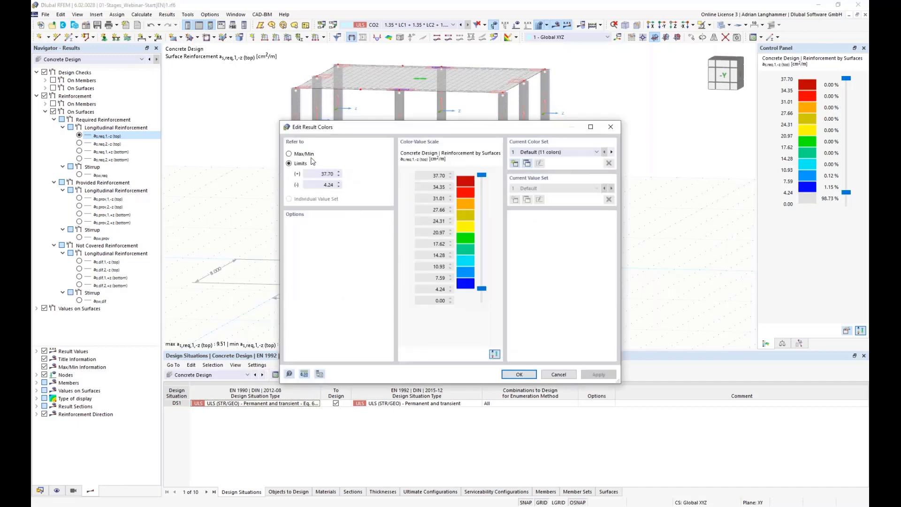
drag(482, 289, 482, 300)
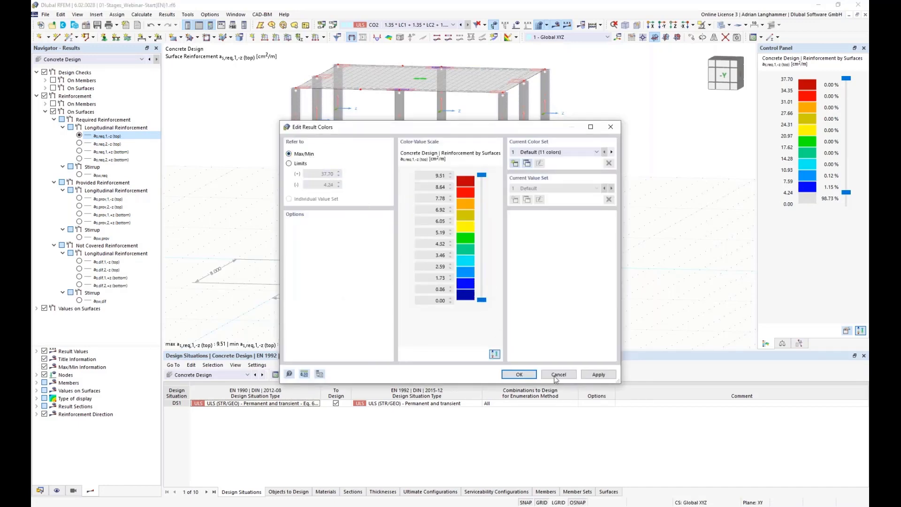
click(519, 374)
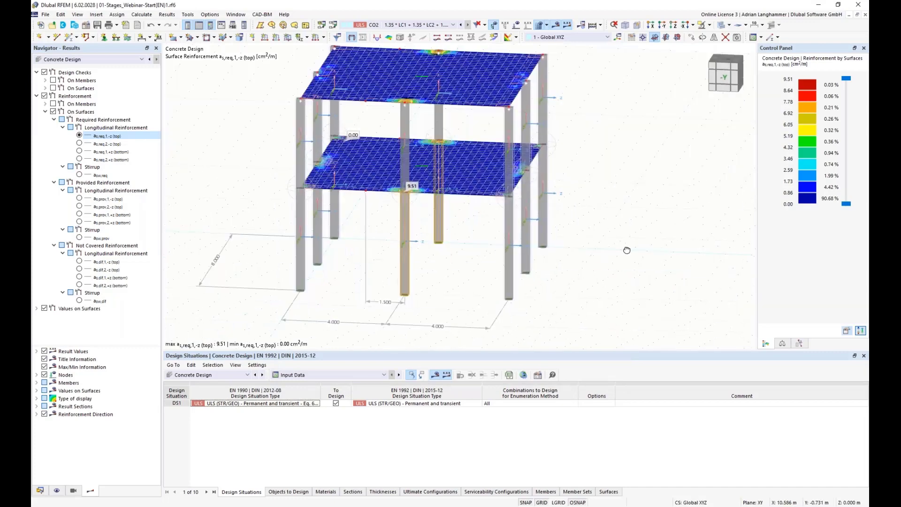
Review the other required longitudinal surface reinforcements, as well as the provided top and bottom longitudinal reinforcement of the slabs
click(79, 144)
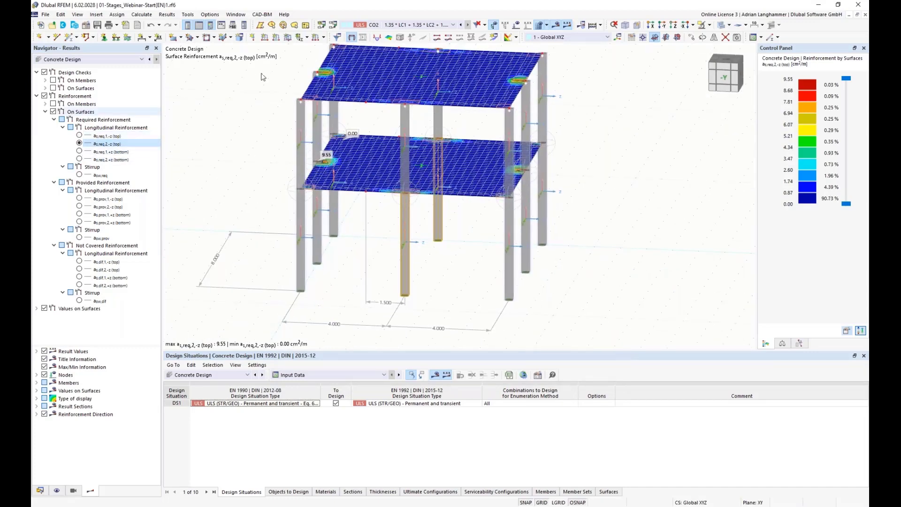
click(79, 159)
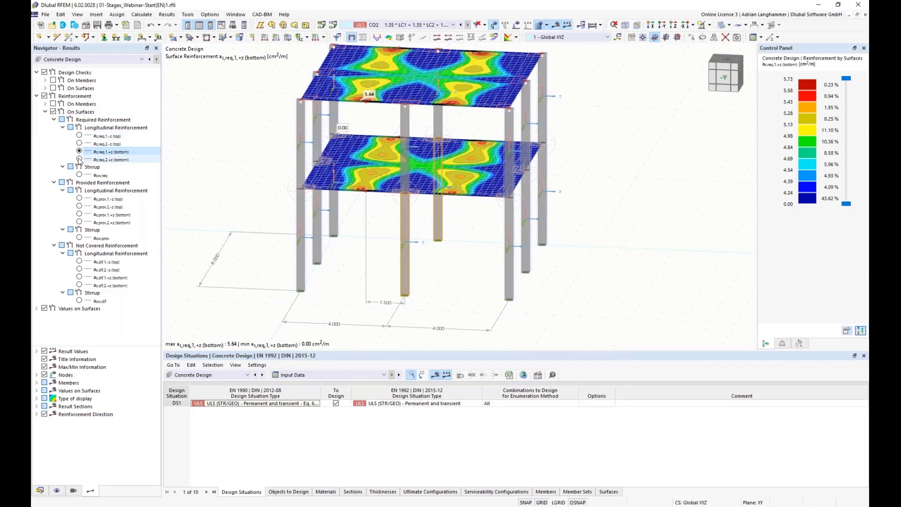
click(80, 200)
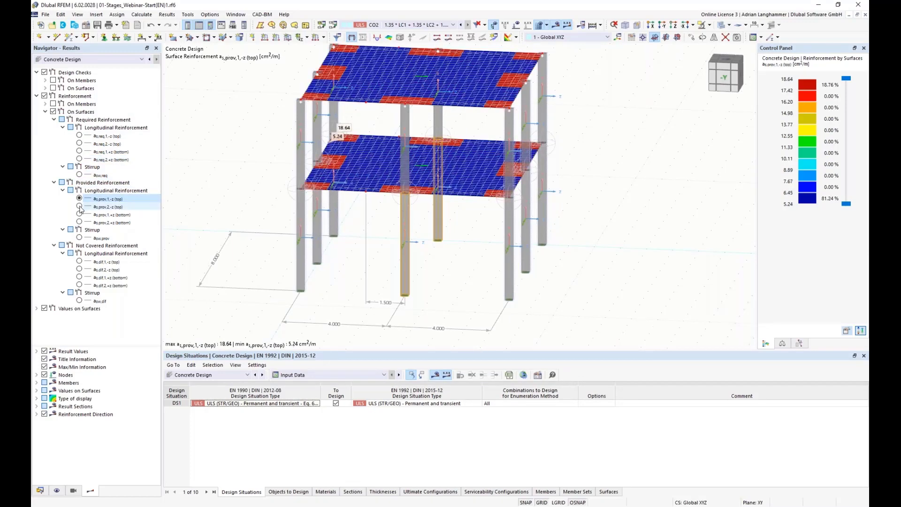
click(79, 214)
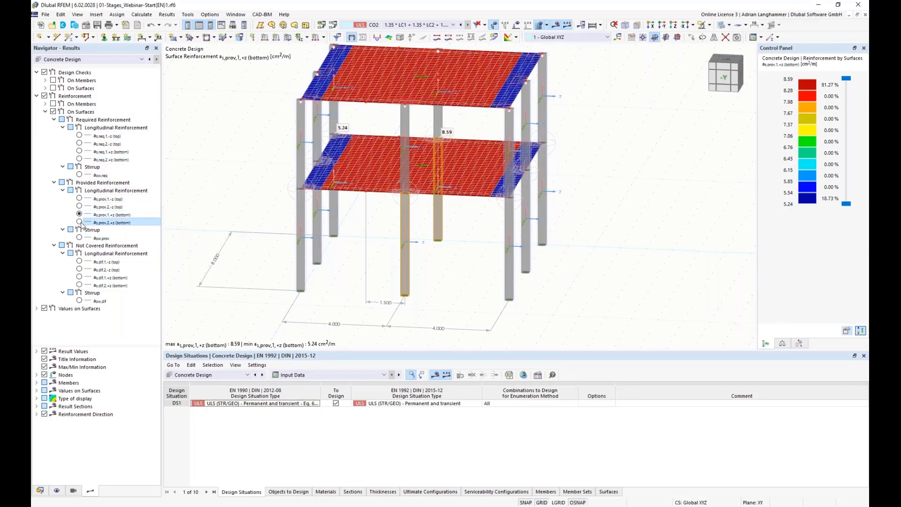
click(80, 222)
middle_drag(283, 177, 273, 189)
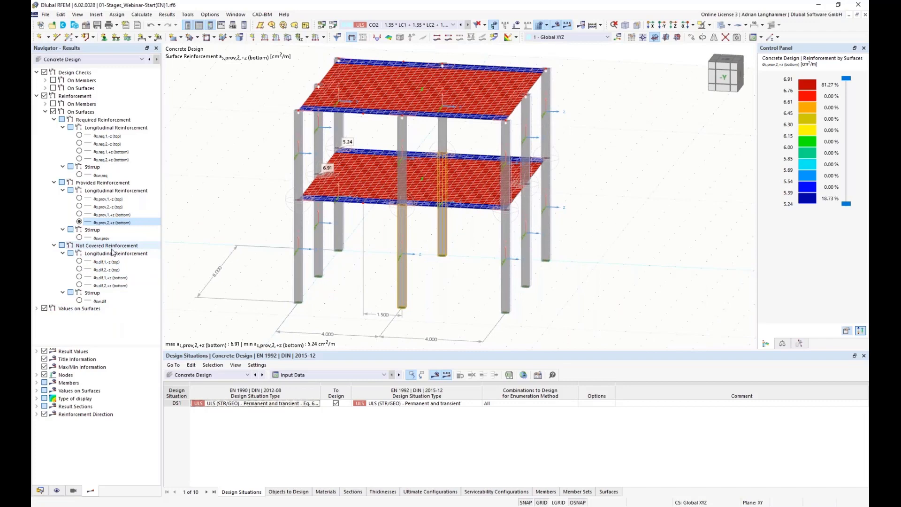
Review the not covered longitudinal reinforcement of the slabs for the top and bottom sides in both directions
click(79, 261)
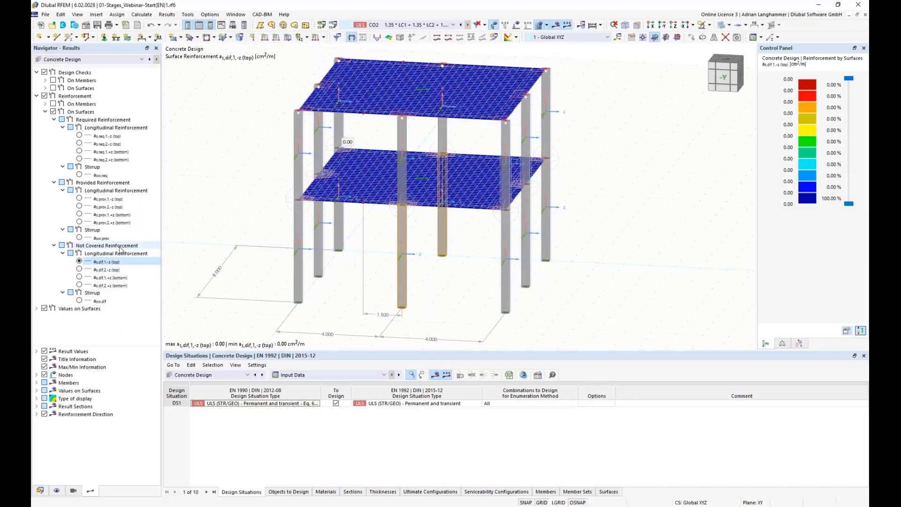
click(79, 270)
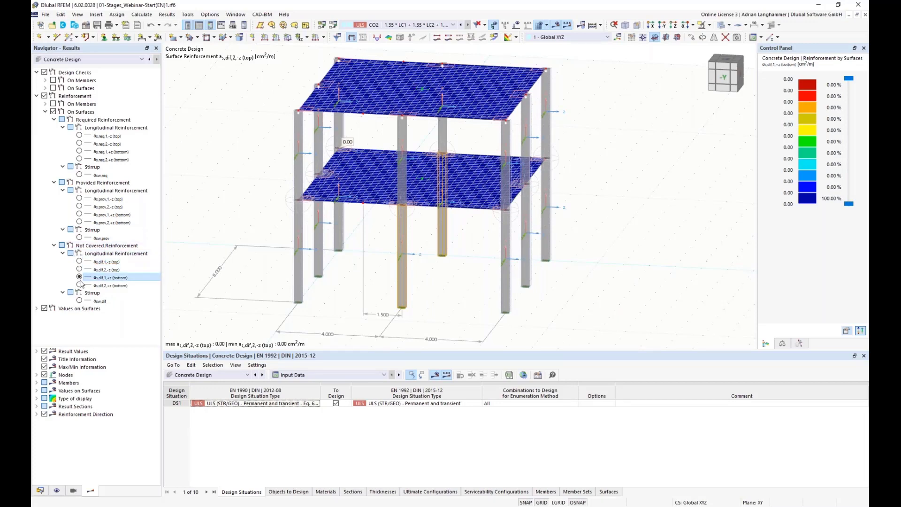
click(79, 285)
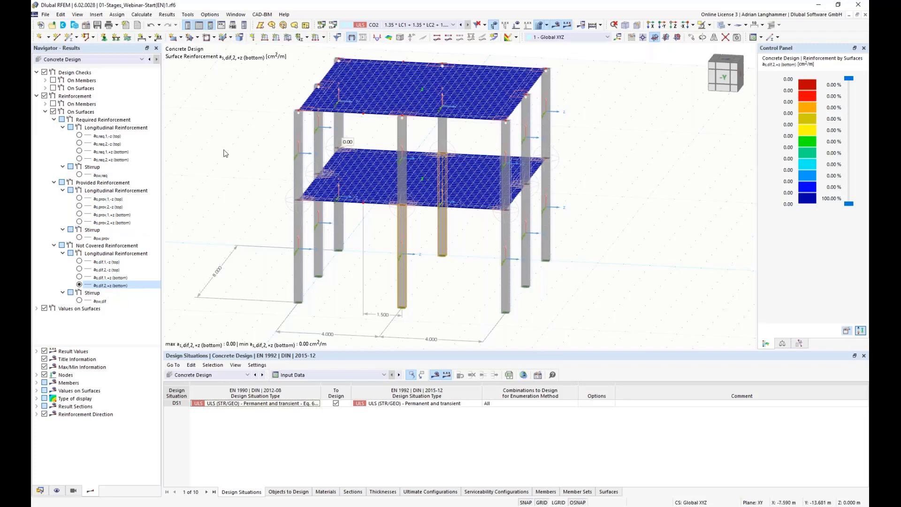
mouse_move(229, 153)
middle_down()
mouse_move(236, 169)
mouse_move(239, 156)
middle_up()
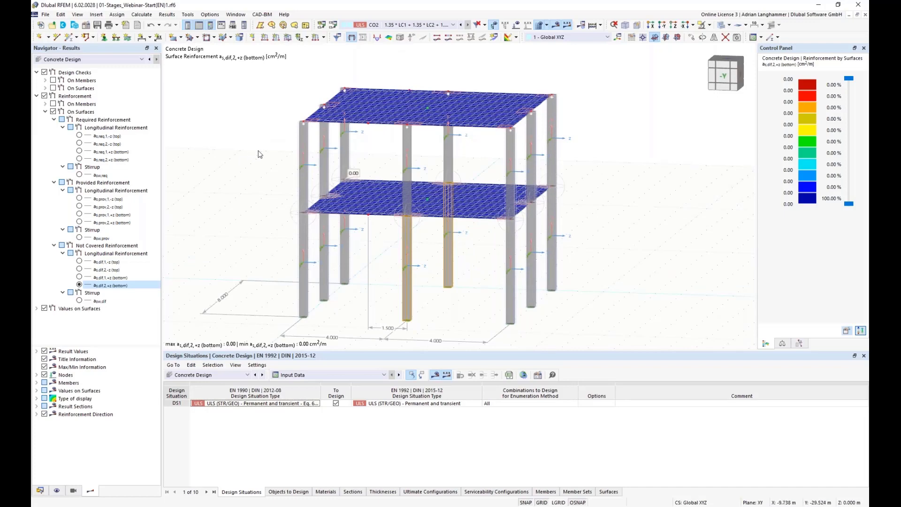
ctrl+middle_drag(264, 148, 246, 143)
Turn off the results display and select the intermediate floor slab in place of the columns
click(245, 142)
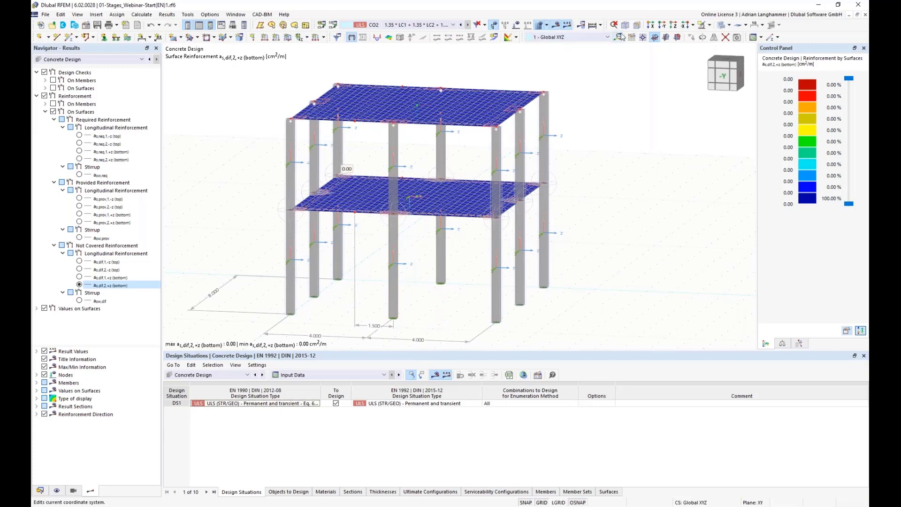
click(557, 26)
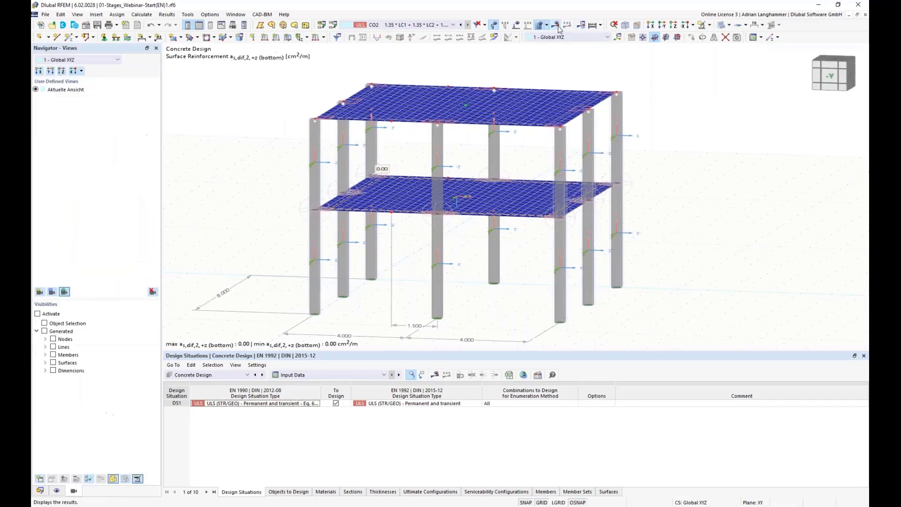
middle_drag(304, 142, 257, 149)
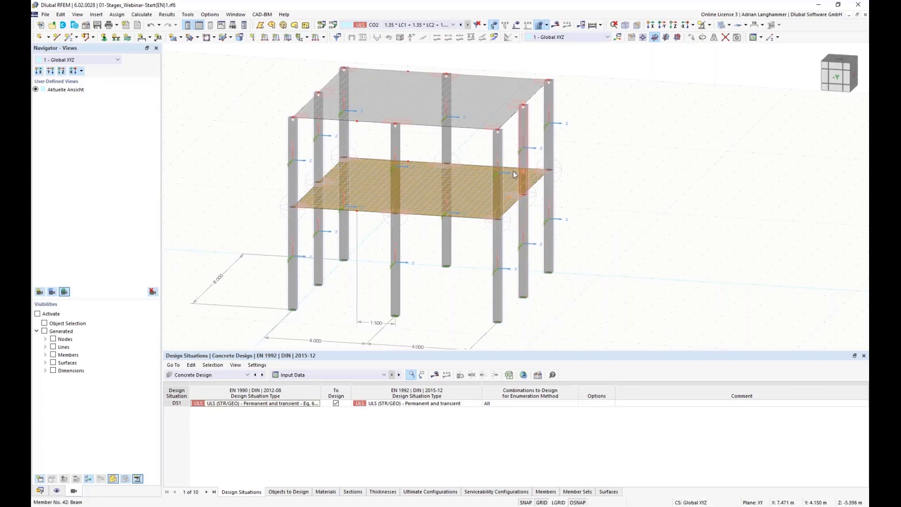
ctrl+middle_drag(497, 129, 488, 146)
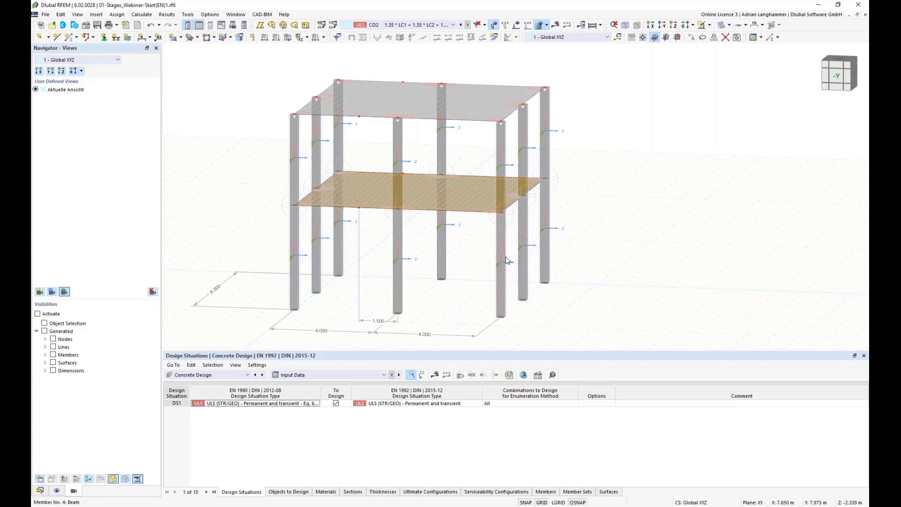
Inspect the selected intermediate slab, including its thickness and material information, together with its supporting columns
scroll(614, 234, up, 3)
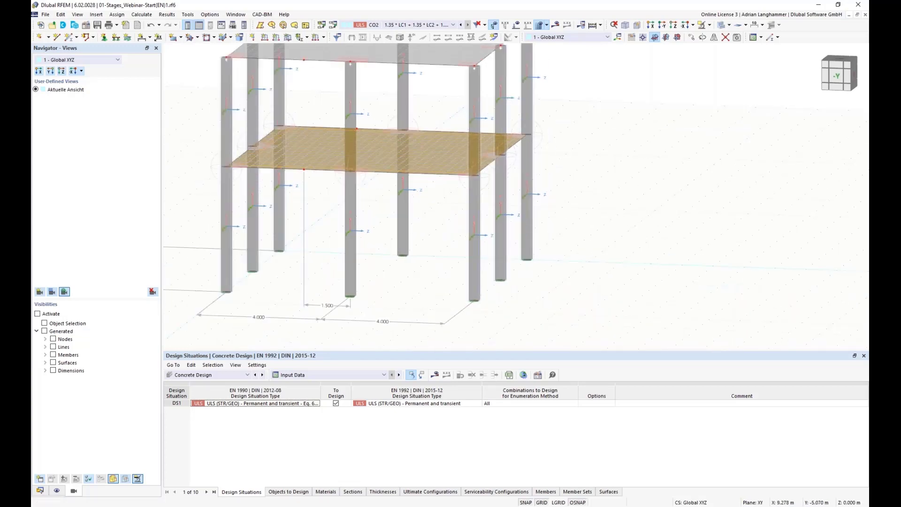
scroll(463, 168, down, 3)
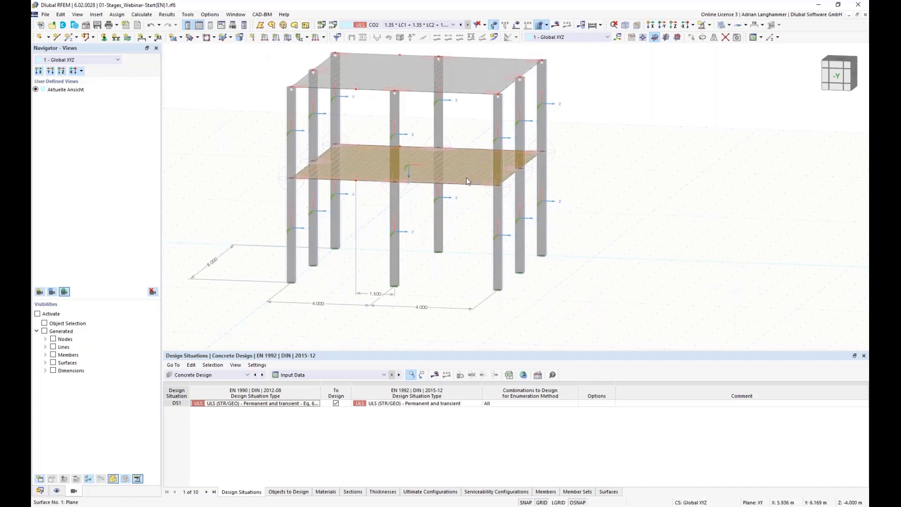
mouse_move(468, 182)
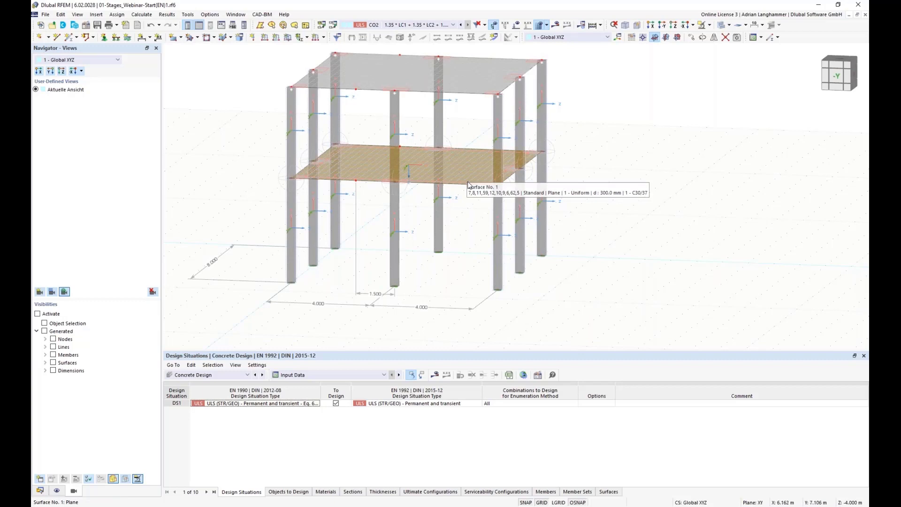
middle_drag(461, 216, 457, 197)
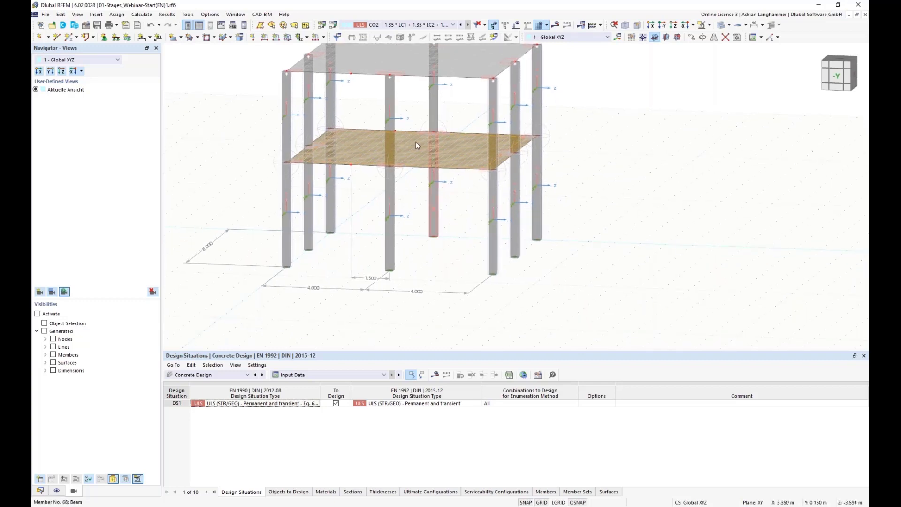
mouse_move(374, 153)
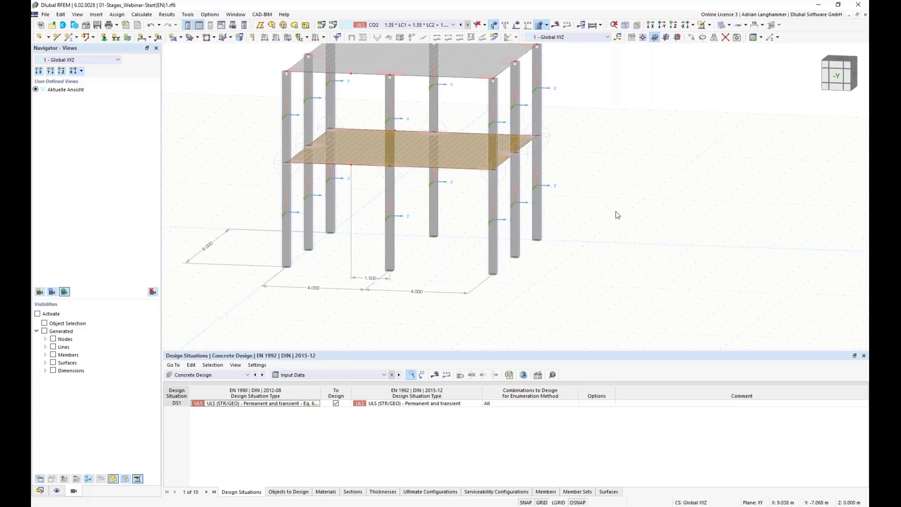
middle_drag(612, 204, 609, 228)
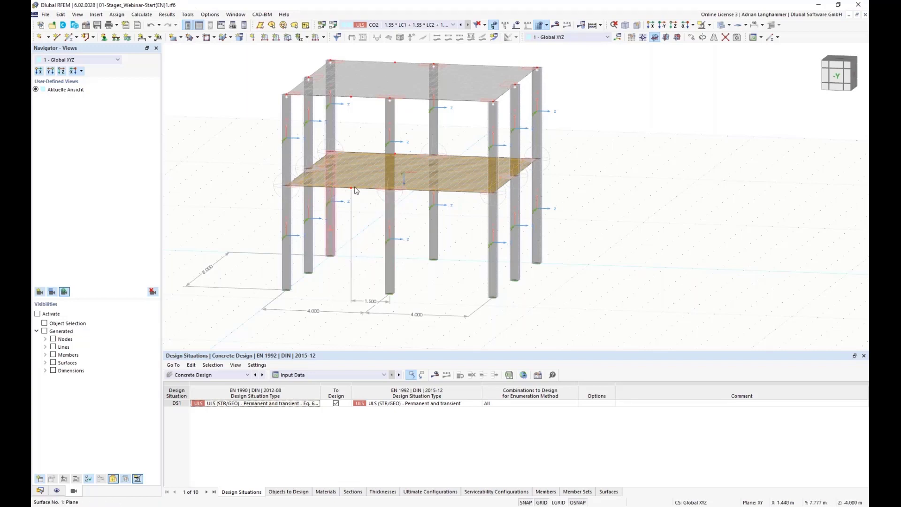
Copy the base nodal supports of the two middle columns 1.5 m in the negative X direction to the marked locations
ctrl+middle_drag(362, 229, 371, 220)
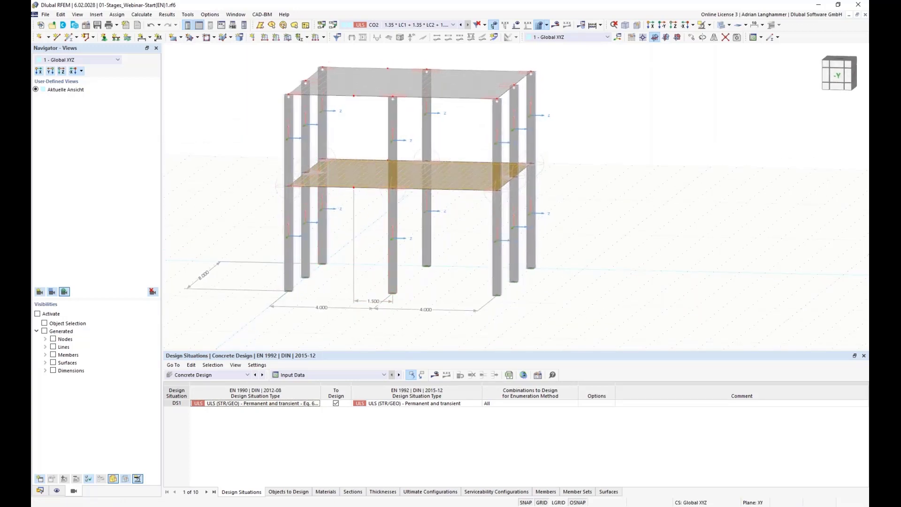
click(40, 490)
middle_drag(219, 214, 215, 212)
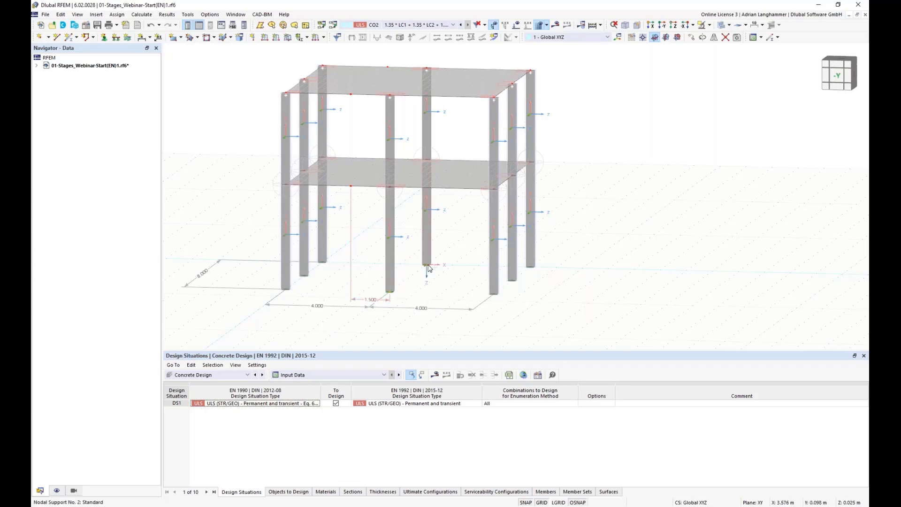
click(692, 37)
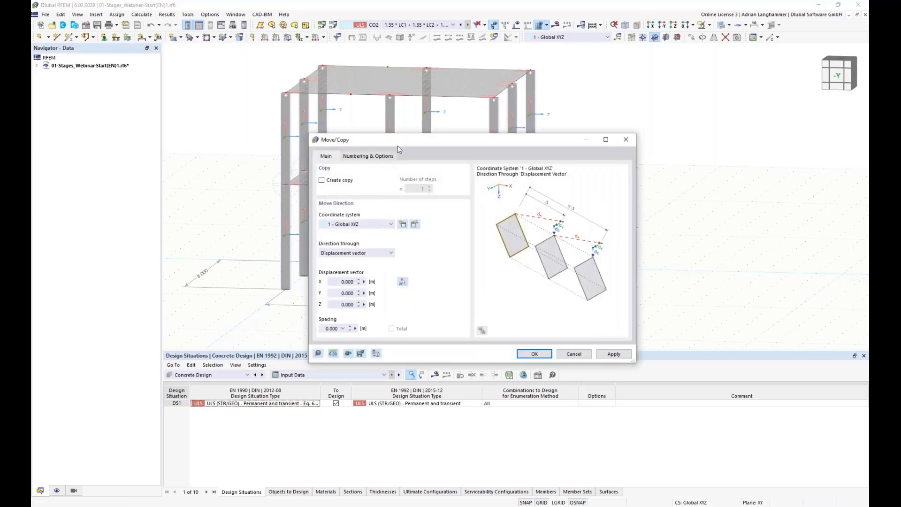
drag(402, 143, 635, 104)
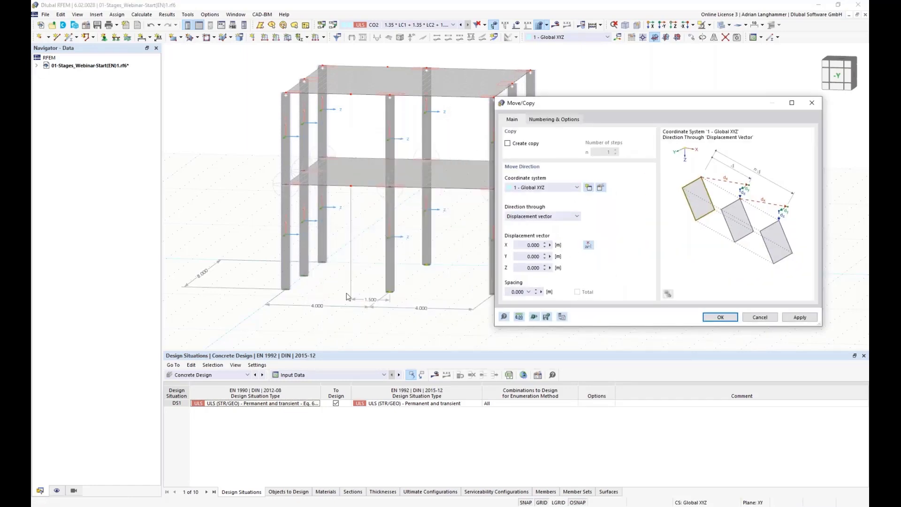
click(508, 144)
click(527, 246)
key(BackSpace)
click(718, 318)
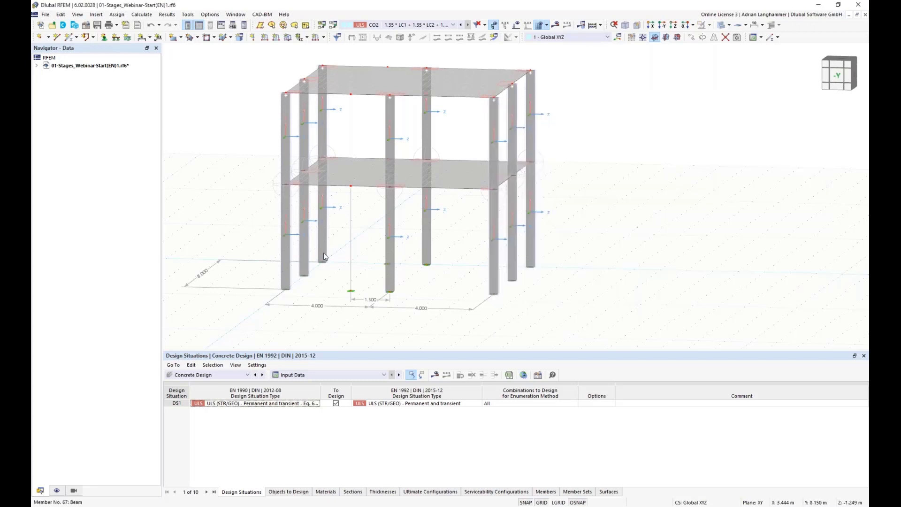
Define a new beam member with section HEA 200 in steel S355J0H and uniform distribution
click(71, 37)
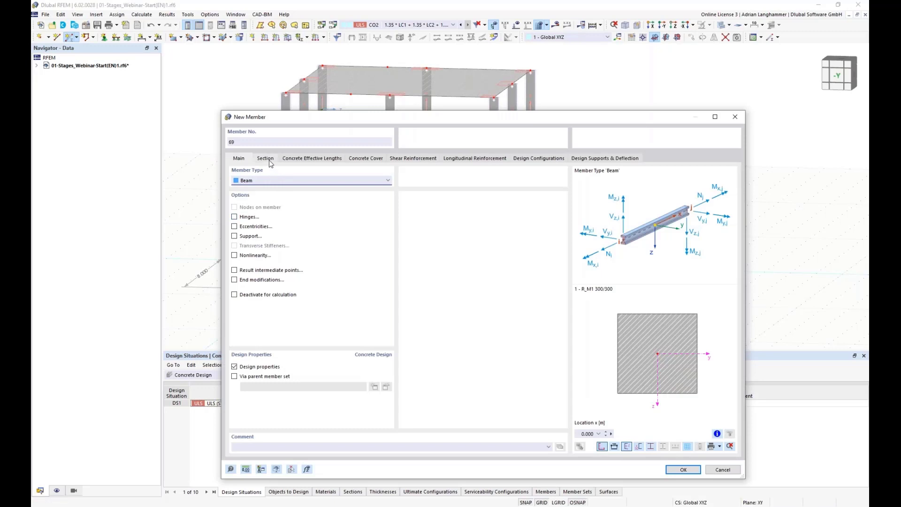
click(266, 158)
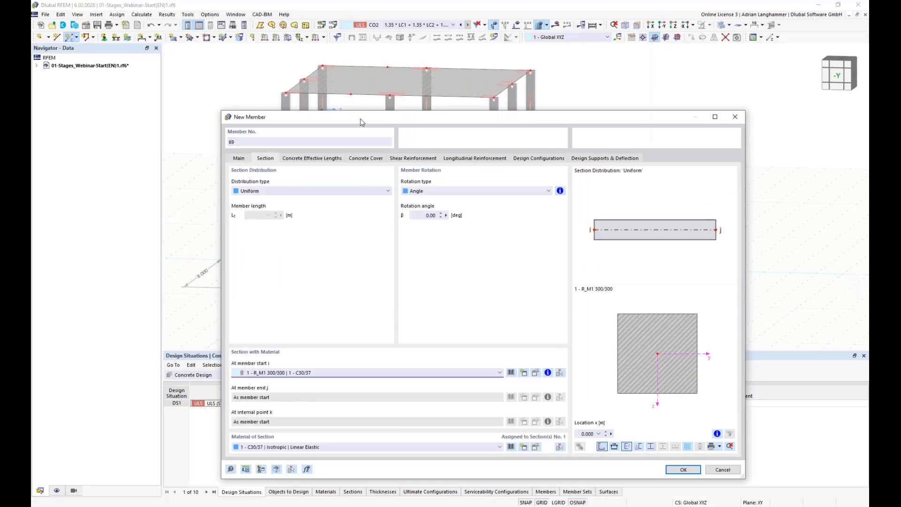
drag(362, 119, 330, 63)
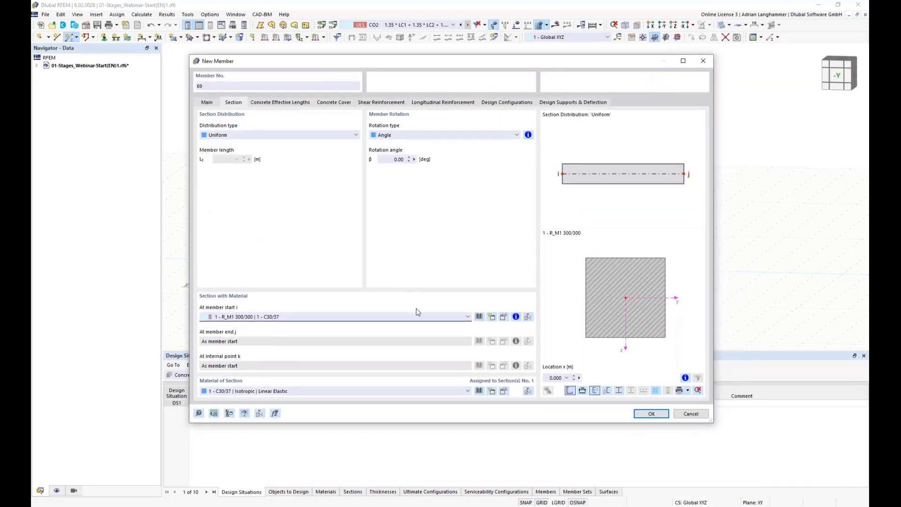
click(413, 316)
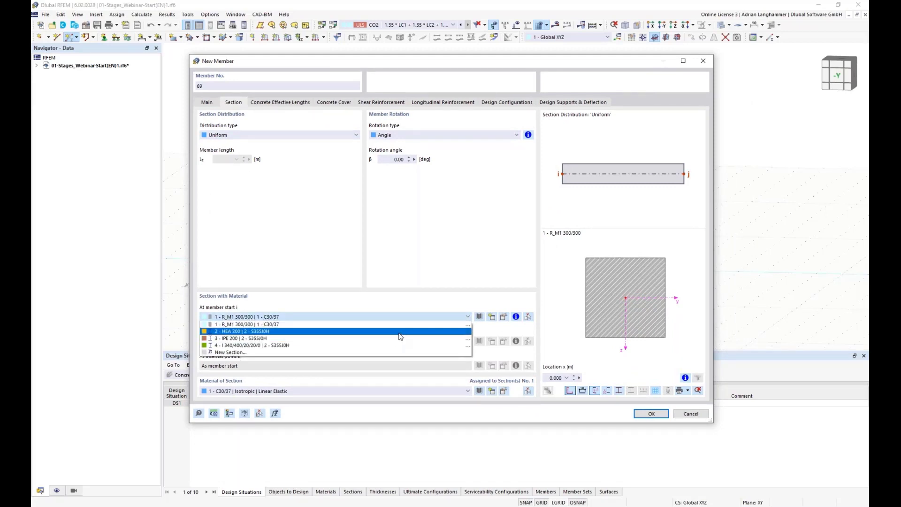
click(357, 331)
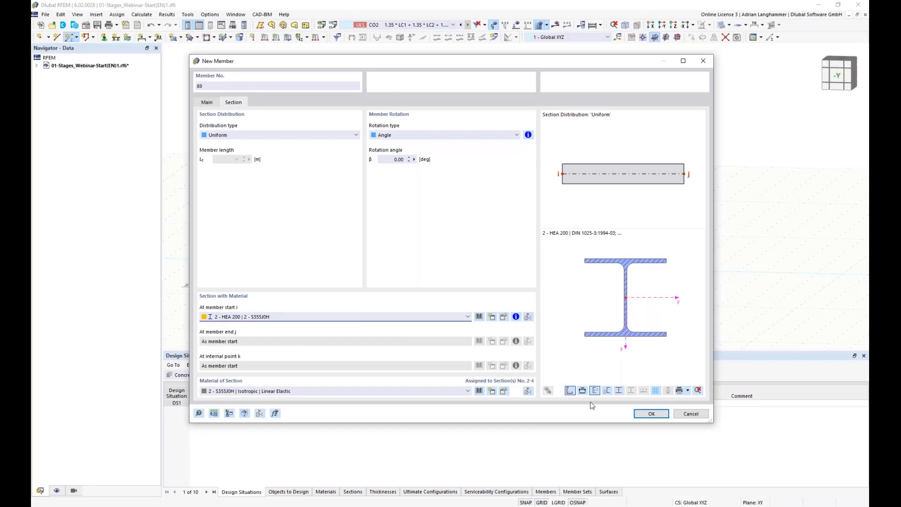
click(652, 414)
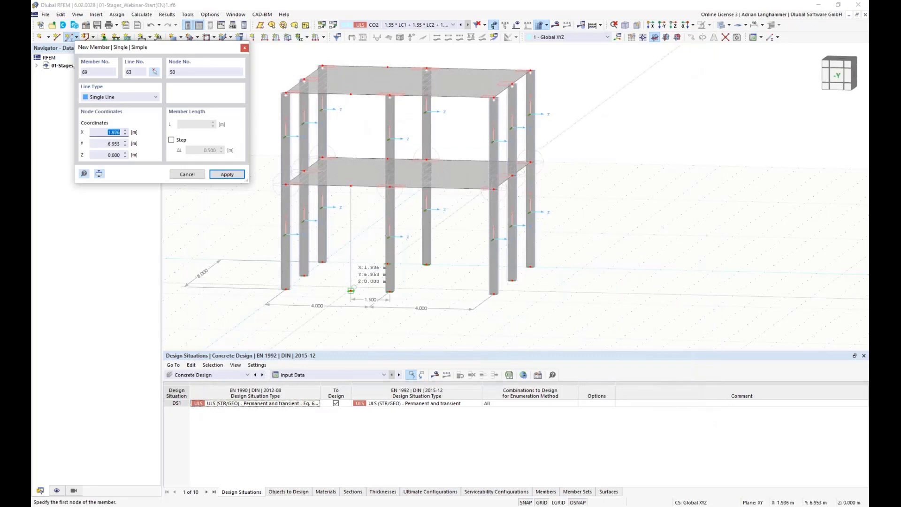
Place two 4 m high HEA 200 columns from the copied supports up to the edge nodes of the intermediate slab
click(351, 291)
click(351, 186)
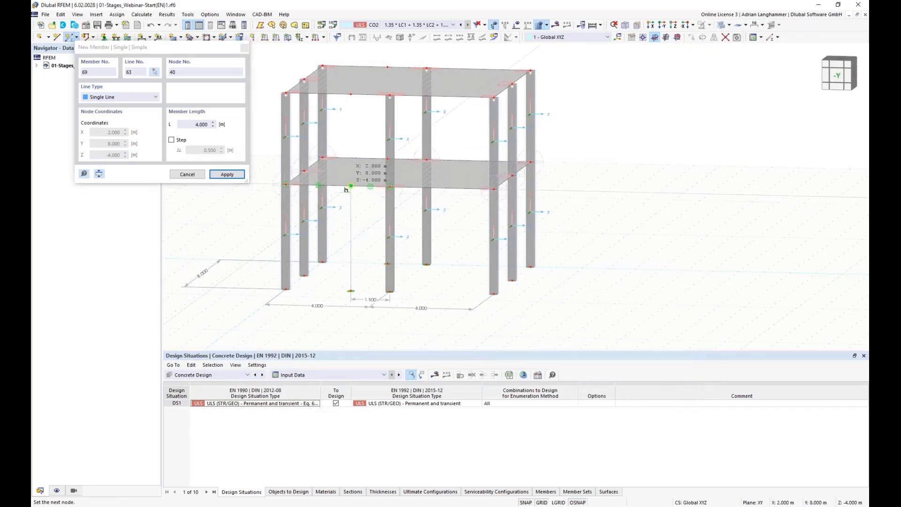
click(487, 295)
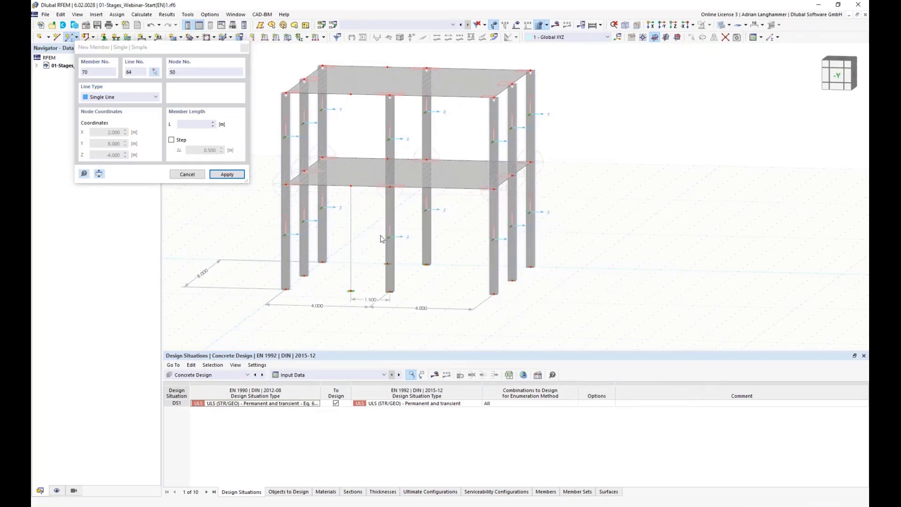
ctrl+middle_drag(366, 249, 374, 250)
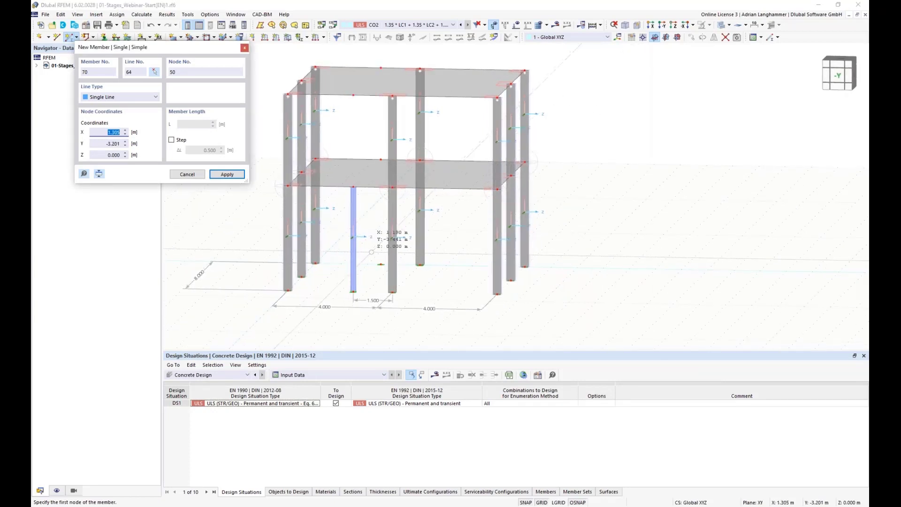
click(381, 265)
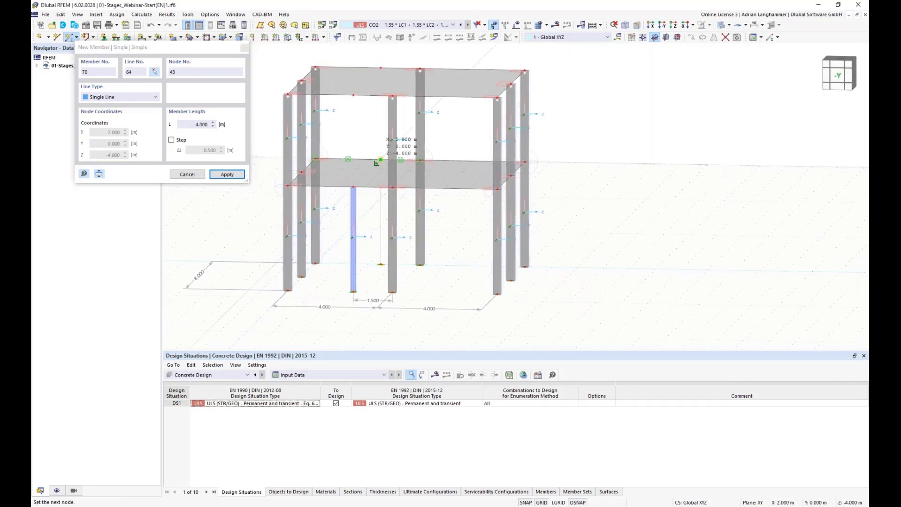
click(381, 160)
key(Escape)
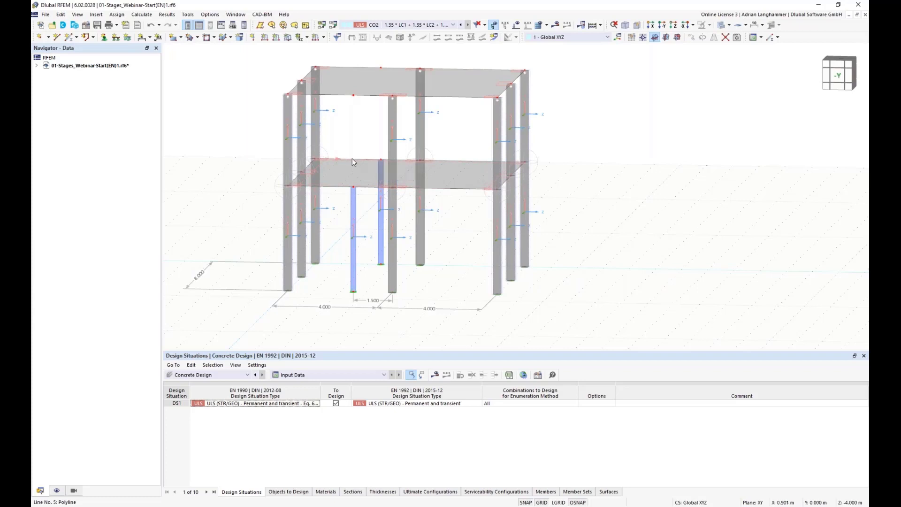
Assign steel beam members to the selected lines along the two long edges of the intermediate slab, including the segments at the new columns
ctrl+middle_drag(390, 181, 407, 142)
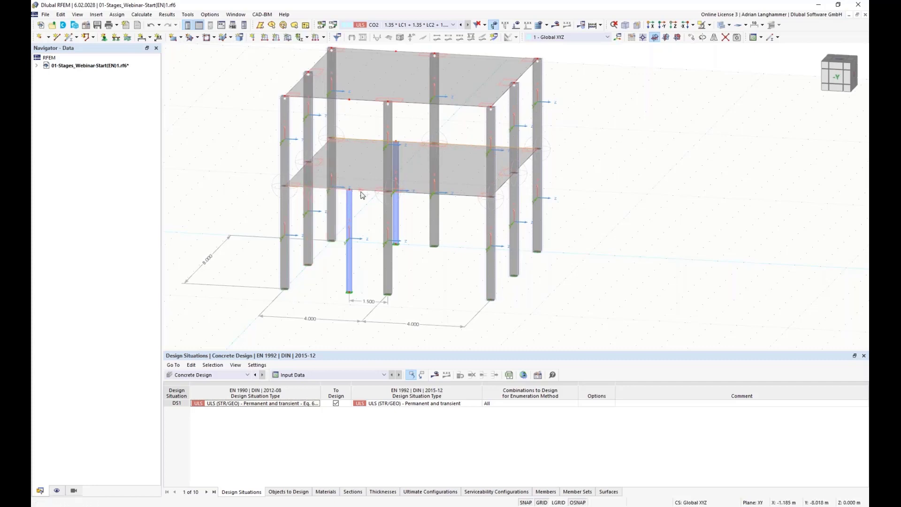
right_click(420, 198)
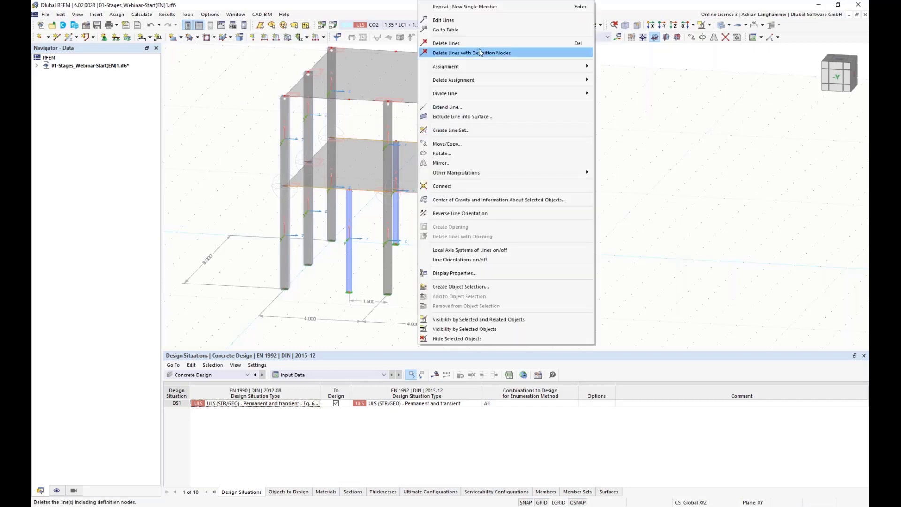
click(482, 21)
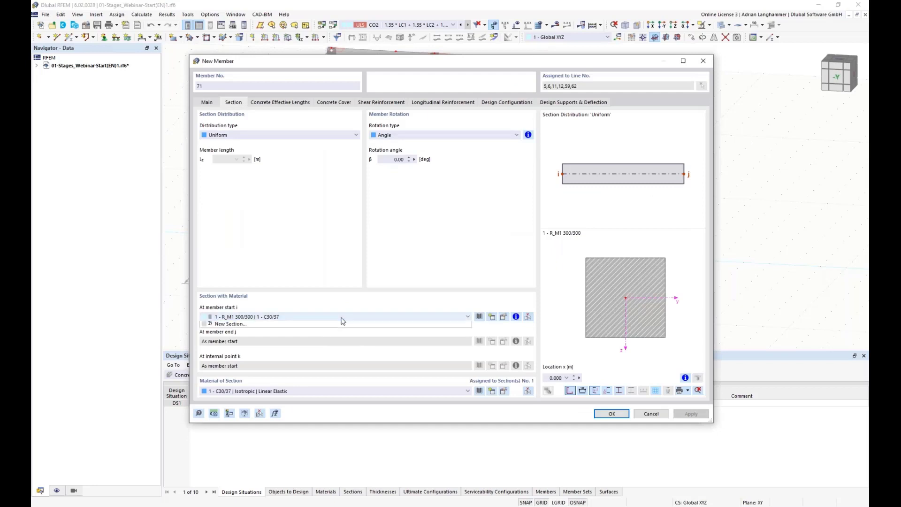
click(342, 318)
click(335, 331)
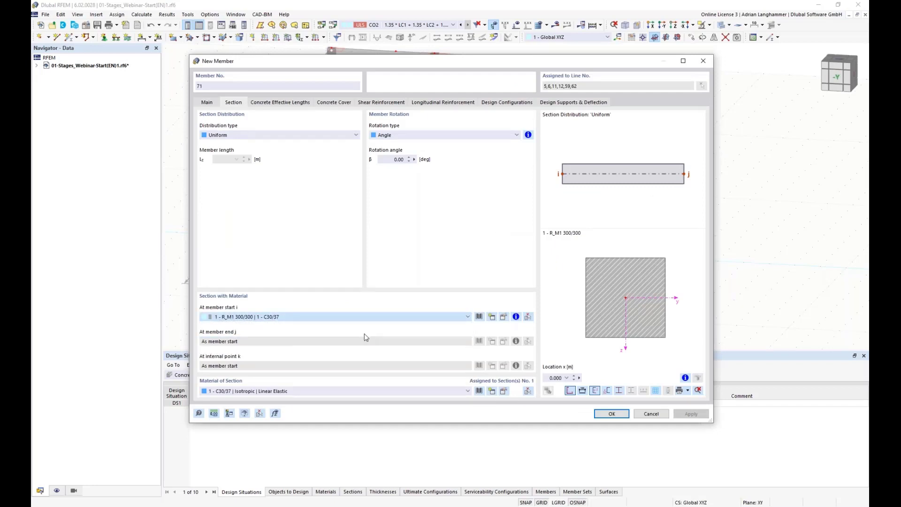
click(612, 414)
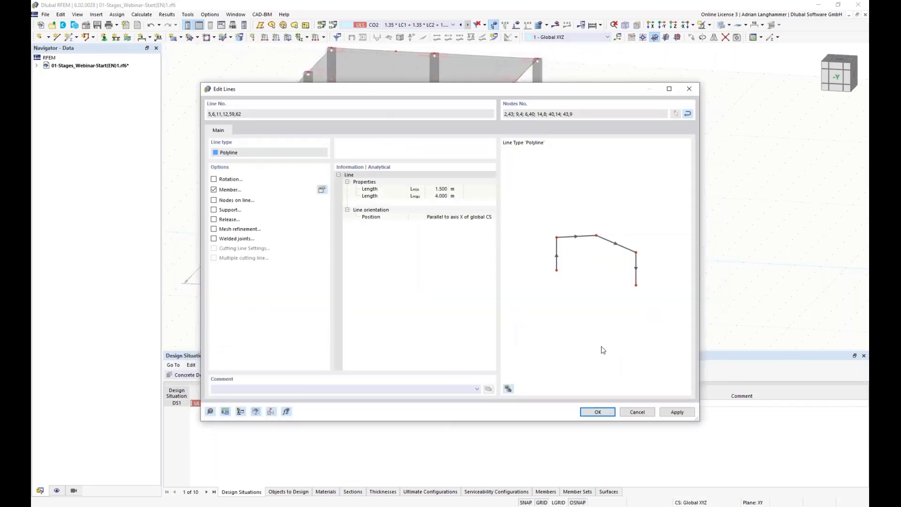
key(Return)
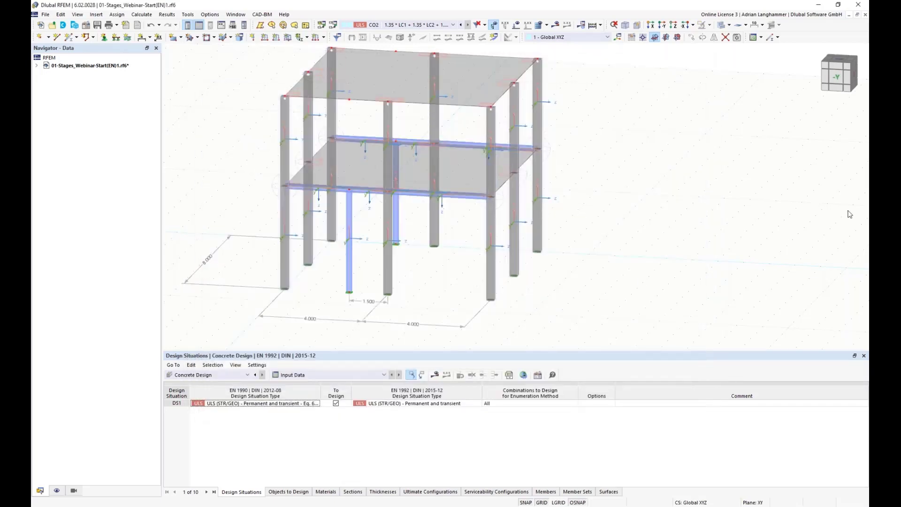
Change the nodal supports at the bases of the two HEA 200 columns to support type 1
ctrl+middle_drag(644, 223, 661, 211)
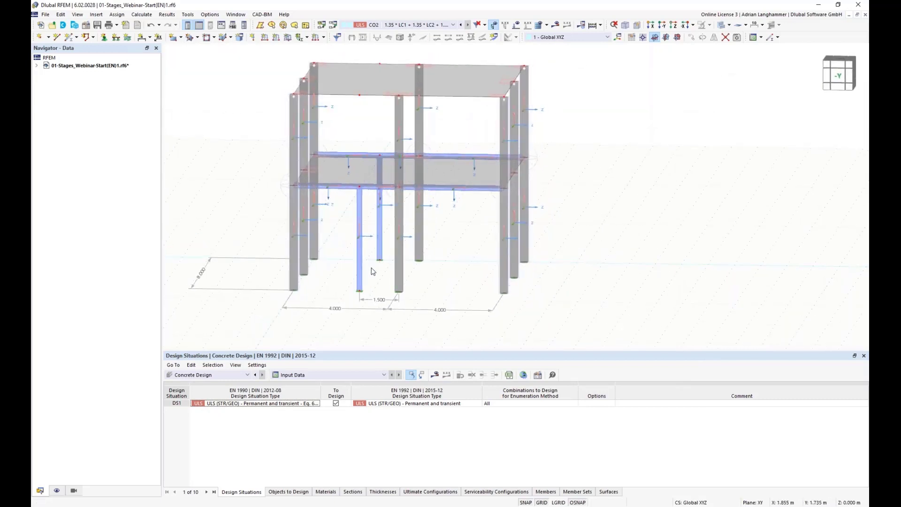
scroll(374, 271, up, 5)
middle_drag(366, 310, 382, 279)
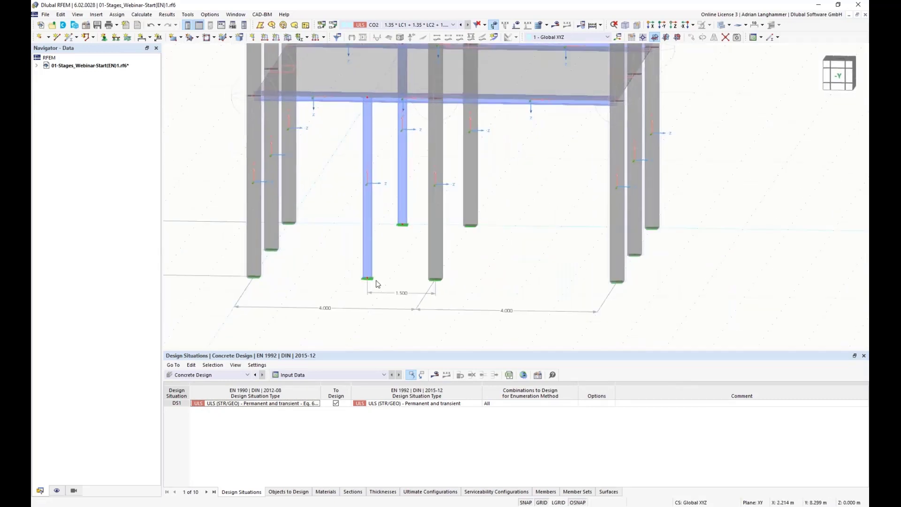
click(368, 280)
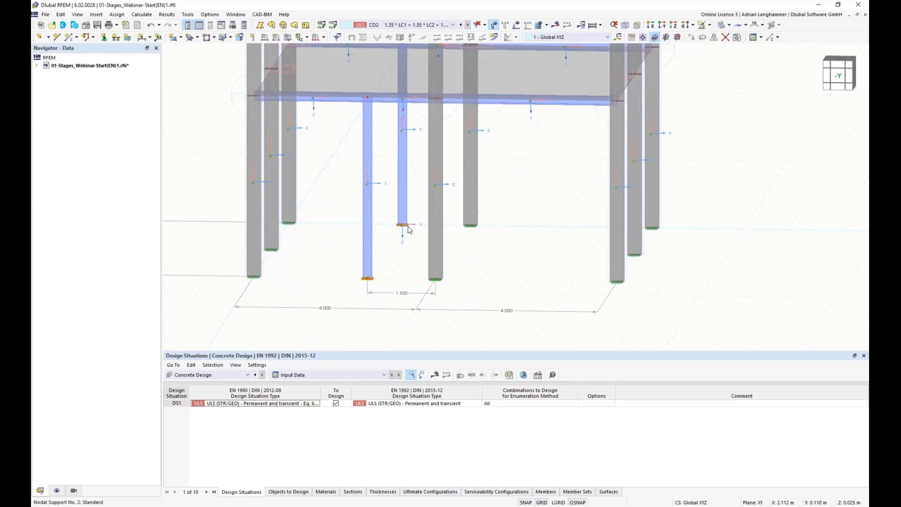
right_click(407, 226)
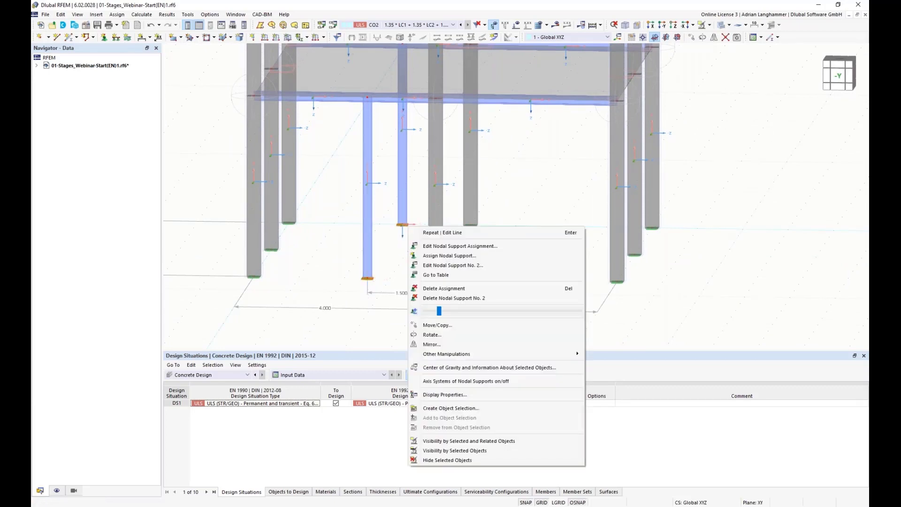
click(476, 248)
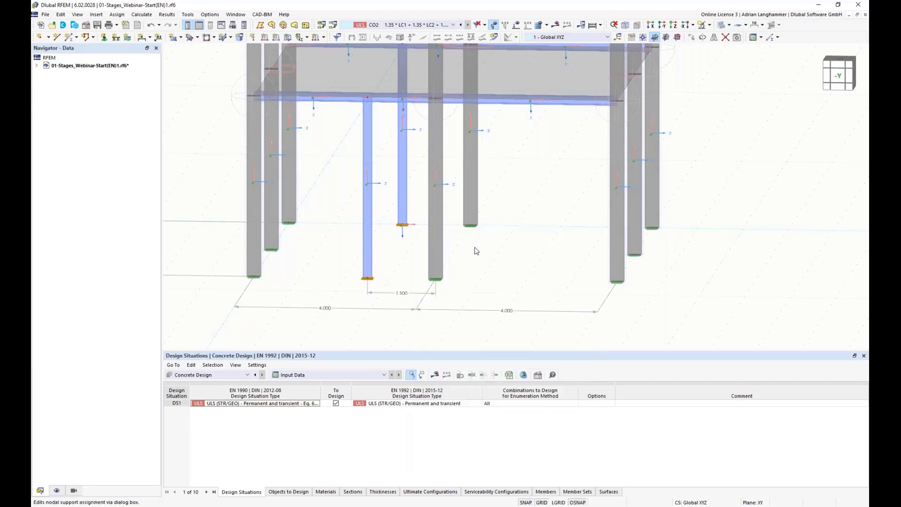
click(441, 166)
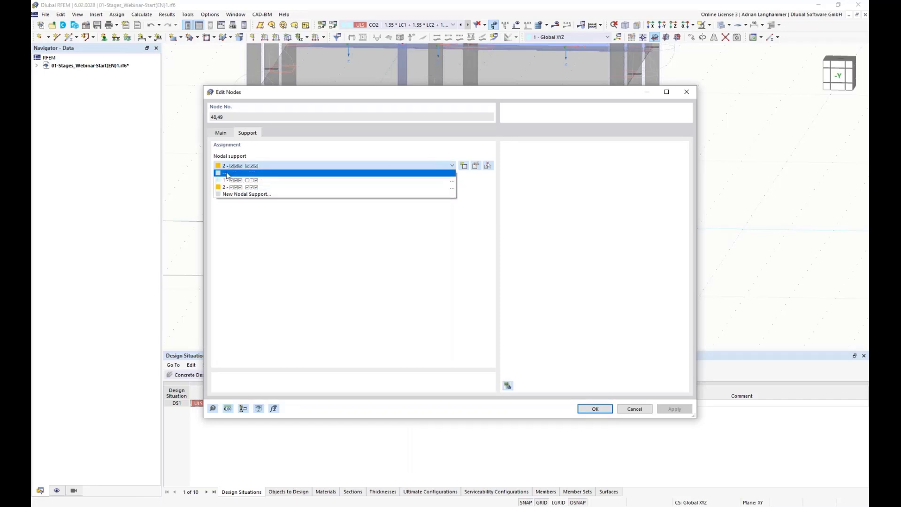
click(258, 182)
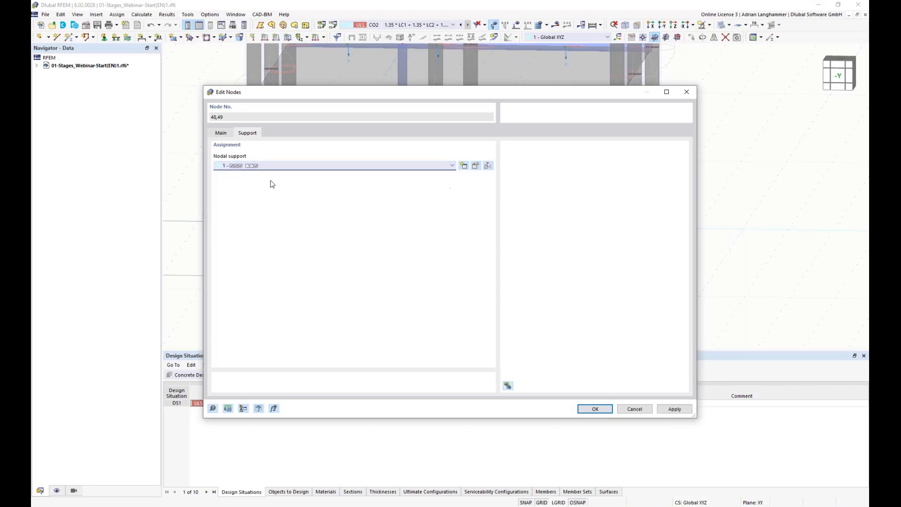
click(587, 408)
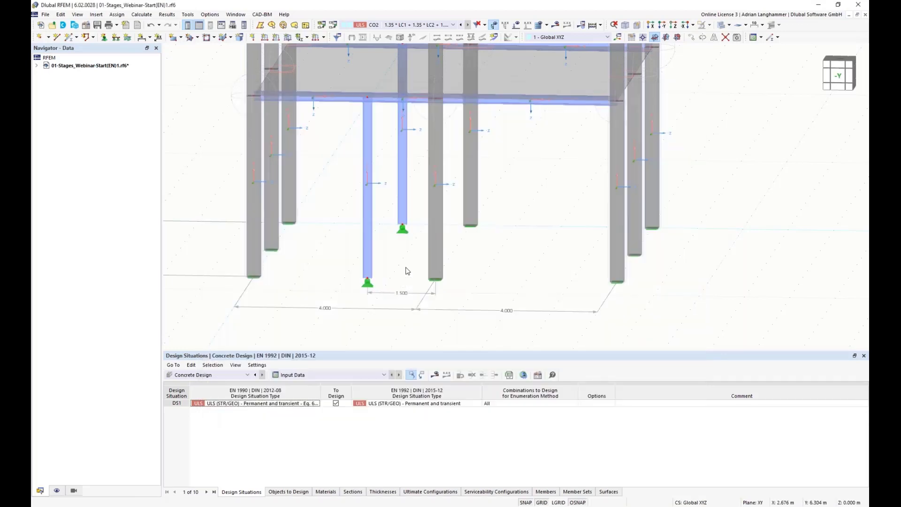
Activate hinges for the two HEA 200 steel columns and assign member hinge 1 (Local xyz) at member end j
ctrl+middle_drag(406, 268, 421, 280)
scroll(396, 259, up, 2)
scroll(417, 276, down, 2)
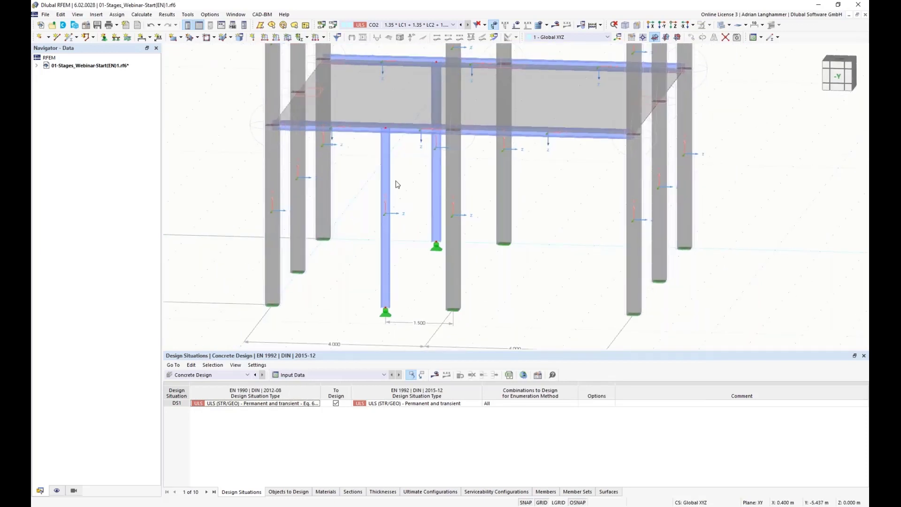
right_click(437, 166)
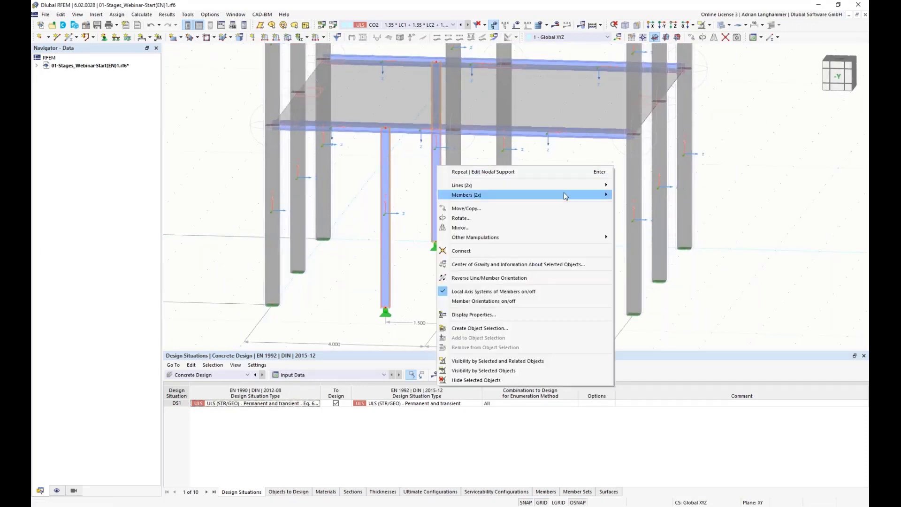
mouse_move(564, 193)
click(668, 191)
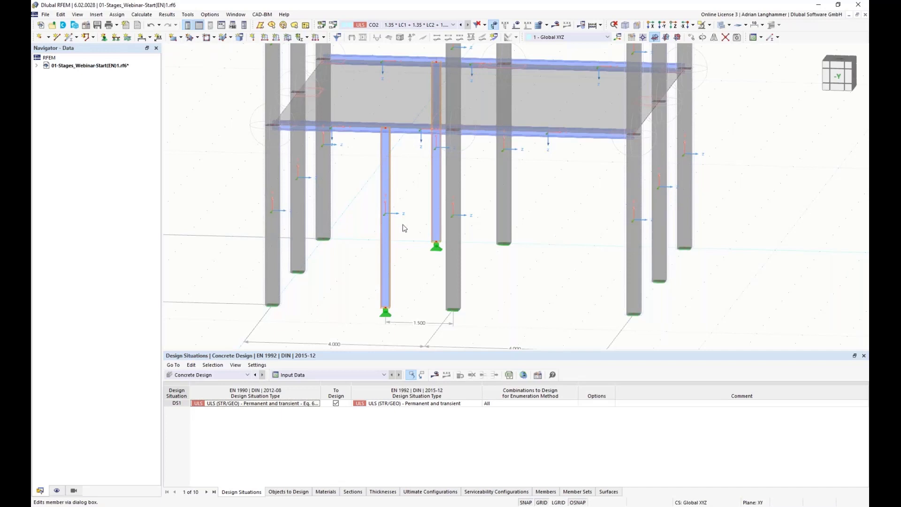
click(202, 161)
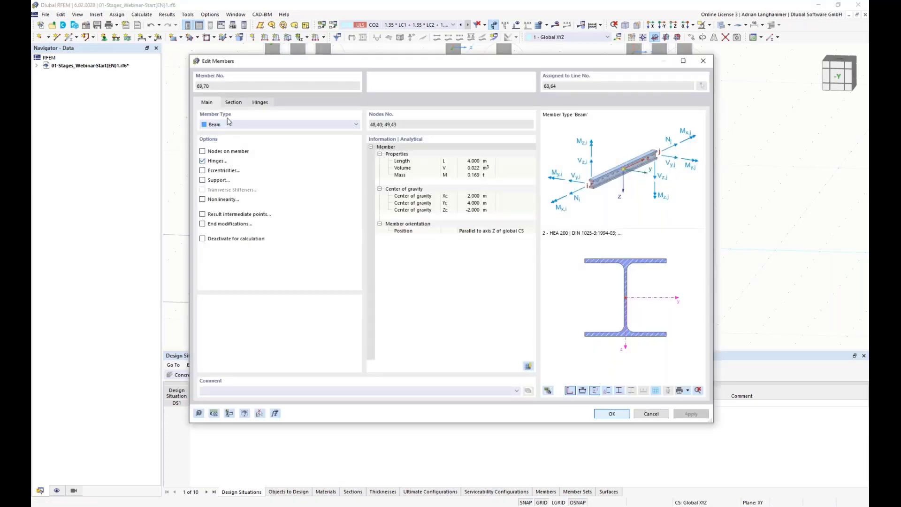
click(260, 103)
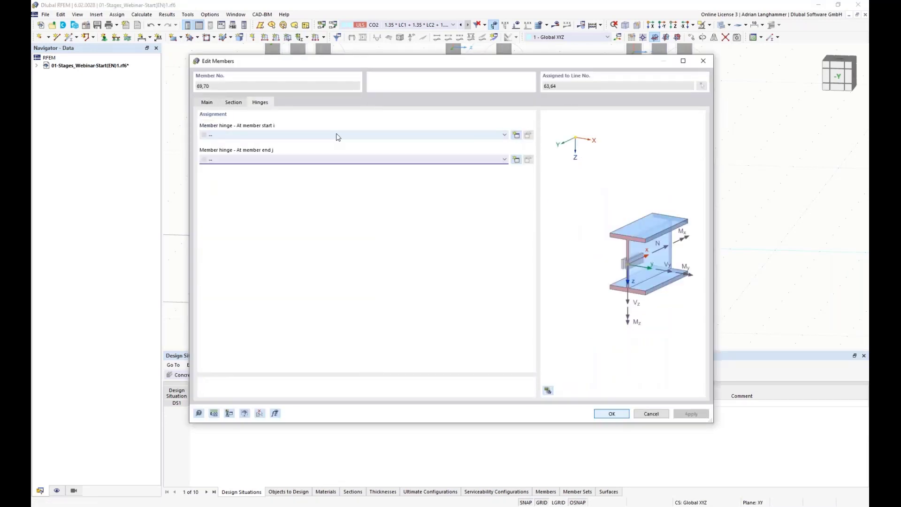
click(338, 159)
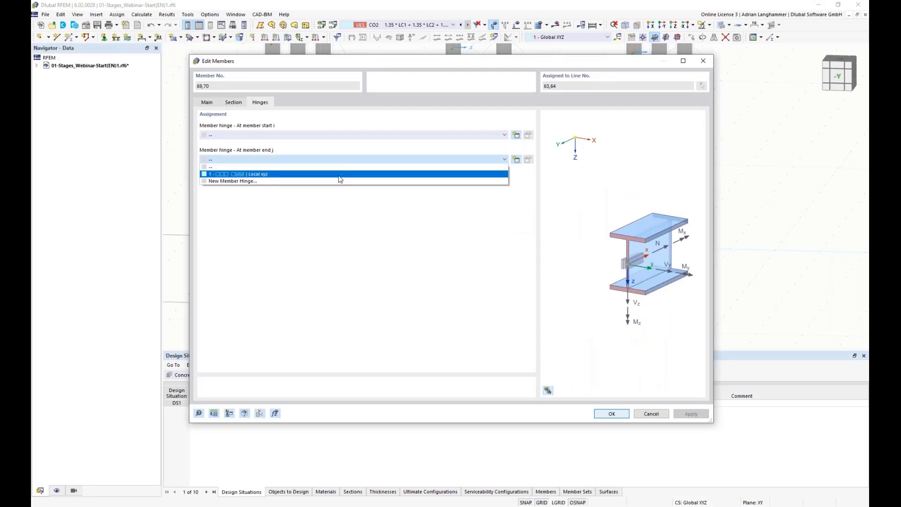
click(243, 178)
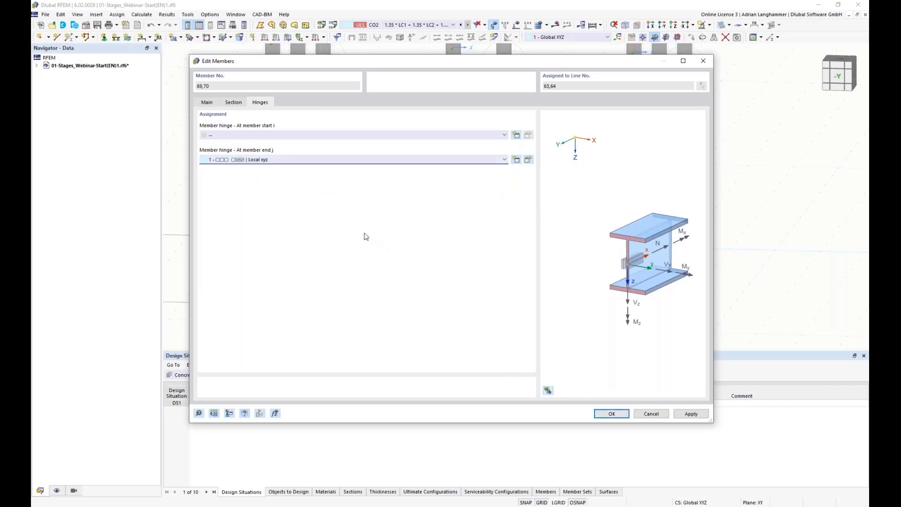
click(613, 414)
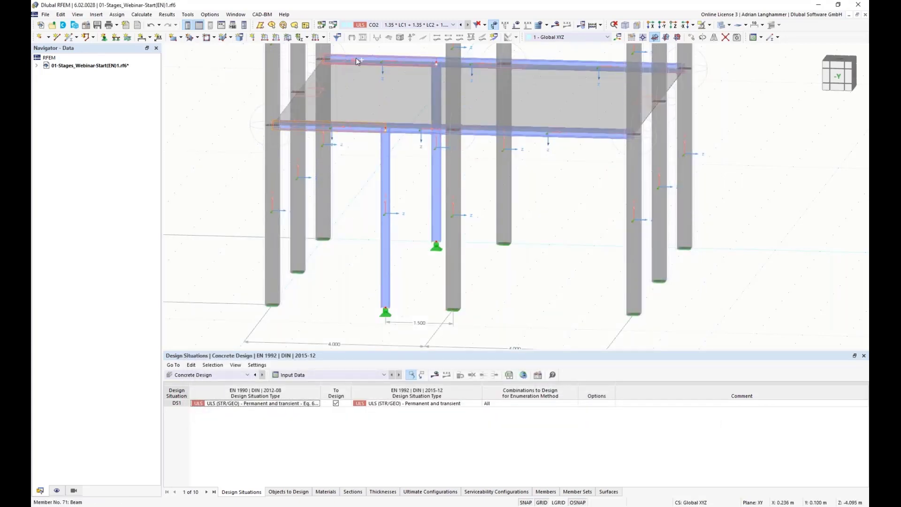
Assign member hinge 1 at member start i of the two 2.5 m steel edge beams next to the new columns
right_click(356, 58)
mouse_move(492, 87)
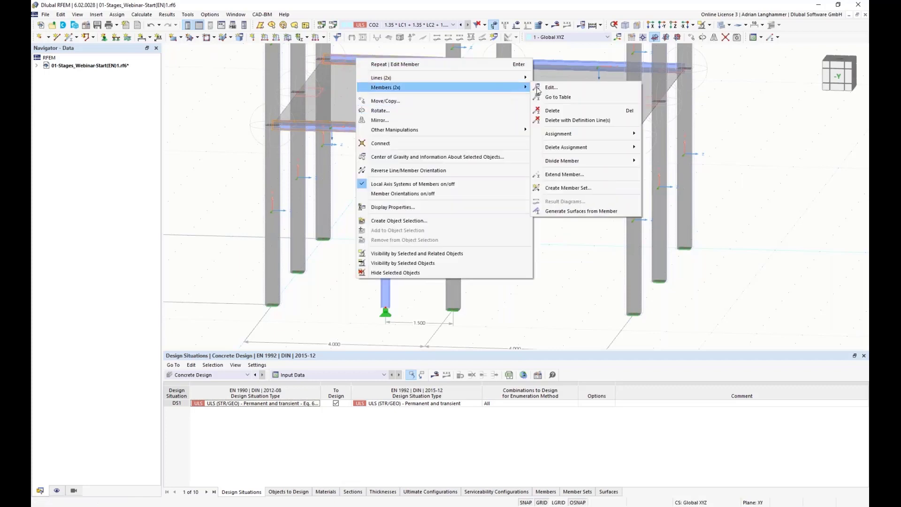
click(545, 88)
click(204, 161)
click(233, 104)
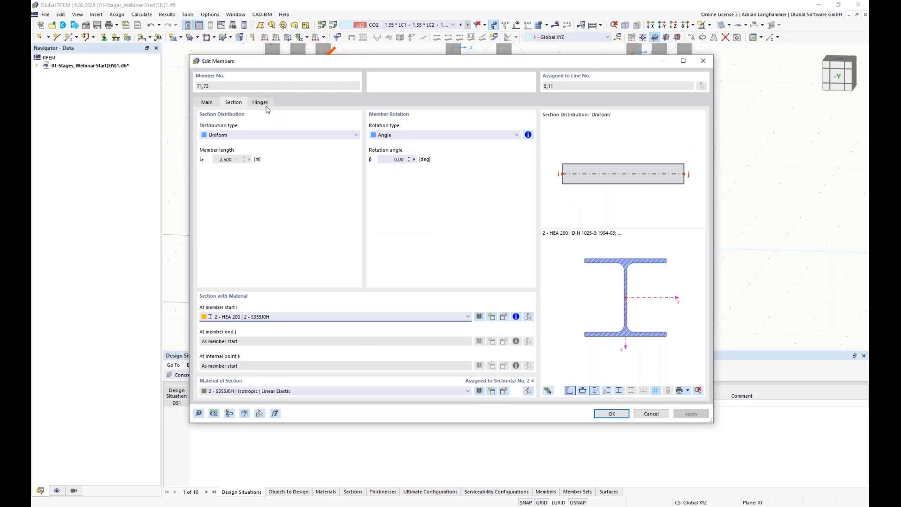
click(262, 103)
click(316, 137)
click(316, 153)
click(611, 414)
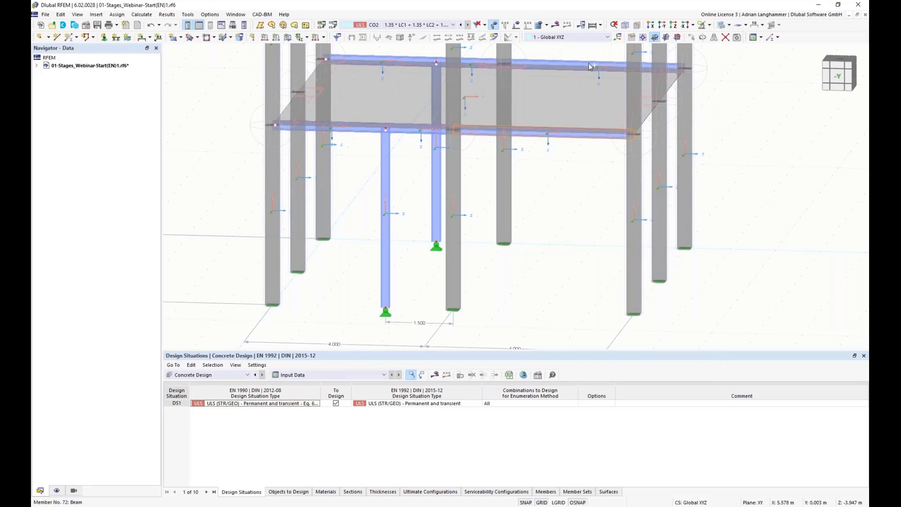
Assign member hinge 1 at member end j of the two 4 m steel edge beams
right_click(587, 63)
mouse_move(616, 94)
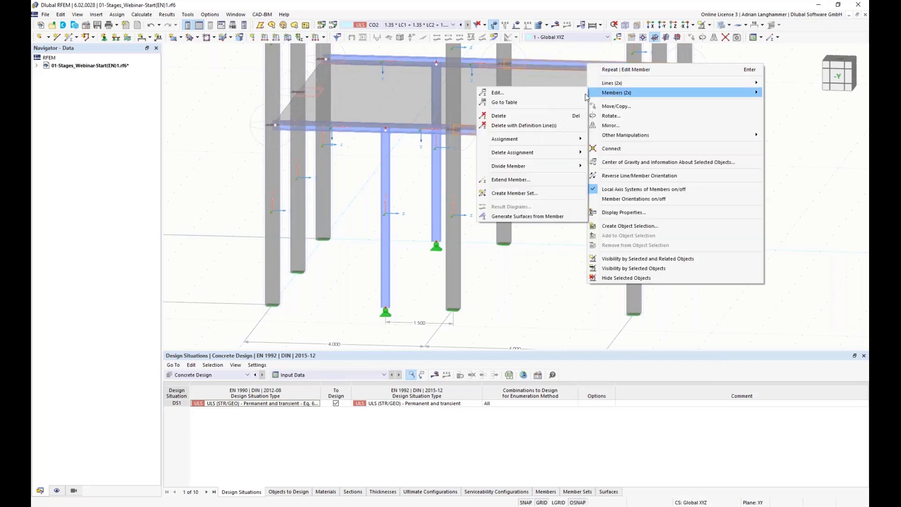
click(564, 93)
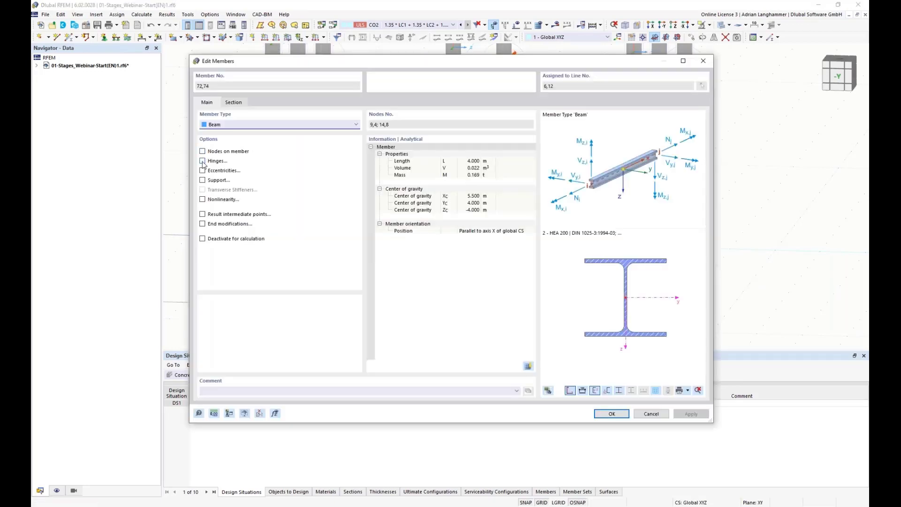
click(260, 103)
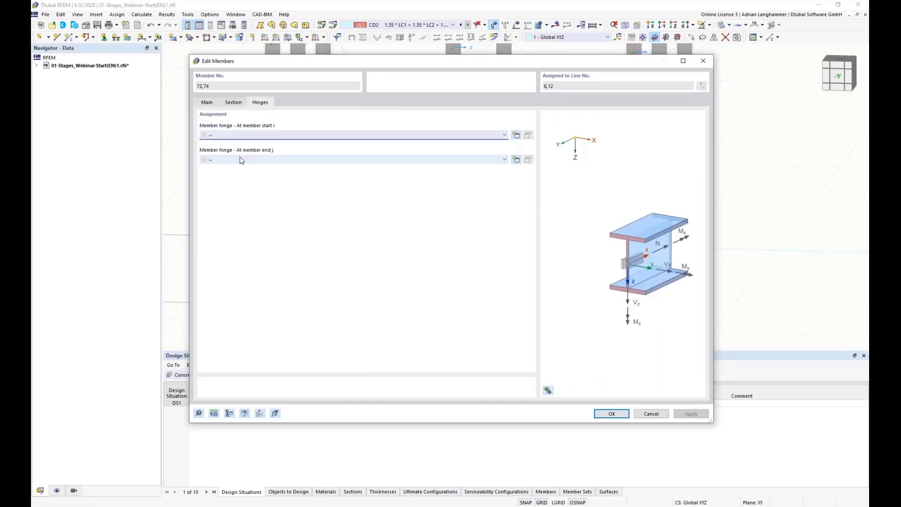
click(240, 160)
click(263, 173)
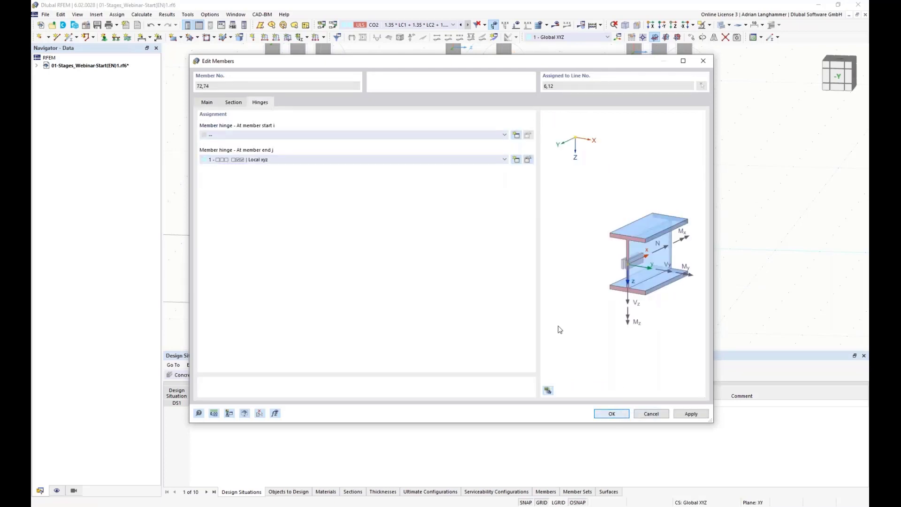
key(Return)
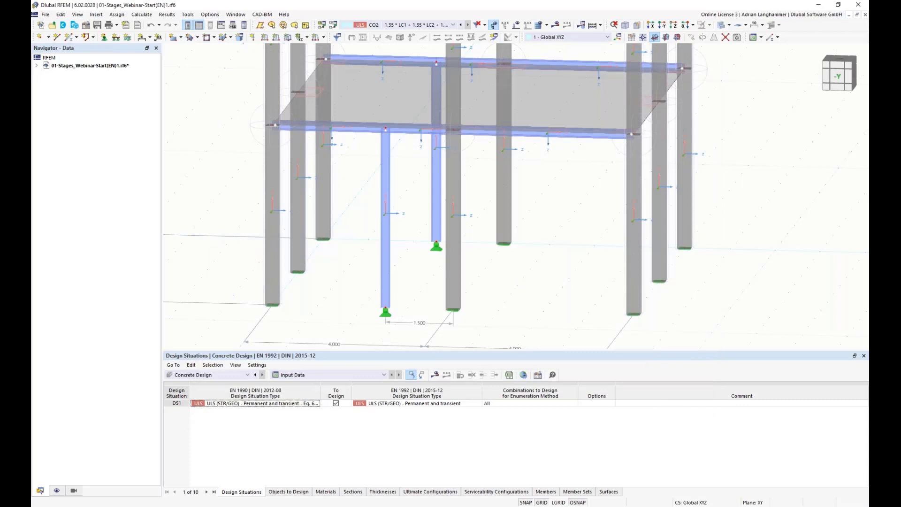
Activate eccentricities for all six steel edge beams and create a start eccentricity relative to the section with middle-top alignment
middle_drag(424, 191, 428, 199)
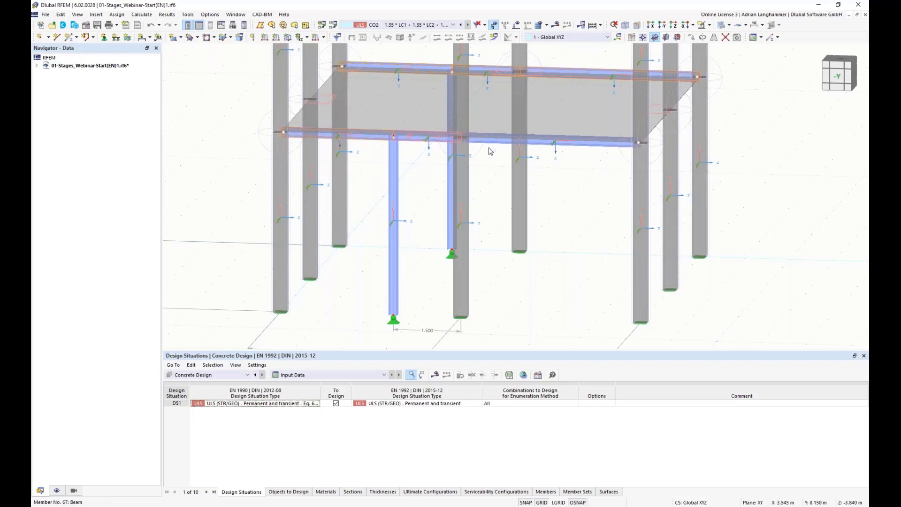
right_click(503, 144)
mouse_move(671, 172)
click(698, 171)
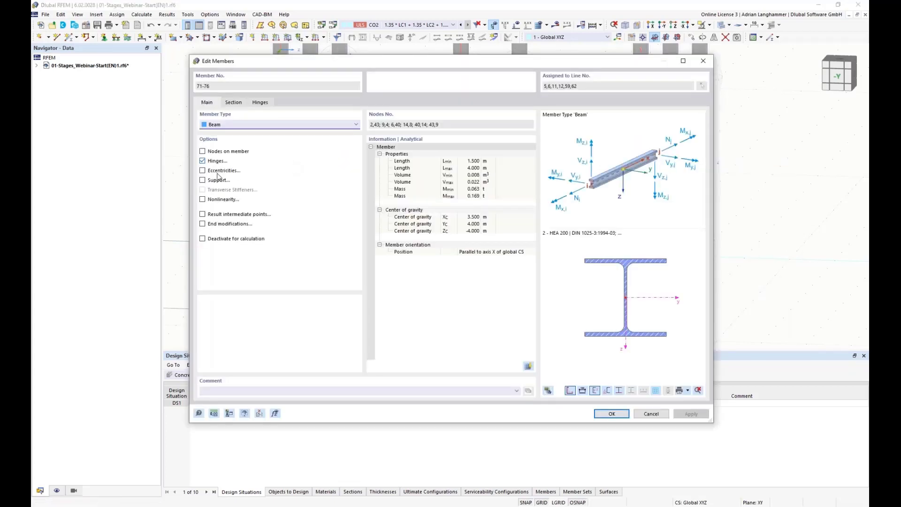
click(202, 172)
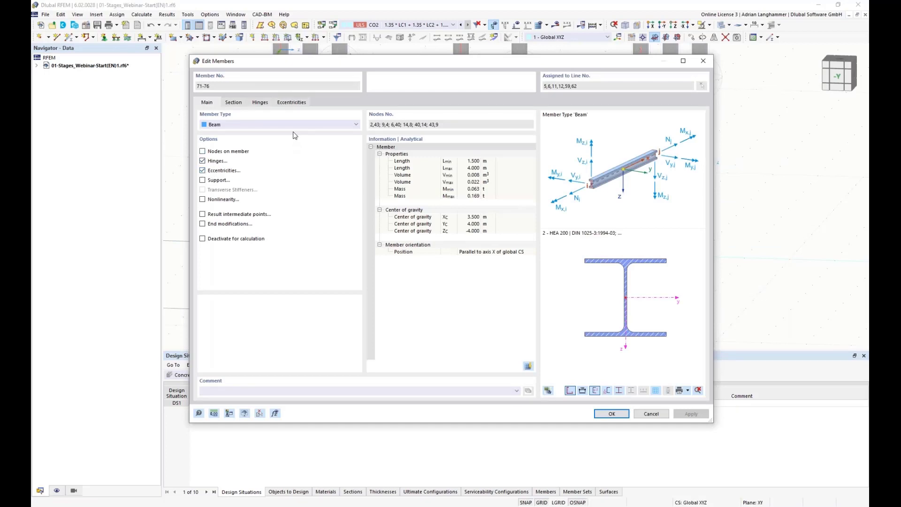
click(294, 102)
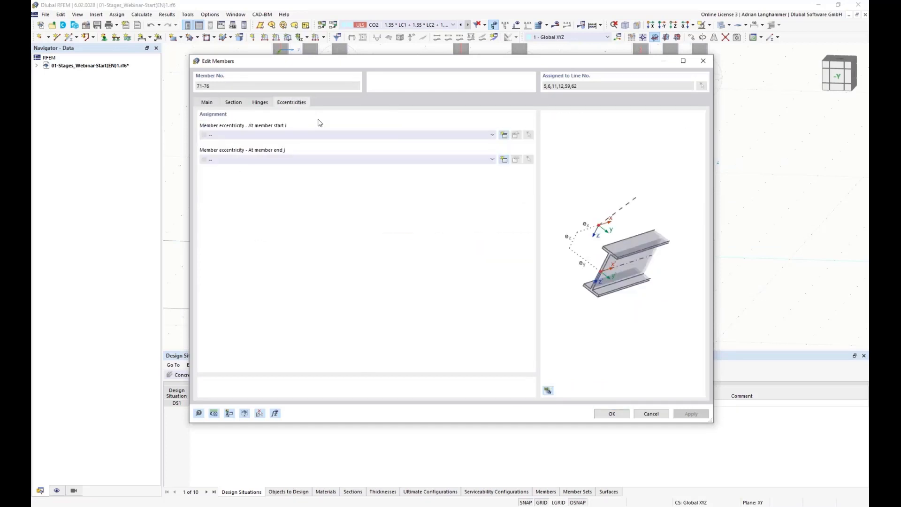
click(492, 139)
click(491, 140)
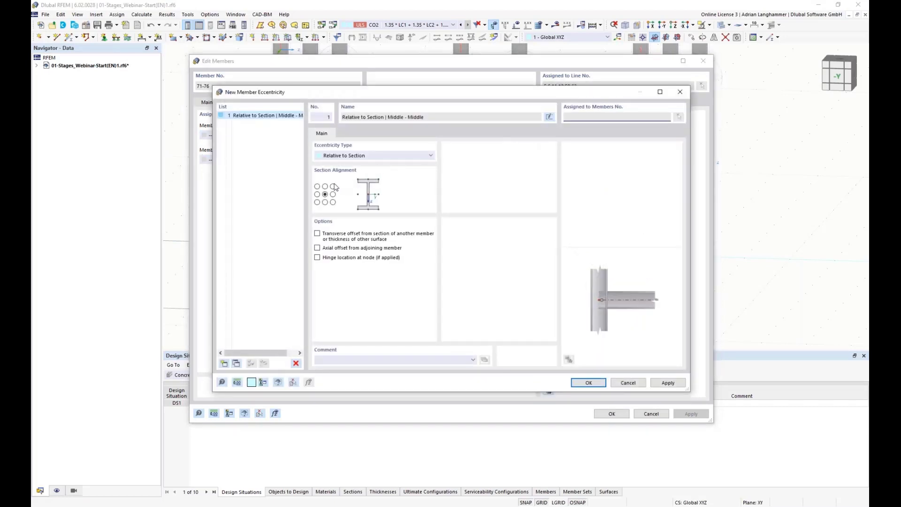
click(325, 187)
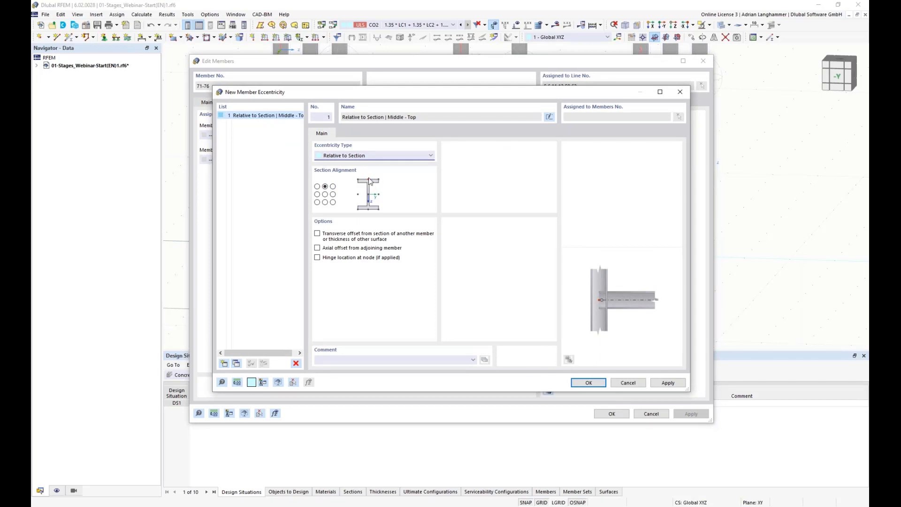
Add a transverse offset from the bottom of slab surface 1 to the eccentricity and apply it at the edge beams' start
click(317, 234)
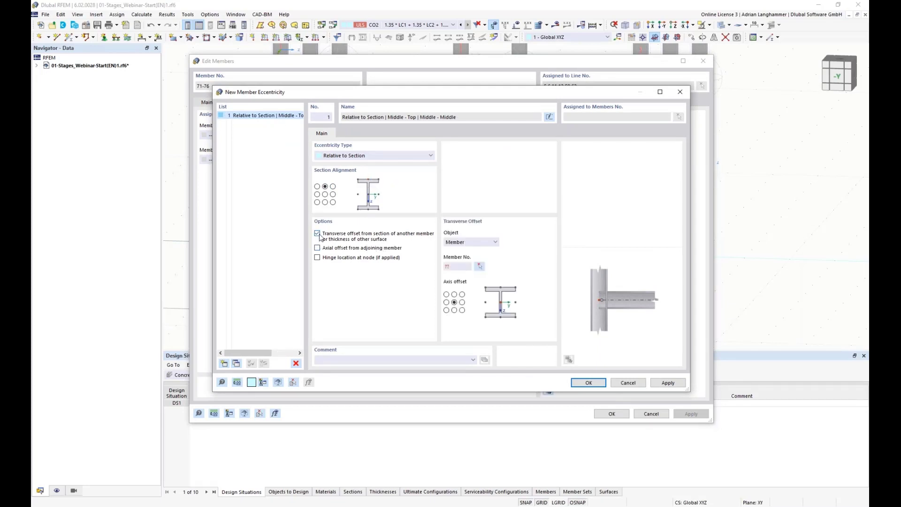
click(495, 242)
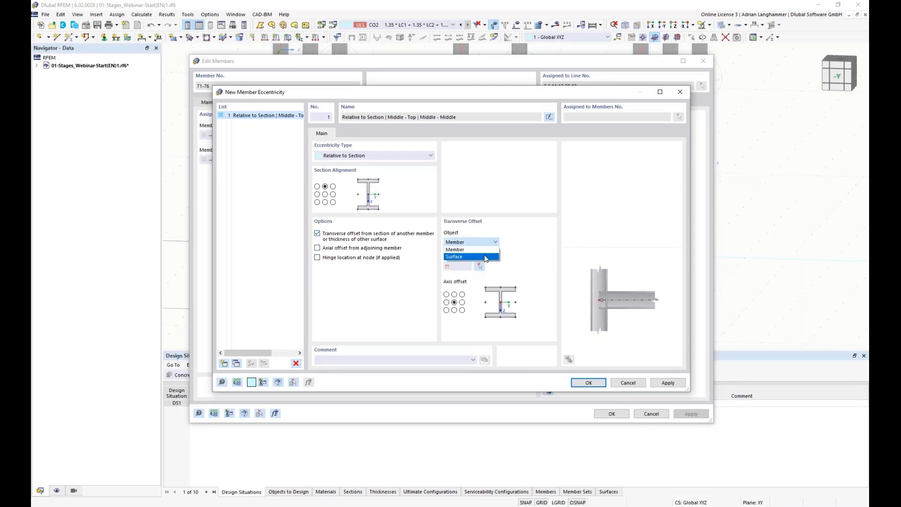
click(469, 256)
click(455, 310)
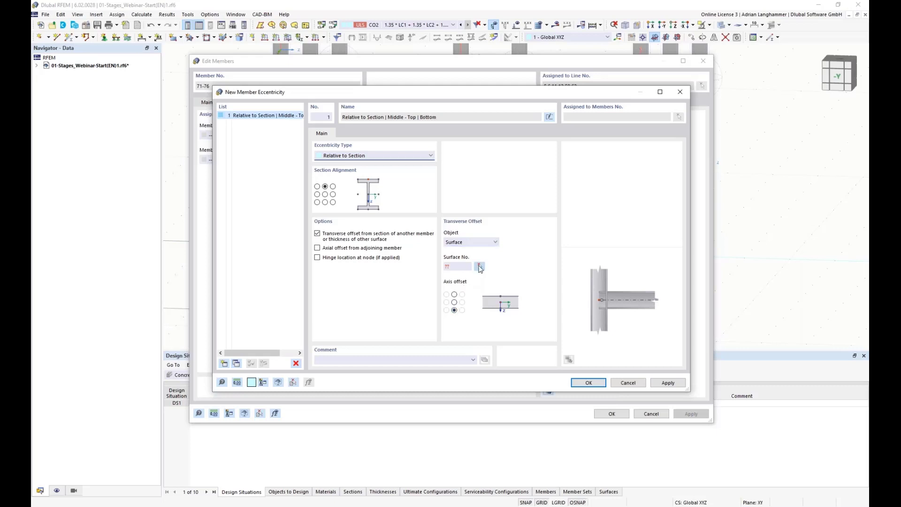
click(480, 267)
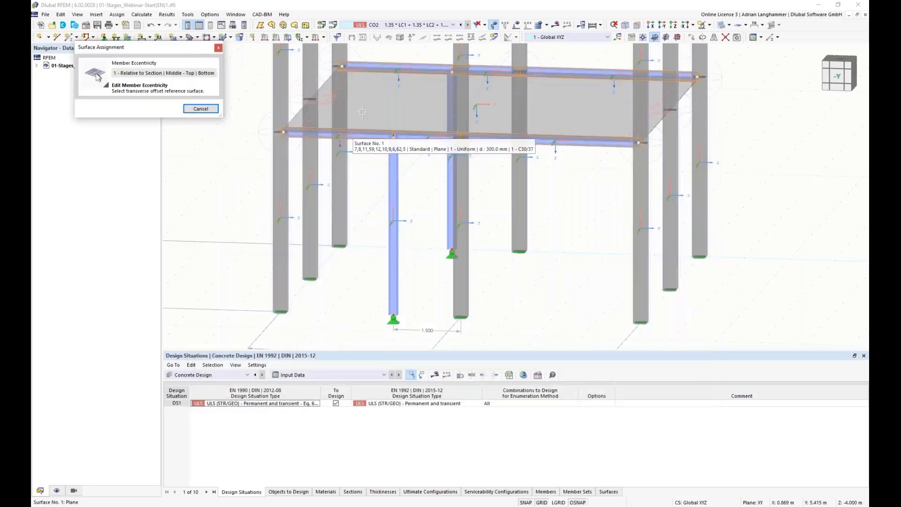
click(342, 136)
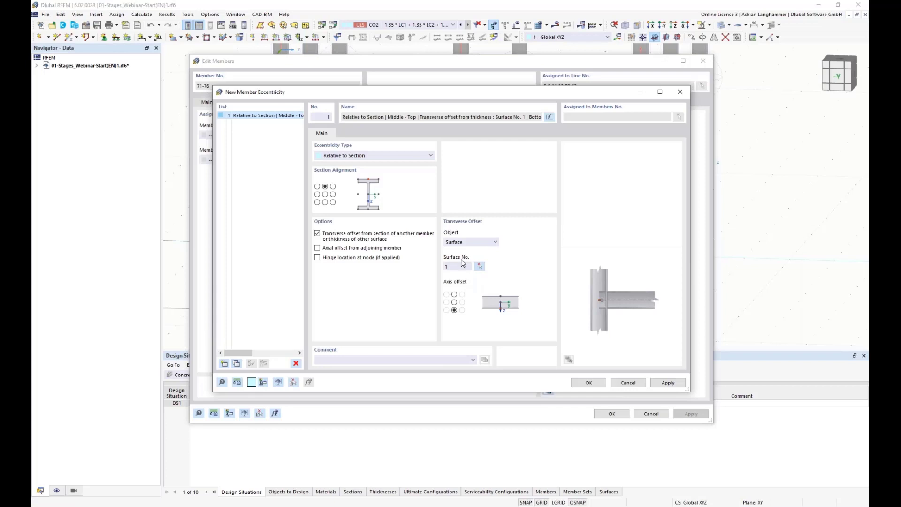
click(587, 383)
key(Return)
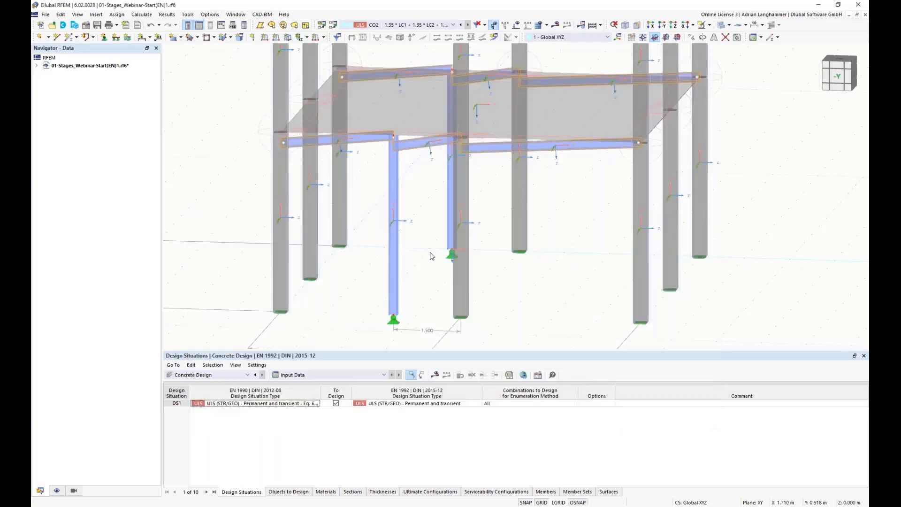
Assign the same eccentricity 1 at member end j of the six steel edge beams
right_click(366, 144)
mouse_move(533, 169)
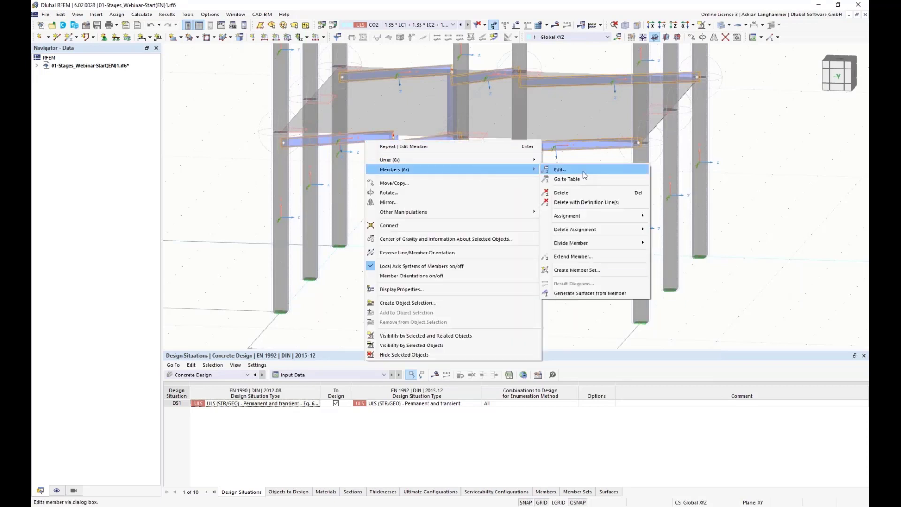
click(584, 173)
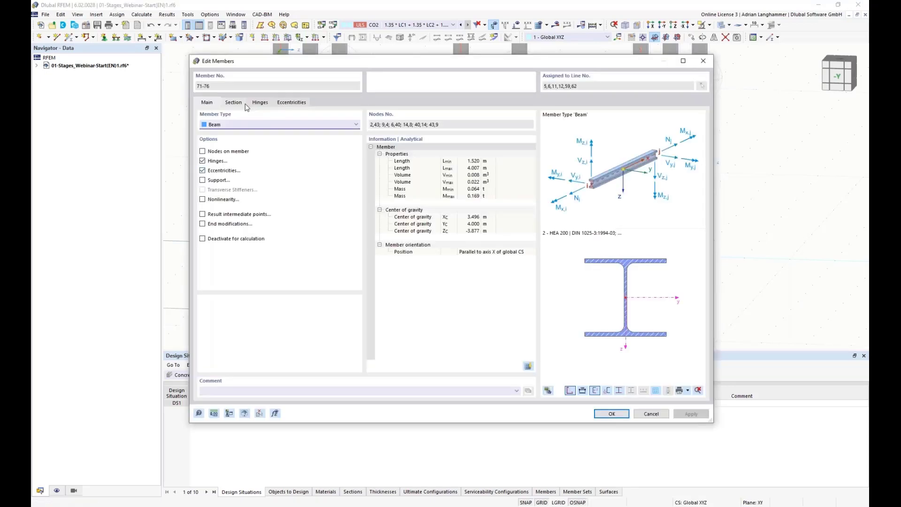
click(287, 104)
click(291, 160)
click(282, 176)
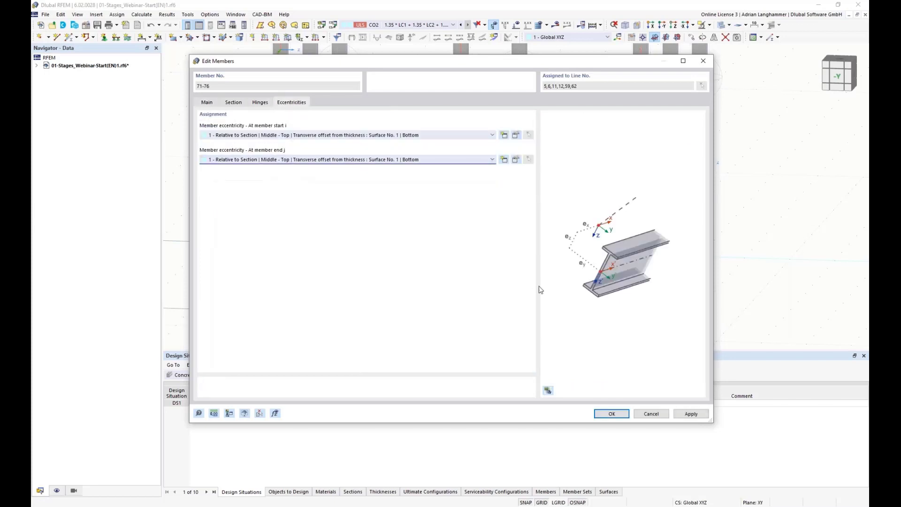
click(606, 415)
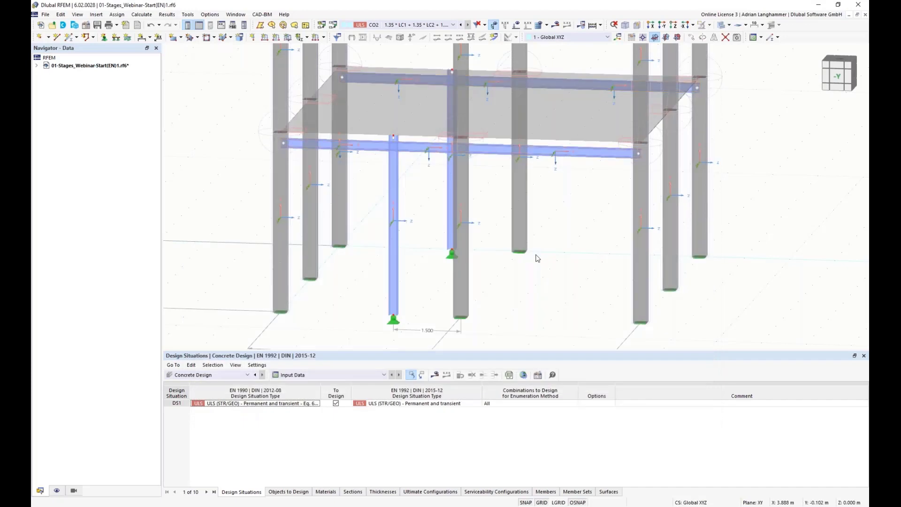
Activate eccentricities for the two 4 m auxiliary steel columns
middle_drag(368, 197, 408, 192)
click(415, 188)
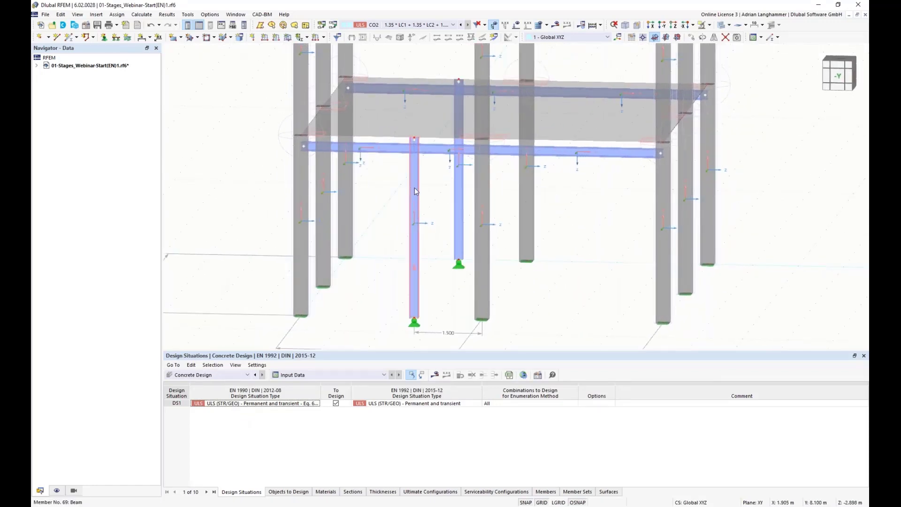
right_click(460, 185)
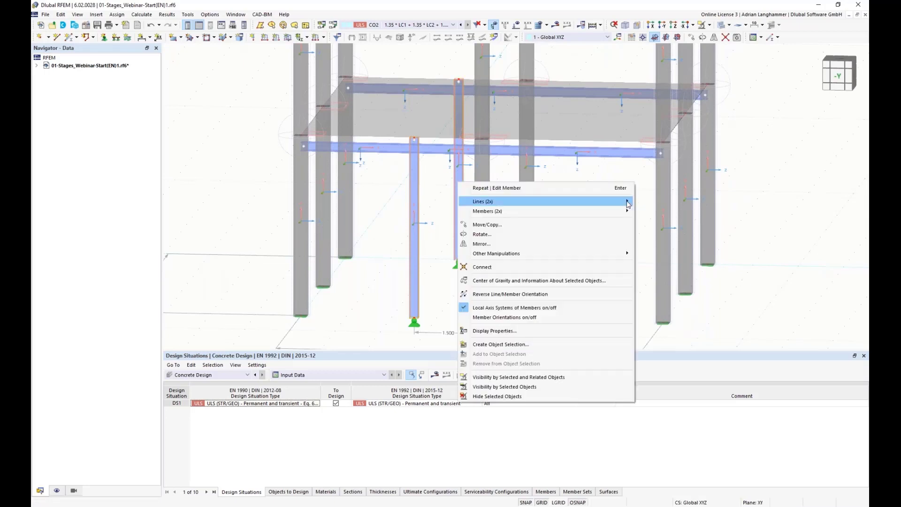
mouse_move(615, 211)
mouse_move(575, 214)
click(653, 211)
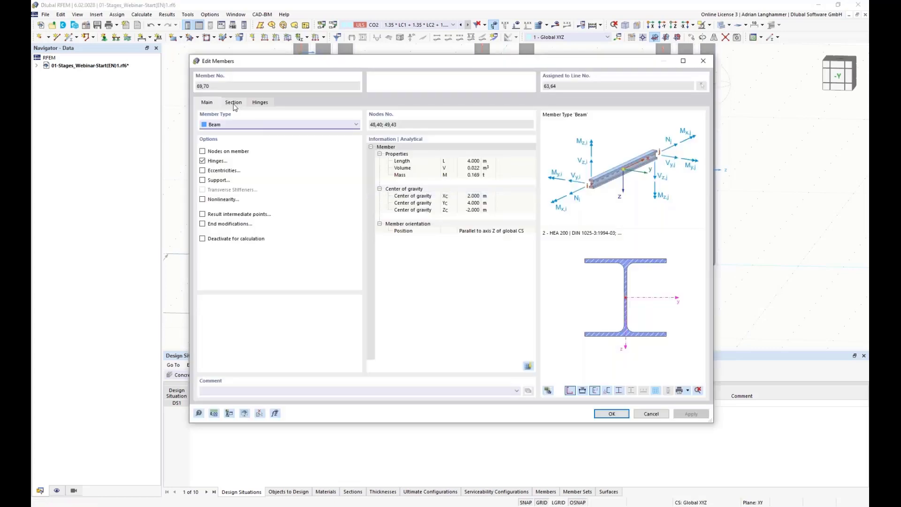
click(202, 170)
click(288, 103)
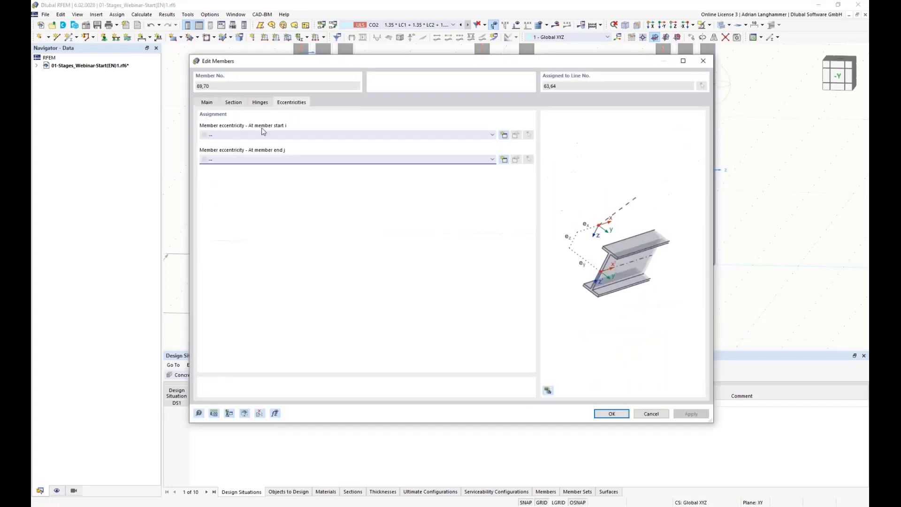
click(504, 135)
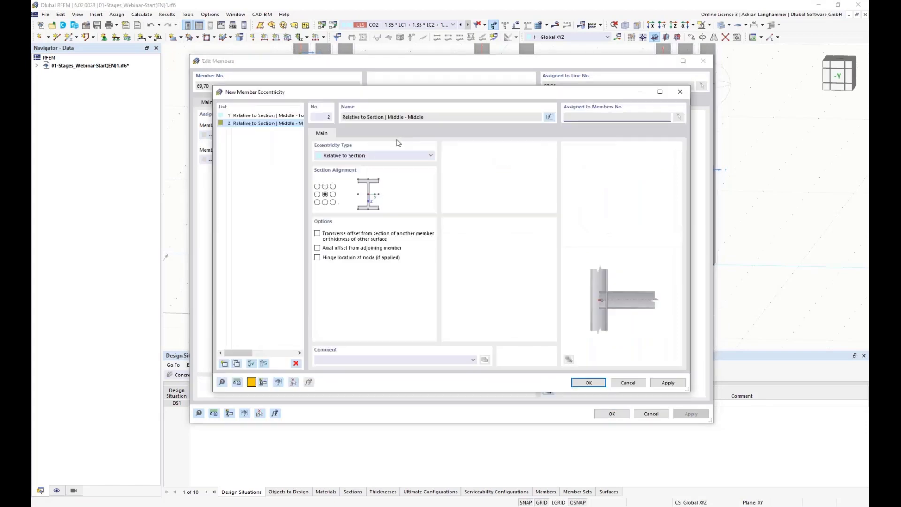
click(680, 91)
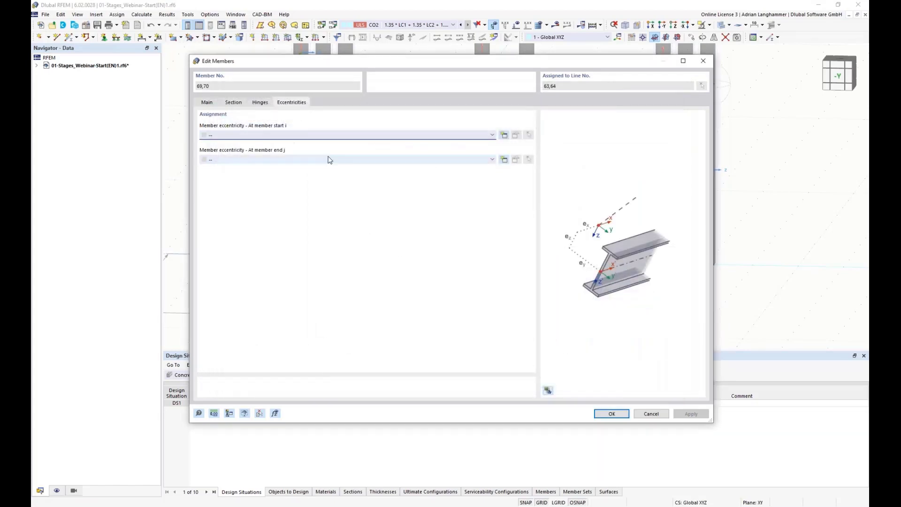
Create a middle-middle eccentricity at the two columns' end j with a transverse offset from the bottom middle of member 73 and apply it
click(505, 160)
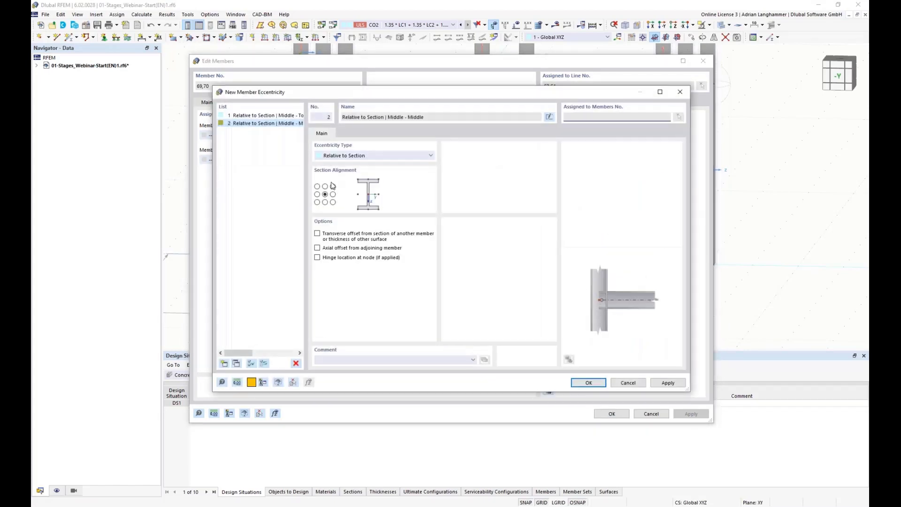
click(317, 234)
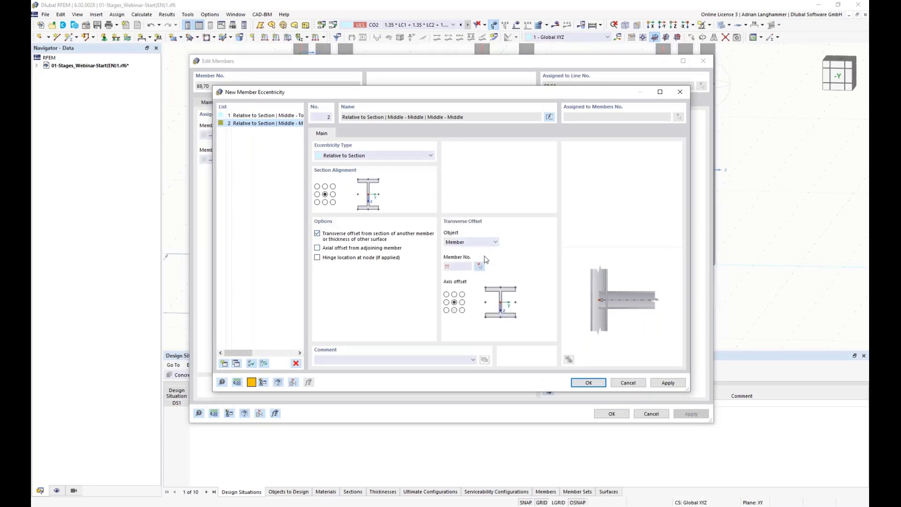
click(479, 266)
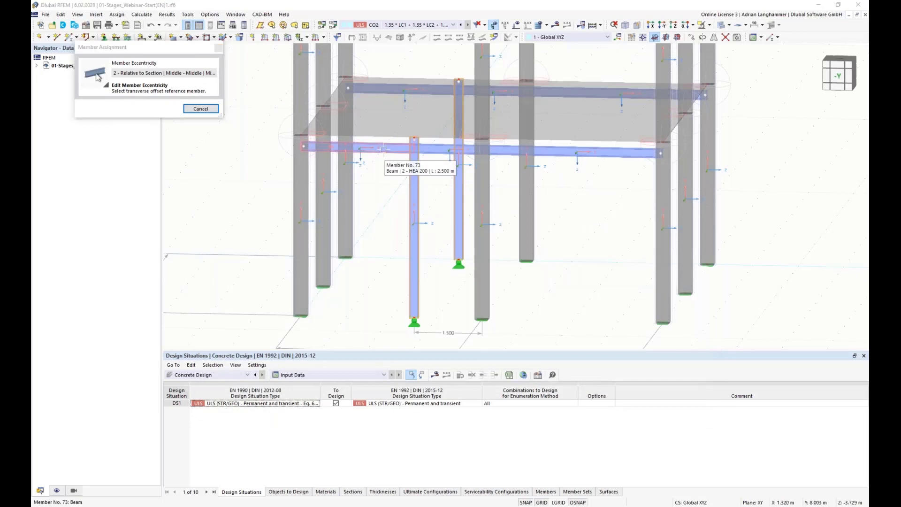
click(384, 150)
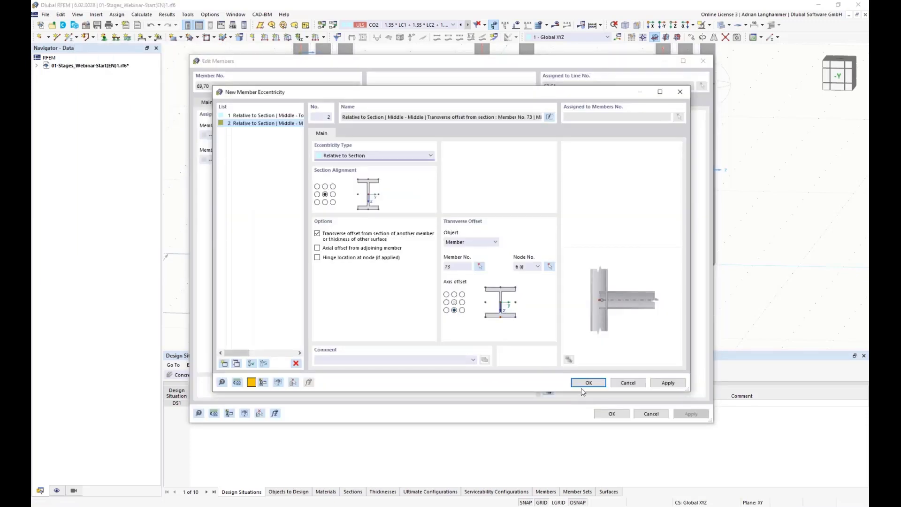
click(593, 383)
click(611, 414)
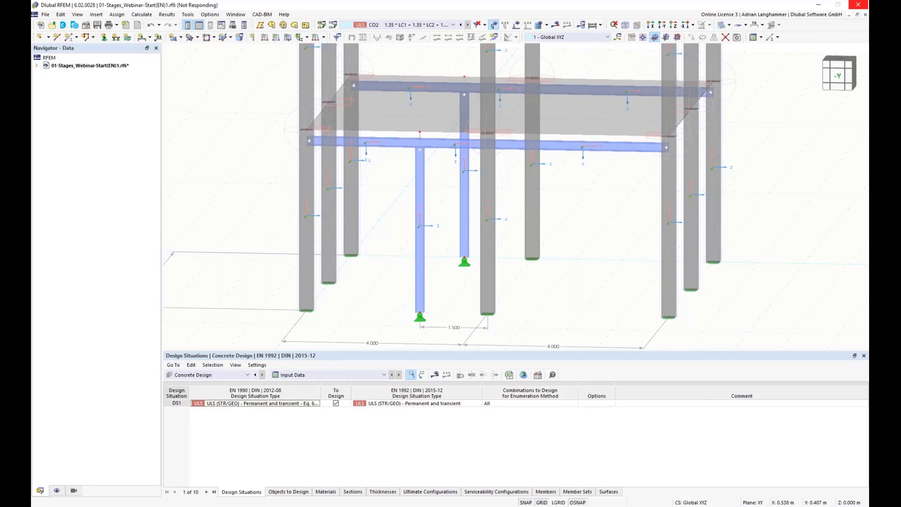
scroll(388, 235, down, 1)
ctrl+middle_drag(389, 235, 396, 228)
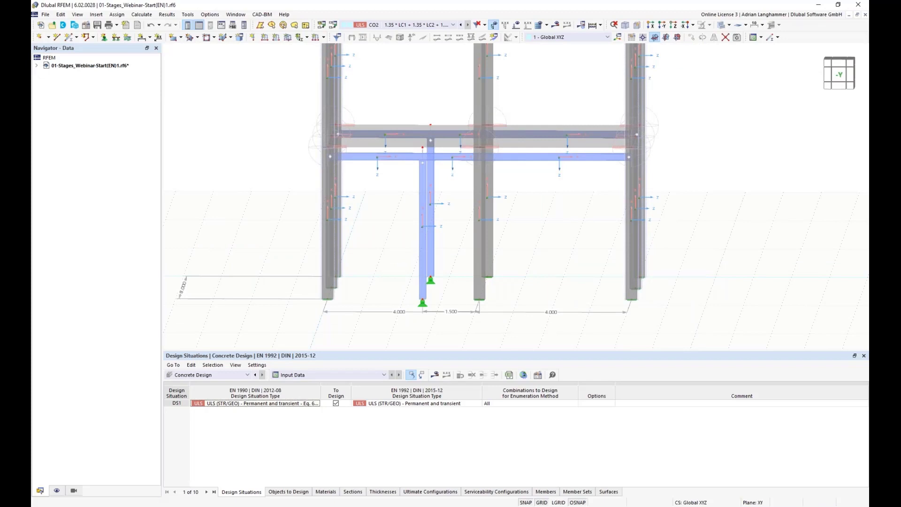
middle_drag(401, 203, 316, 207)
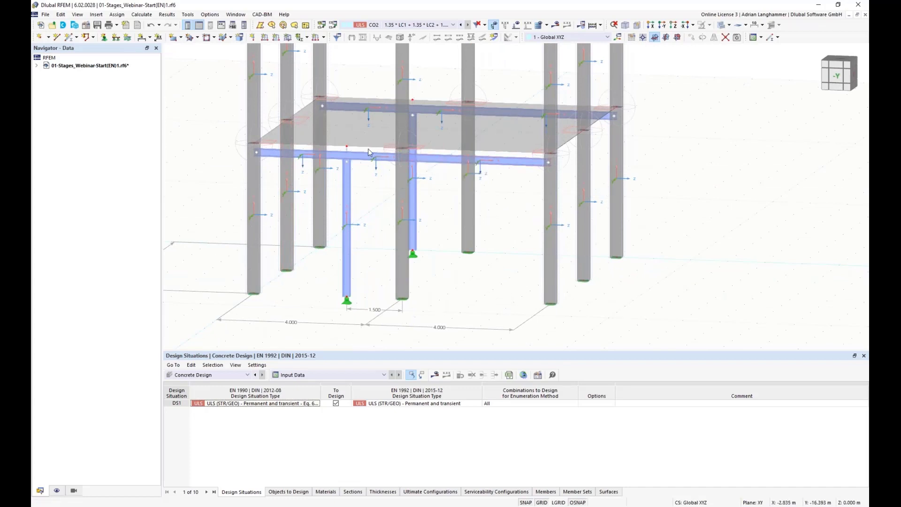
ctrl+middle_drag(368, 155, 318, 175)
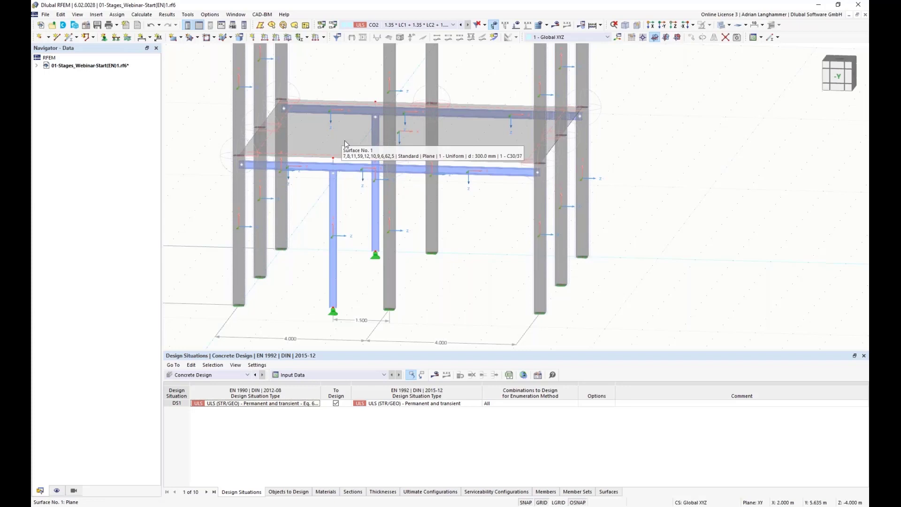
middle_drag(339, 150, 342, 182)
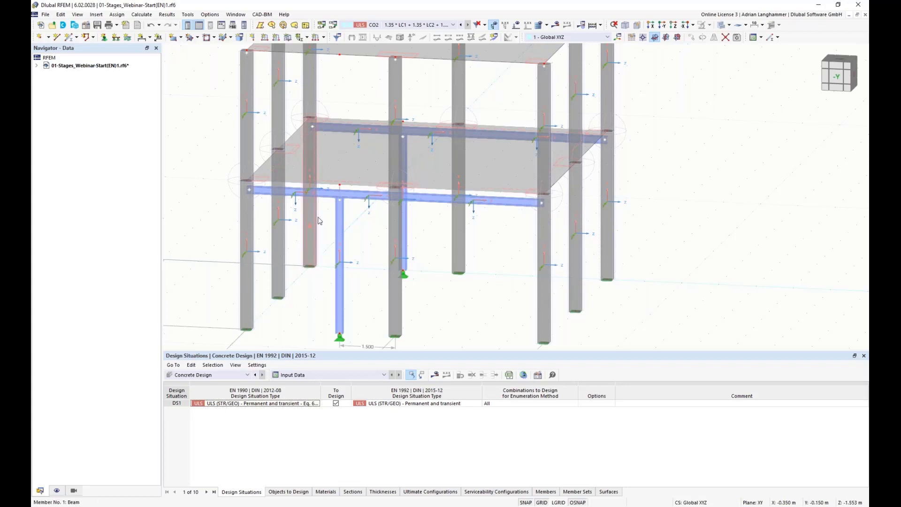
middle_drag(310, 266, 336, 296)
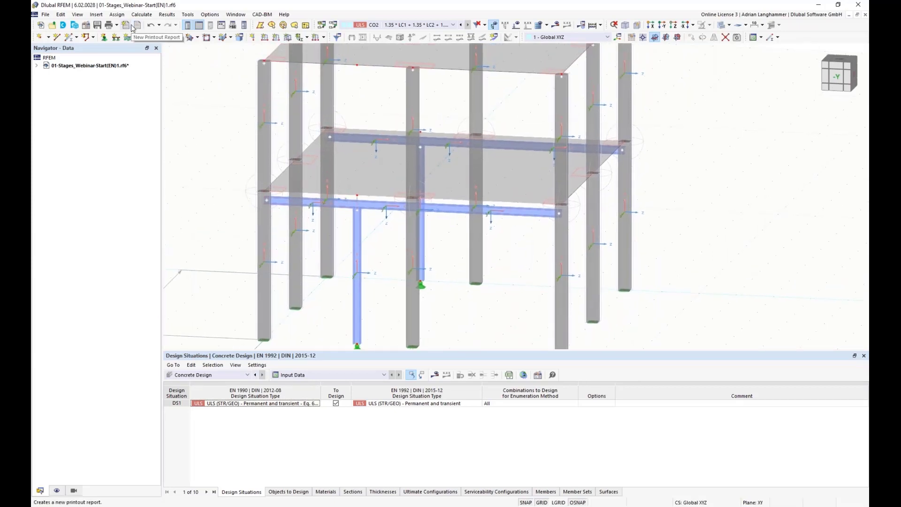
Create a line hinge that also releases ux and uy, with the uz nonlinearity set to Fixed if positive vz
click(103, 15)
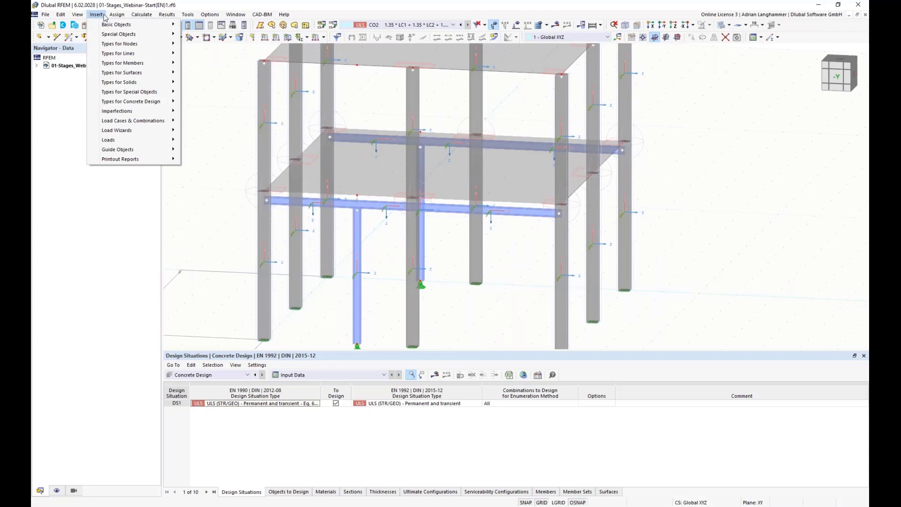
mouse_move(162, 57)
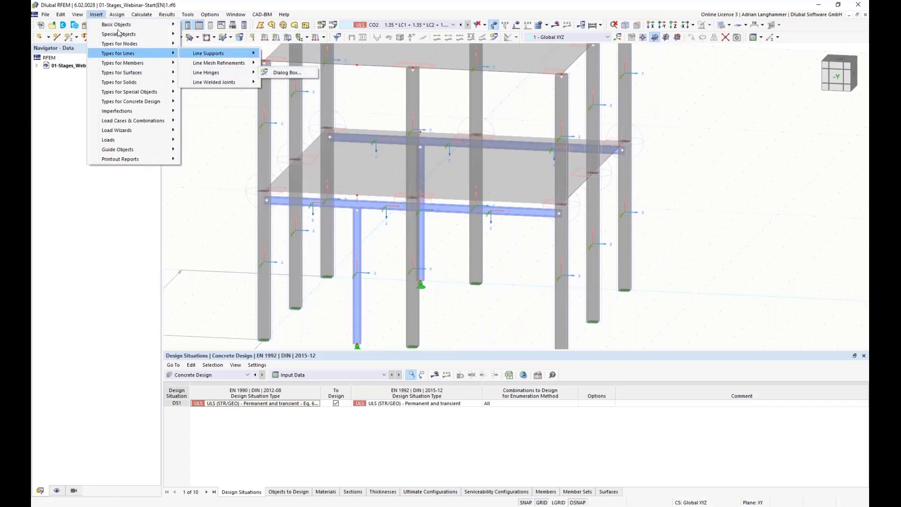
mouse_move(112, 24)
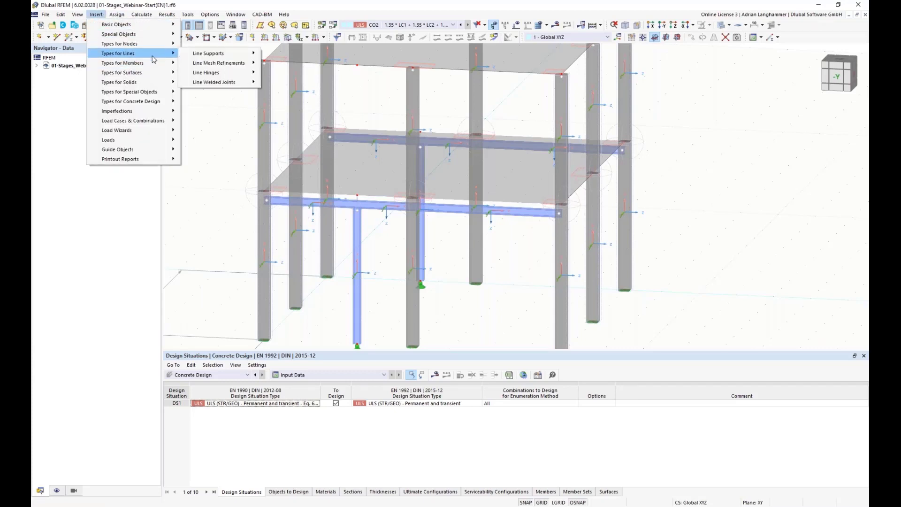
mouse_move(221, 73)
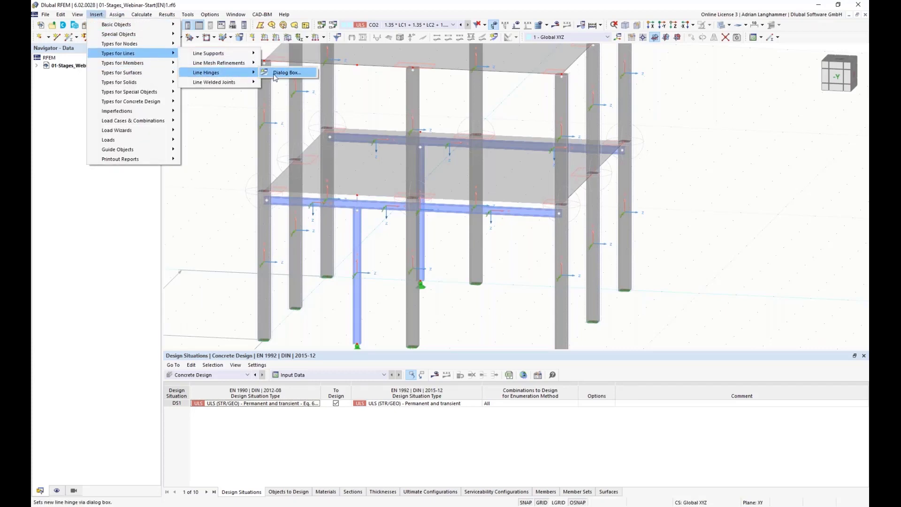
click(279, 73)
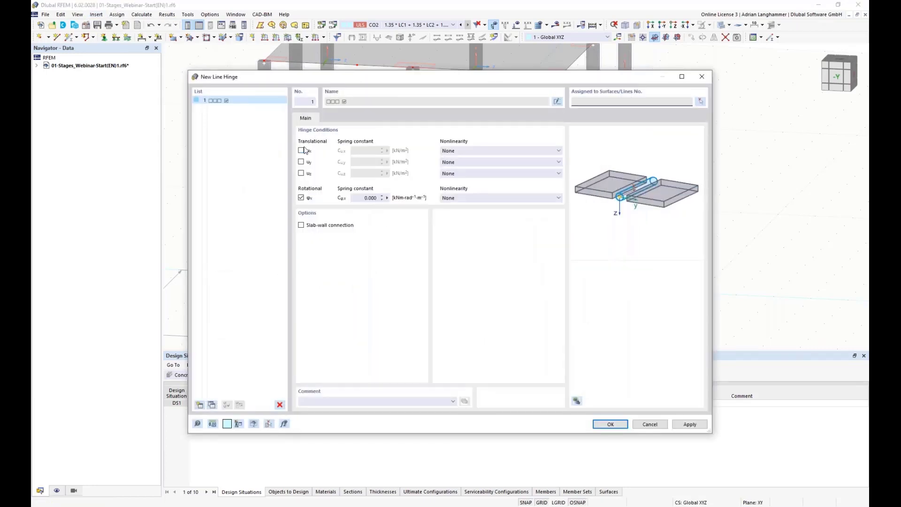
click(301, 151)
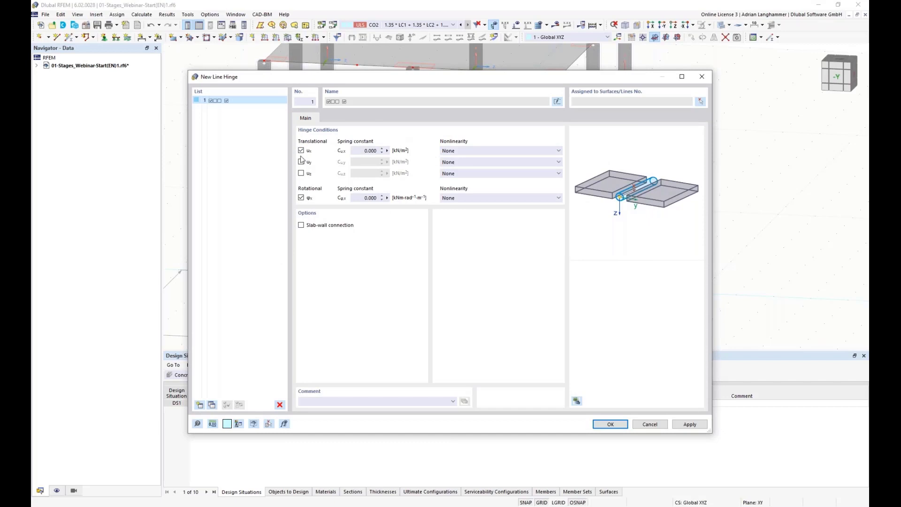
click(301, 162)
click(531, 174)
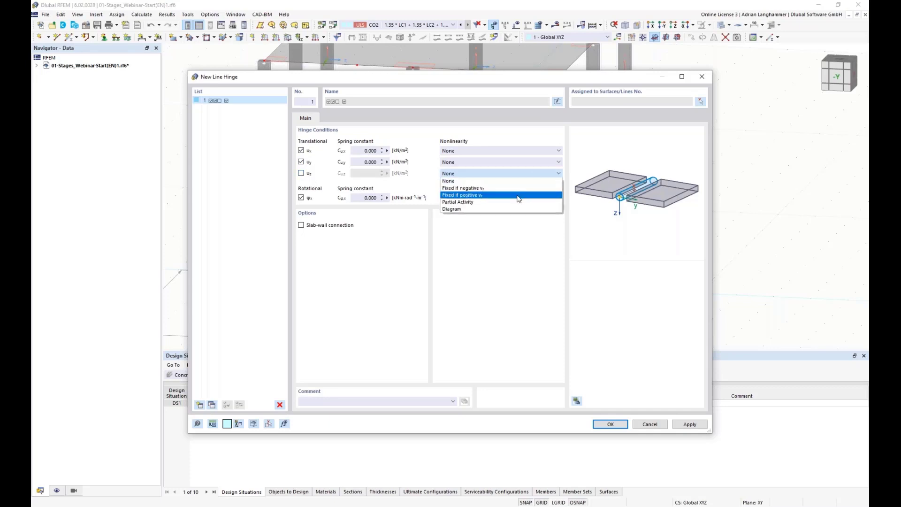
click(497, 196)
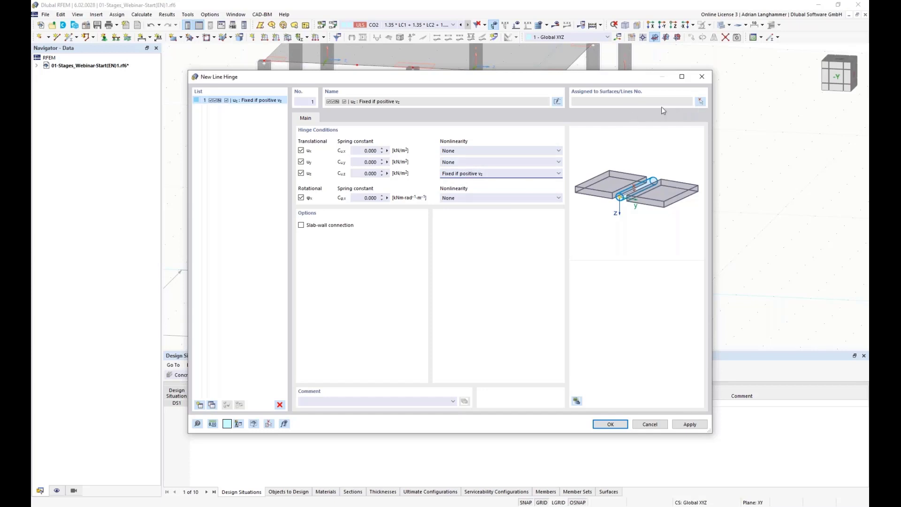
Assign the line hinge to slab surface 1 along its front and rear edge lines 5, 6, 11, 12, 59 and 62, and save it
click(700, 103)
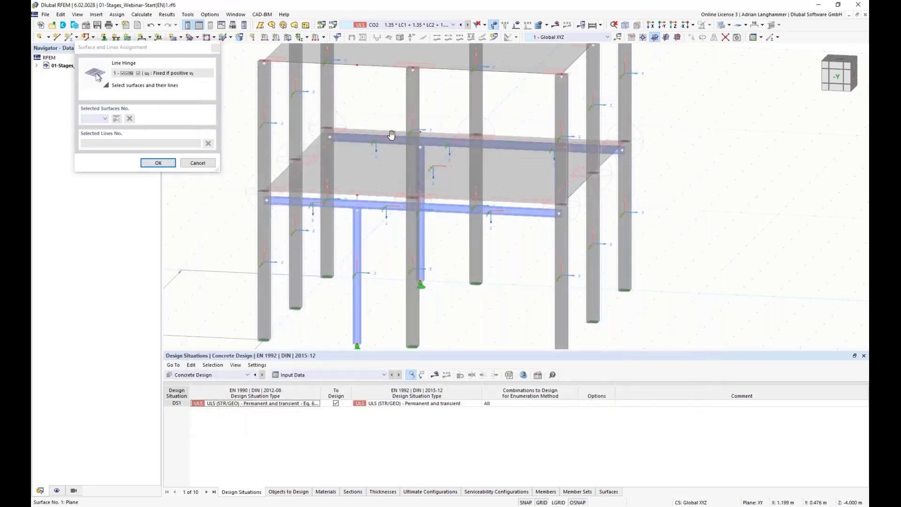
ctrl+middle_drag(409, 142, 414, 145)
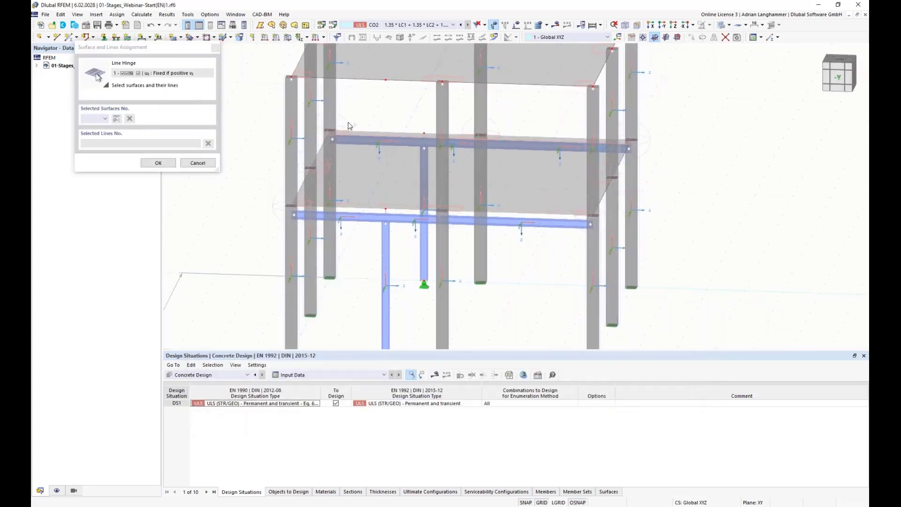
click(348, 170)
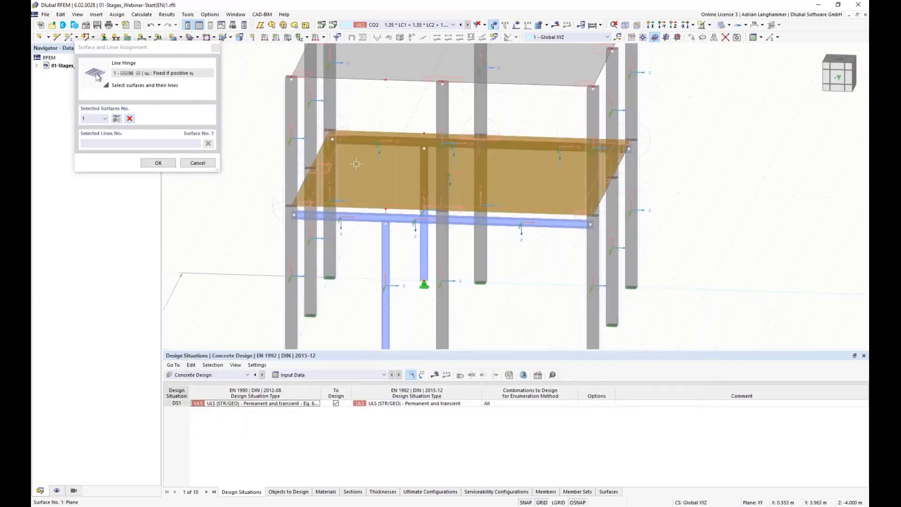
click(371, 132)
click(466, 134)
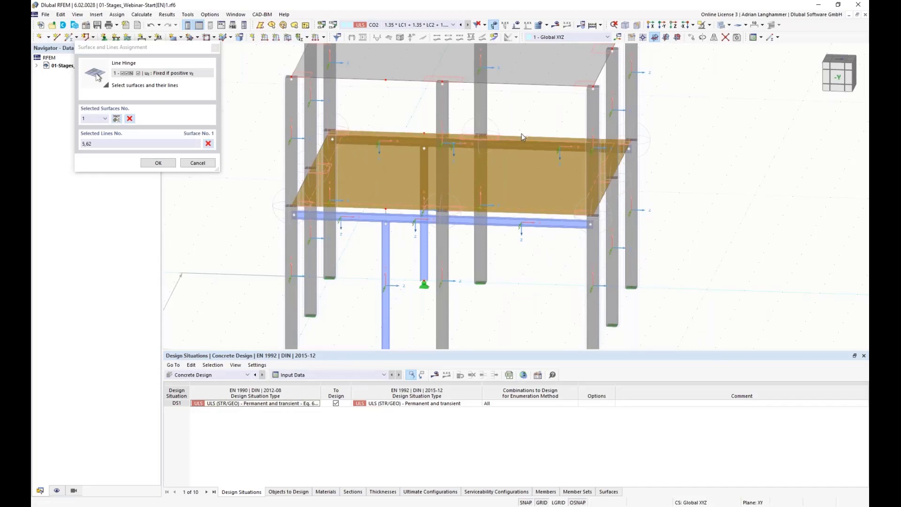
click(341, 206)
click(415, 210)
click(472, 210)
click(174, 162)
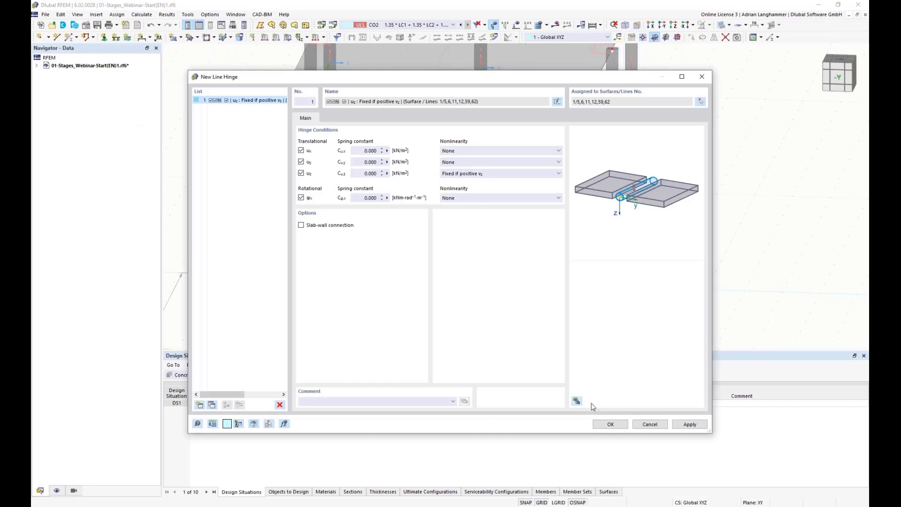
key(Return)
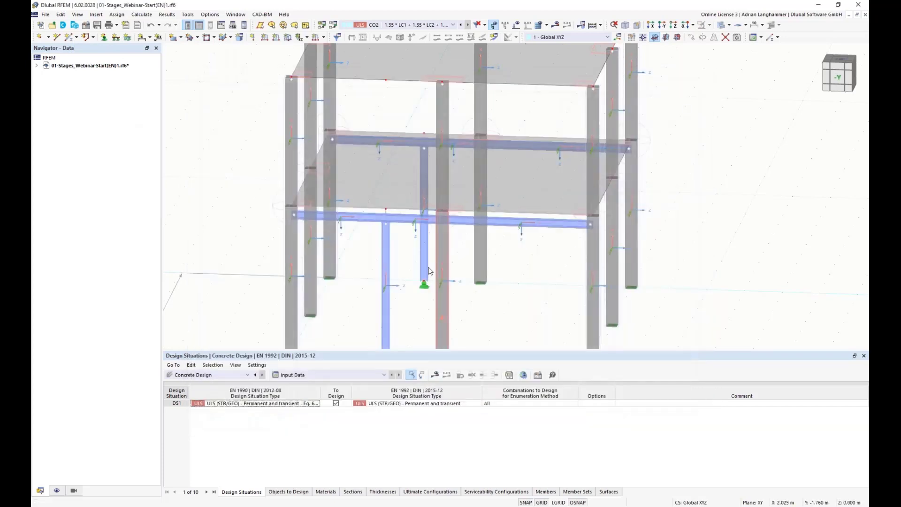
Examine the slab edges above the steel beams and review the line hinge's conditions on the front edge without changing them
scroll(381, 208, up, 5)
ctrl+middle_drag(380, 206, 333, 166)
scroll(377, 249, down, 7)
scroll(376, 249, down, 2)
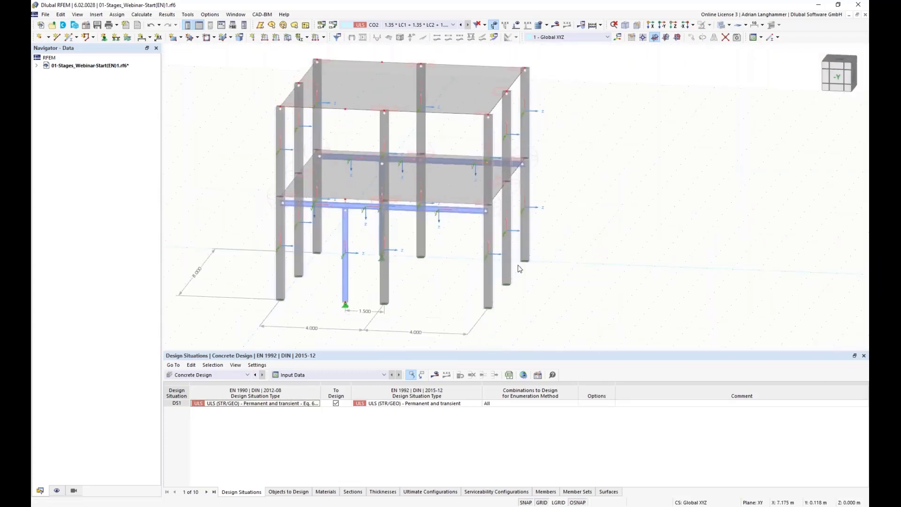
scroll(361, 201, up, 2)
scroll(362, 203, up, 3)
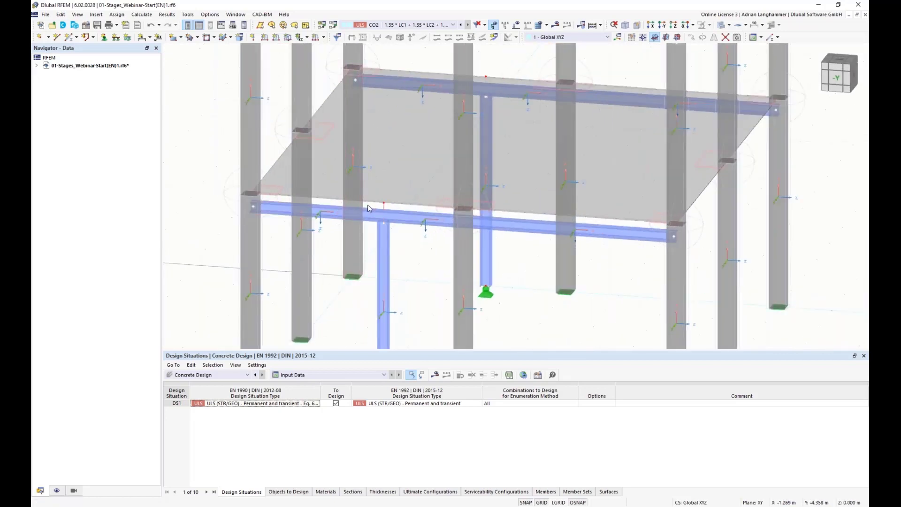
scroll(372, 212, up, 1)
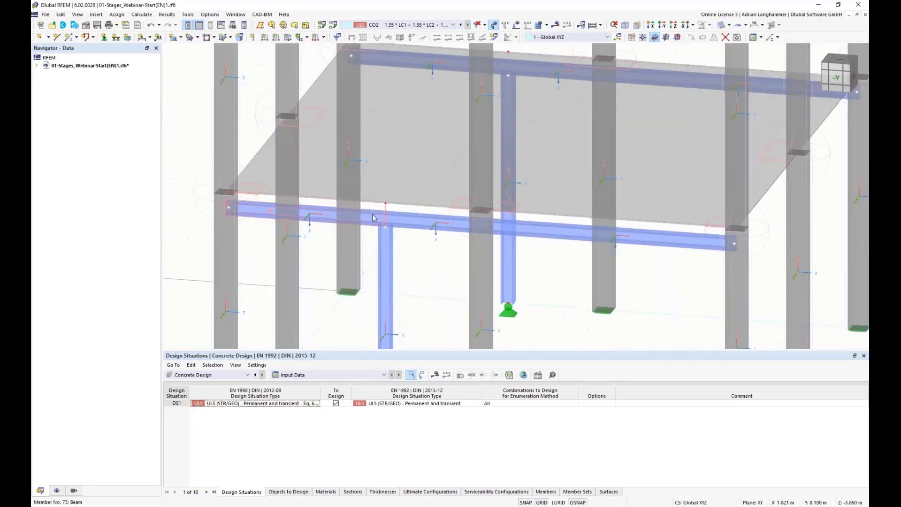
double_click(372, 206)
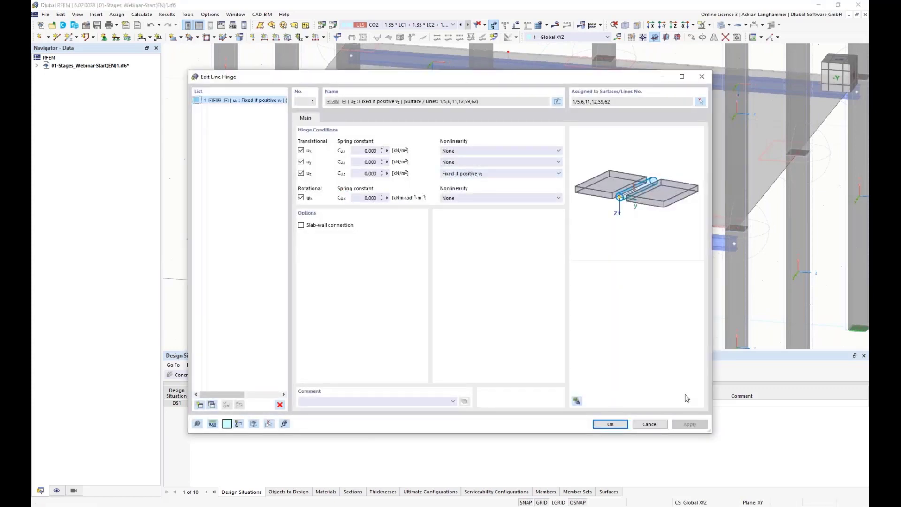
click(651, 424)
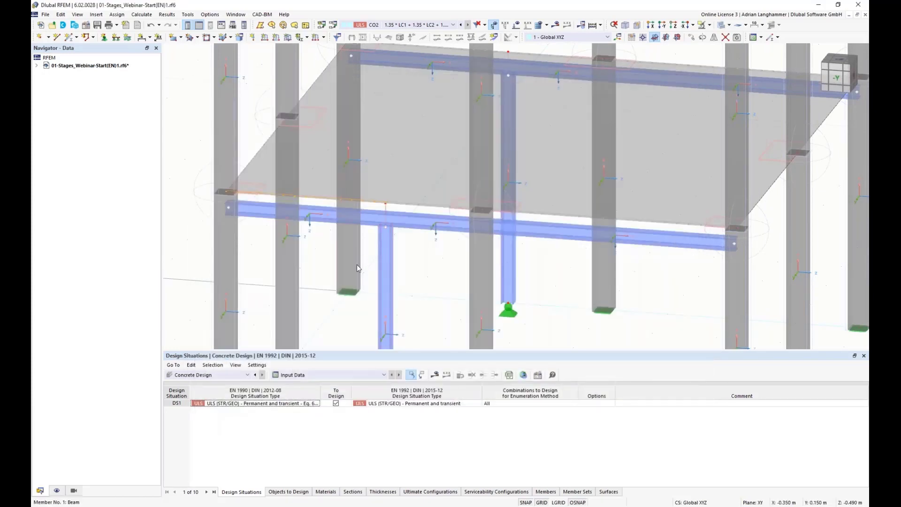
Examine the intermediate slab's hinged front edge, the steel beams beneath it and their column connections from several angles
scroll(357, 265, down, 1)
ctrl+middle_drag(358, 288, 369, 288)
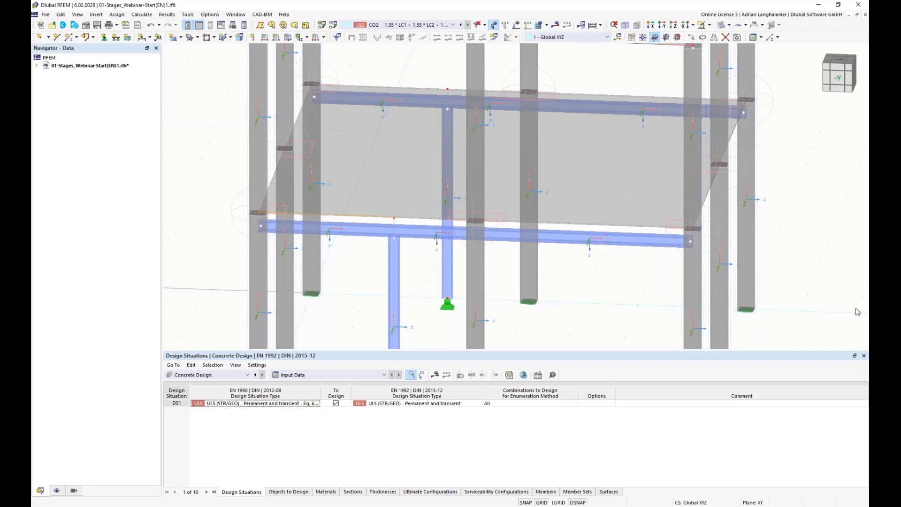
mouse_move(359, 276)
middle_down()
mouse_move(379, 253)
mouse_move(346, 255)
mouse_move(373, 282)
middle_up()
scroll(358, 267, down, 2)
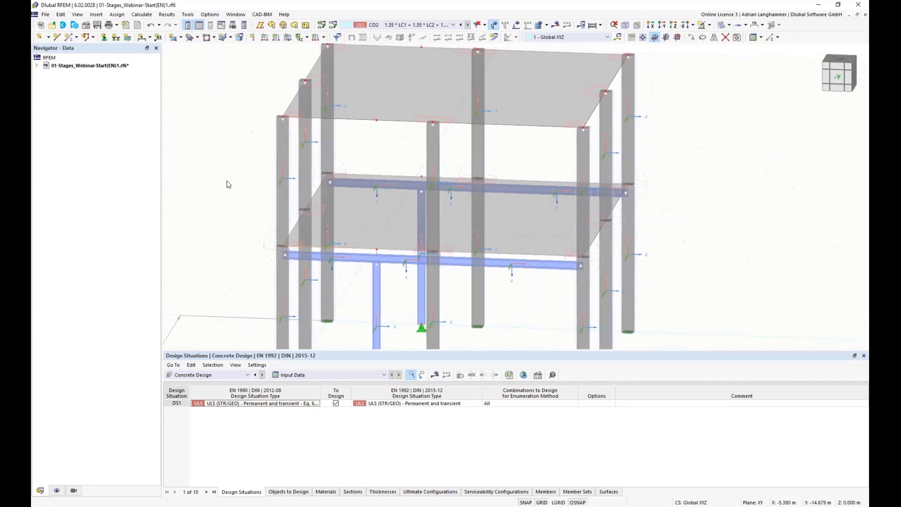
scroll(221, 191, down, 3)
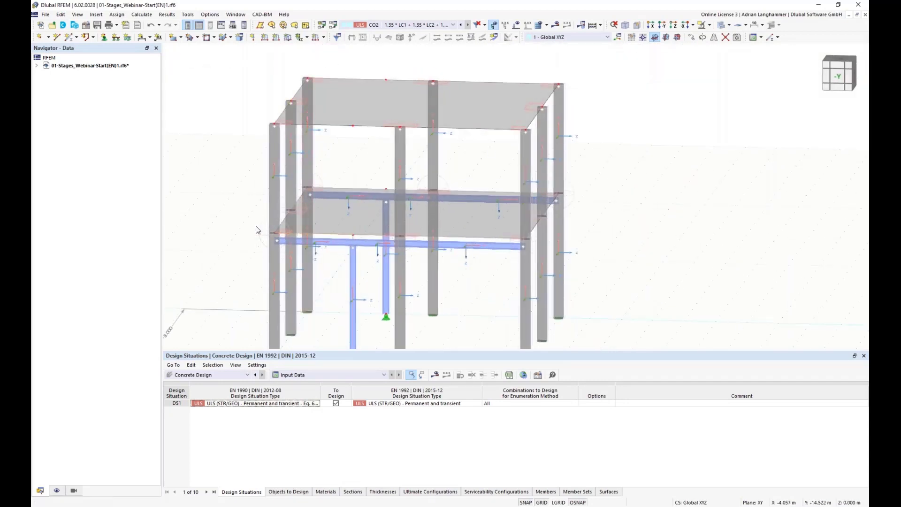
scroll(255, 230, up, 2)
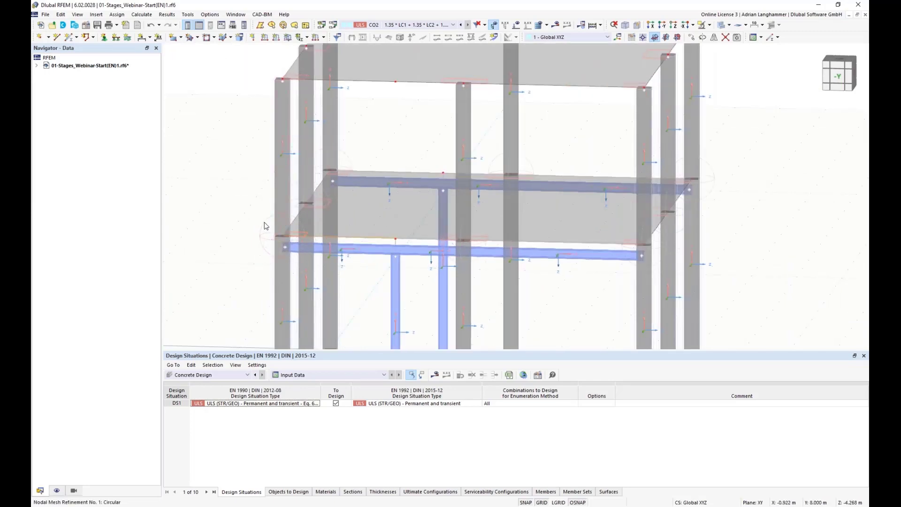
ctrl+middle_drag(255, 194, 234, 193)
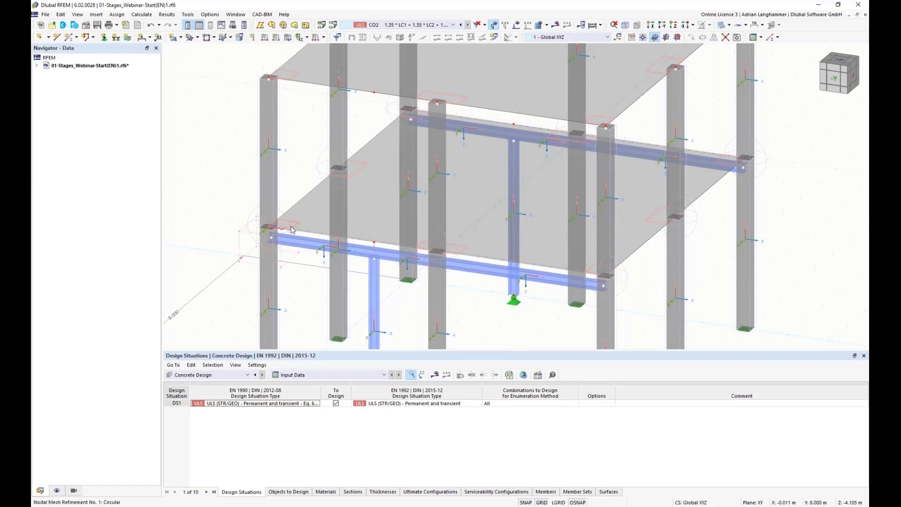
mouse_move(249, 195)
ctrl+middle_down()
mouse_move(235, 188)
mouse_move(254, 182)
ctrl+middle_up()
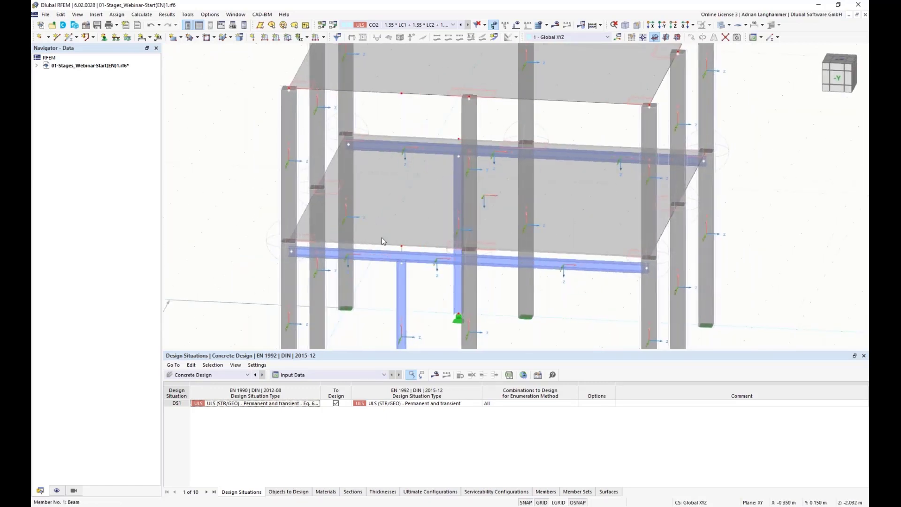
scroll(390, 250, up, 2)
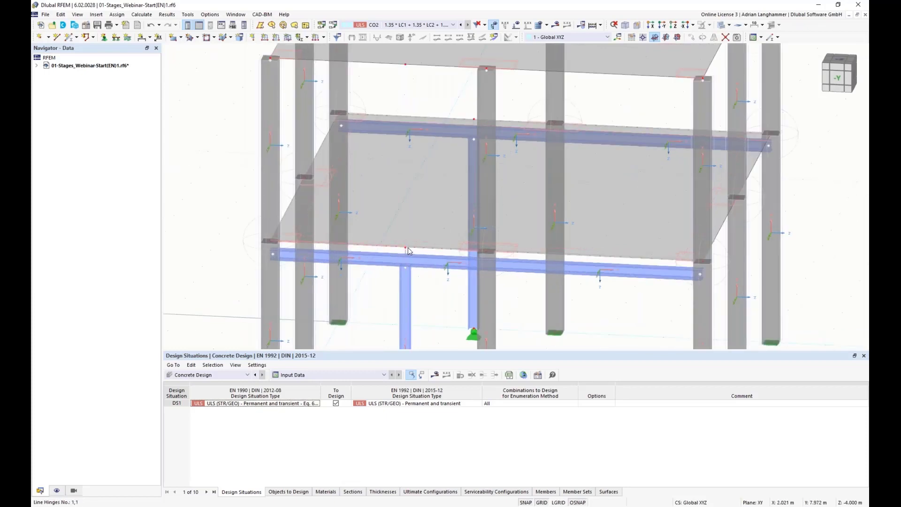
middle_drag(408, 247, 417, 228)
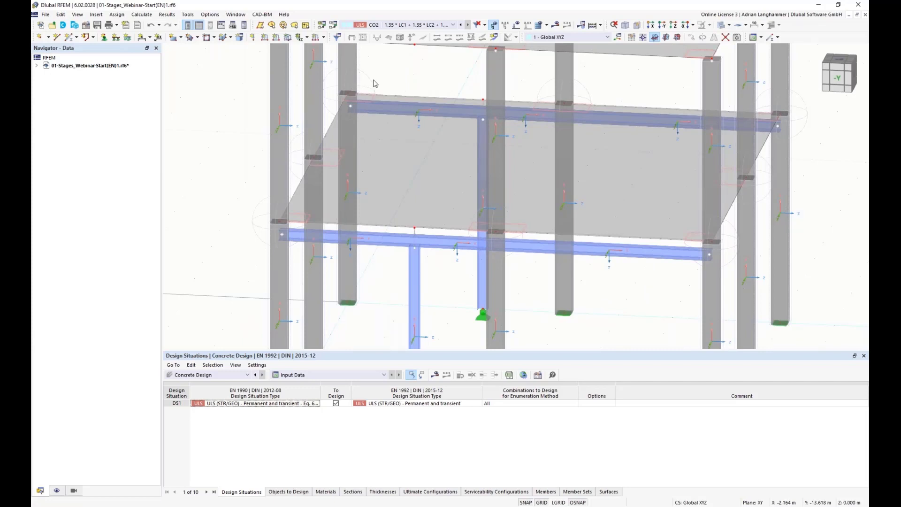
Copy the nodal mesh refinement from the rear corner column to the slab node above the rear steel column
ctrl+middle_drag(481, 100, 463, 102)
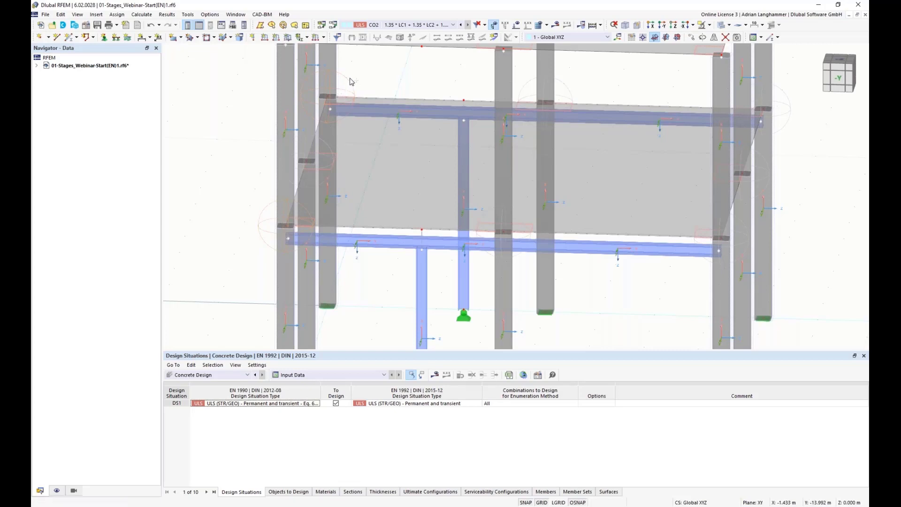
ctrl+drag(347, 78, 464, 101)
scroll(423, 89, up, 3)
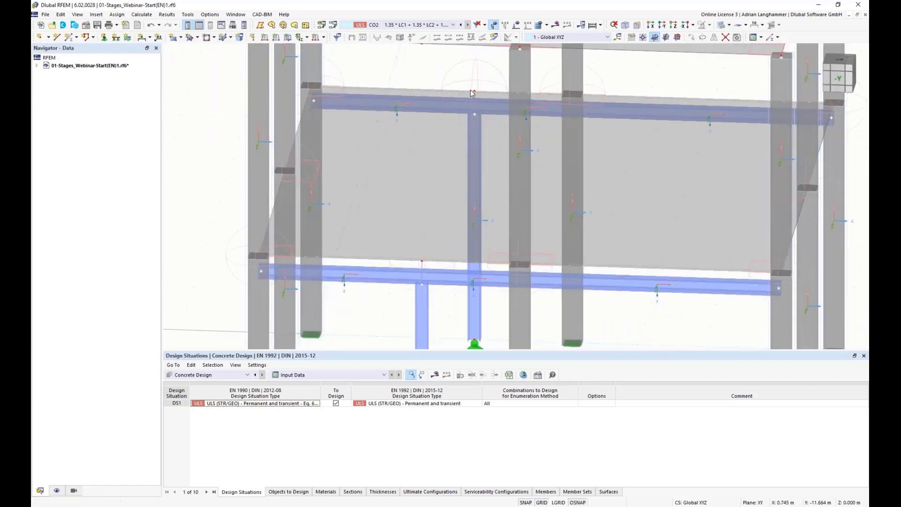
scroll(446, 89, down, 3)
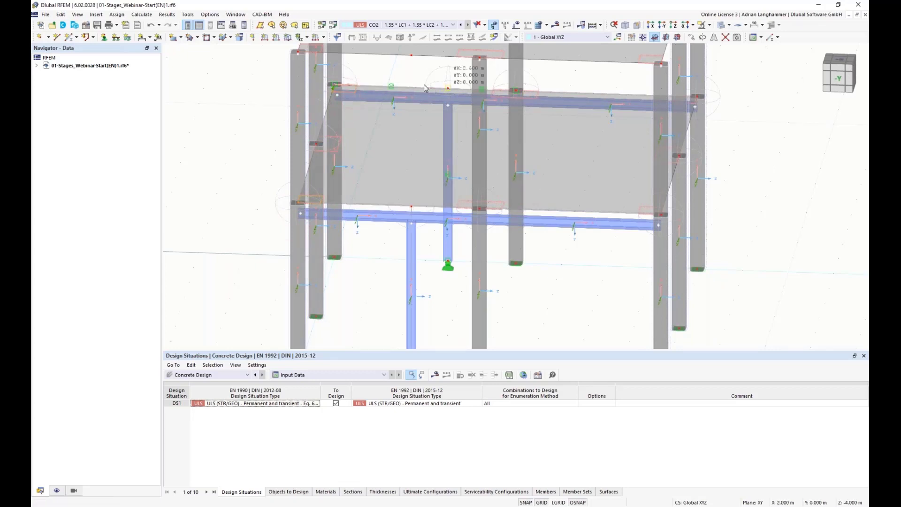
Activate the Construction Stages Analysis (CSA) and Steel Design add-ons in the model's base data and confirm
scroll(405, 85, down, 4)
middle_drag(398, 119, 356, 107)
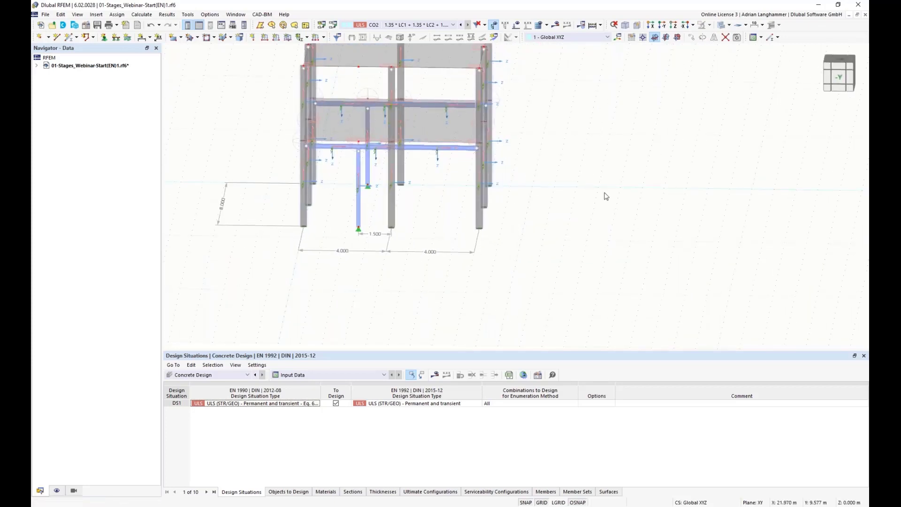
scroll(491, 158, down, 1)
middle_drag(505, 154, 490, 203)
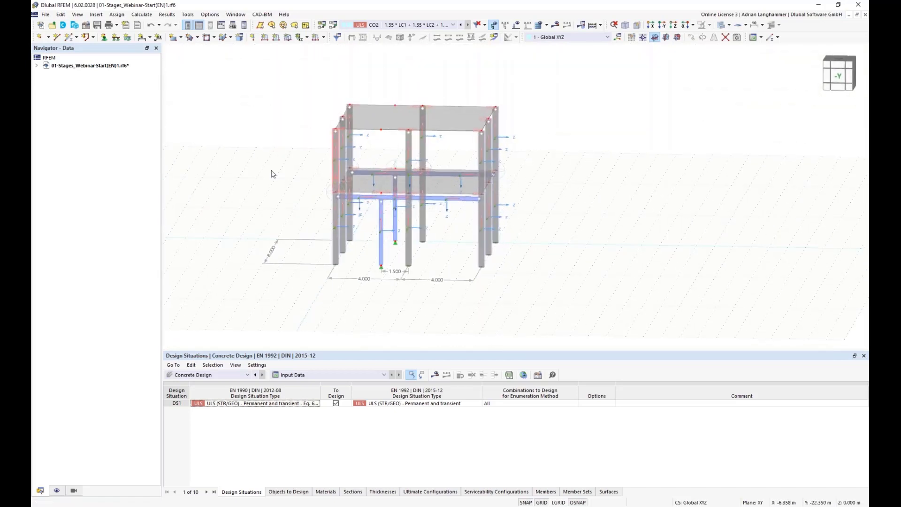
scroll(390, 214, up, 1)
click(36, 65)
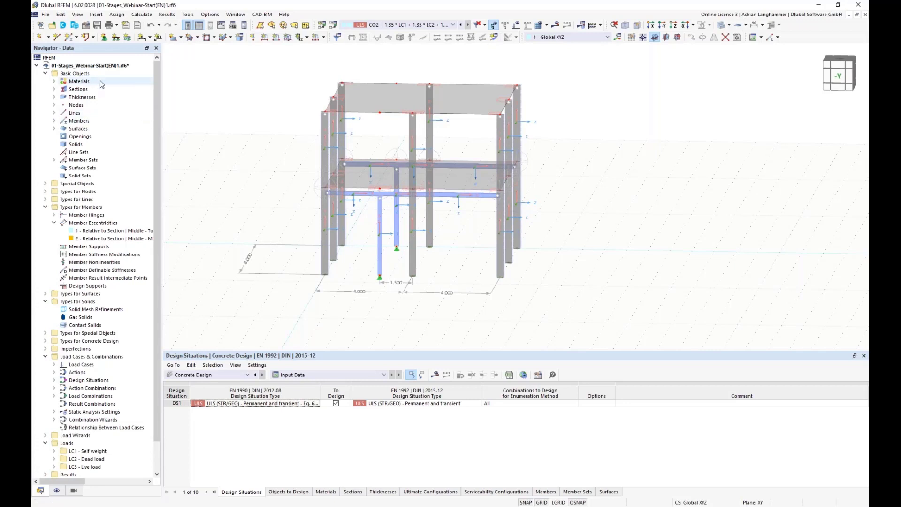
right_click(106, 66)
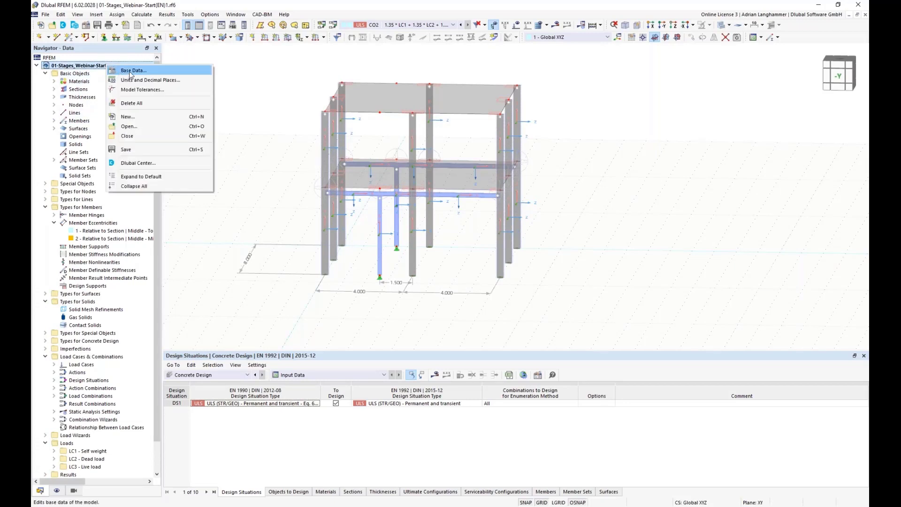
click(131, 71)
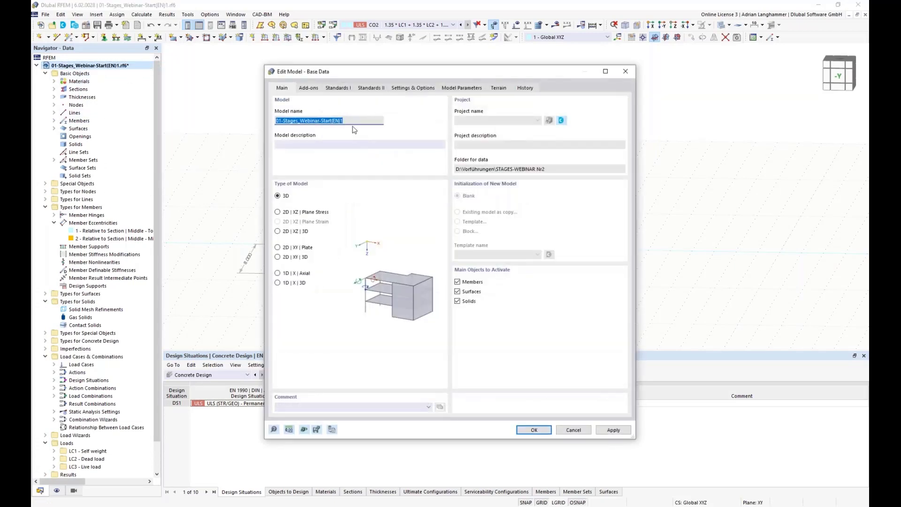
click(309, 87)
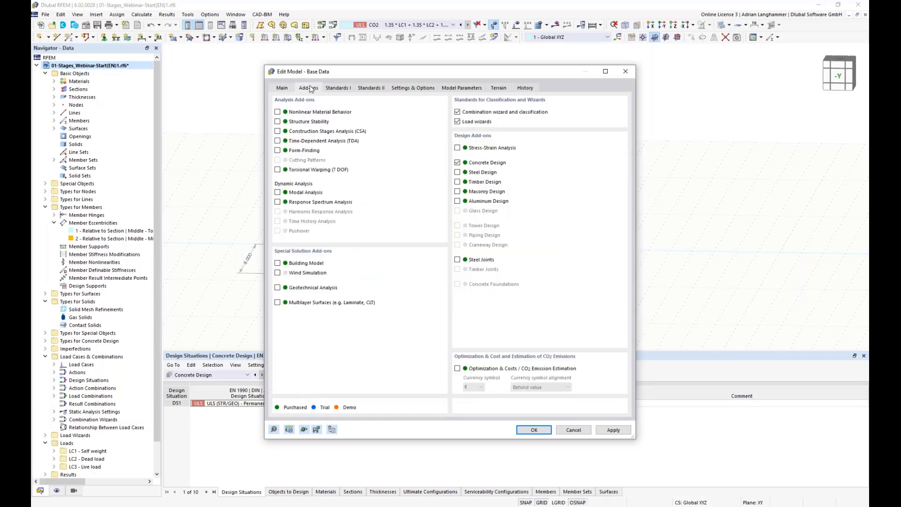
click(278, 131)
drag(484, 73, 427, 84)
click(425, 186)
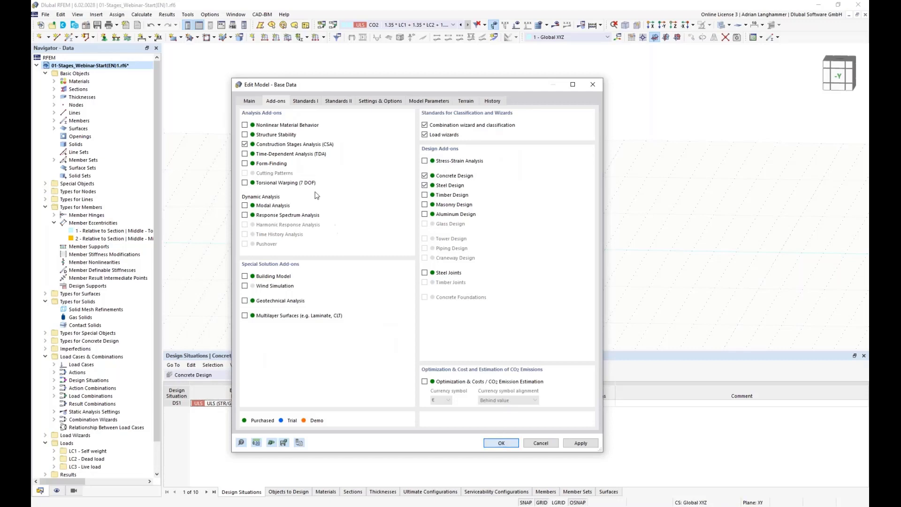
key(Return)
Create three consecutive construction stages, CS1 as the start and CS2 and CS3 each following the previous stage
middle_drag(243, 149, 239, 141)
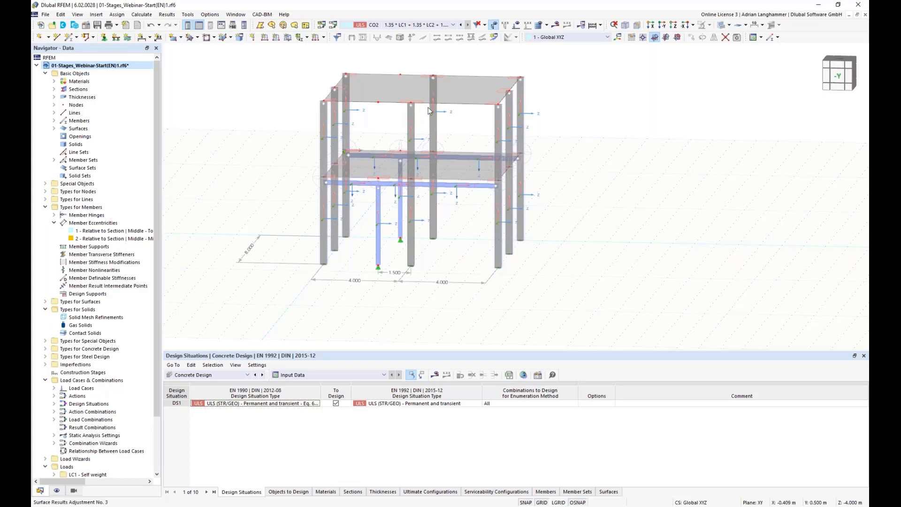
mouse_move(578, 229)
middle_down()
mouse_move(571, 246)
mouse_move(567, 240)
middle_up()
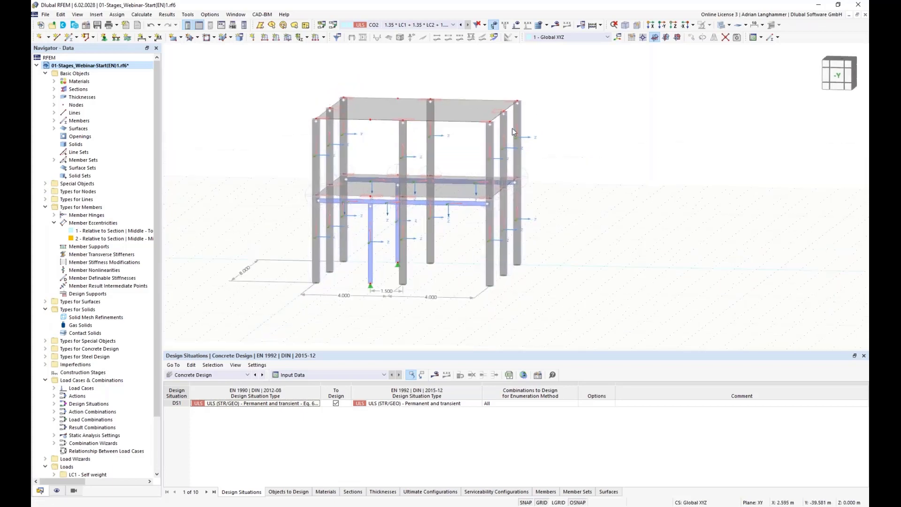
ctrl+middle_drag(591, 203, 595, 204)
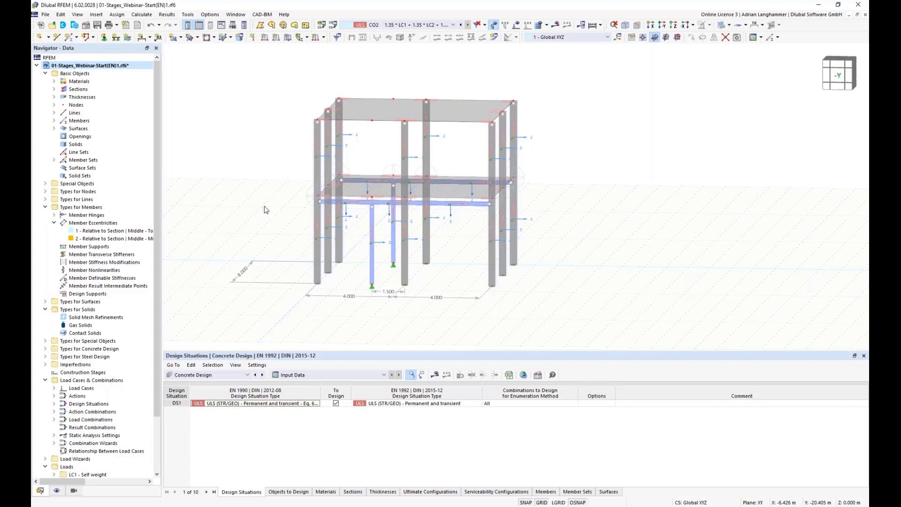
right_click(78, 373)
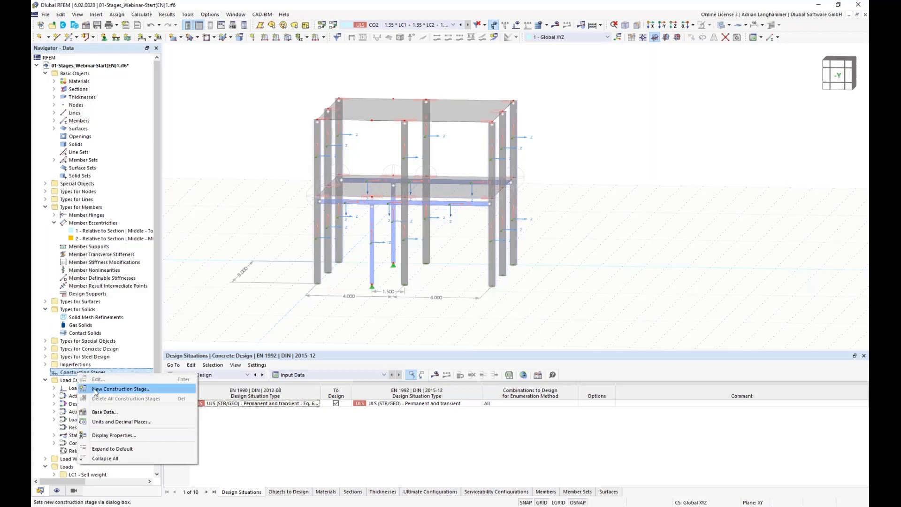
click(97, 391)
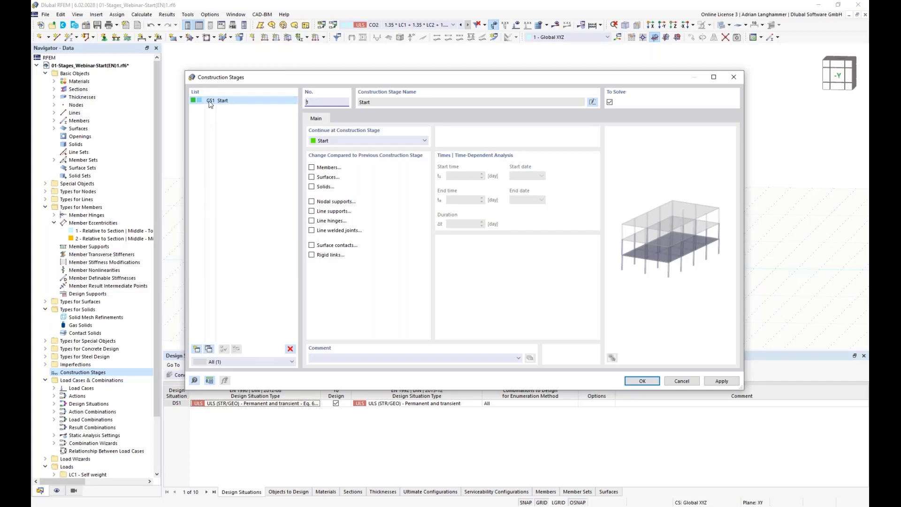
drag(294, 78, 290, 305)
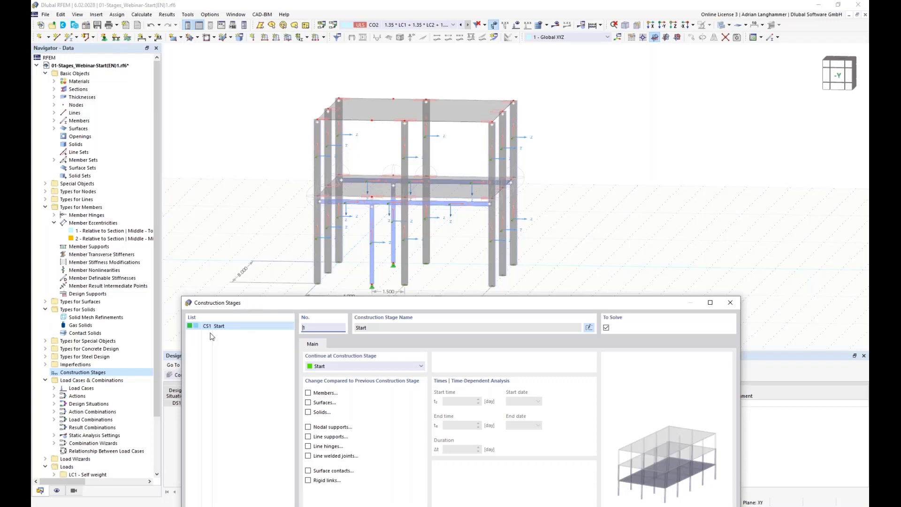
drag(270, 304, 325, 154)
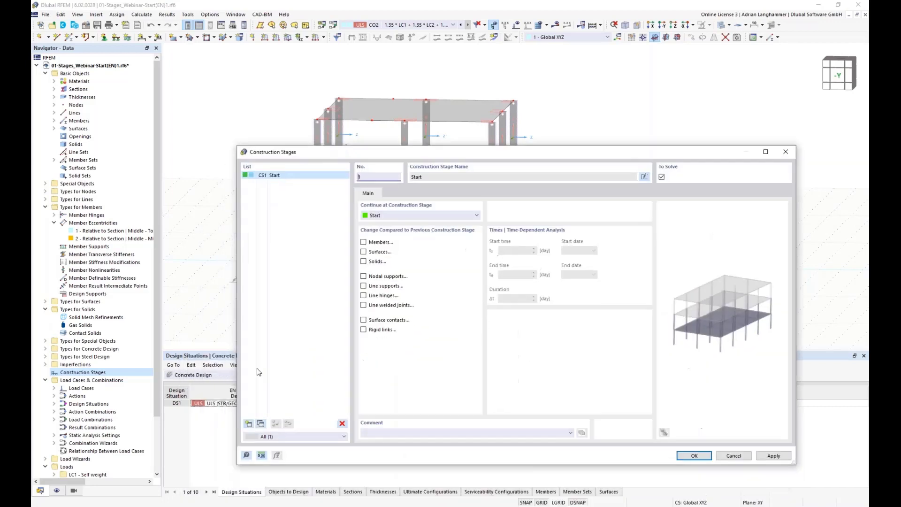
click(248, 424)
click(249, 424)
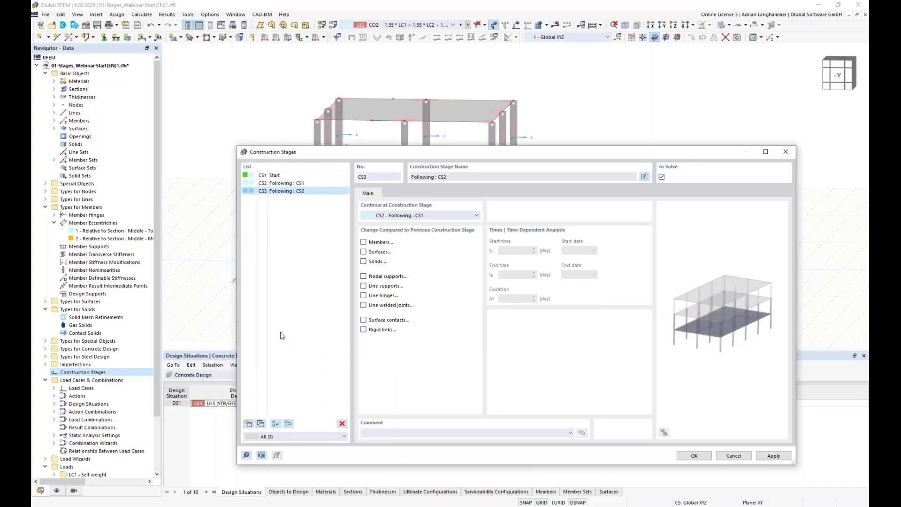
Name construction stage CS1 "Original Structure" and CS2 "Add Steel Constrution"
click(286, 175)
click(441, 179)
click(645, 177)
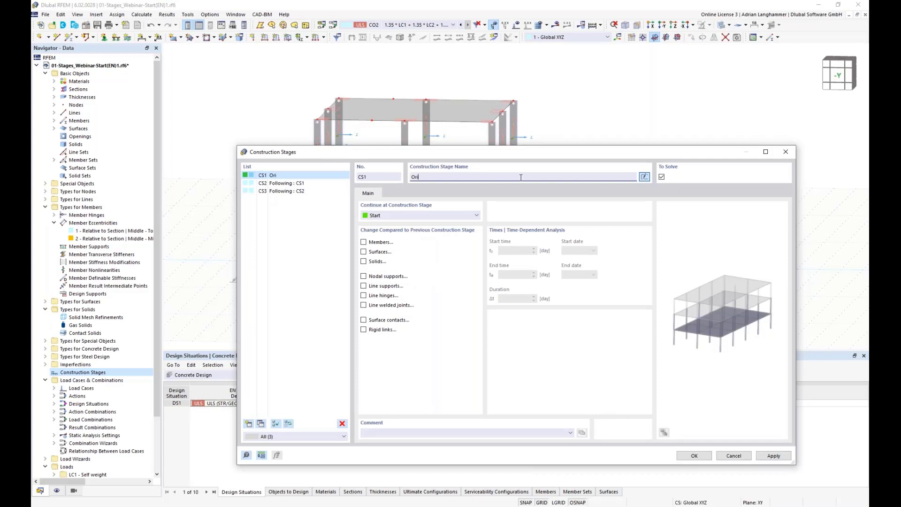
text(Original Structure)
click(287, 183)
click(643, 177)
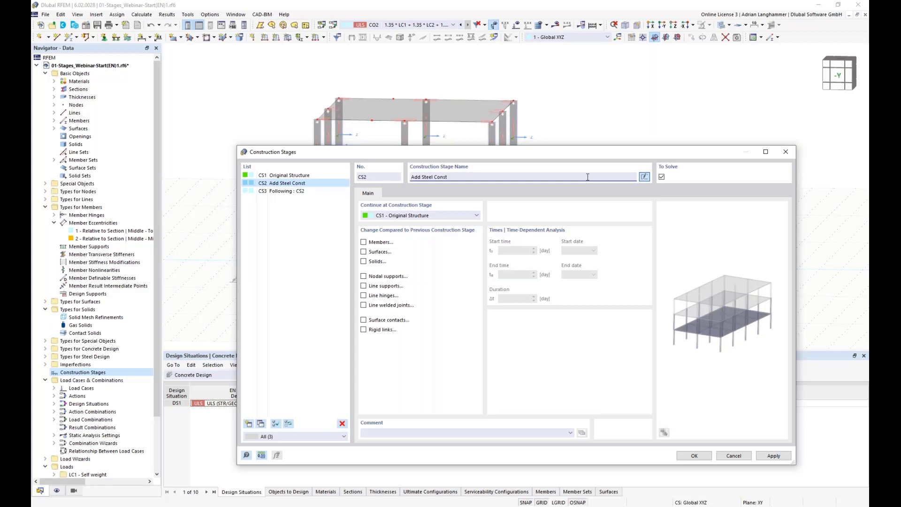
text(Add Steel Construction)
Name construction stage CS3 "Remove Concrete Columns"
click(317, 191)
click(644, 177)
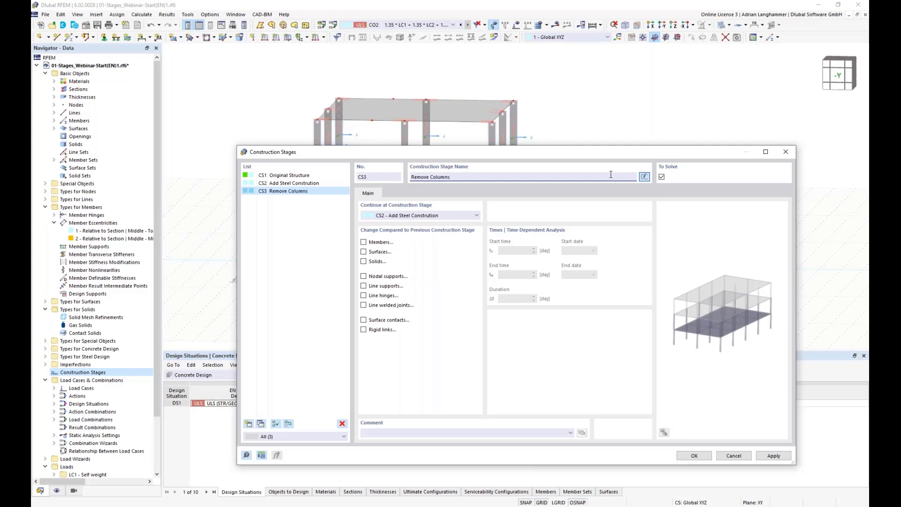
click(431, 178)
text(Concrete)
Review the sequence of the three construction stages and which stage each one continues from, ending on the original structure
click(303, 175)
click(307, 183)
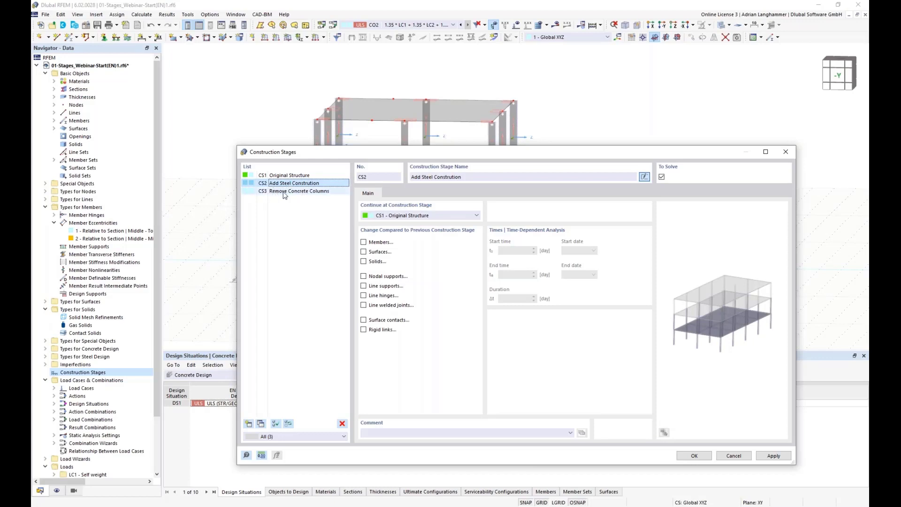
click(293, 191)
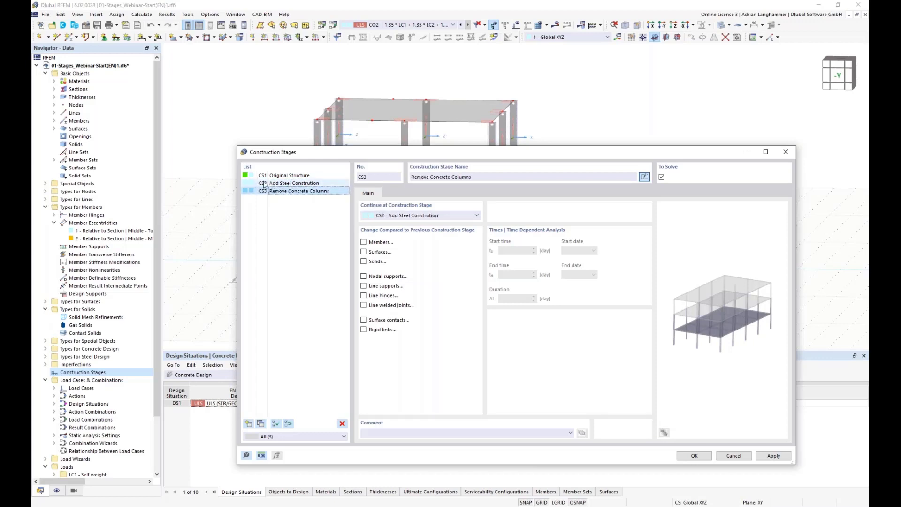
click(275, 184)
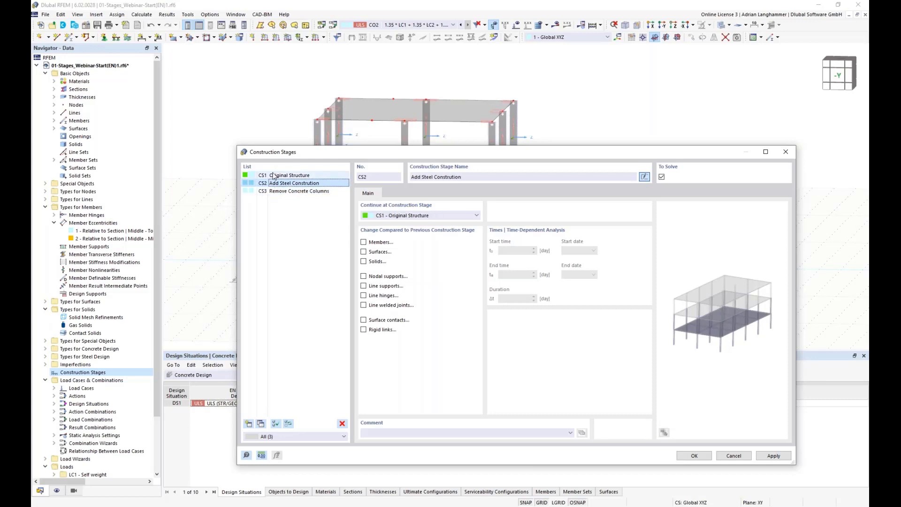
click(276, 192)
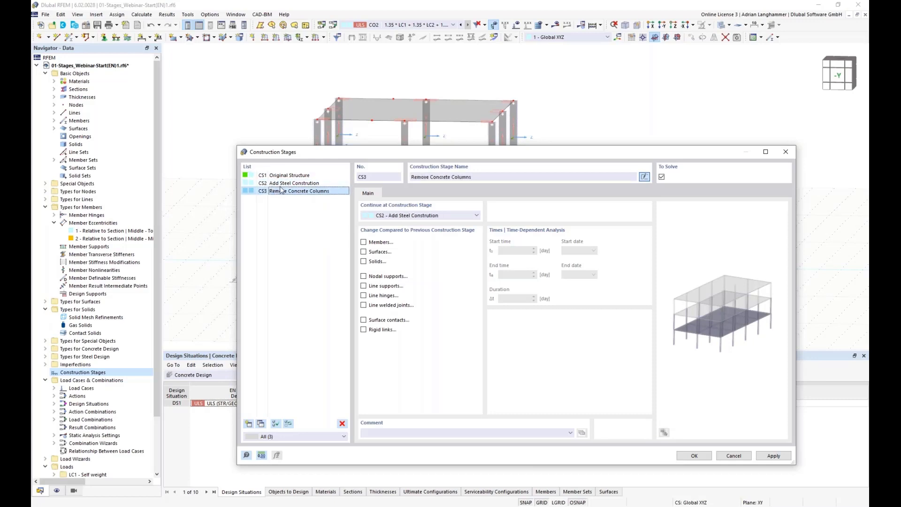
click(278, 184)
key(Up)
click(280, 184)
click(279, 192)
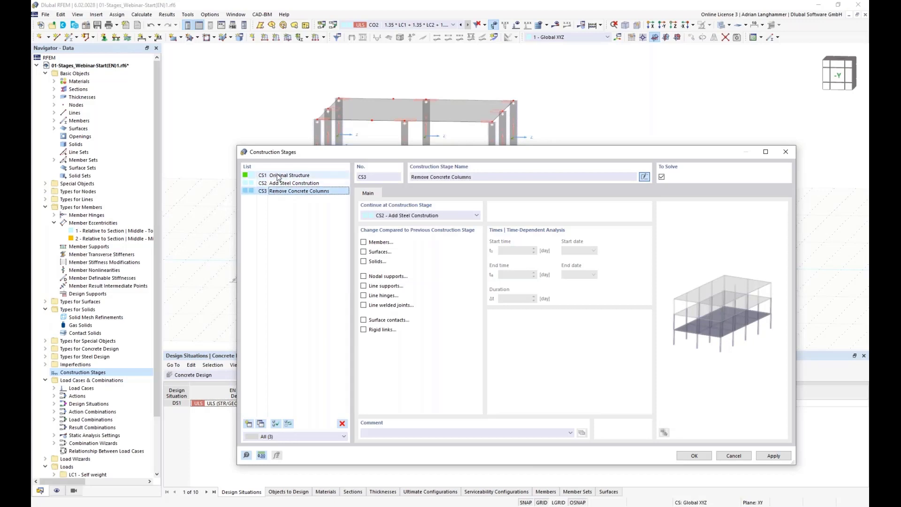
click(277, 177)
drag(346, 149, 294, 93)
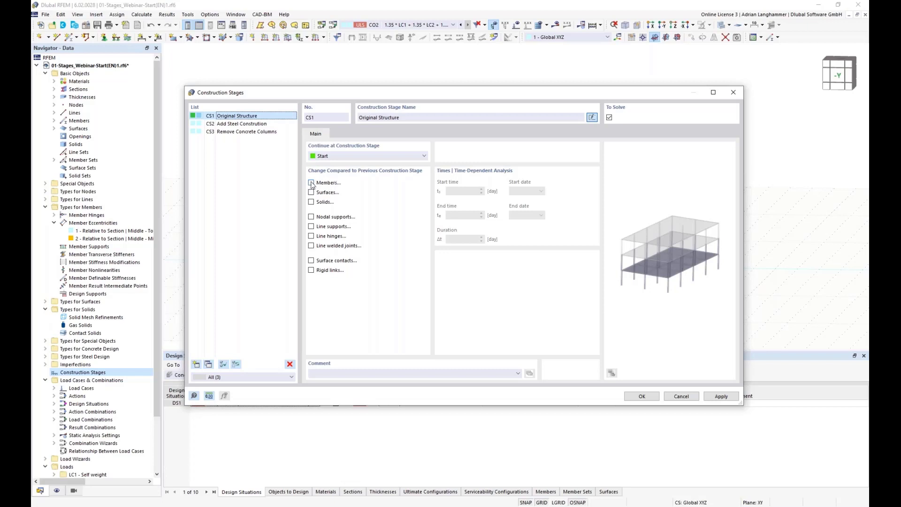
Enable changes to members, surfaces and nodal supports for construction stage CS1
drag(401, 97, 361, 320)
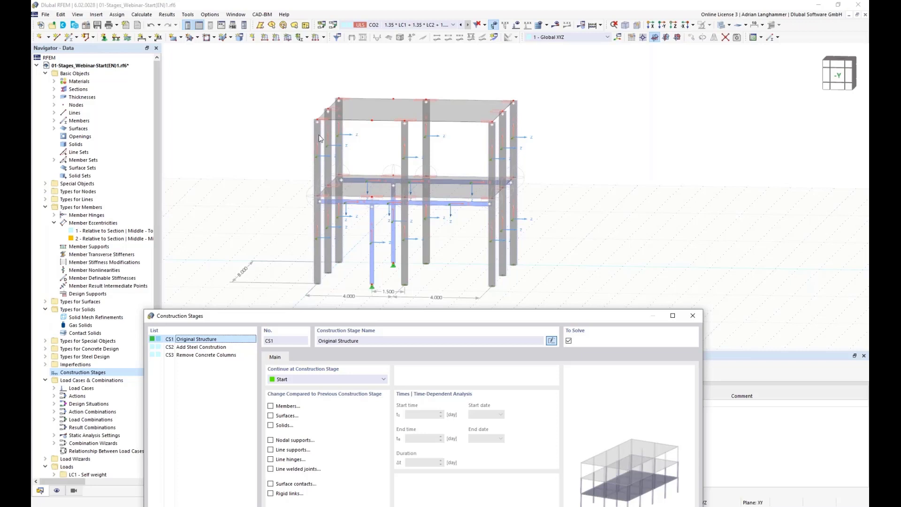
drag(337, 318, 367, 128)
click(300, 216)
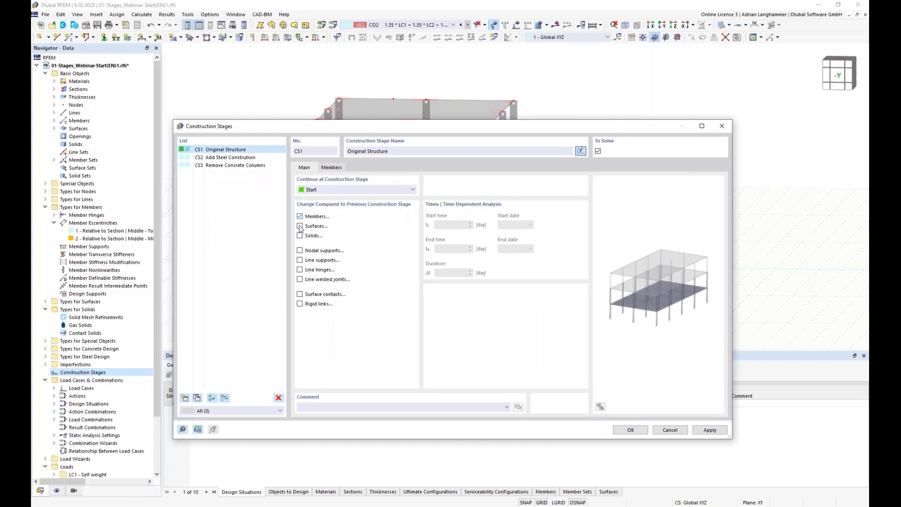
click(301, 226)
click(300, 250)
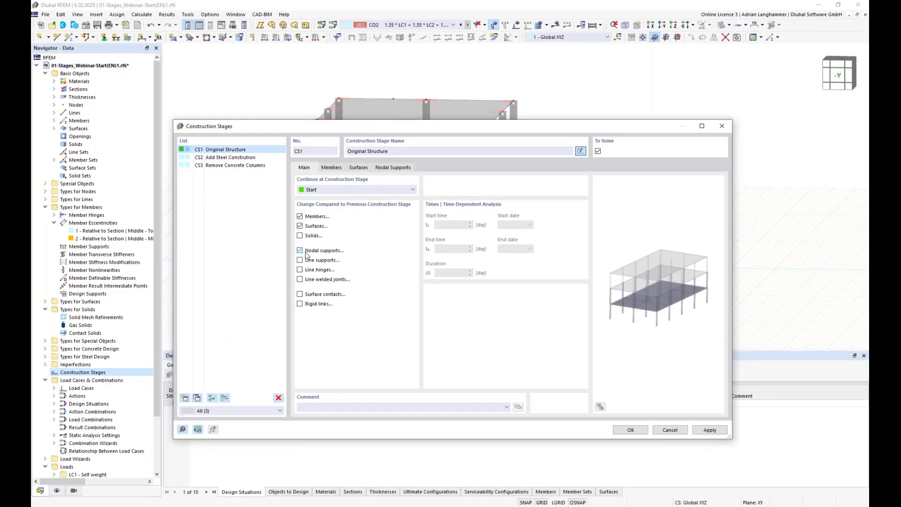
Add the concrete columns of both storeys, members 1-4, 13-16, 37, 42-44, 46, 48, 67 and 68, to stage CS1
click(332, 168)
drag(389, 128, 354, 169)
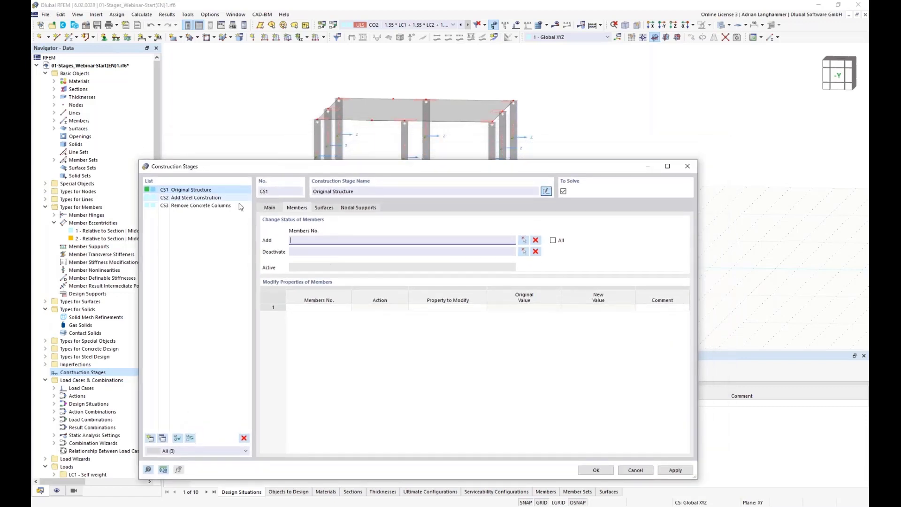
click(311, 239)
click(523, 241)
drag(351, 252, 308, 234)
drag(416, 245, 399, 237)
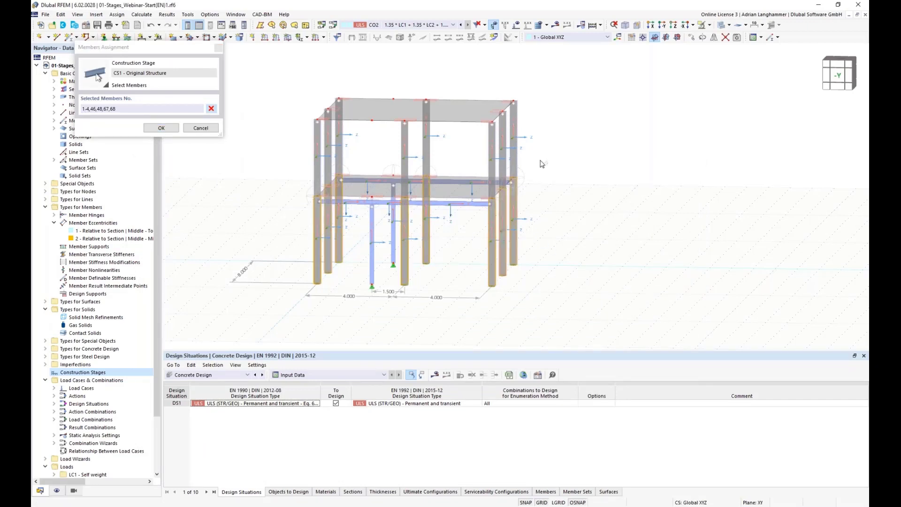
drag(540, 160, 294, 145)
click(160, 128)
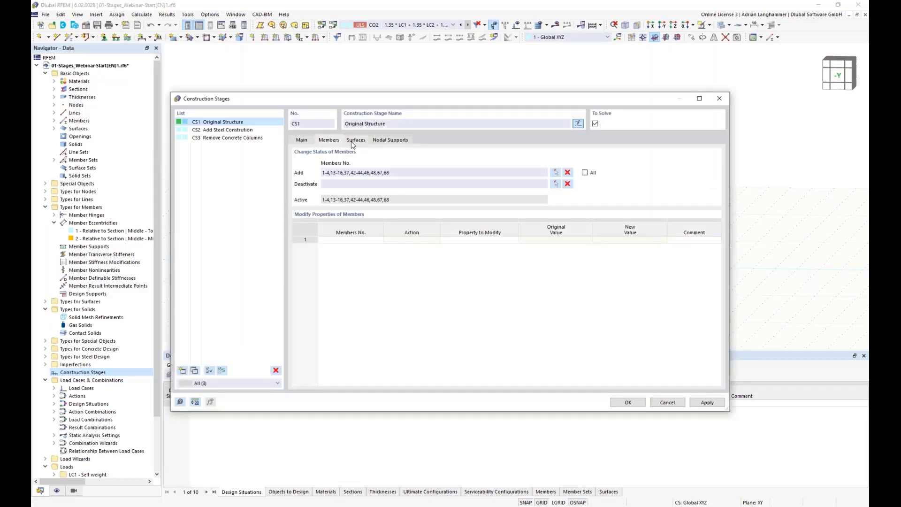
Add the intermediate and upper slabs, surfaces 1 and 2, to stage CS1
click(354, 140)
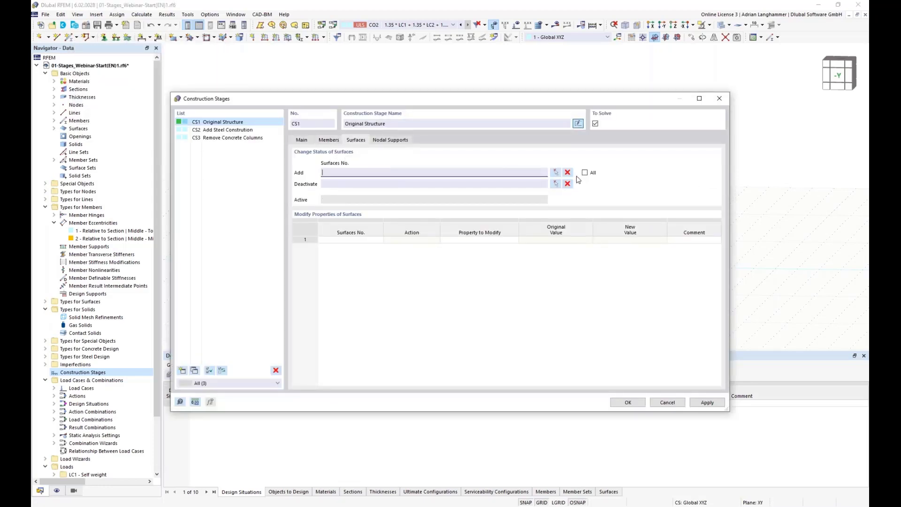
click(555, 173)
click(384, 185)
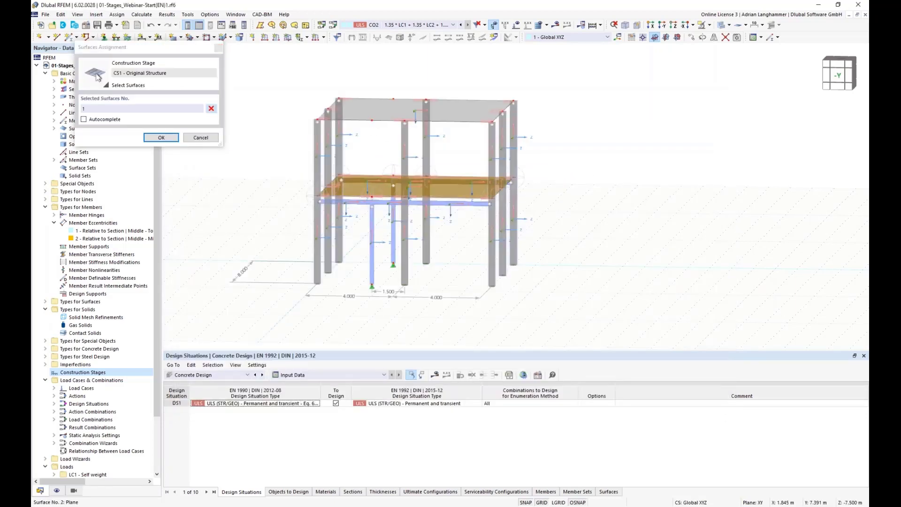
click(375, 111)
click(162, 137)
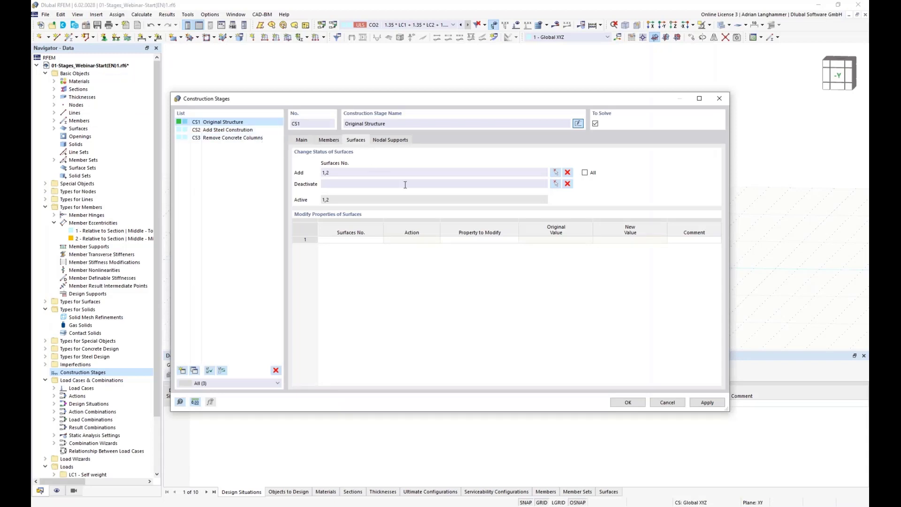
Add the nodal supports at the concrete column bases, nodes 1, 3, 5, 7, 15, 19, 36 and 39, to stage CS1
click(399, 140)
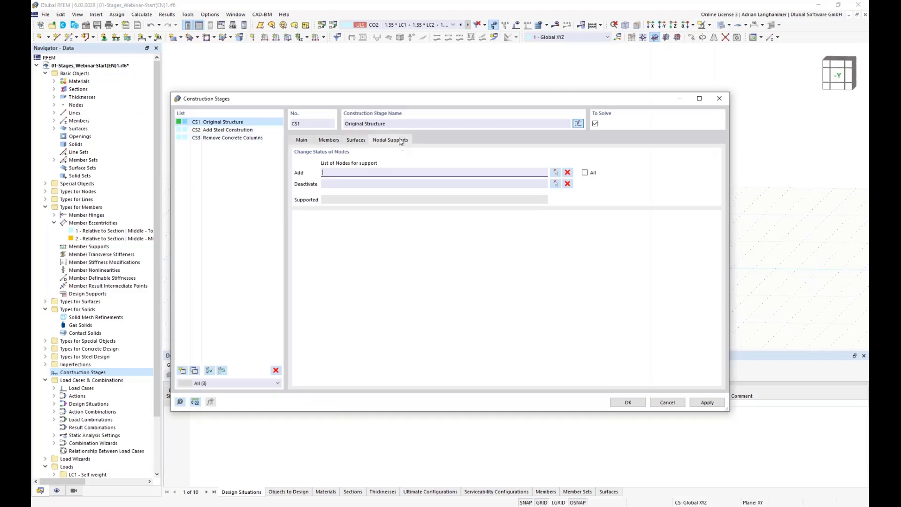
click(556, 173)
drag(569, 301, 399, 258)
drag(351, 302, 301, 247)
click(161, 127)
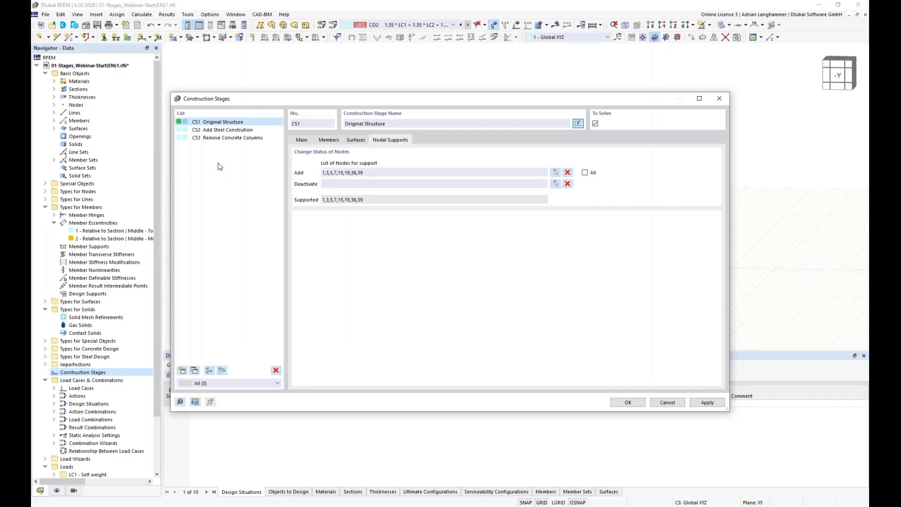
click(327, 140)
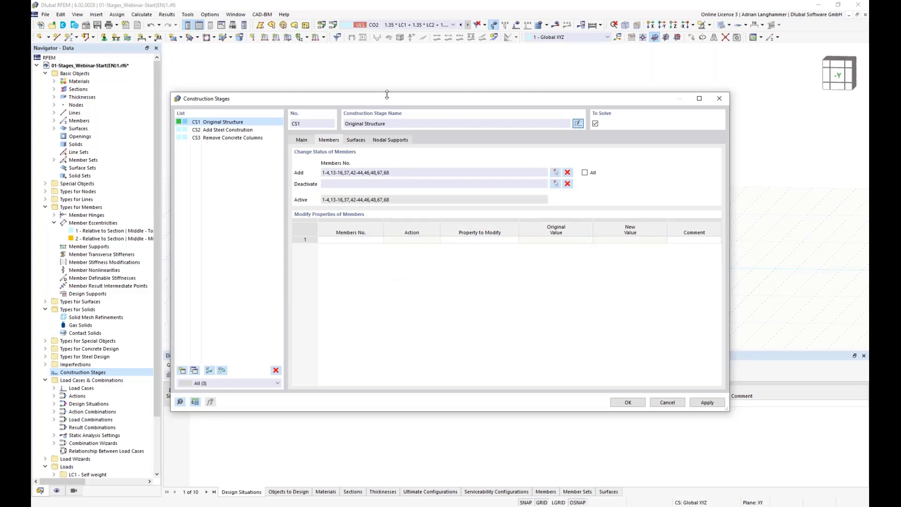
drag(389, 99, 389, 82)
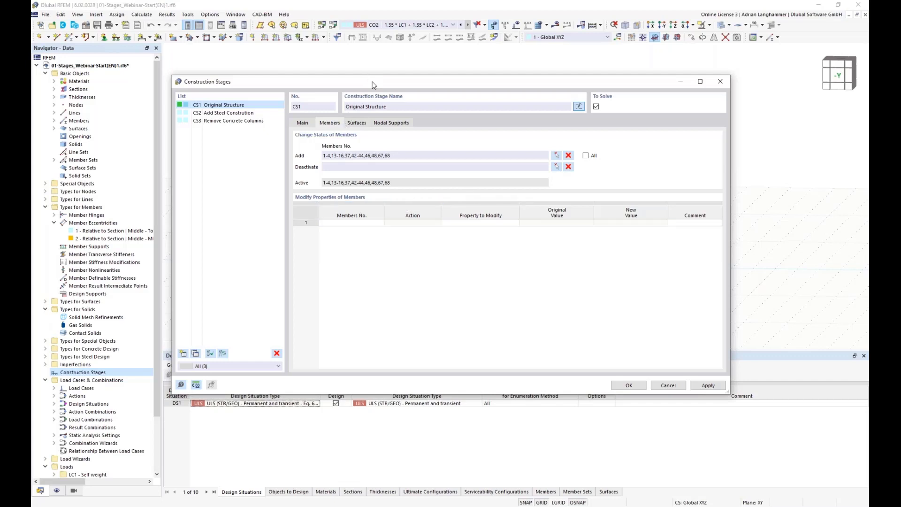
drag(375, 87, 380, 116)
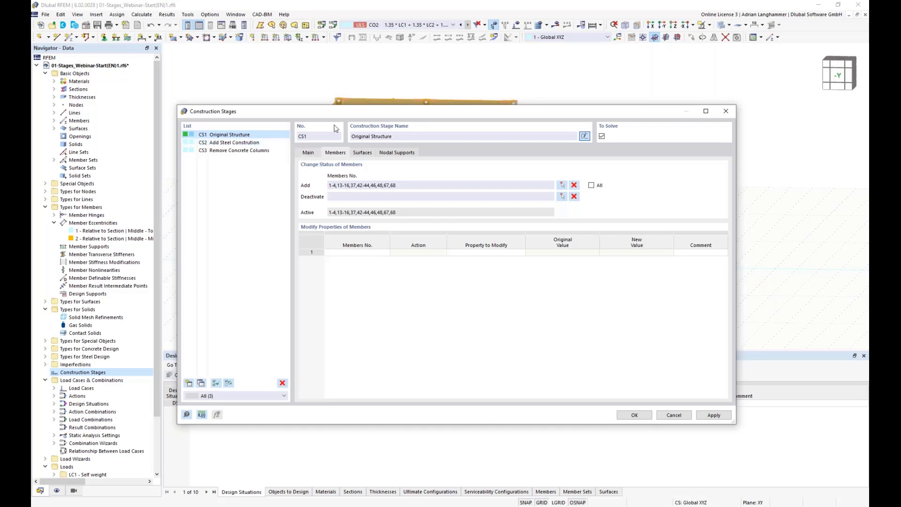
Enable changes to members, nodal supports and line hinges for construction stage CS2, and show its member settings
click(270, 143)
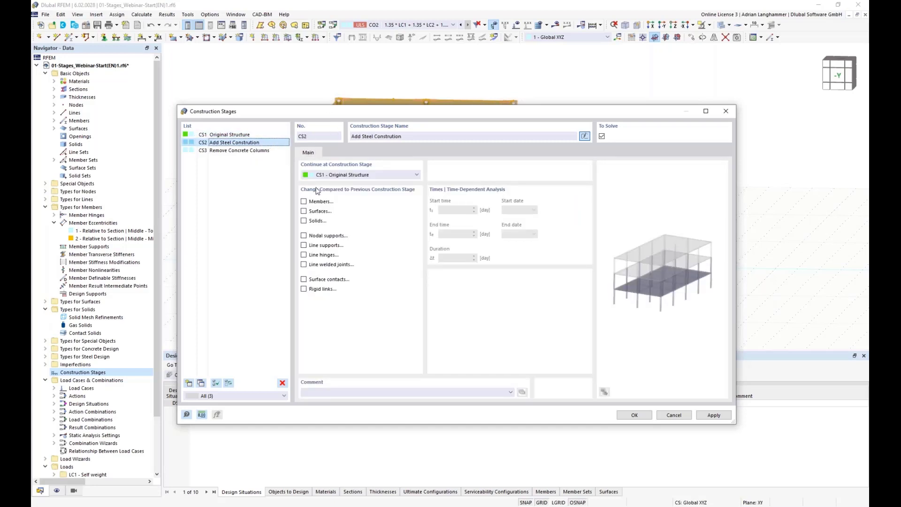
click(304, 202)
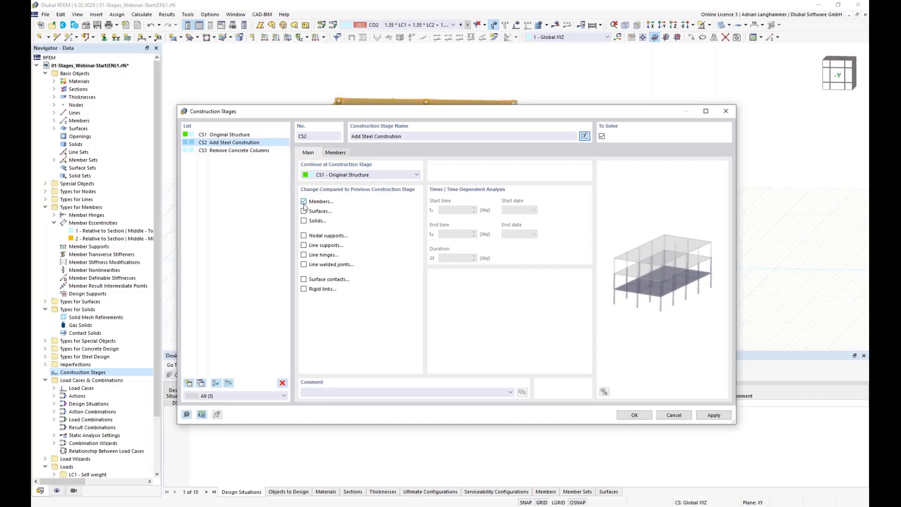
click(304, 236)
click(303, 254)
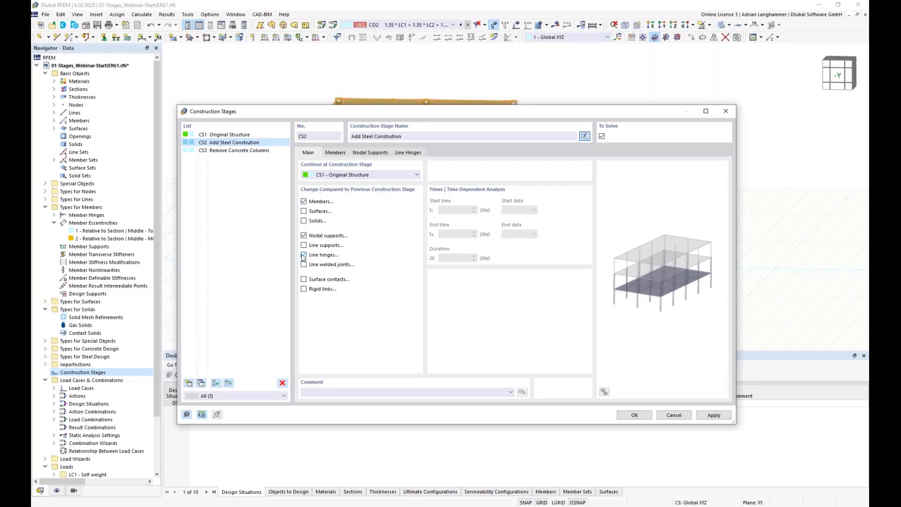
click(337, 153)
drag(368, 114, 346, 302)
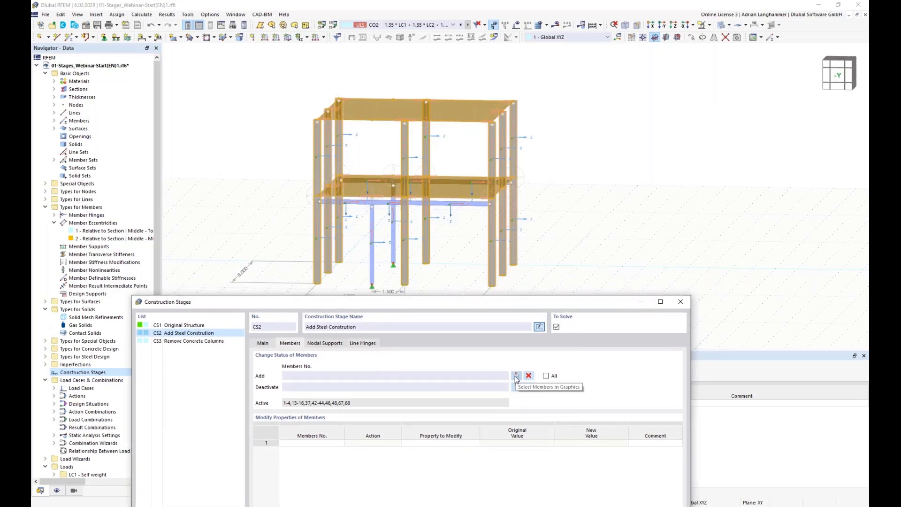
click(546, 376)
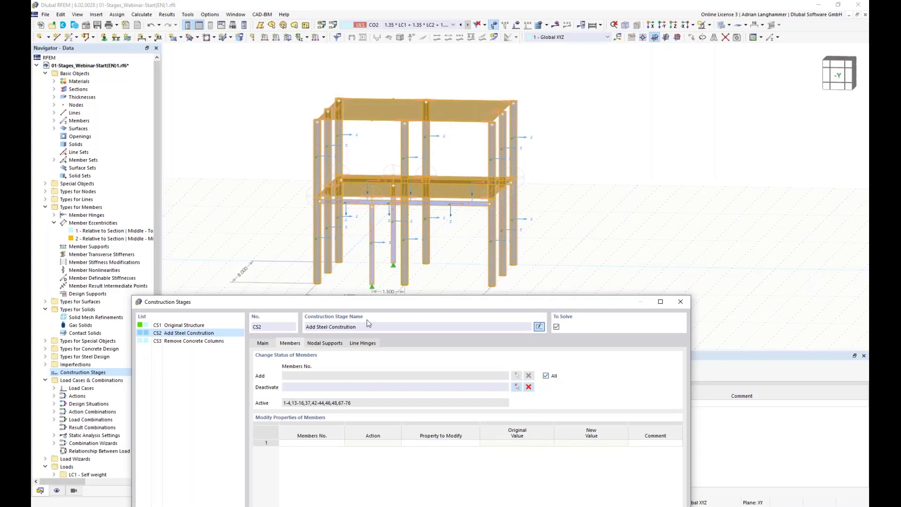
click(546, 376)
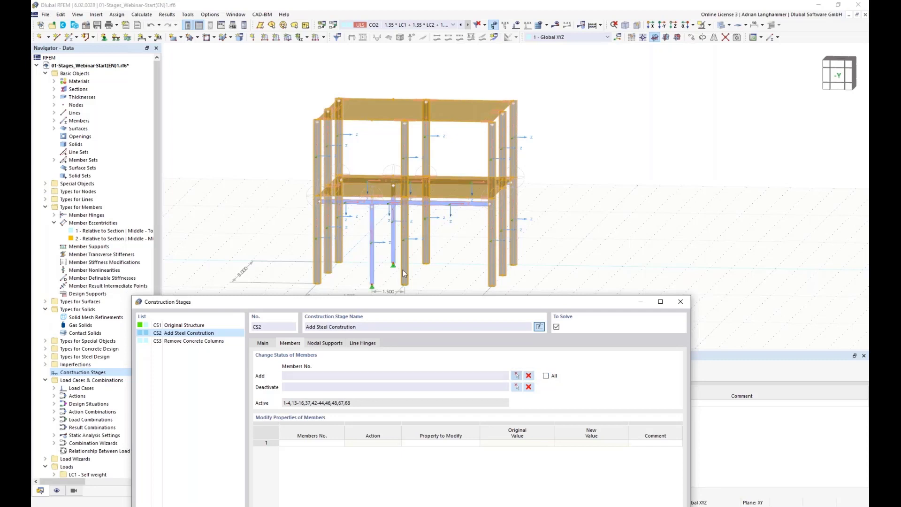
Add the auxiliary steel beams and columns under the intermediate slab, members 69-76, to stage CS2 by picking them in the model
click(516, 376)
click(346, 202)
click(364, 180)
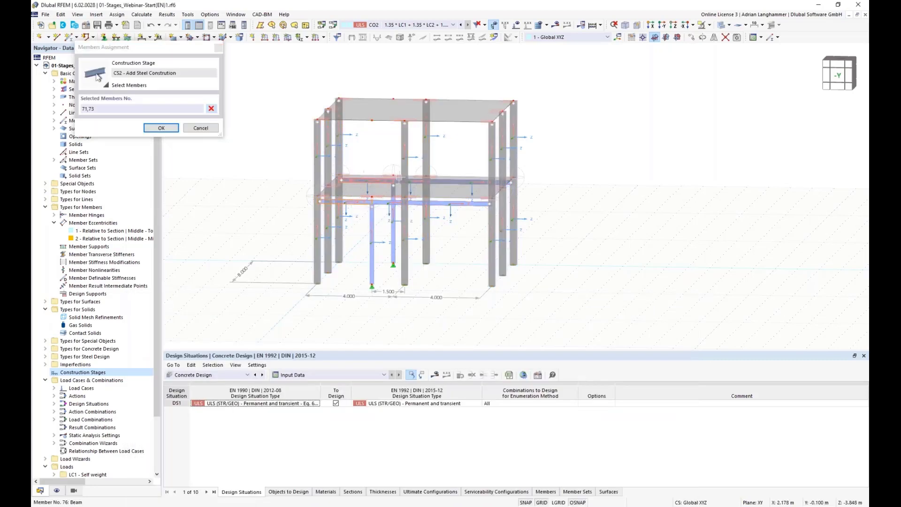
click(399, 179)
click(449, 181)
click(444, 202)
click(388, 202)
click(393, 188)
click(374, 220)
click(161, 128)
click(319, 172)
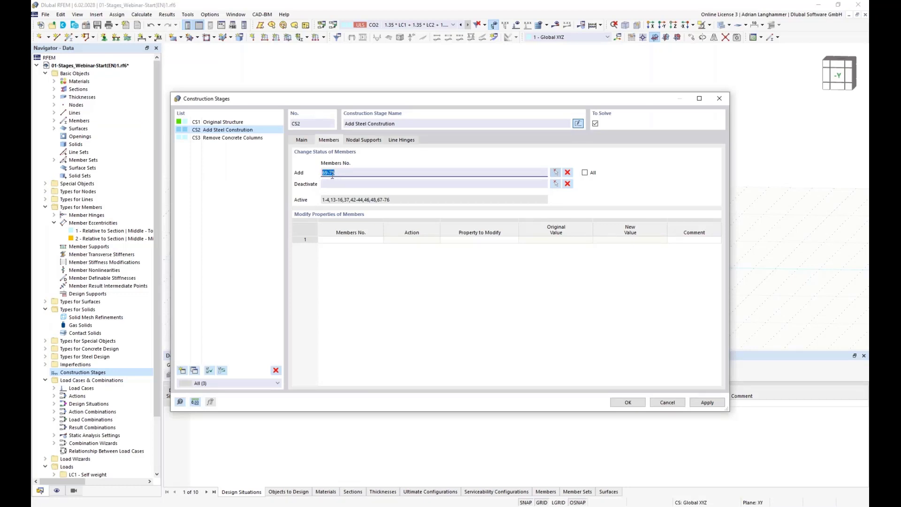
Add the nodal supports at the bases of the two steel columns, nodes 48 and 49, to stage CS2
click(375, 141)
click(556, 172)
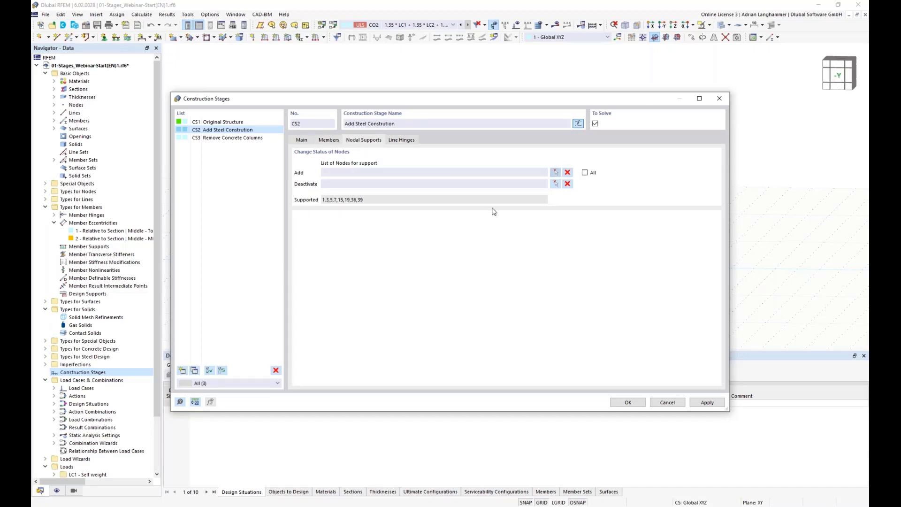
drag(379, 297, 404, 318)
click(167, 130)
click(167, 130)
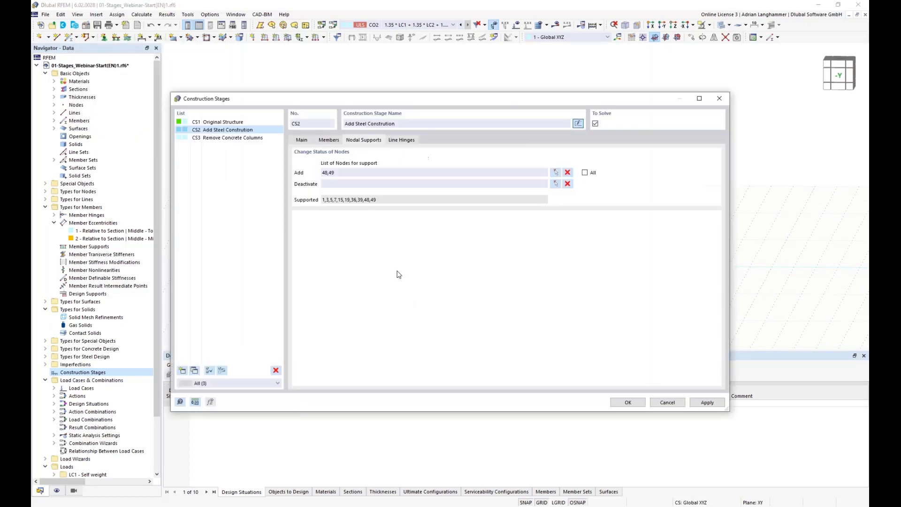
Add all line hinges to stage CS2
click(401, 140)
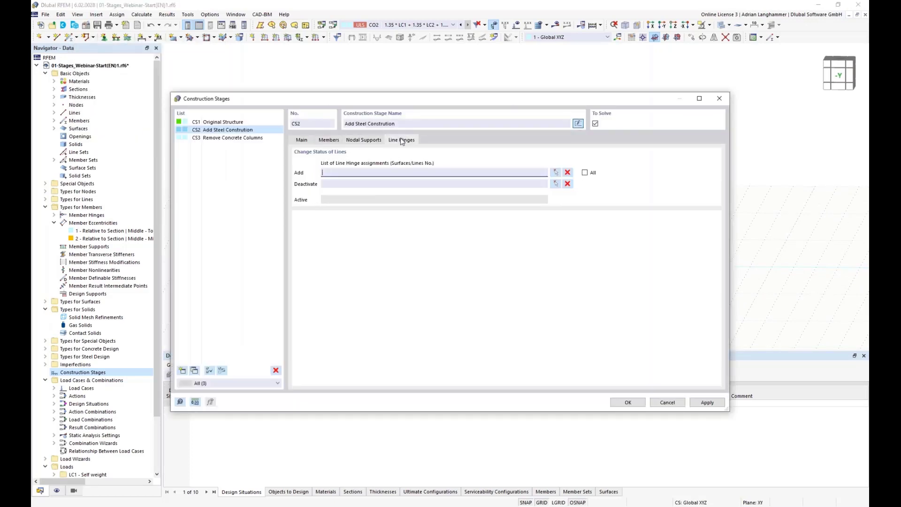
drag(435, 96, 389, 141)
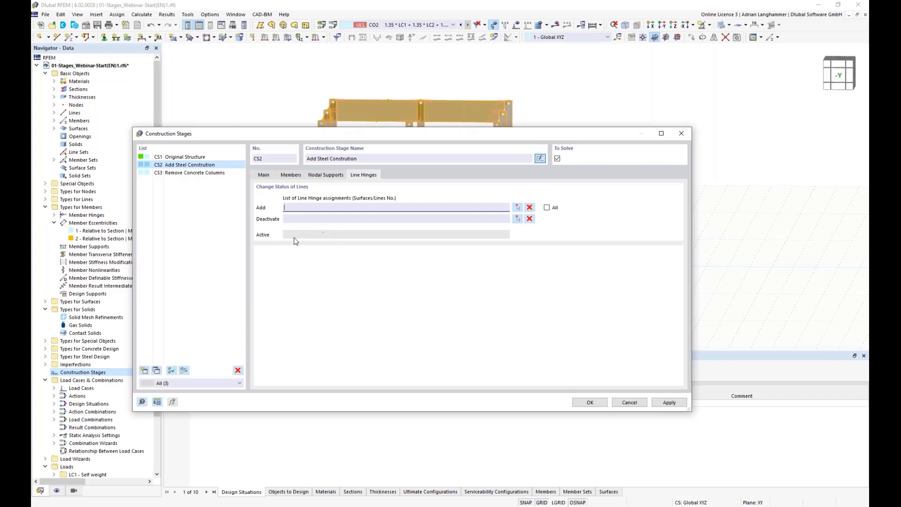
click(547, 207)
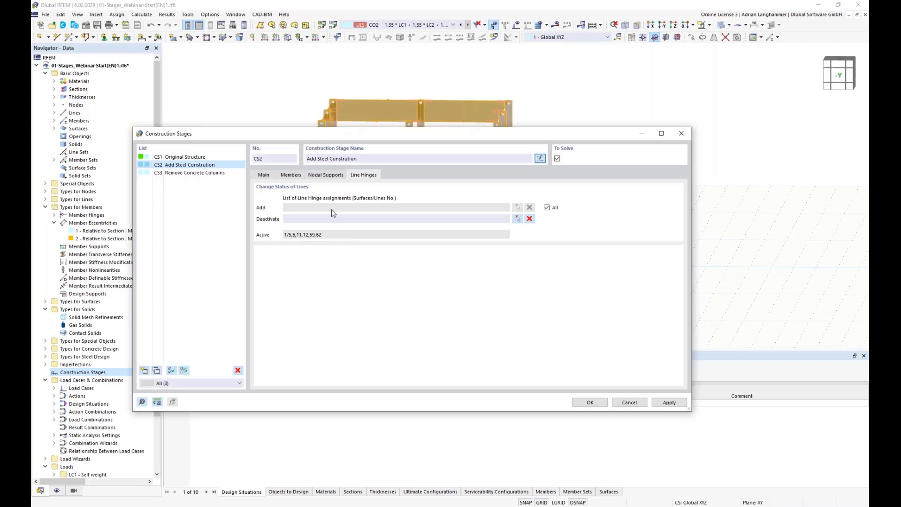
drag(348, 139, 405, 148)
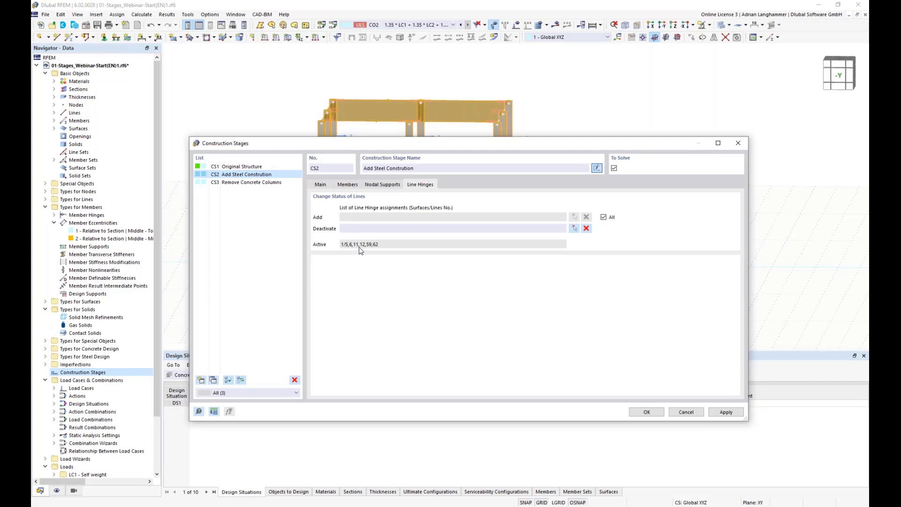
drag(463, 143, 442, 237)
Enable member changes for stage CS3 and deactivate the two lower middle concrete columns, members 67 and 68
click(267, 277)
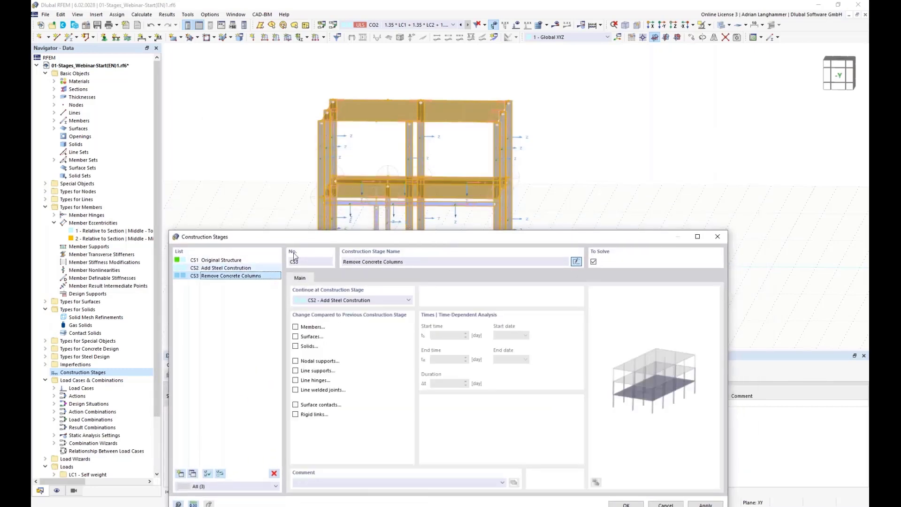
drag(362, 236, 343, 131)
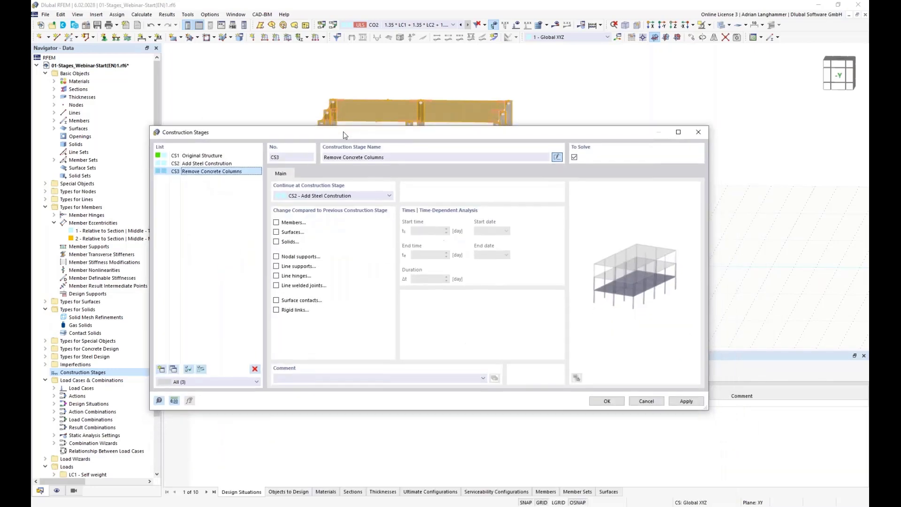
click(276, 222)
click(307, 174)
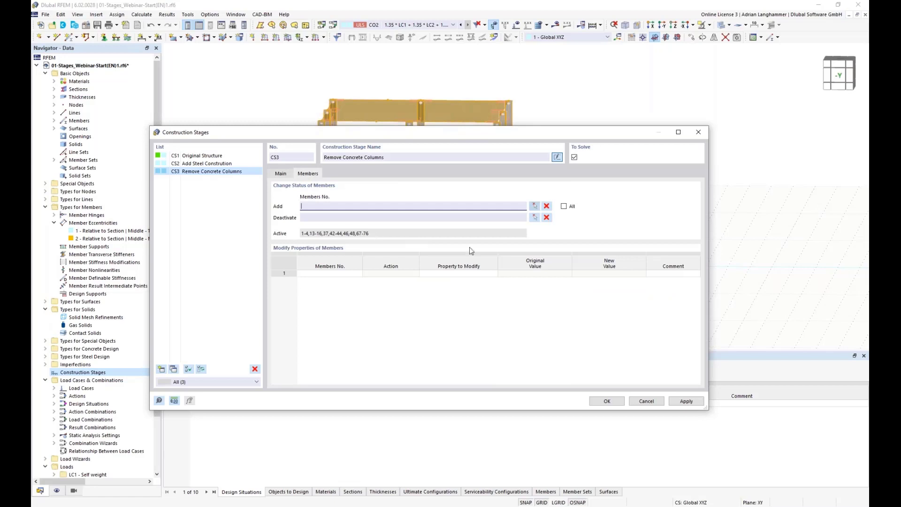
click(534, 218)
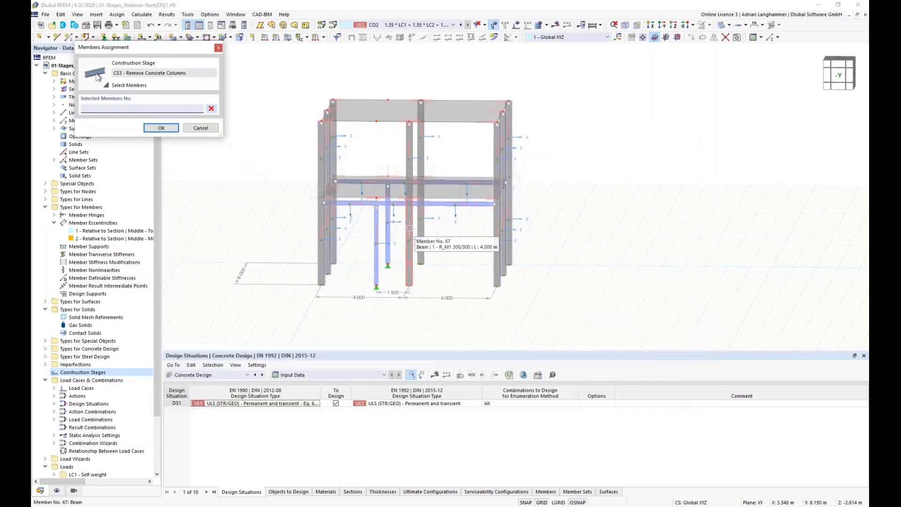
click(409, 228)
click(420, 221)
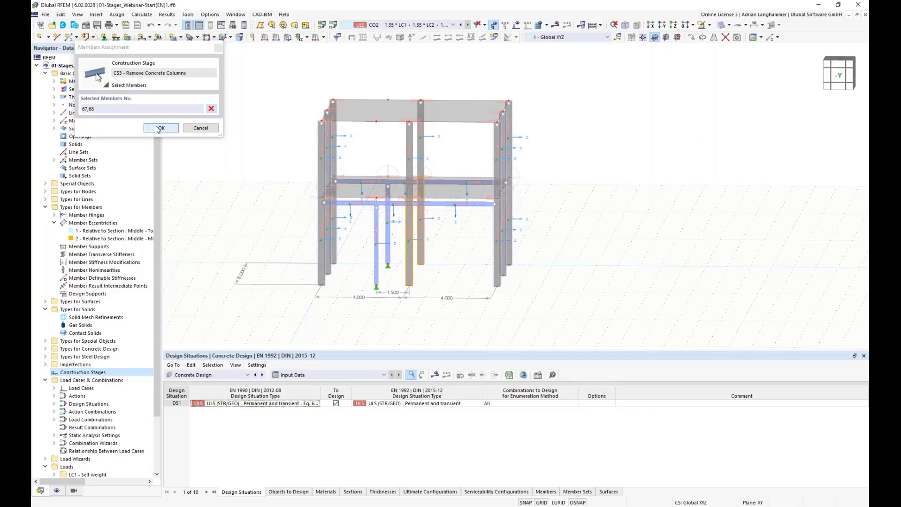
click(159, 128)
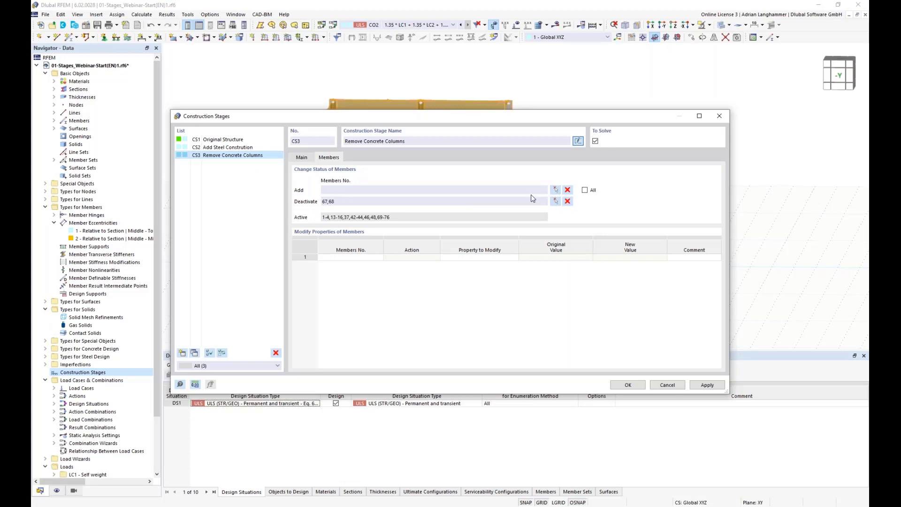
Check in the model which members could be added to stage CS3, add none, and save the construction stage definitions
click(555, 190)
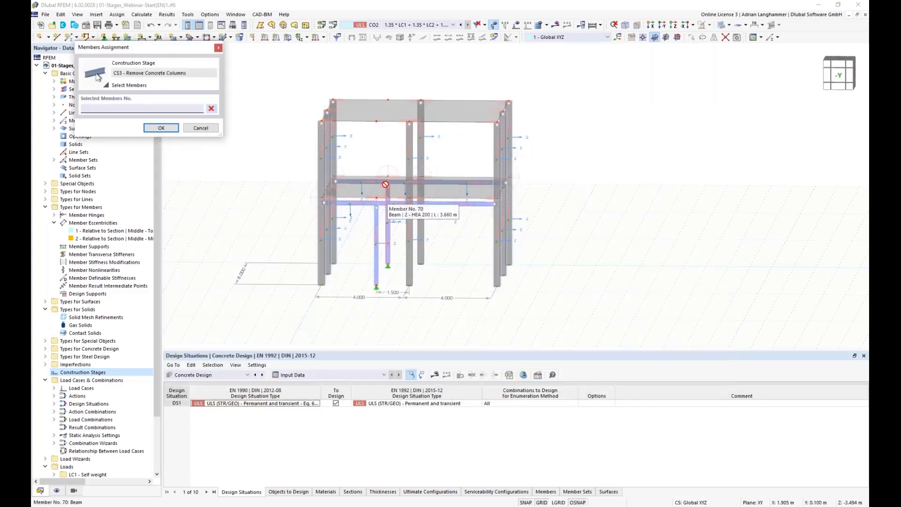
middle_drag(373, 147, 360, 145)
scroll(348, 164, up, 2)
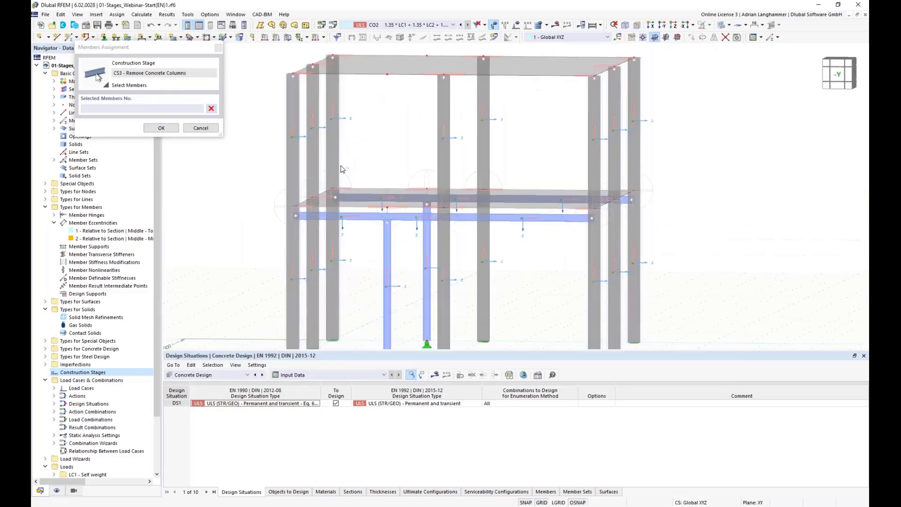
scroll(345, 164, down, 2)
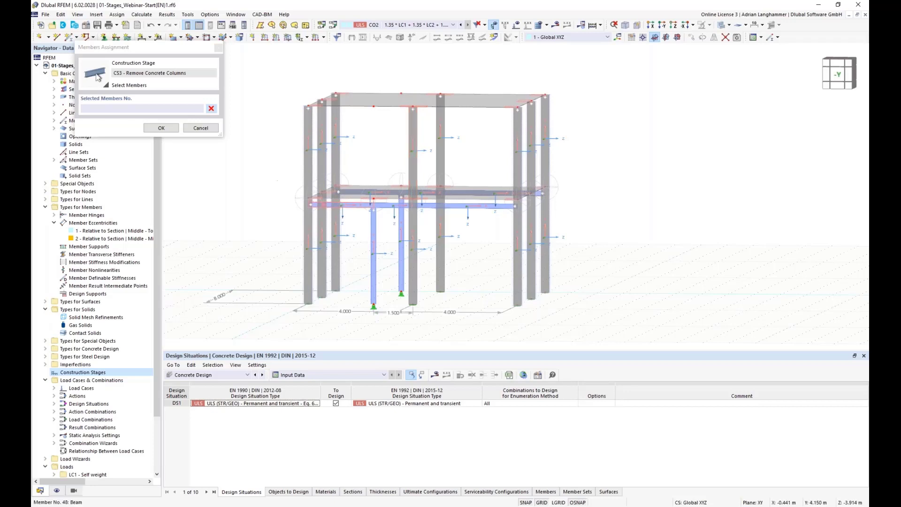
click(169, 130)
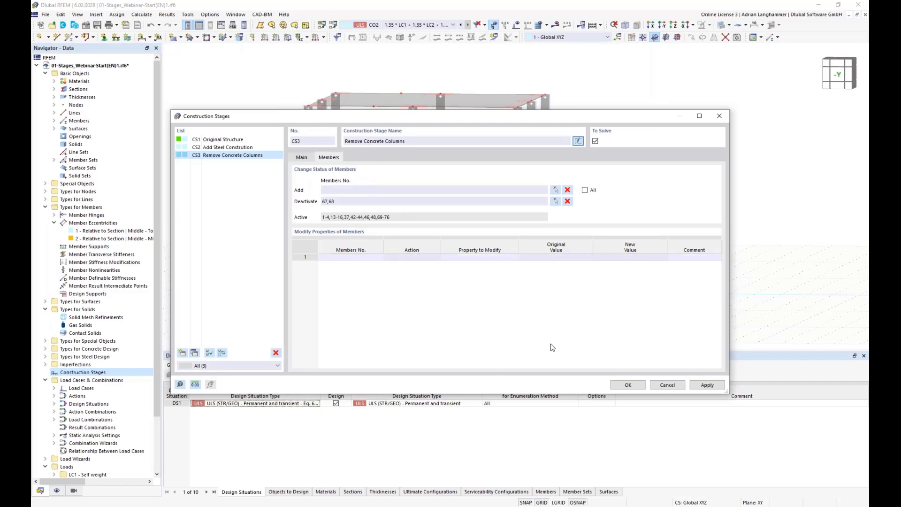
drag(346, 116, 360, 88)
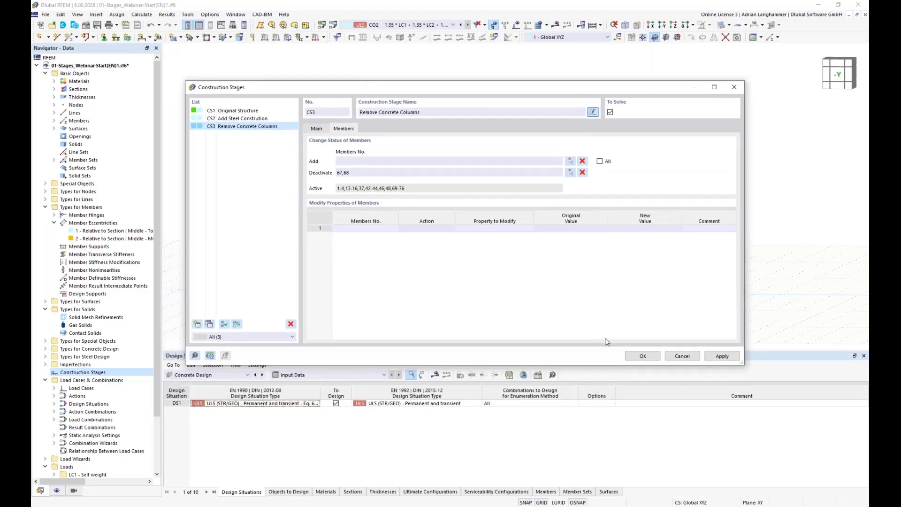
click(641, 356)
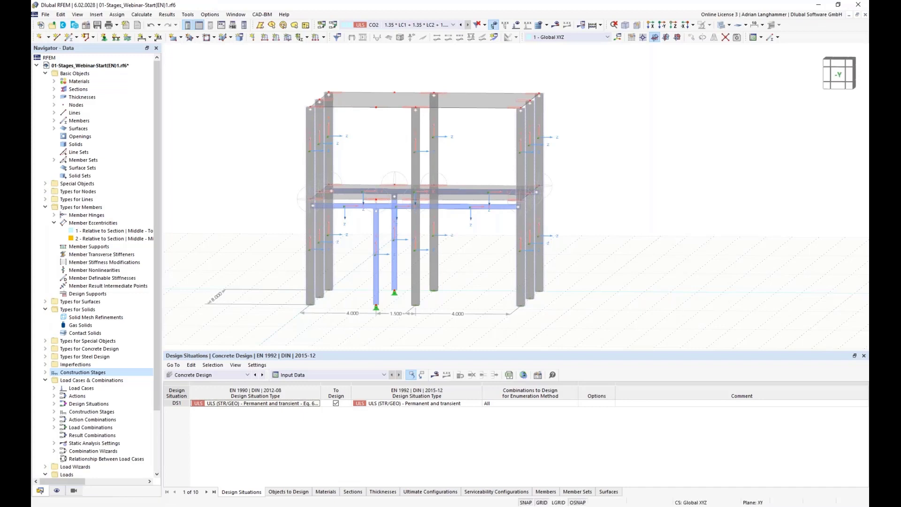
Display construction stages CS1, CS2 and CS3 in turn to examine which structural elements are active in each
click(453, 25)
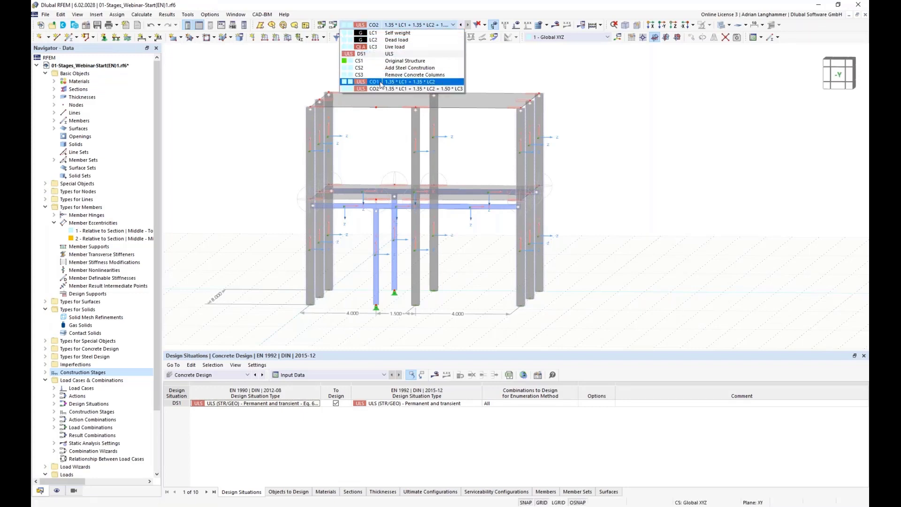
click(365, 61)
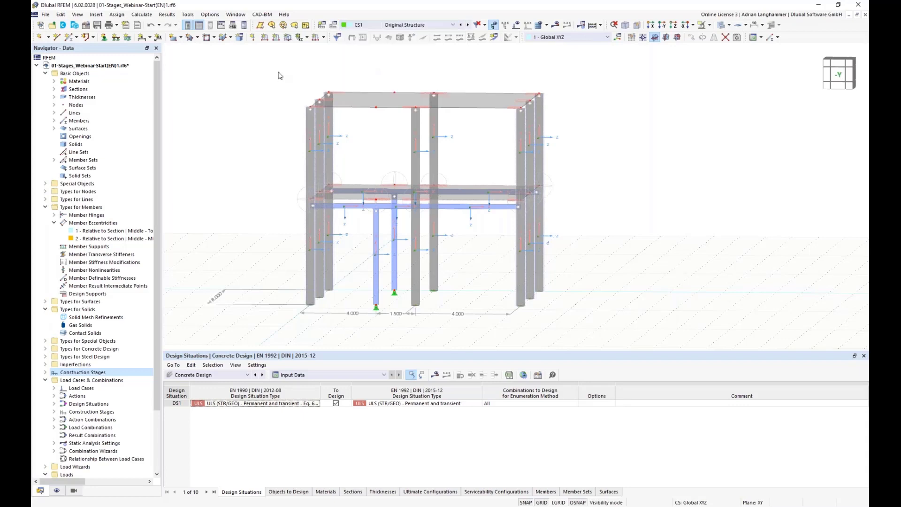
scroll(264, 96, down, 3)
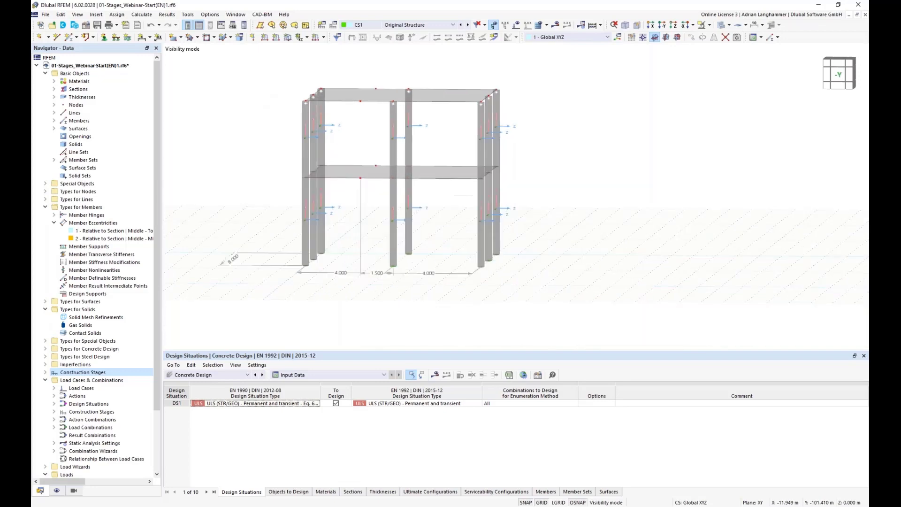
middle_drag(409, 72, 412, 76)
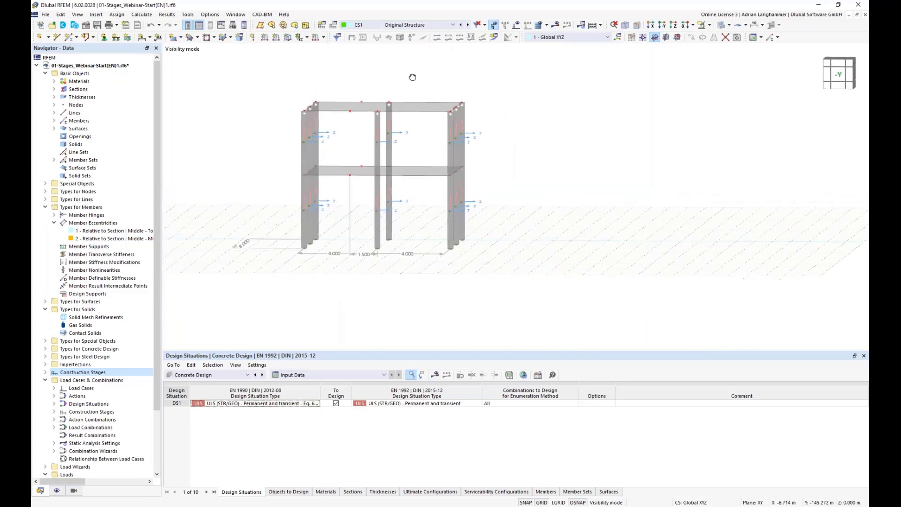
click(468, 25)
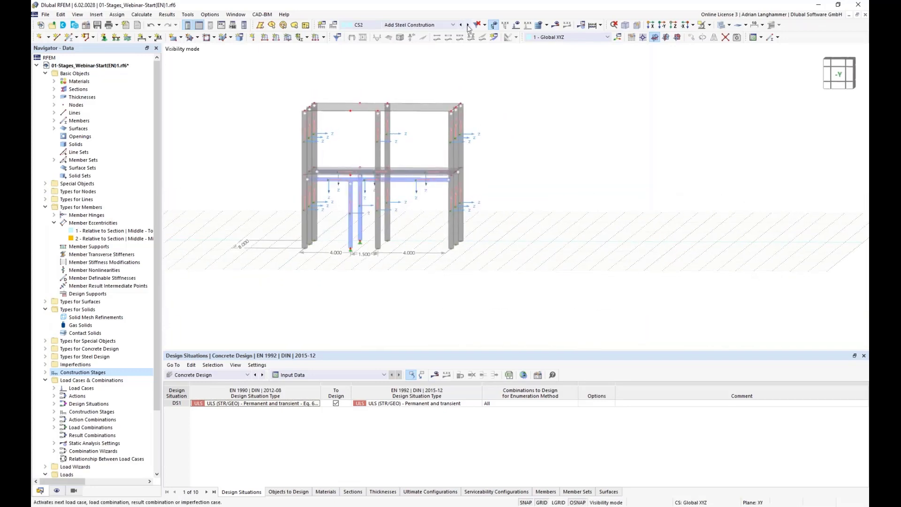
click(469, 25)
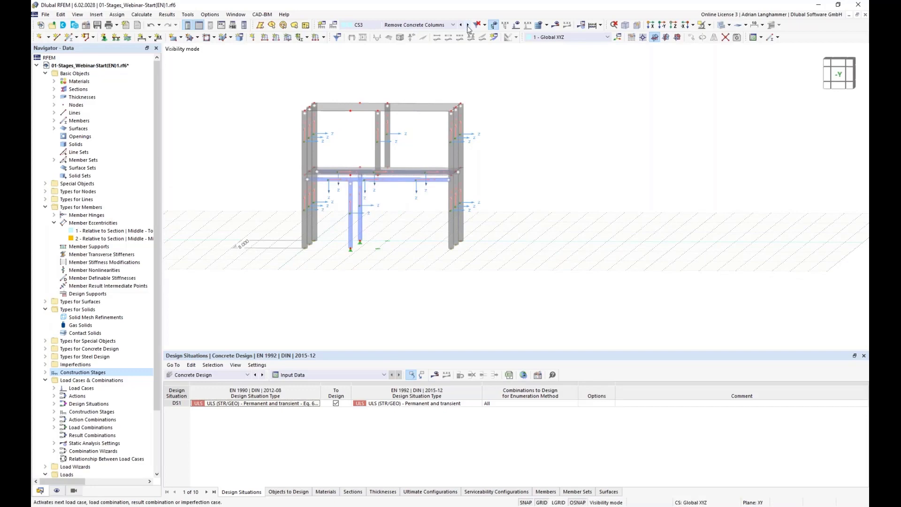
Go back through stage CS2 to CS1, Original Structure, and view the concrete frame at an angle
click(461, 25)
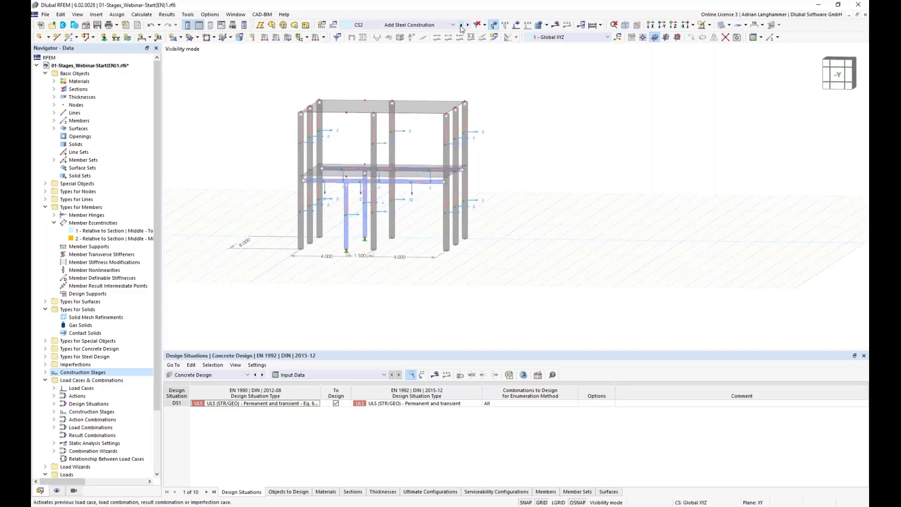
click(461, 26)
ctrl+middle_drag(541, 113, 549, 132)
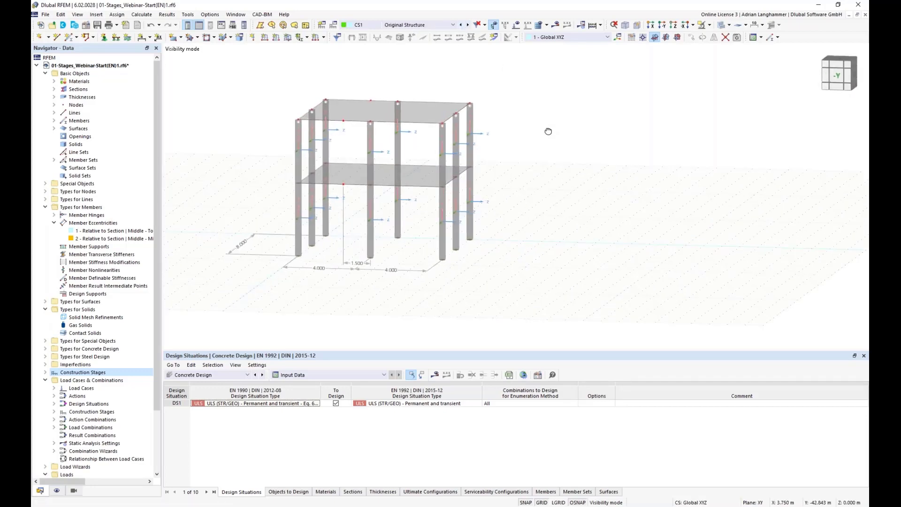
scroll(549, 132, up, 1)
middle_drag(510, 199, 544, 200)
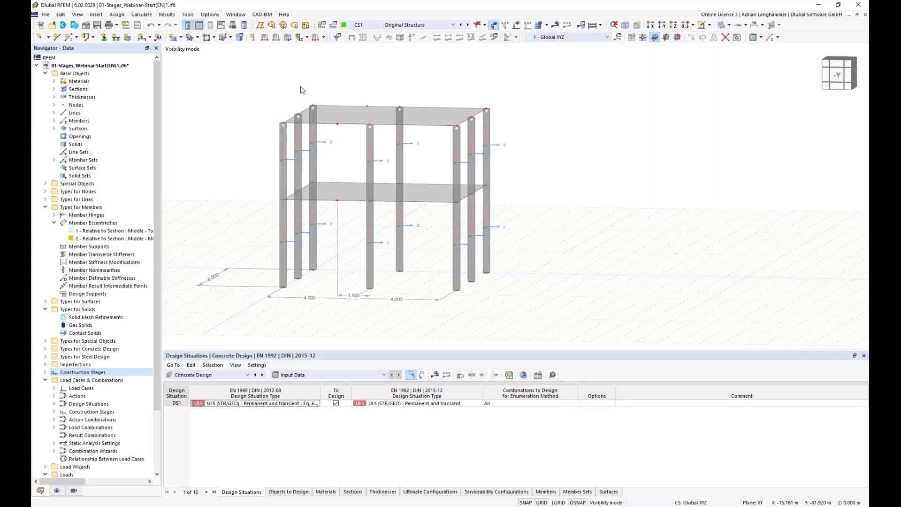
Expand the construction stages listed under the load cases and combinations, view the CS1 settings, and close them again
click(53, 412)
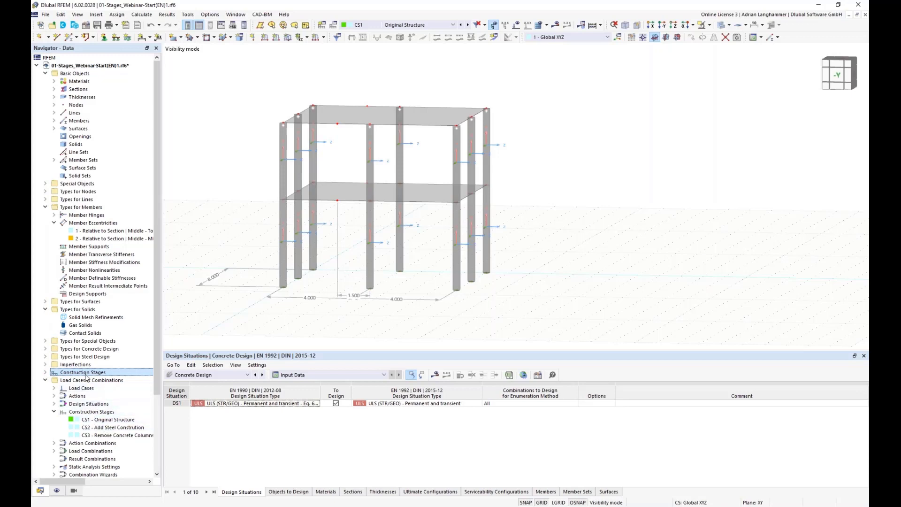
click(88, 421)
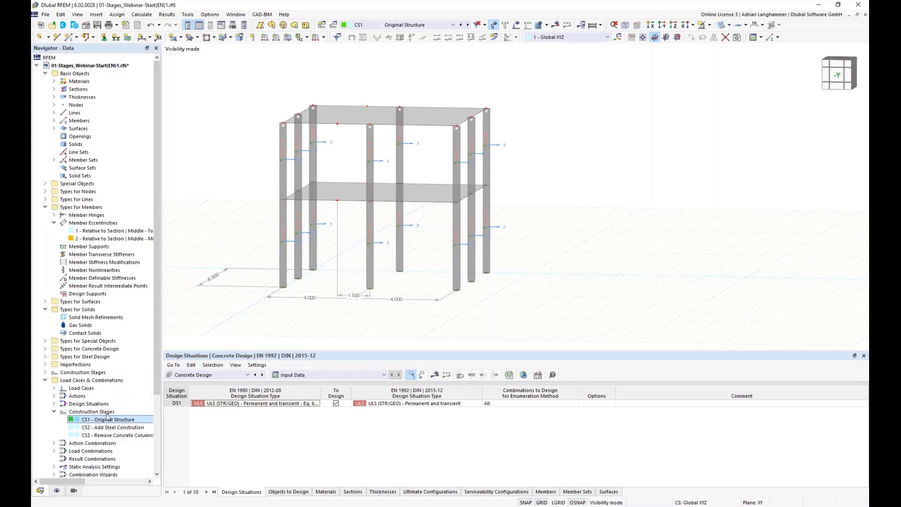
double_click(111, 422)
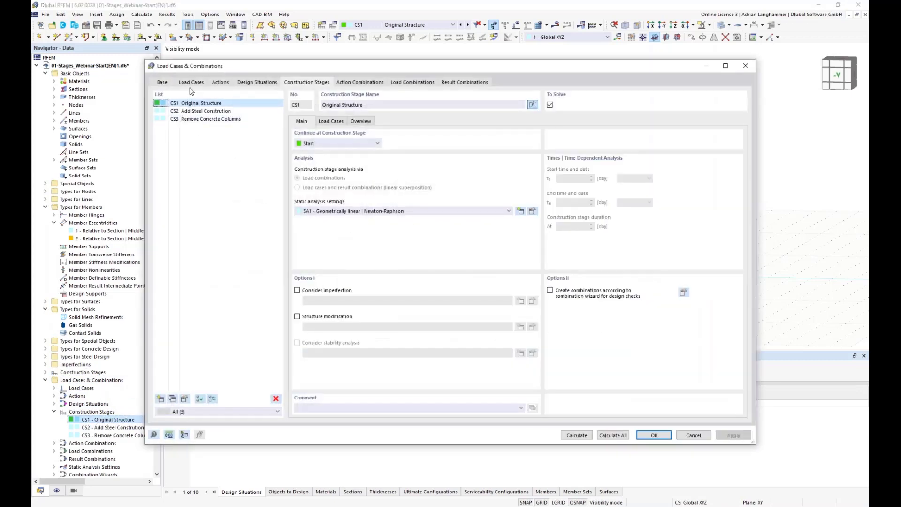
click(744, 67)
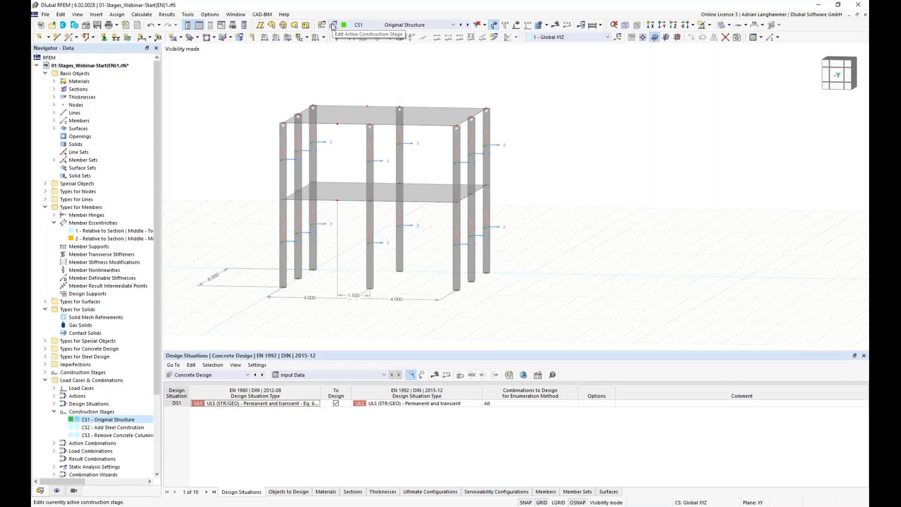
Open the settings of the active construction stage CS1, Original Structure, and display its load case assignment
click(333, 27)
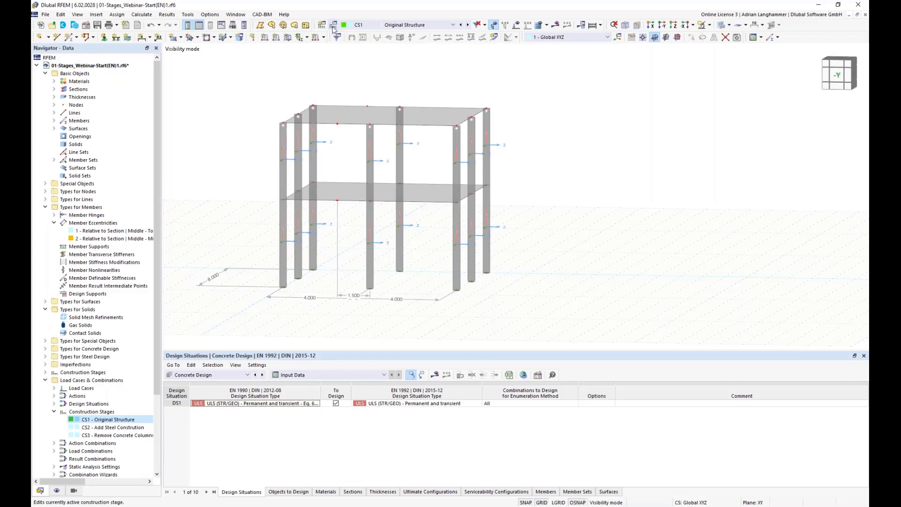
click(371, 24)
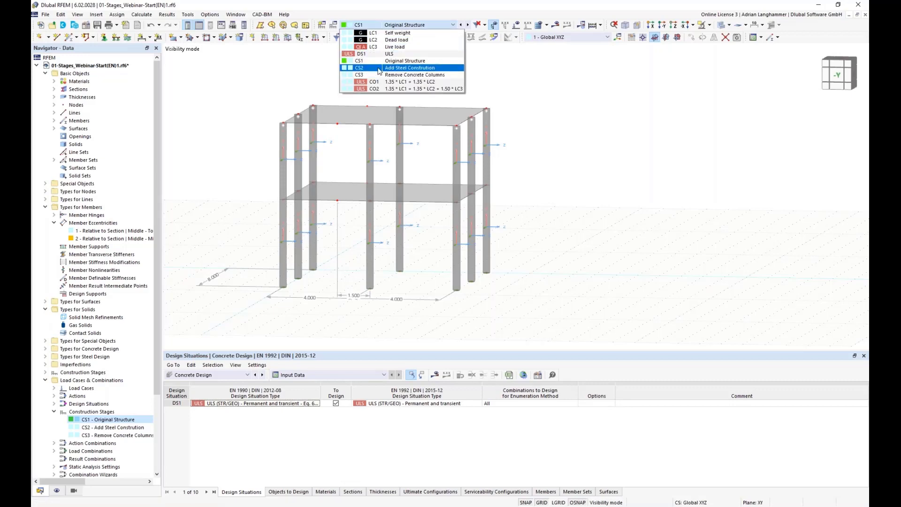
click(377, 63)
click(333, 27)
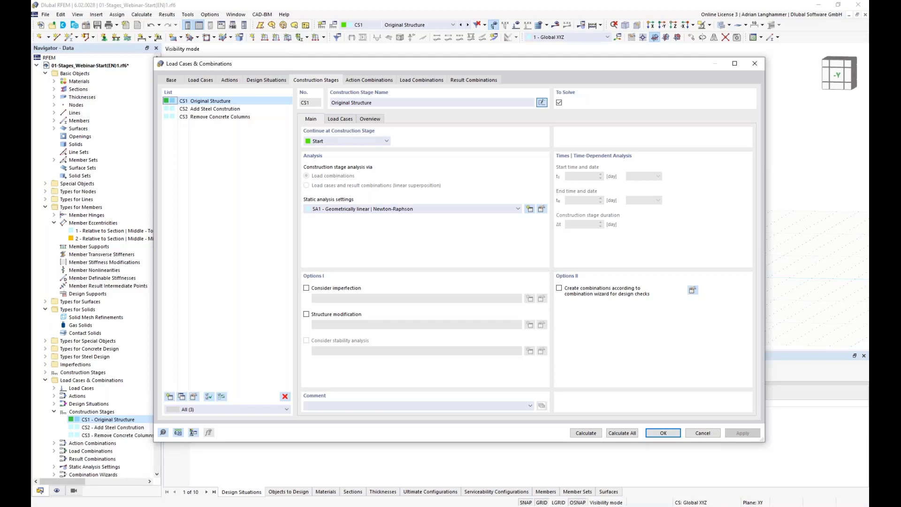
drag(363, 60, 359, 53)
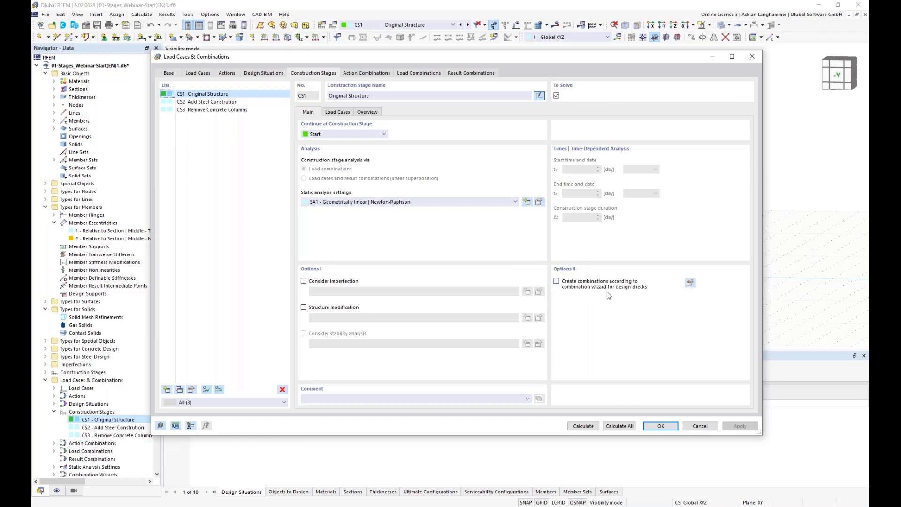
click(333, 114)
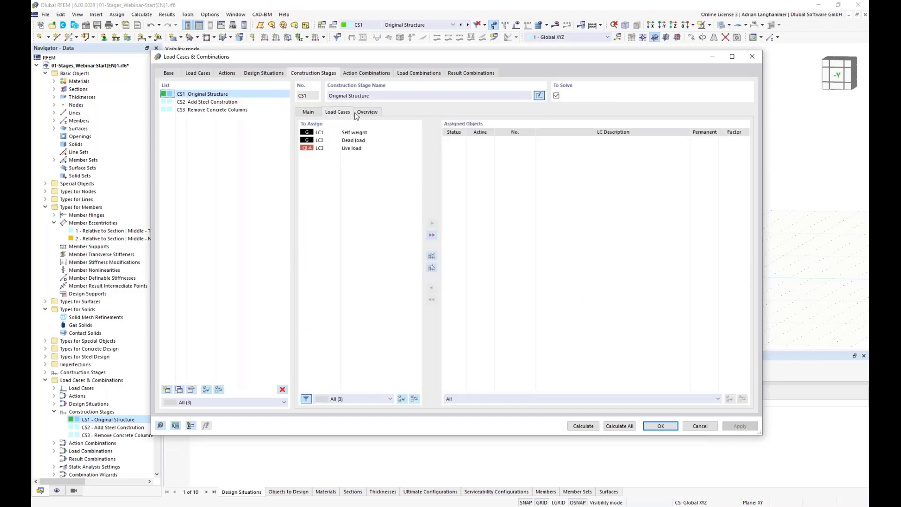
drag(343, 58, 354, 63)
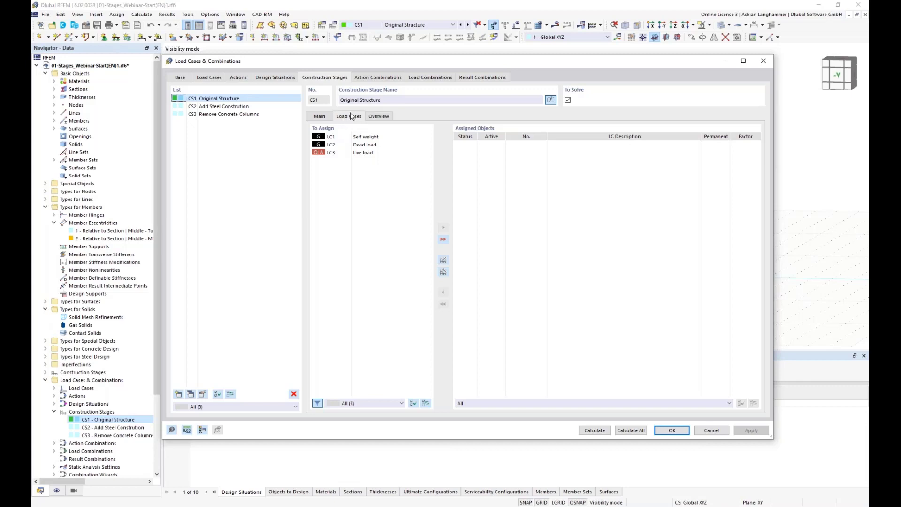
Select load cases LC1 to LC3 in the CS1 list of assignable loads and close the settings
click(360, 138)
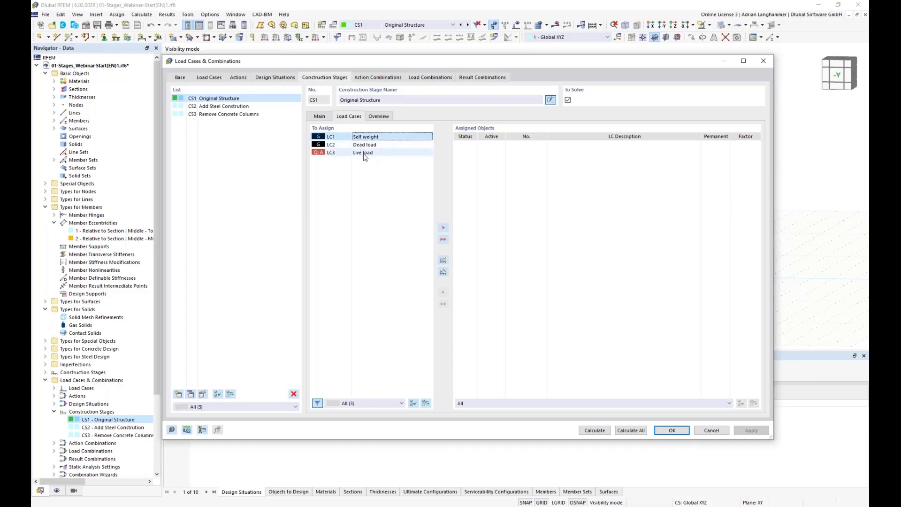
shift+click(366, 154)
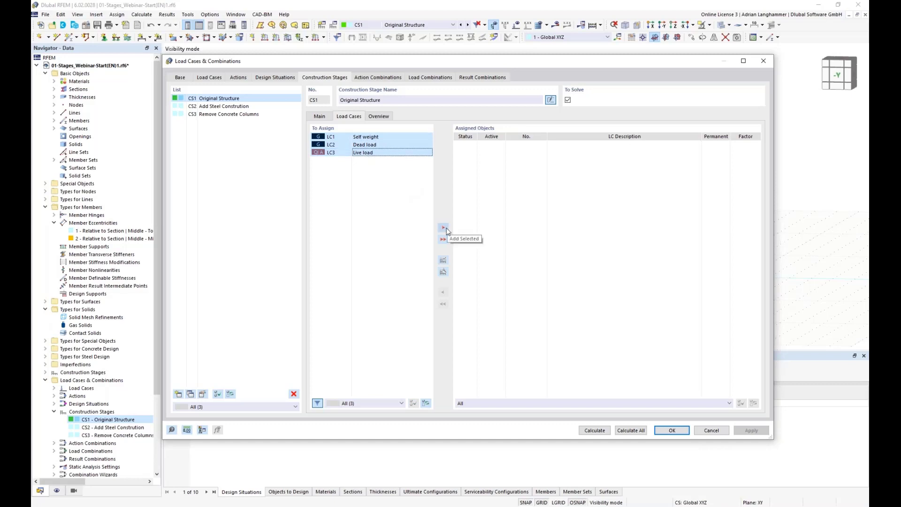
click(680, 433)
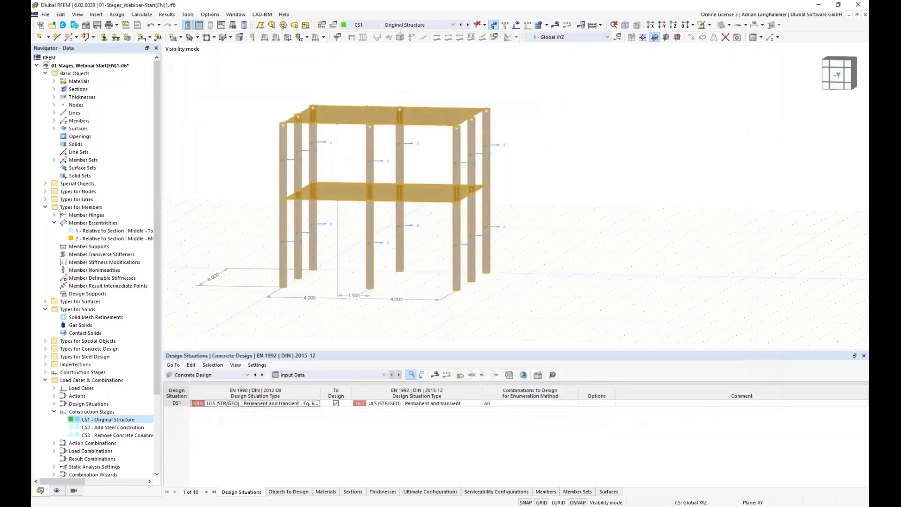
Turn on the load display and step through load cases LC1, LC2 and LC3 to examine their loads on the slabs
click(452, 25)
click(429, 61)
middle_drag(565, 215, 580, 228)
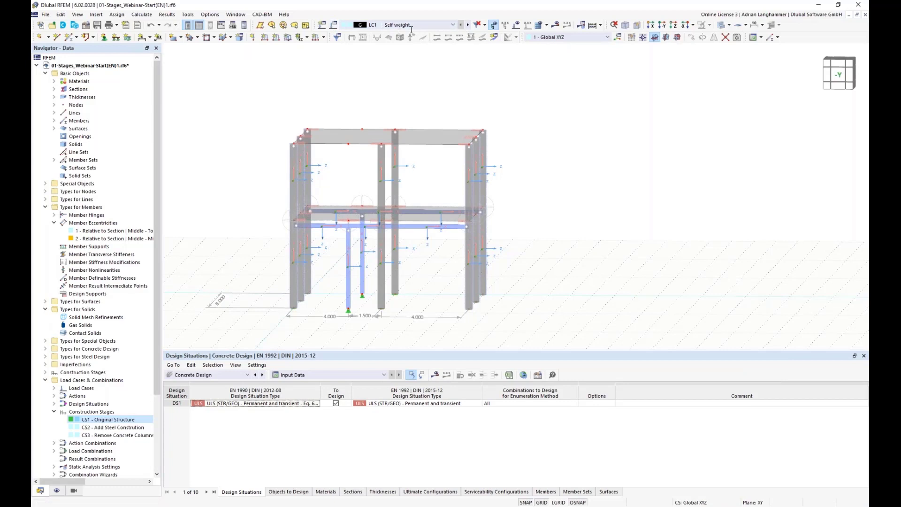
click(468, 25)
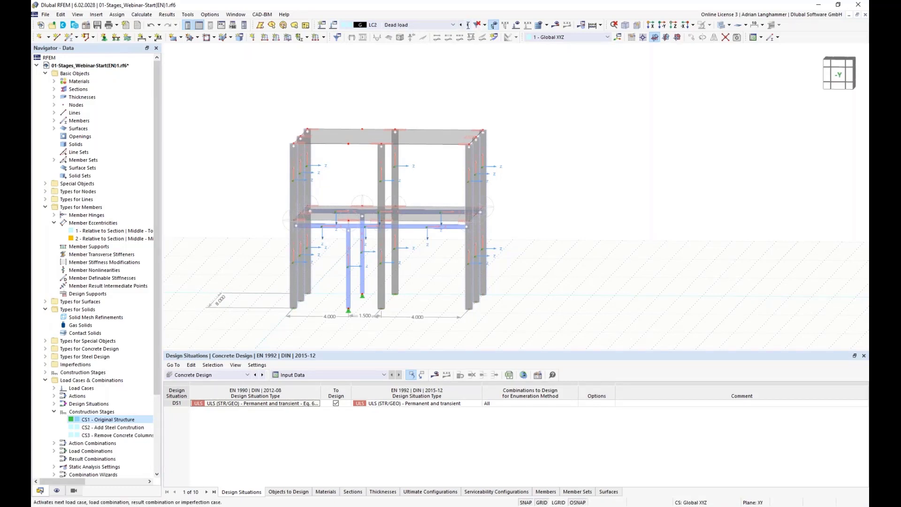
click(516, 25)
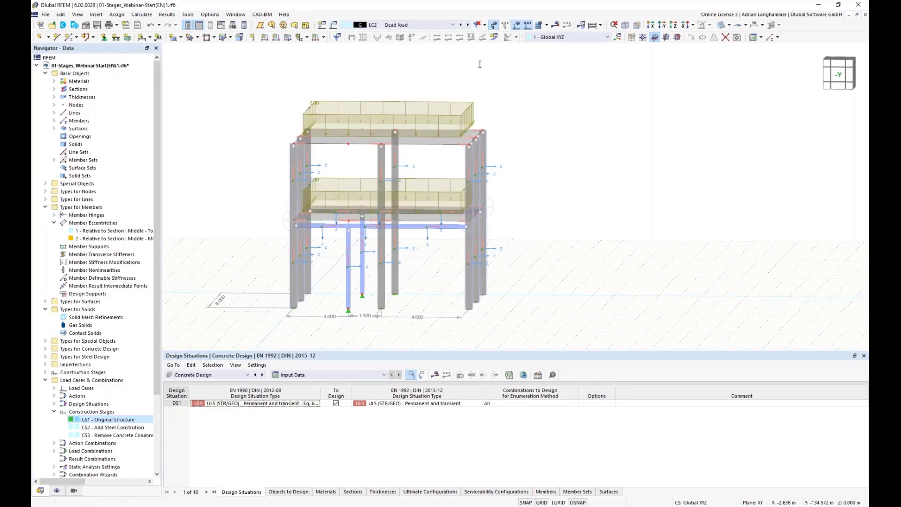
click(468, 25)
ctrl+middle_drag(574, 160, 536, 172)
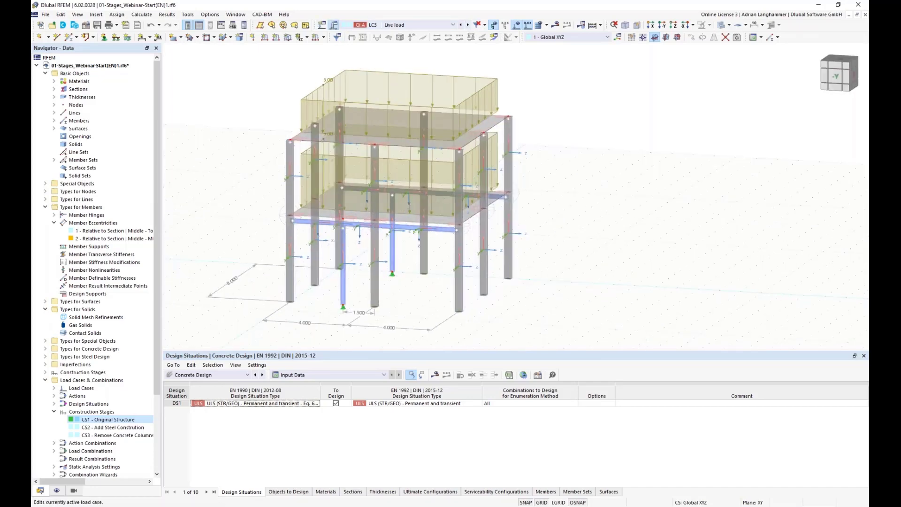
Reopen the load case assignment of construction stage CS1 and select LC1 Self weight, LC2 Dead load and LC3 Live load
click(334, 24)
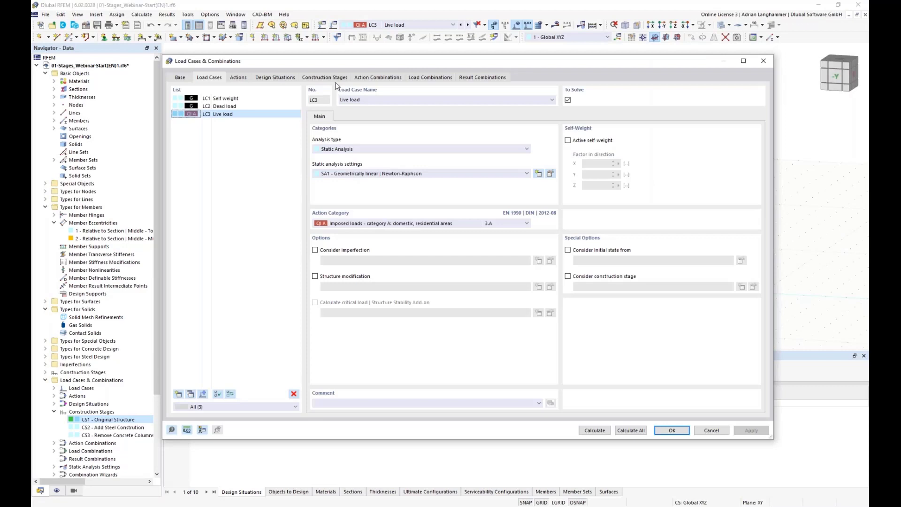
click(337, 79)
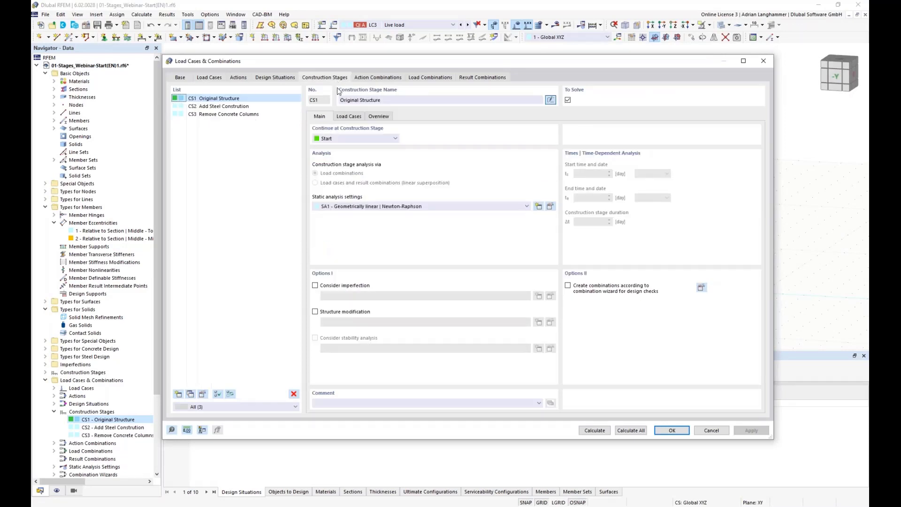
click(349, 116)
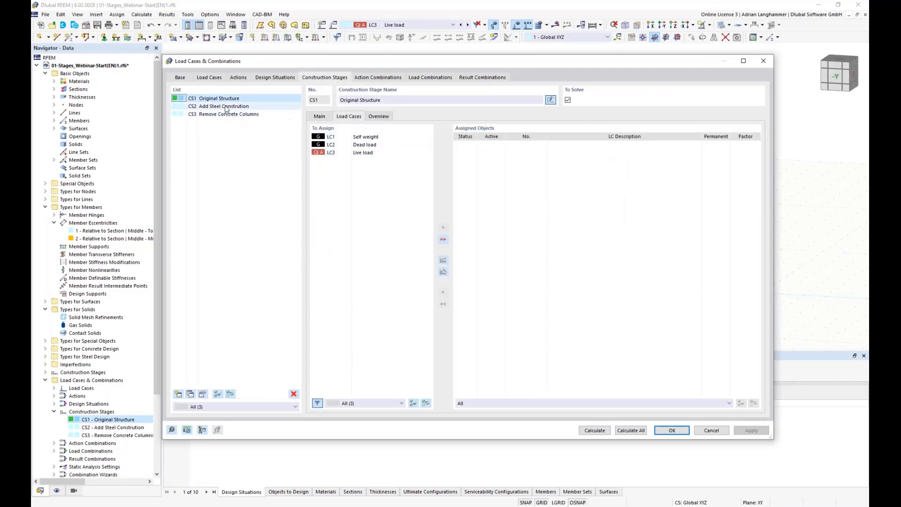
drag(334, 138, 342, 153)
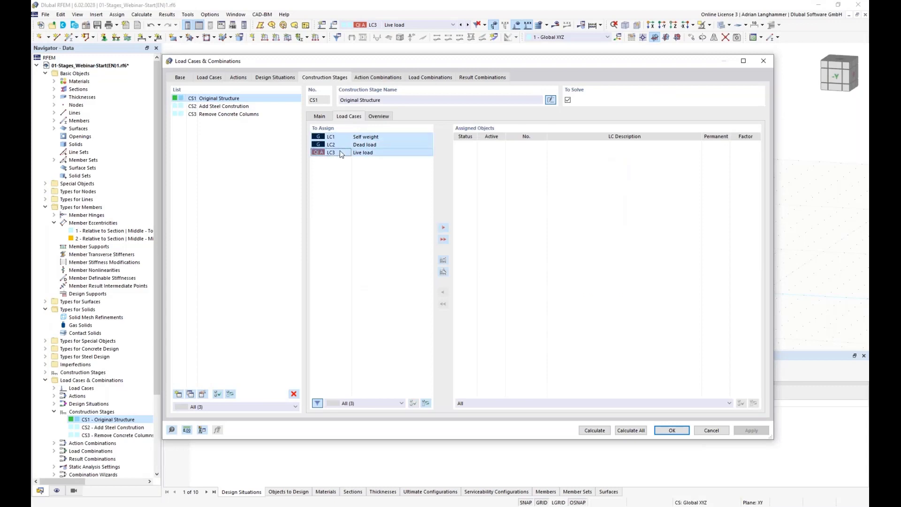
Assign load cases LC1 Self weight, LC2 Dead load and LC3 Live load to construction stage CS1 Original Structure
click(439, 227)
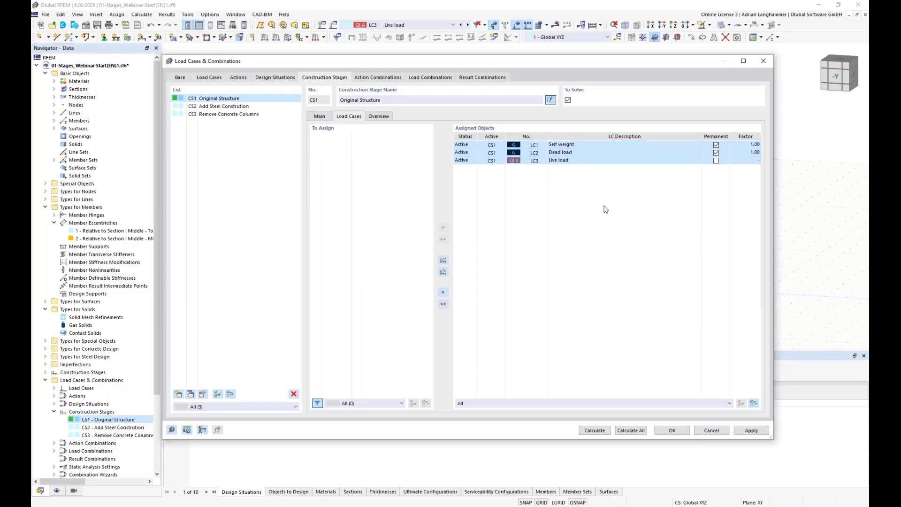
click(536, 161)
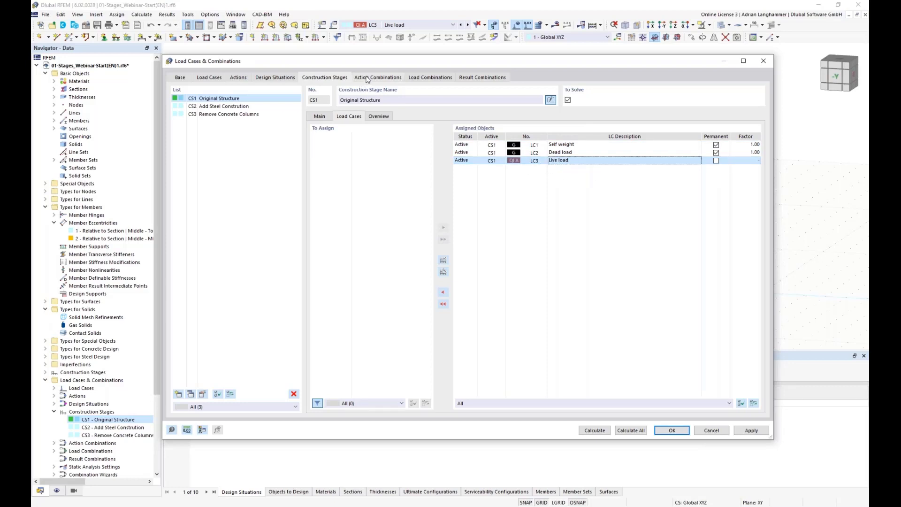
drag(376, 64, 351, 51)
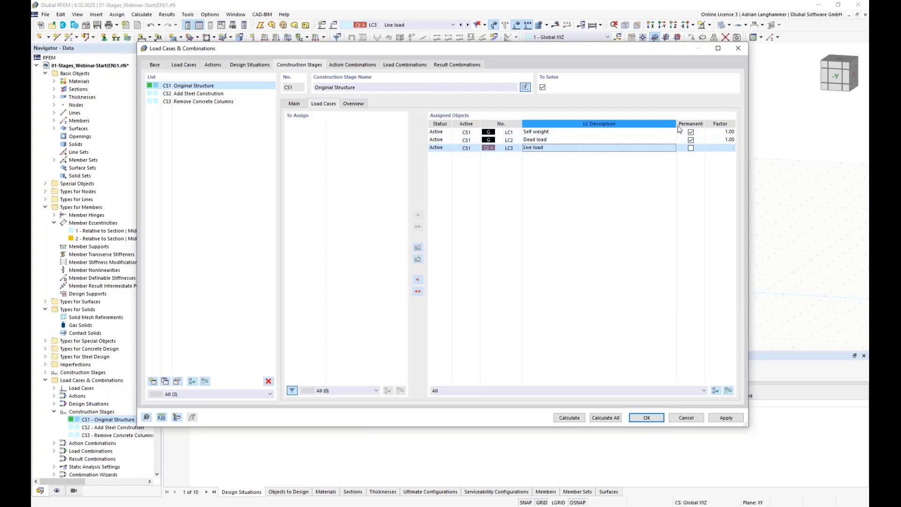
click(574, 134)
click(566, 140)
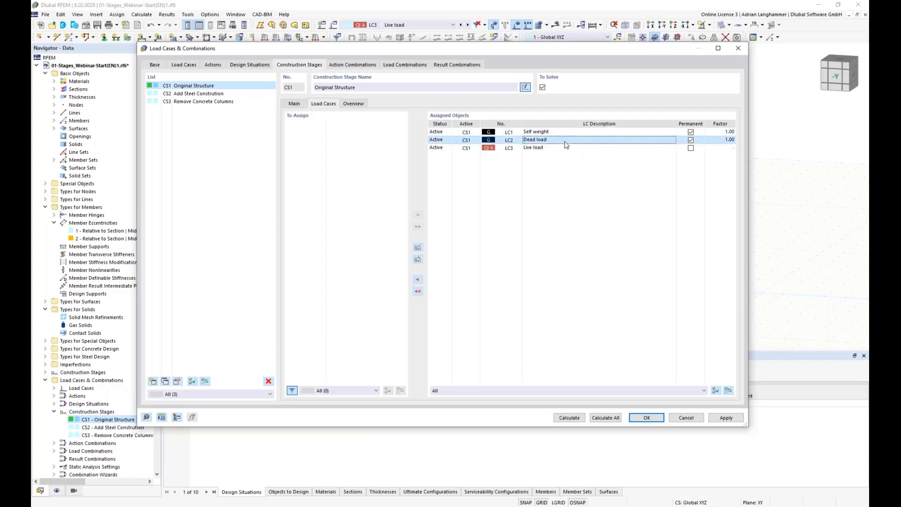
Compare the load cases of stages CS1 and CS2, filtering the objects assigned to CS2 to the current construction stage
click(172, 95)
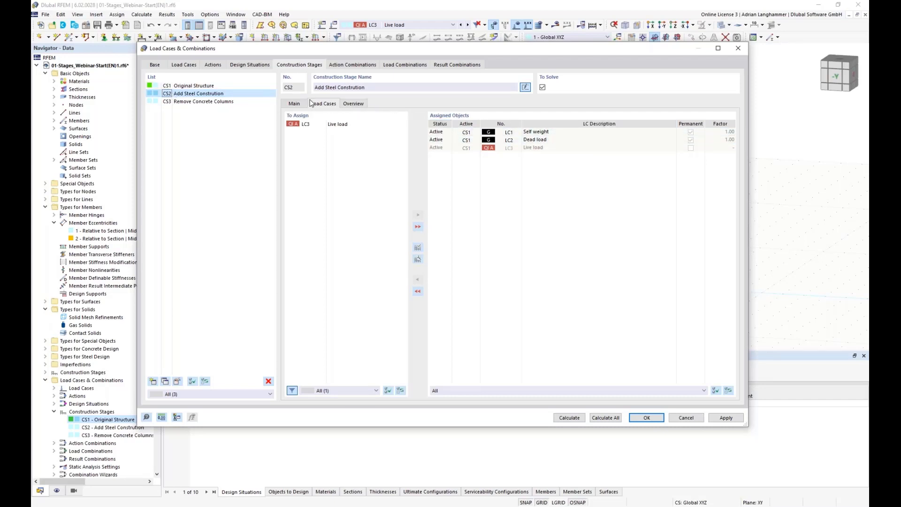
click(231, 87)
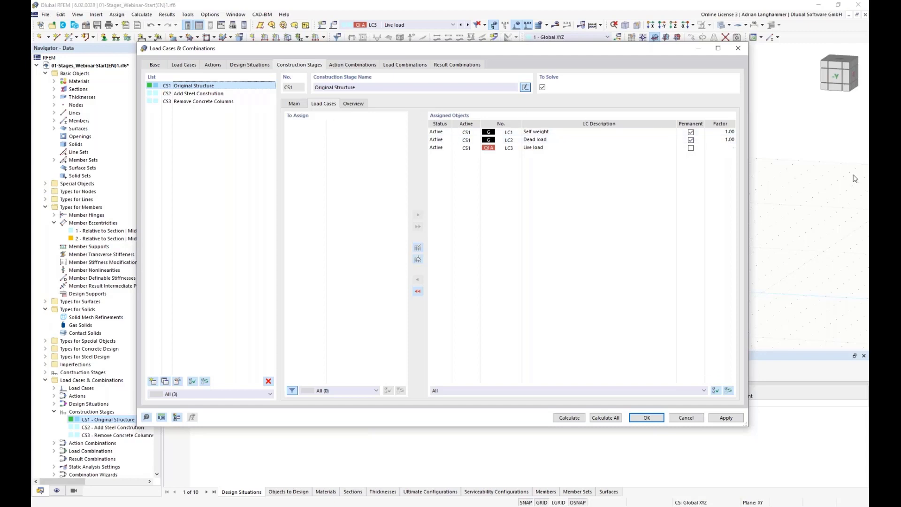
click(172, 94)
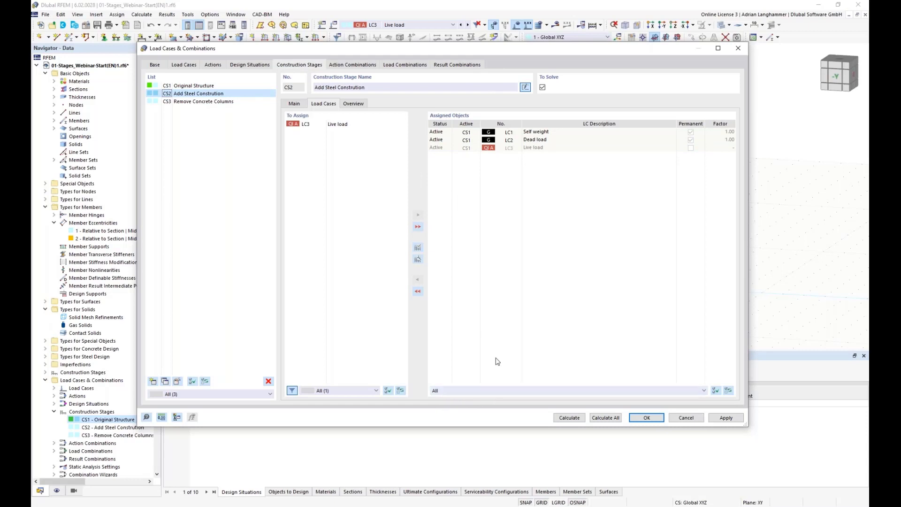
click(526, 391)
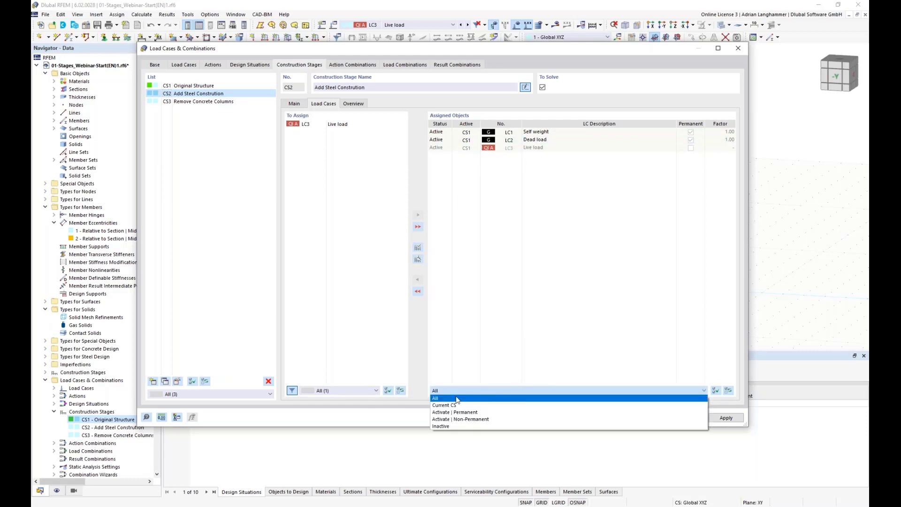
click(448, 407)
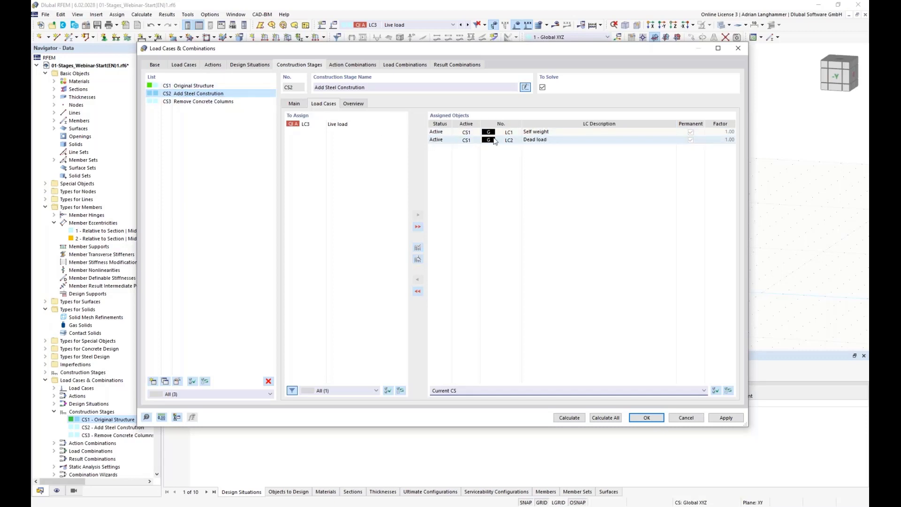
click(519, 135)
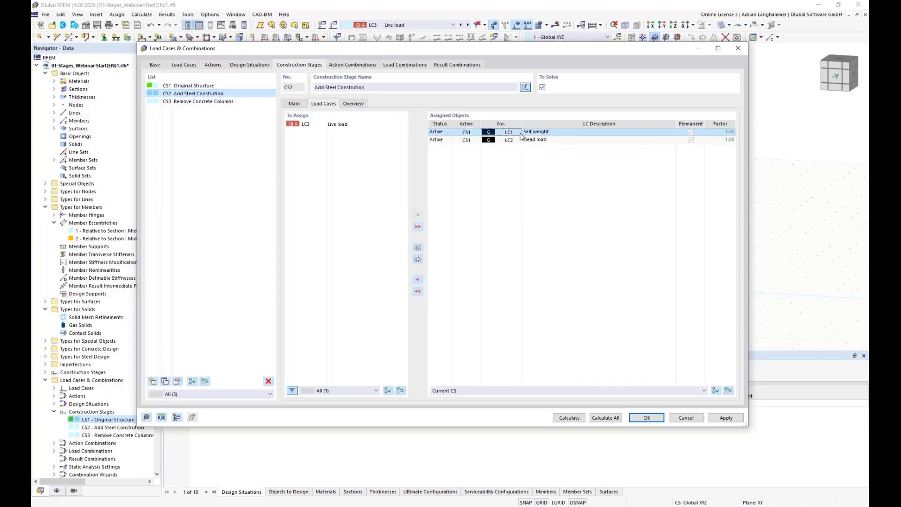
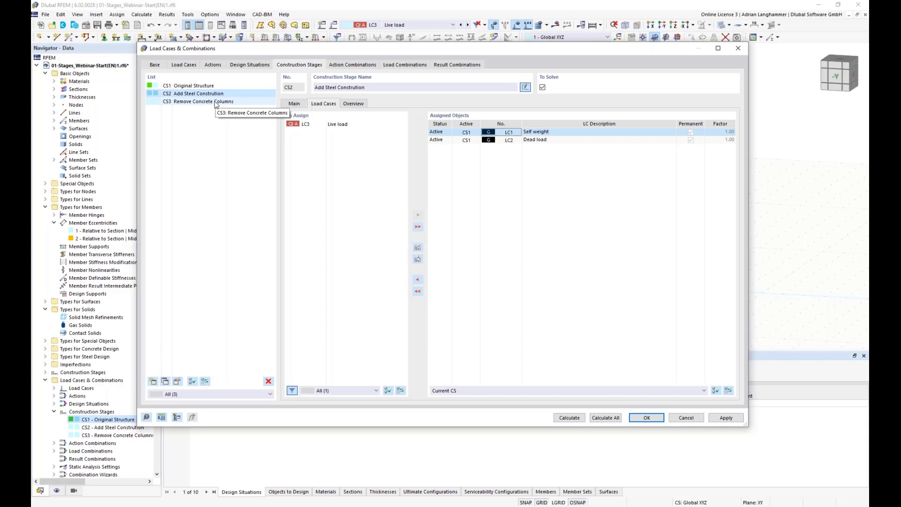
click(575, 140)
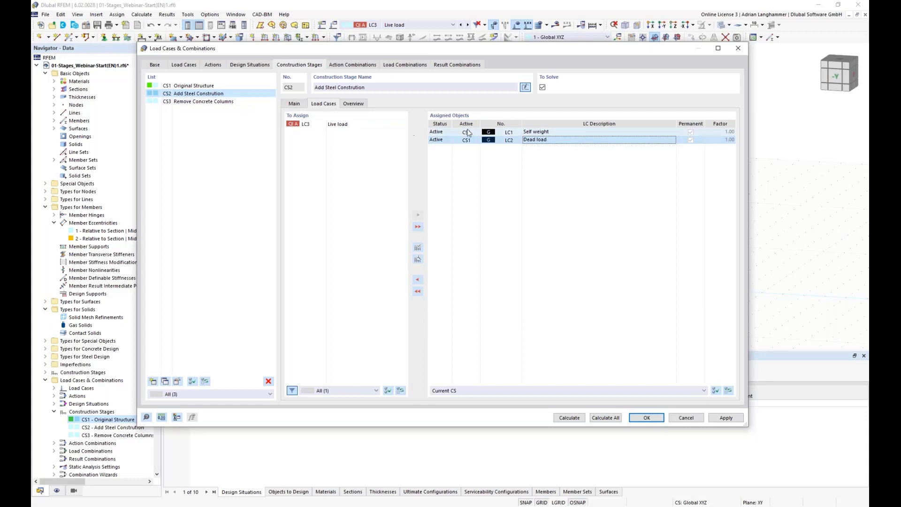
Assign load case LC3 Live load to construction stage CS3 Remove Concrete Columns
click(242, 102)
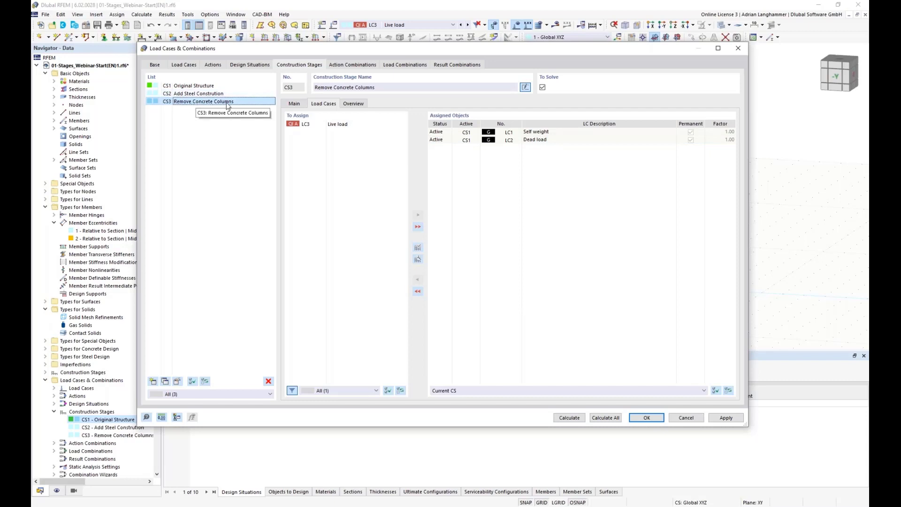
double_click(312, 125)
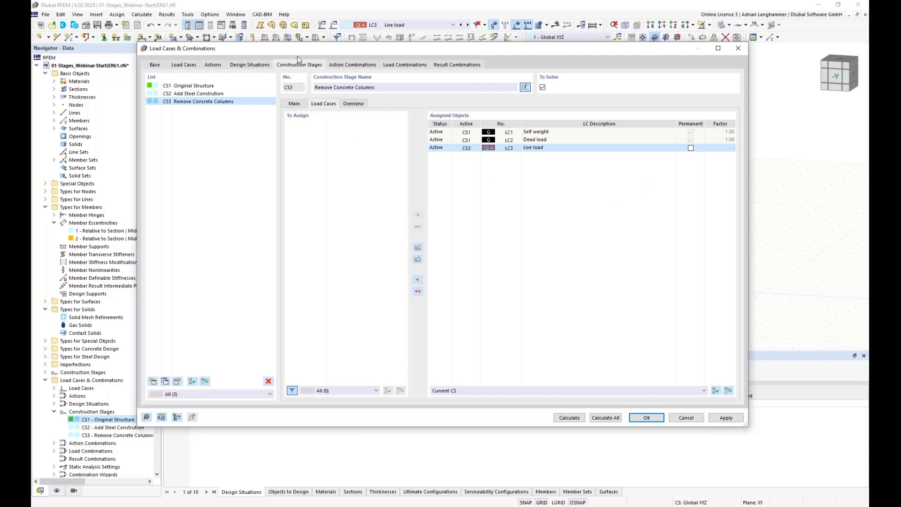
drag(306, 51, 340, 85)
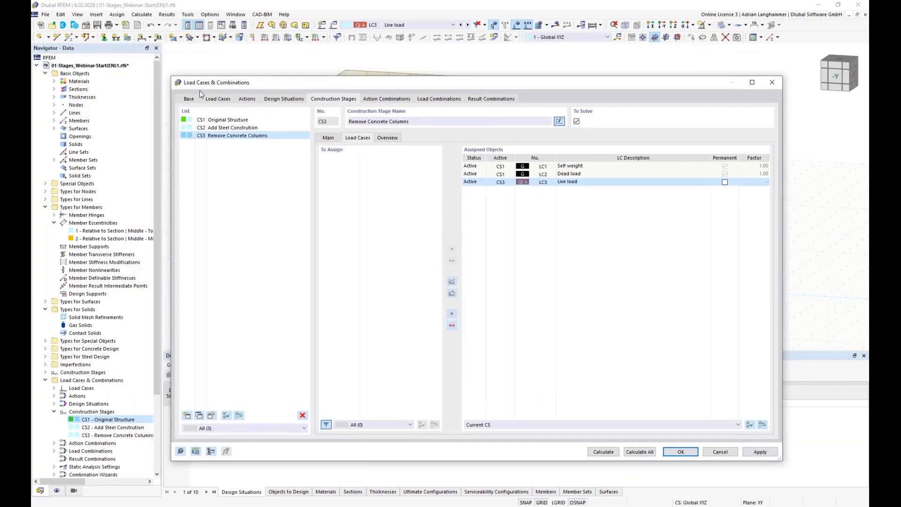
Examine the base settings for standards and the combination wizard, and the main settings of construction stages CS1 and CS3
click(329, 139)
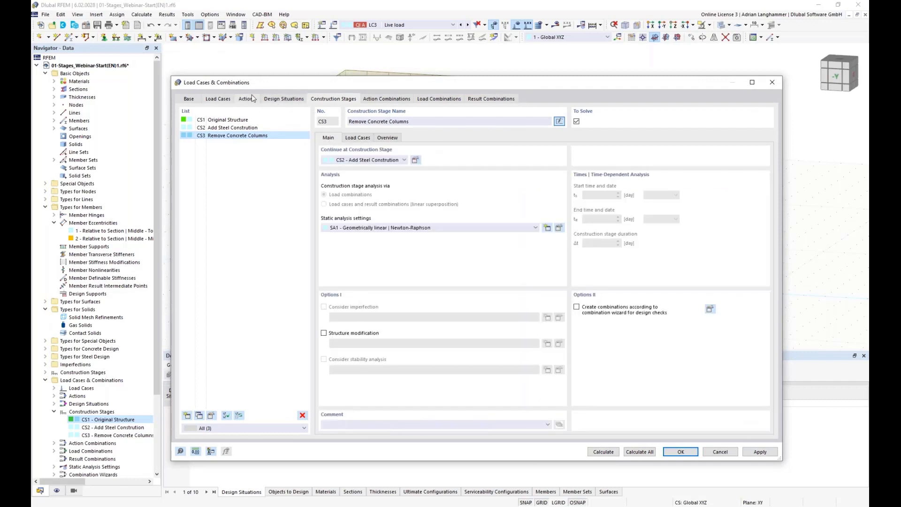
click(180, 100)
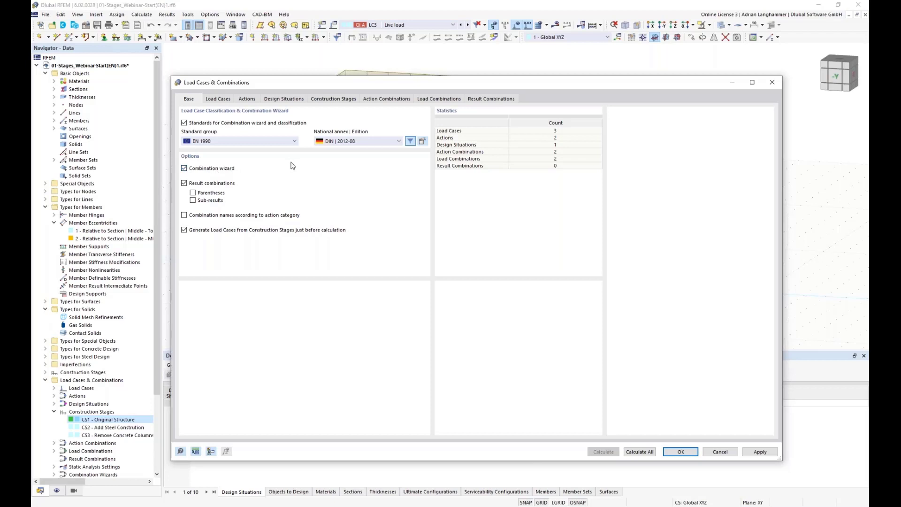
click(330, 100)
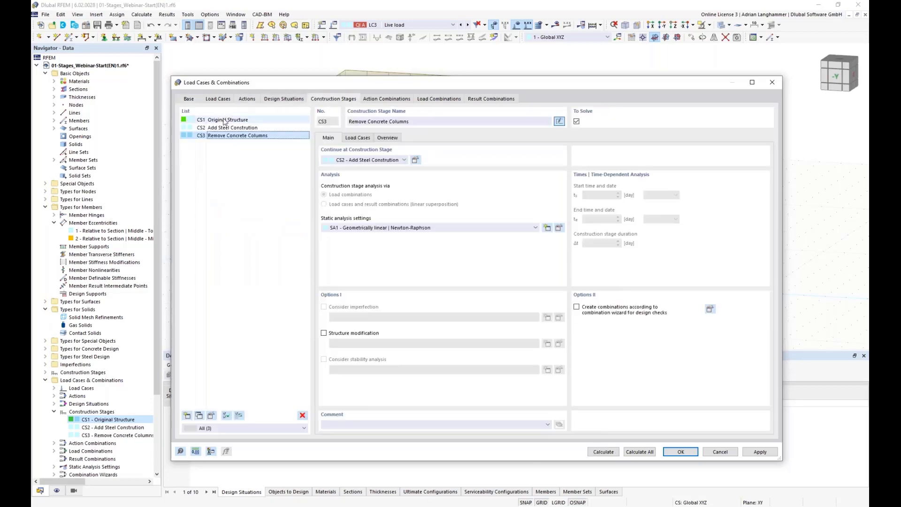
click(191, 100)
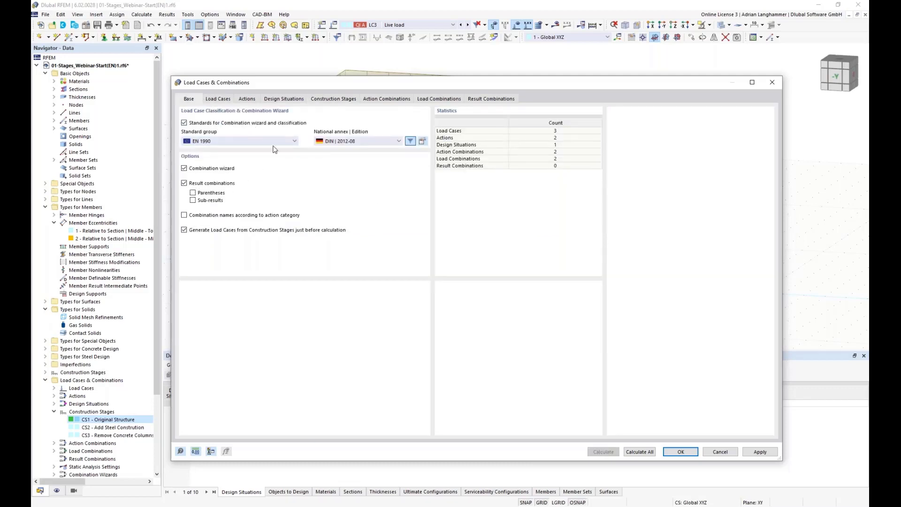
click(323, 99)
click(213, 120)
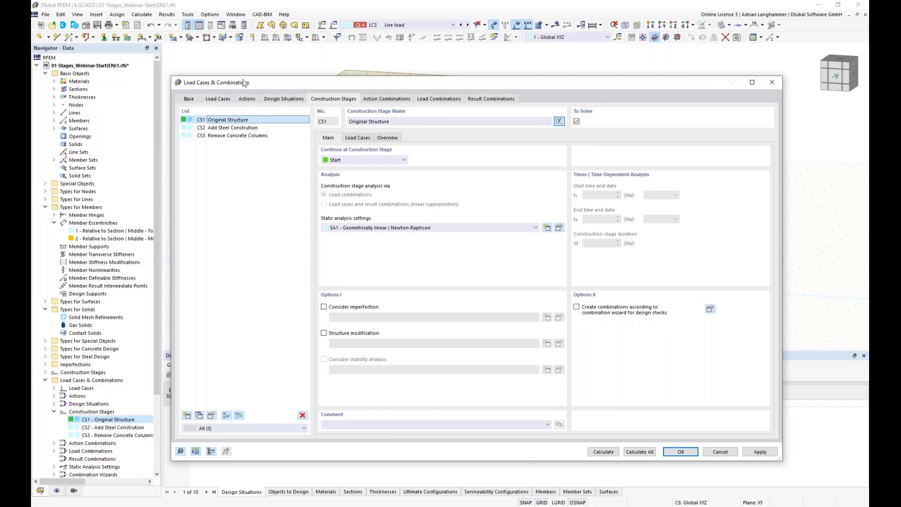
drag(244, 85, 260, 70)
click(223, 114)
click(228, 106)
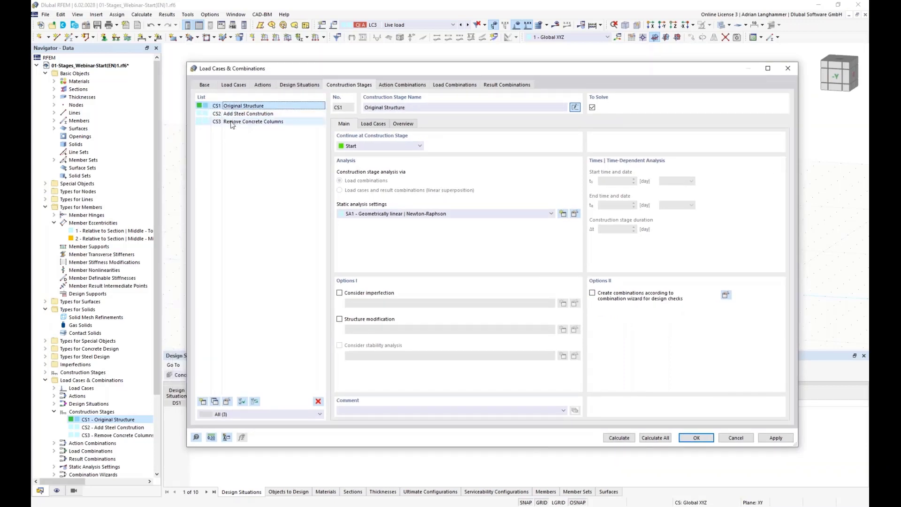
click(232, 122)
click(235, 108)
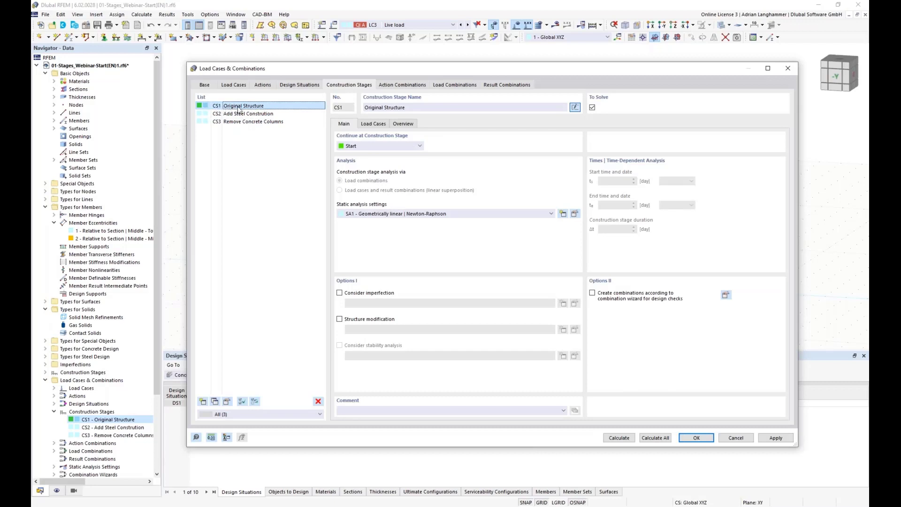
click(229, 123)
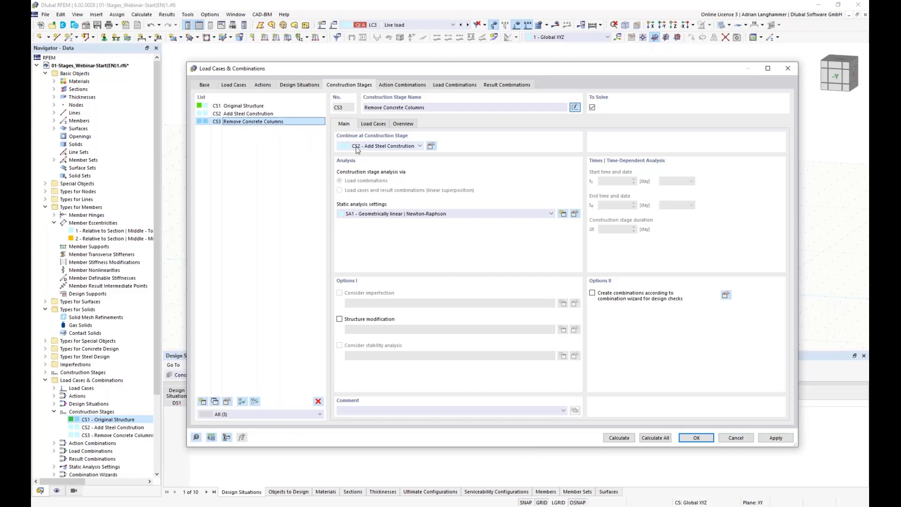
Enable wizard-based combinations for design checks in stage CS1 and set the combination wizard to consider construction stages only
click(244, 107)
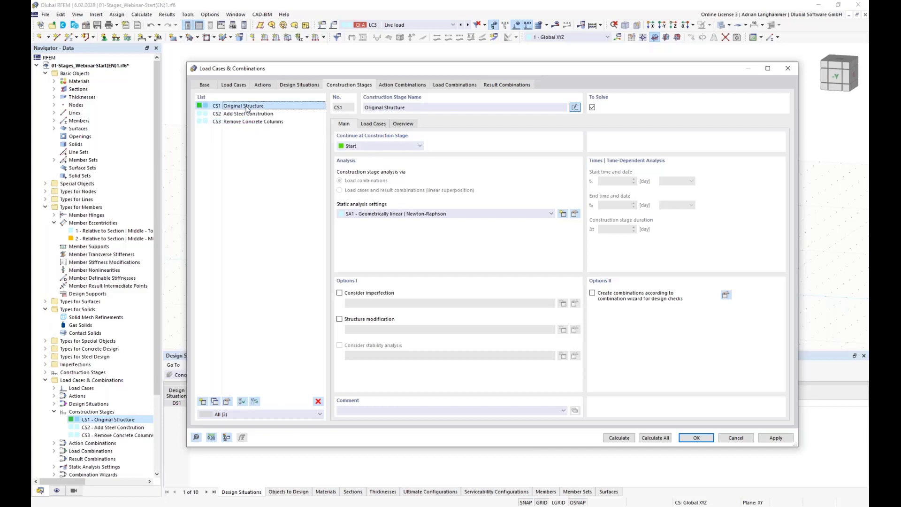
click(593, 293)
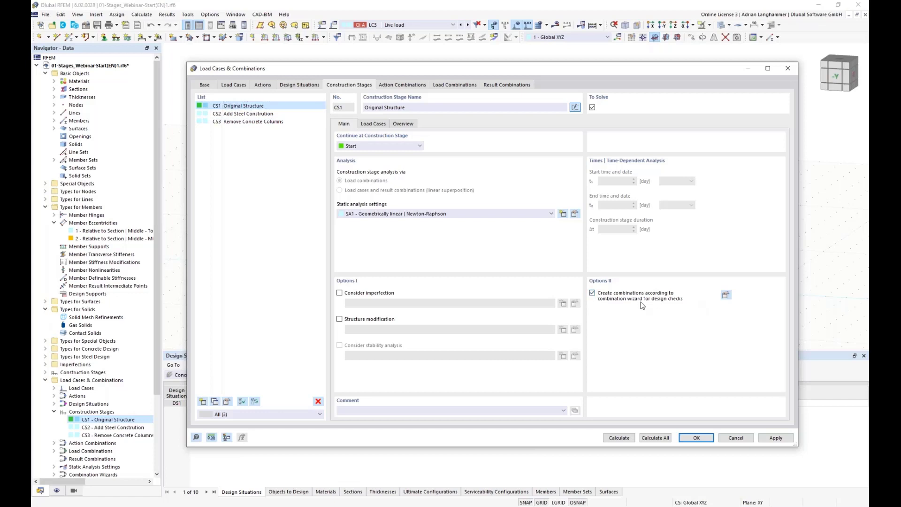
click(726, 296)
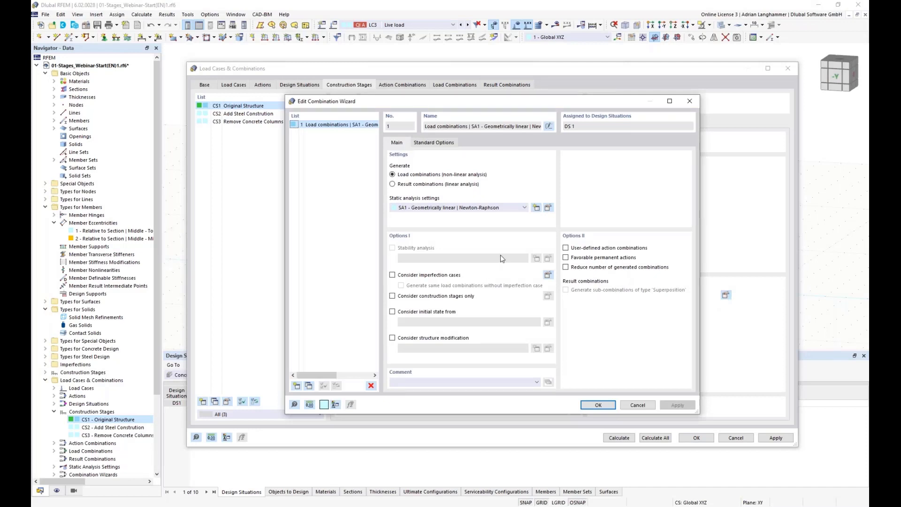
drag(397, 95, 376, 72)
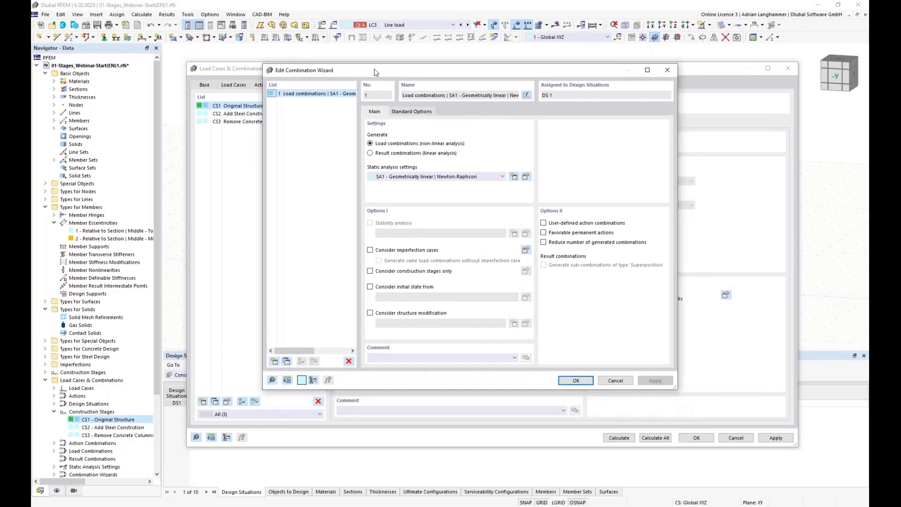
click(370, 271)
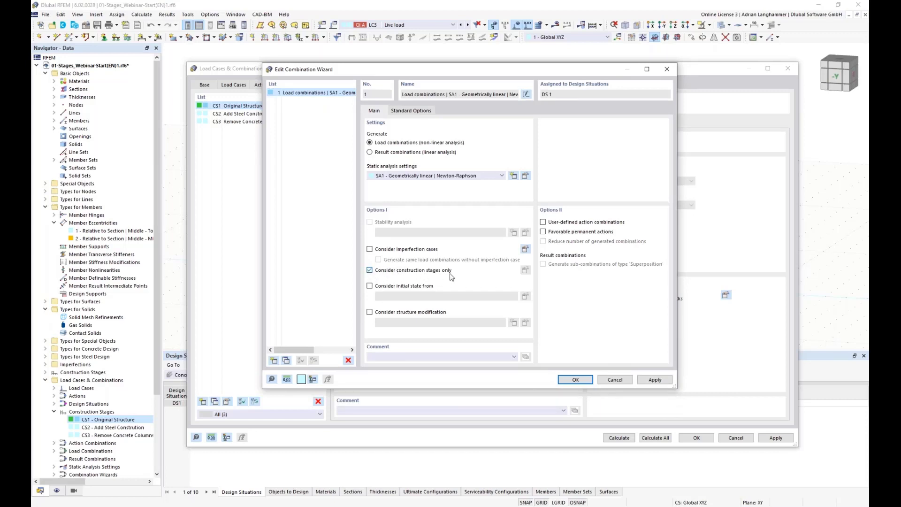
click(582, 380)
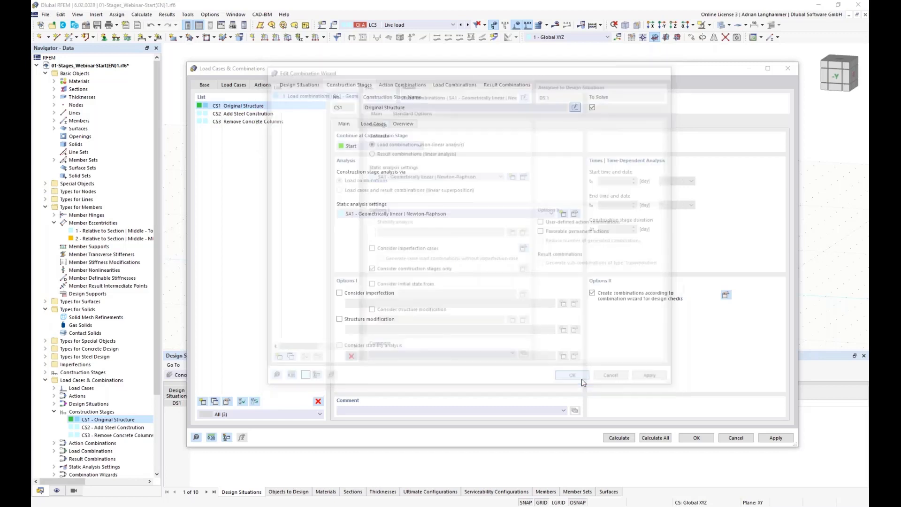
Enable wizard-based combinations for design checks in stage CS3 Remove Concrete Columns, keeping the same combination wizard
click(265, 122)
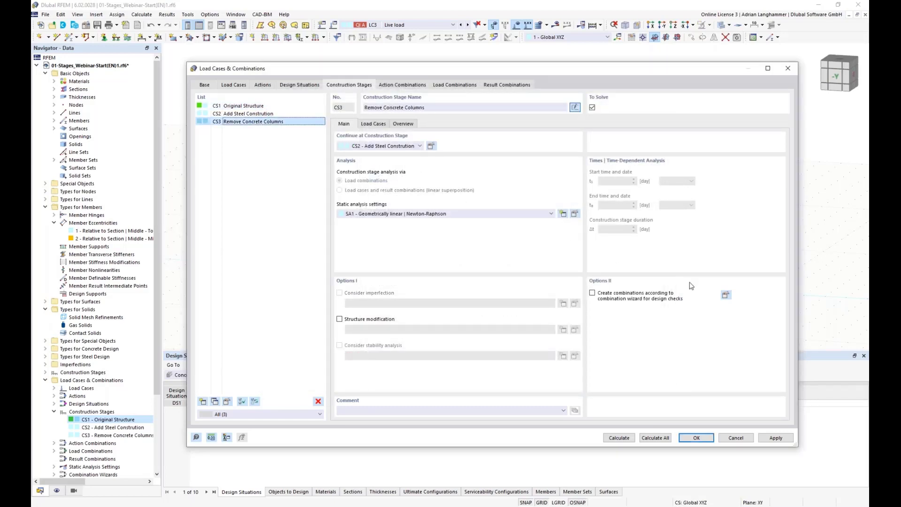
click(593, 293)
click(725, 295)
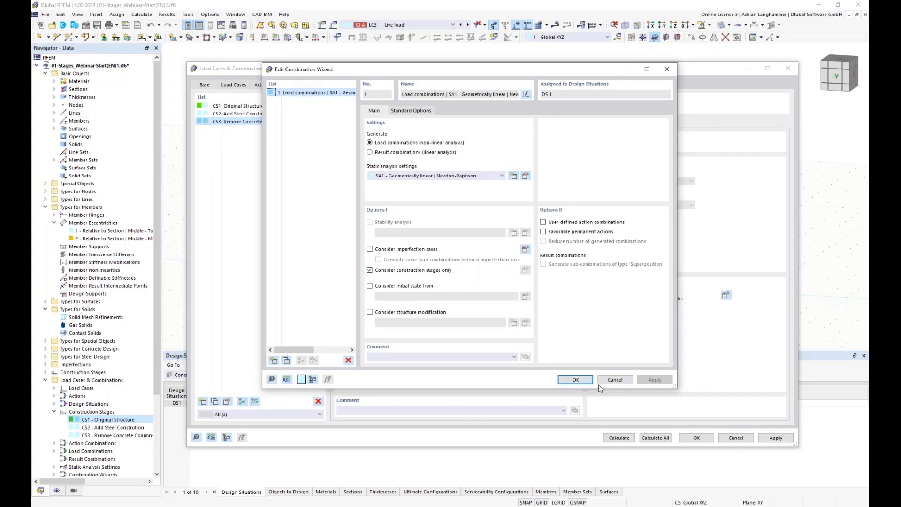
click(576, 379)
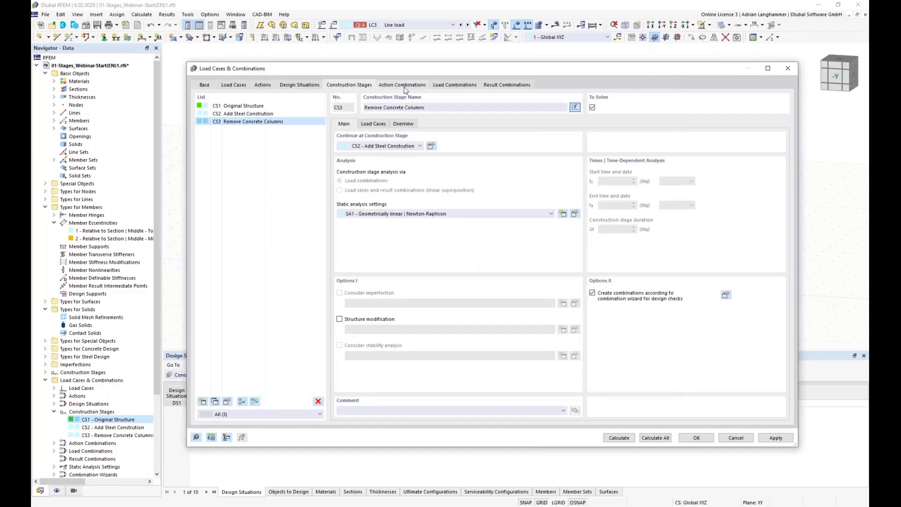
Examine the generated action combinations AC1 to AC4, including their design situation and assigned construction stage
click(276, 106)
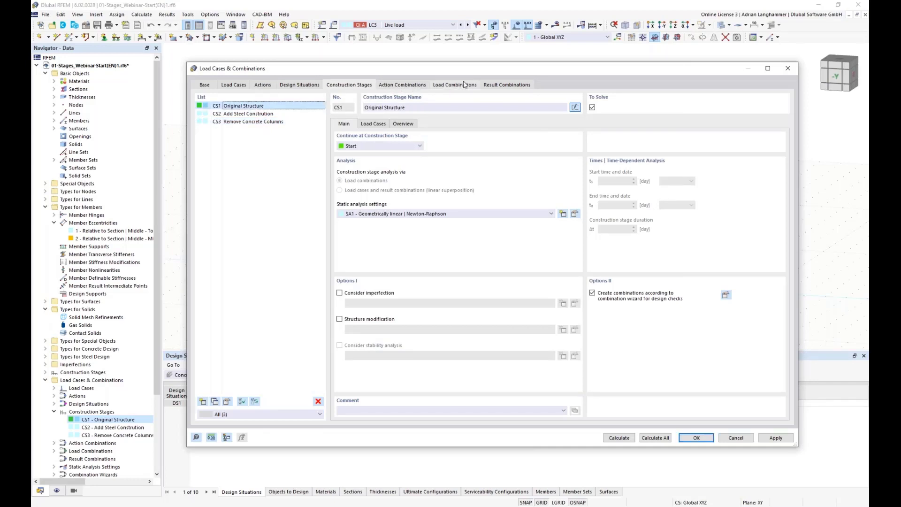
click(406, 84)
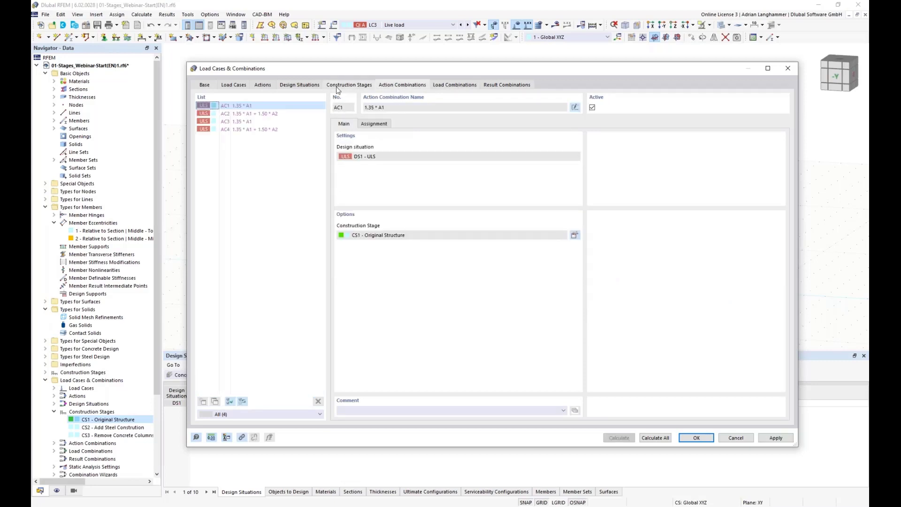
click(281, 109)
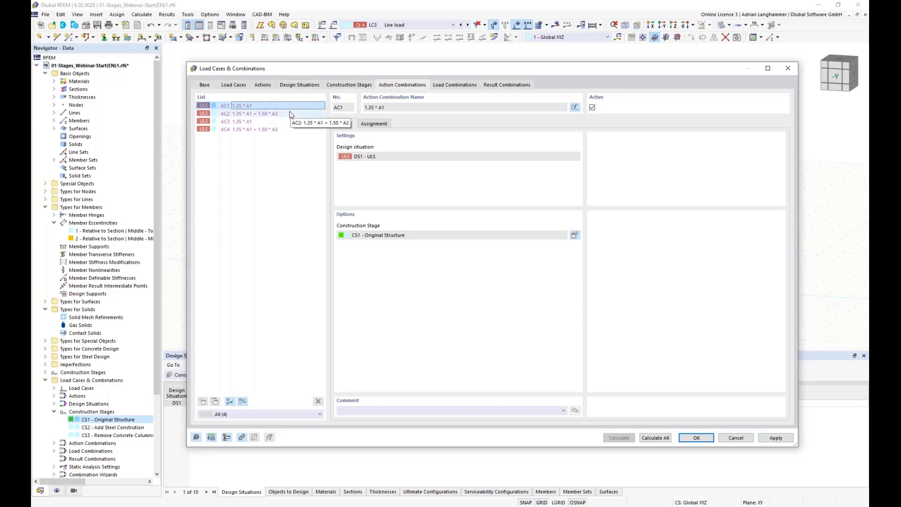
click(289, 113)
click(290, 107)
click(292, 112)
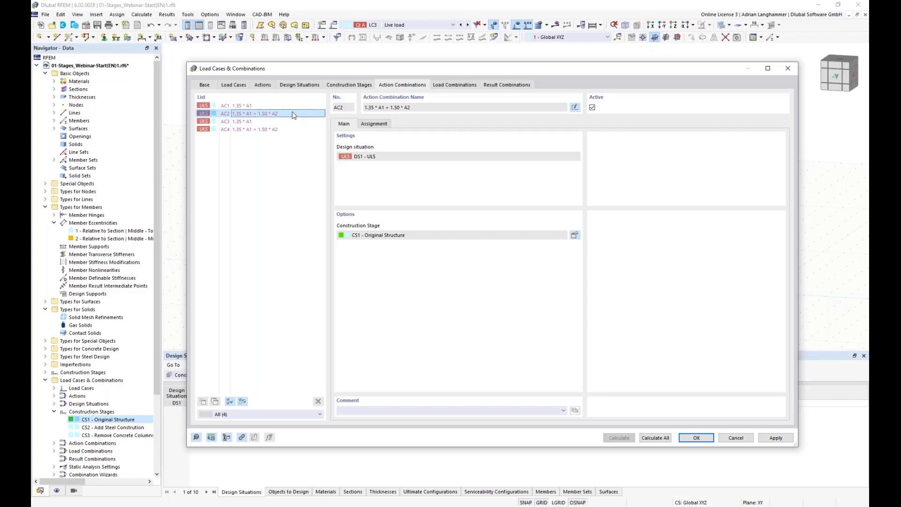
click(291, 108)
click(292, 115)
click(248, 121)
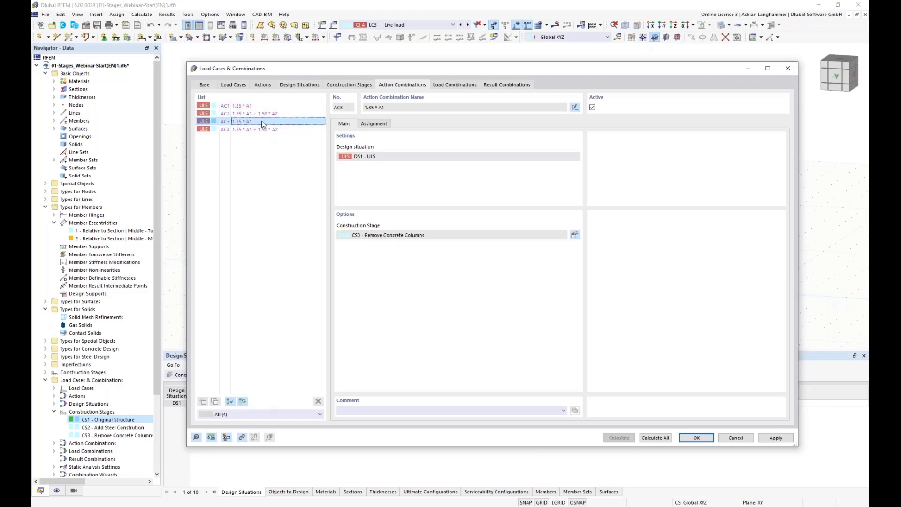
click(290, 129)
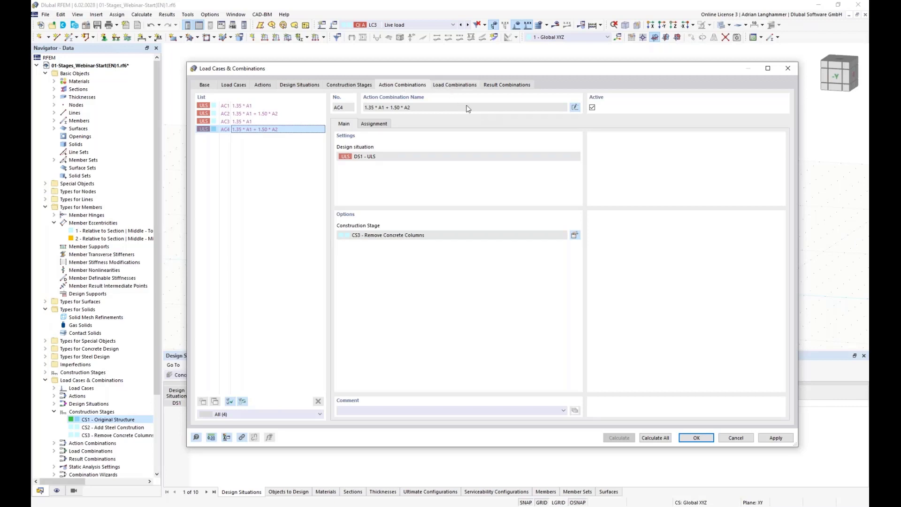
Examine the generated load combinations CO1 to CO5 with their load factors, initial states and construction stages
click(453, 86)
drag(370, 69, 374, 69)
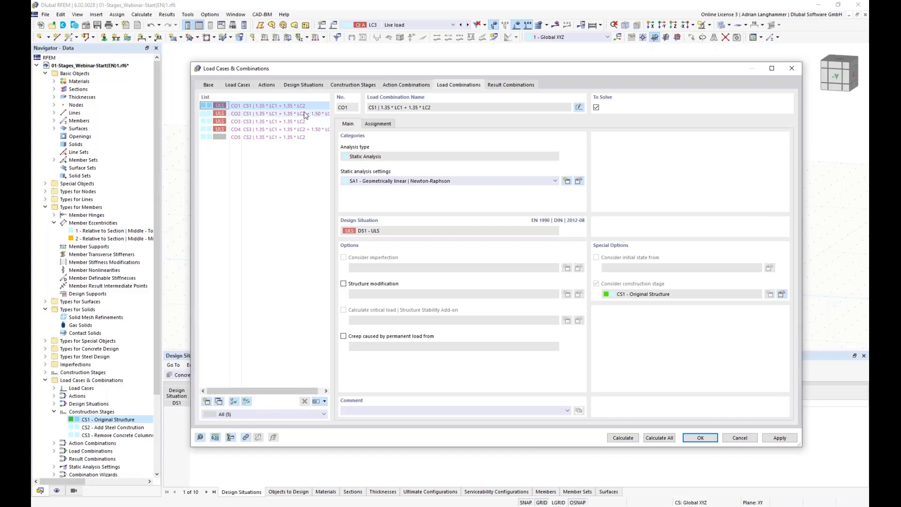
click(285, 115)
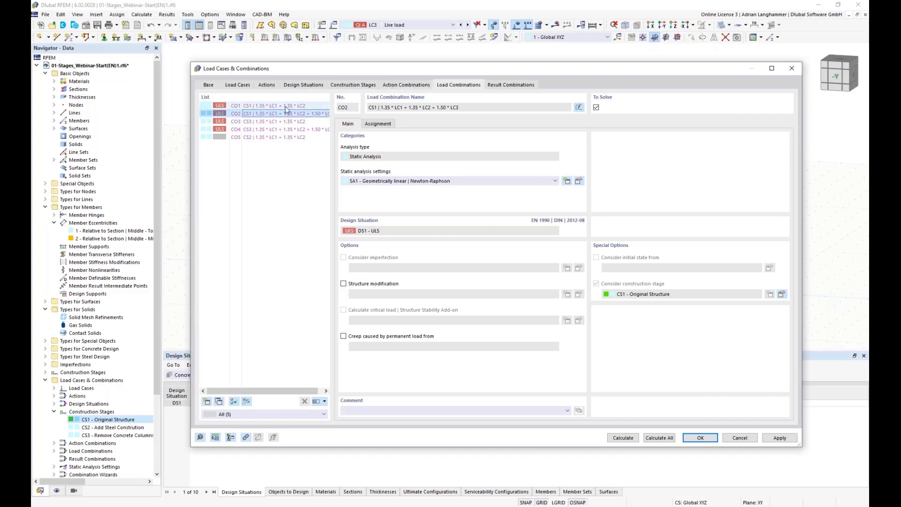
click(248, 121)
click(247, 129)
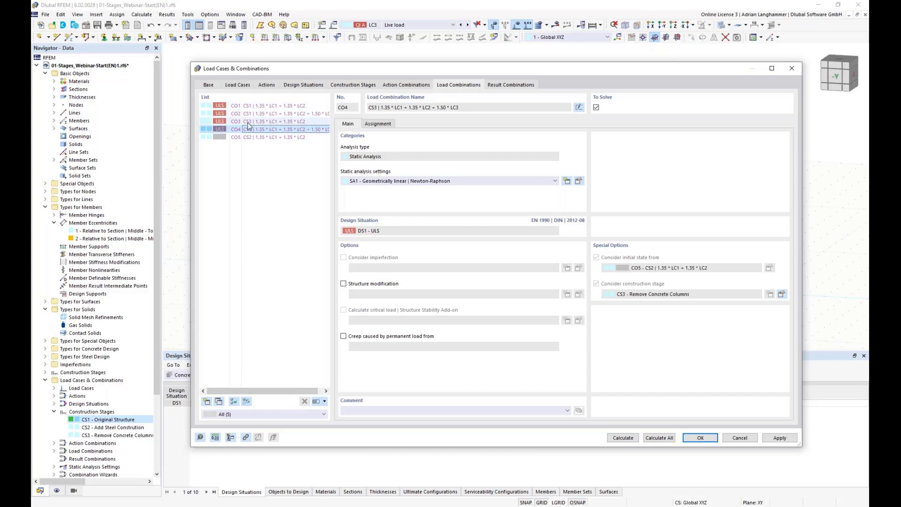
click(247, 122)
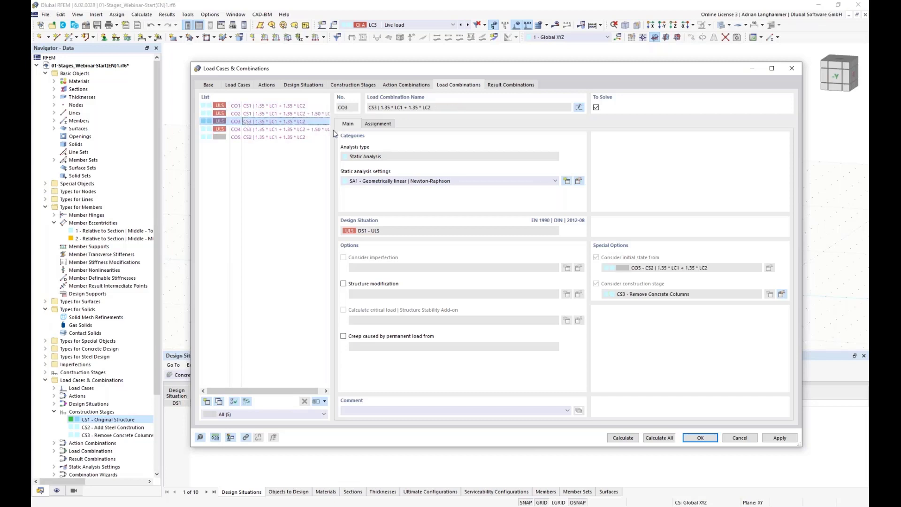
click(277, 136)
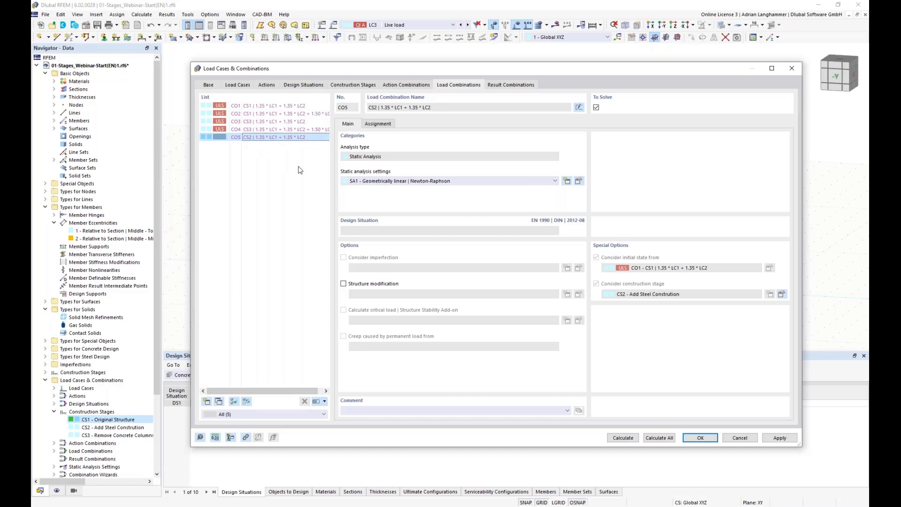
Trace the initial-state chain between the CS1, CS2 and CS3 stages by comparing load combinations CO1, CO5 and CO3
click(271, 107)
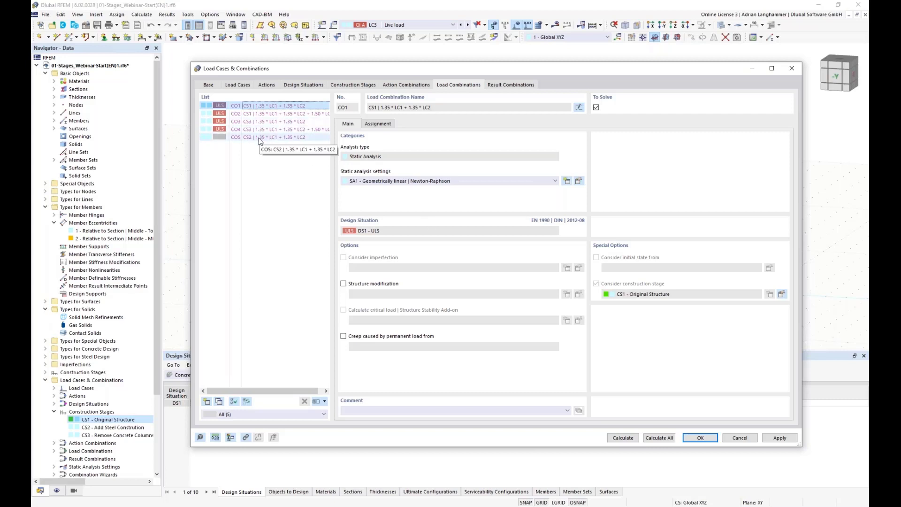
click(232, 121)
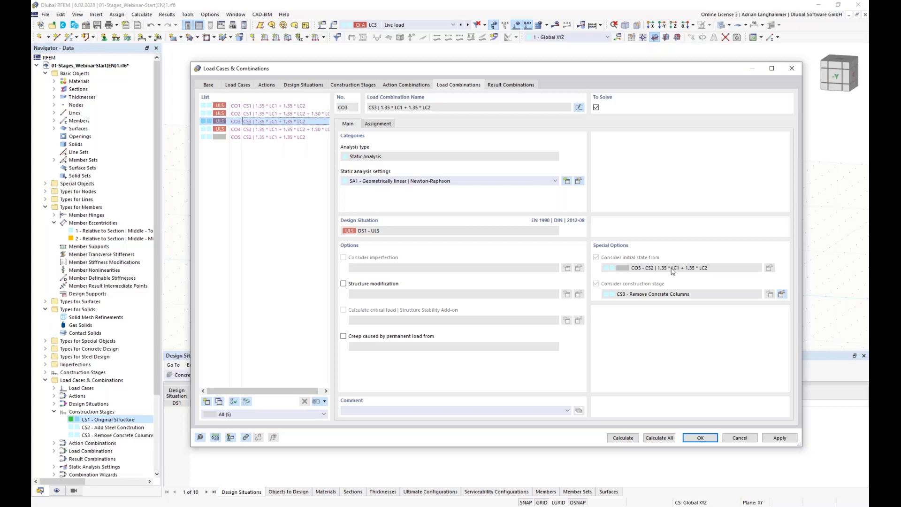
click(256, 106)
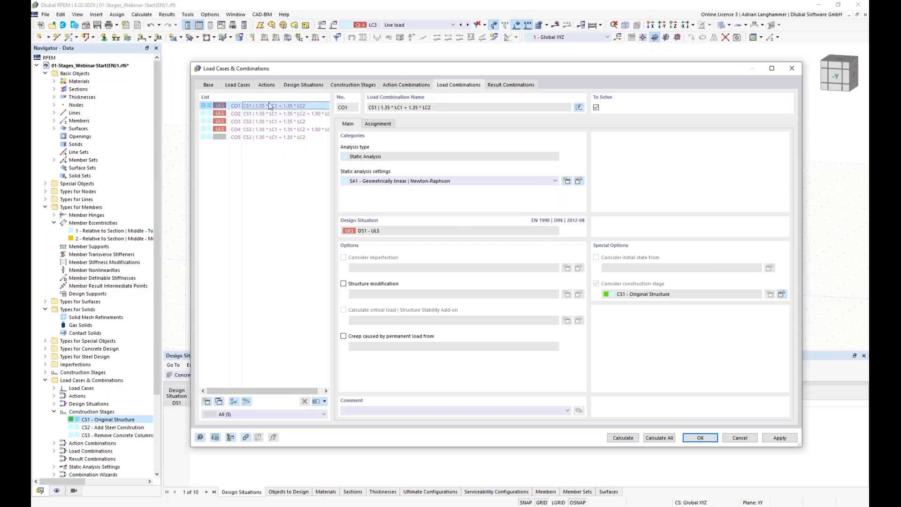
key(Down)
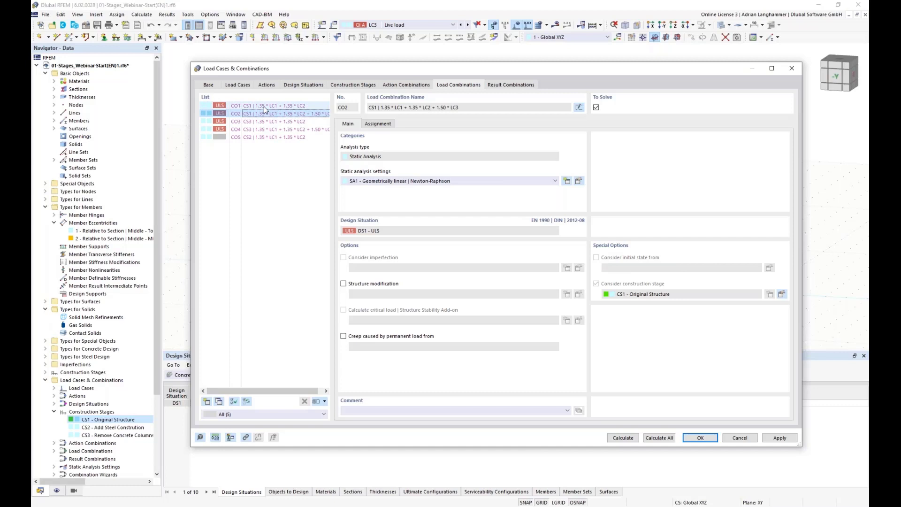
click(235, 107)
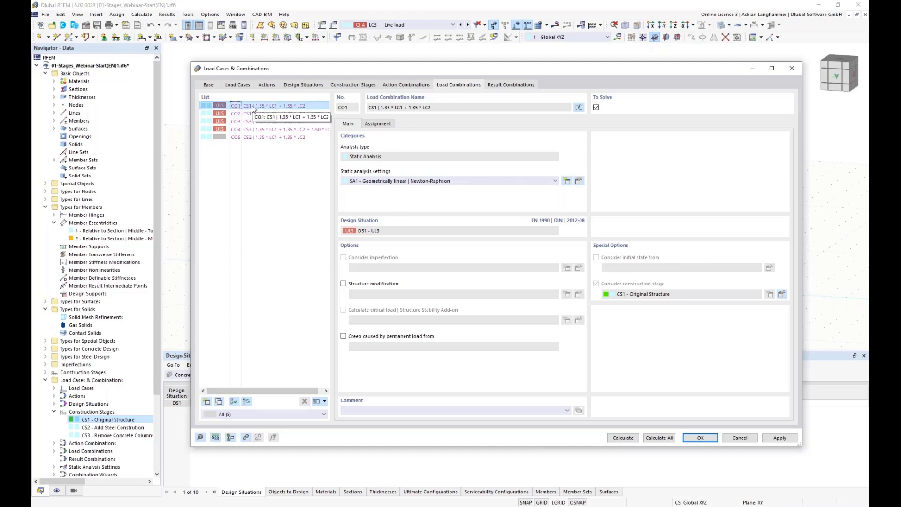
click(275, 137)
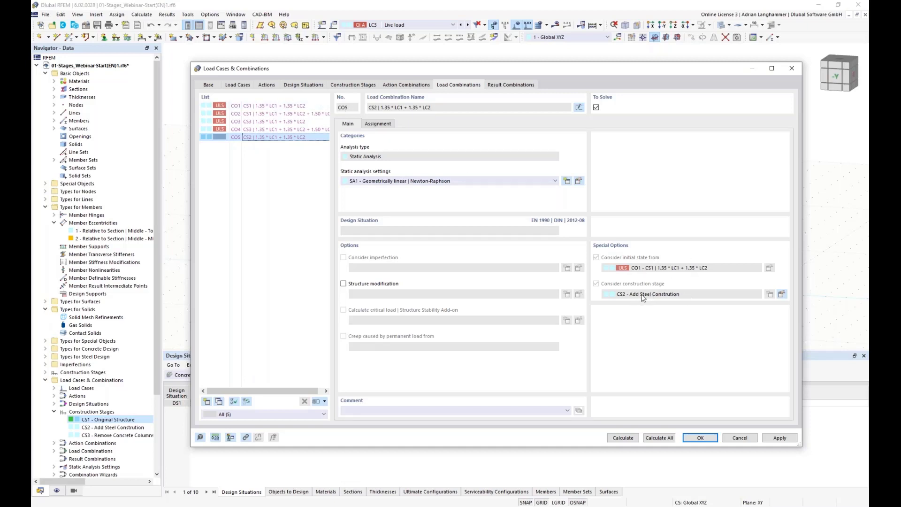
click(309, 123)
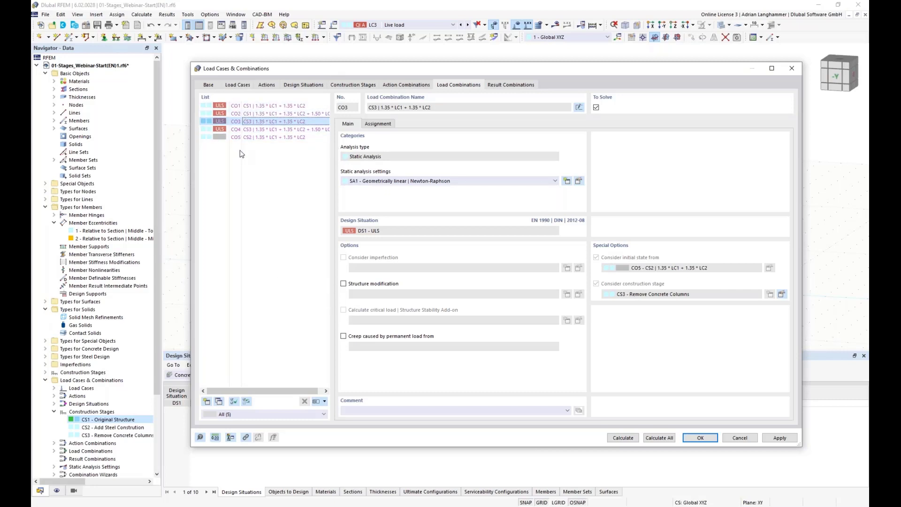
Accept the generated combinations and make load combination CO3 of stage CS3 the active one in the model view
click(237, 123)
drag(409, 65, 389, 49)
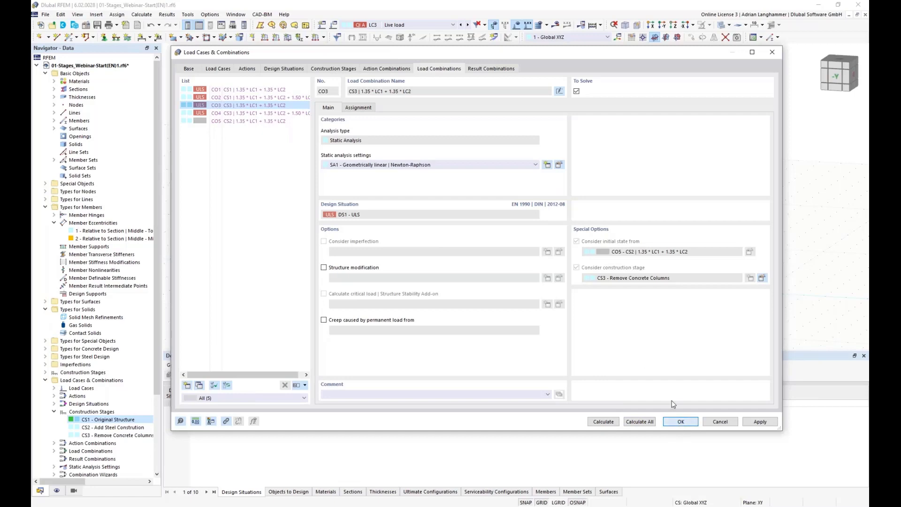
click(681, 422)
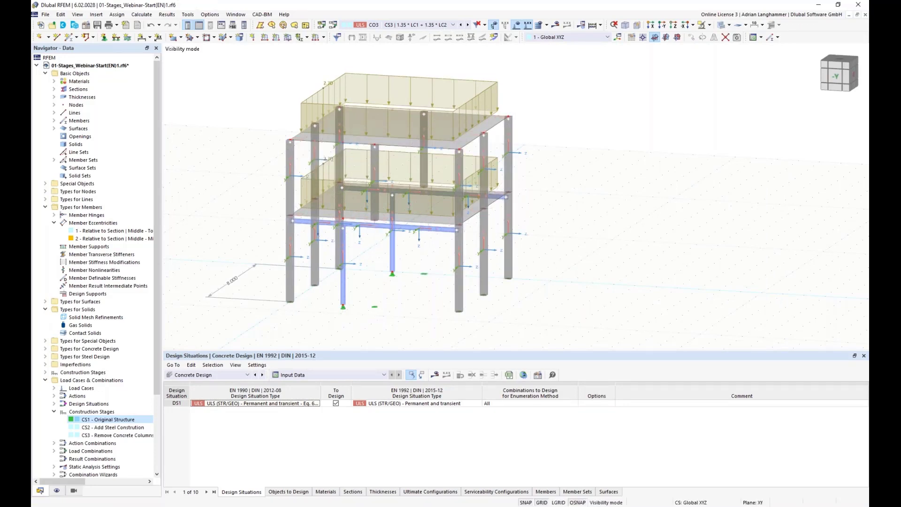
click(453, 25)
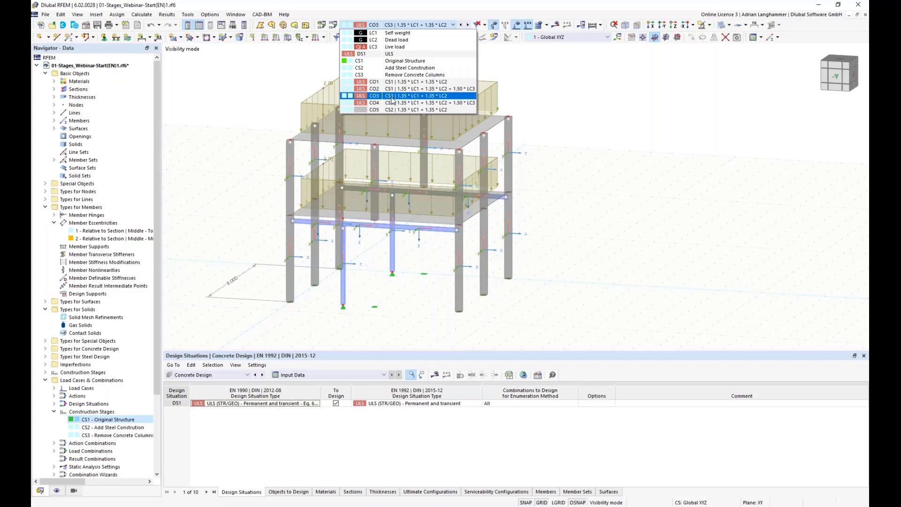
click(391, 97)
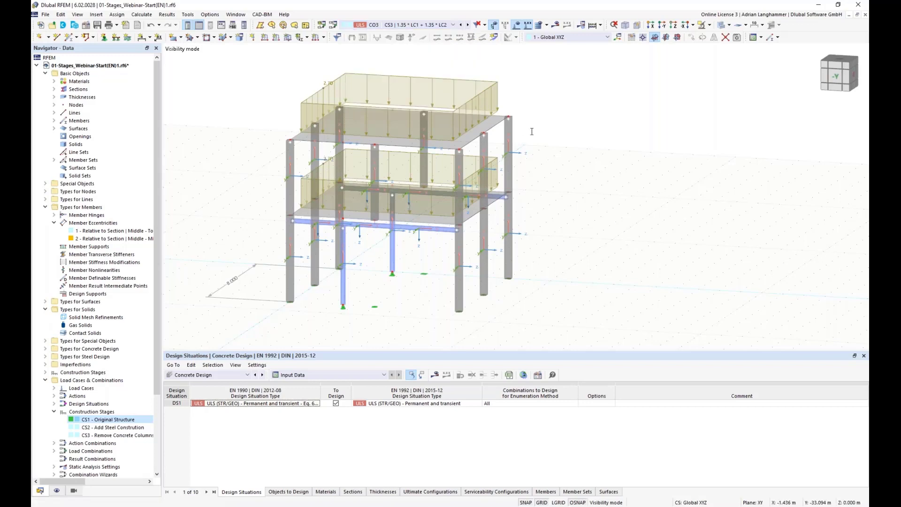
Calculate load combination CO3 and display its global deformation results on the structure
middle_drag(557, 141, 563, 138)
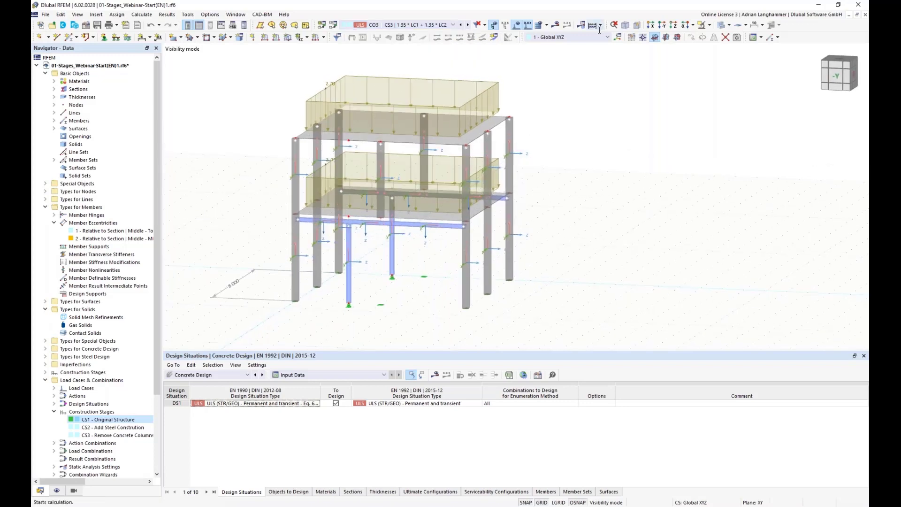
middle_drag(589, 82, 601, 82)
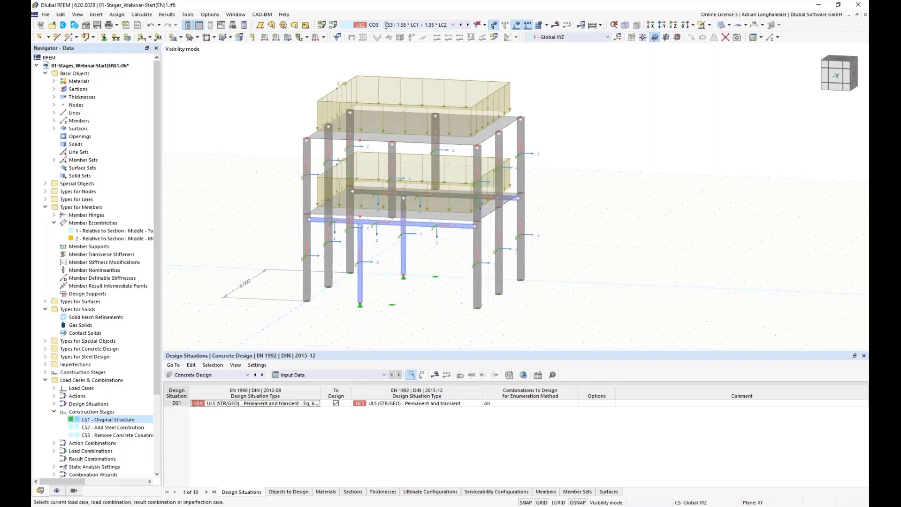
click(556, 24)
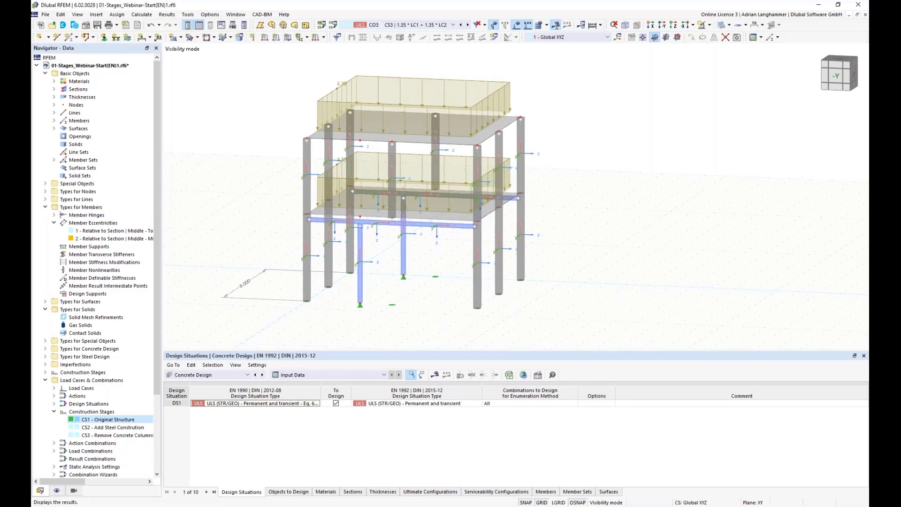
click(487, 293)
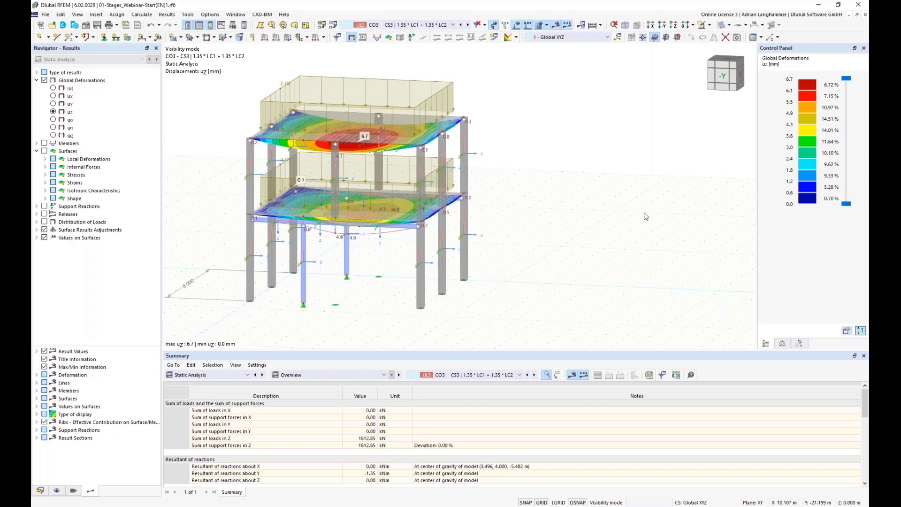
ctrl+middle_drag(539, 168, 553, 148)
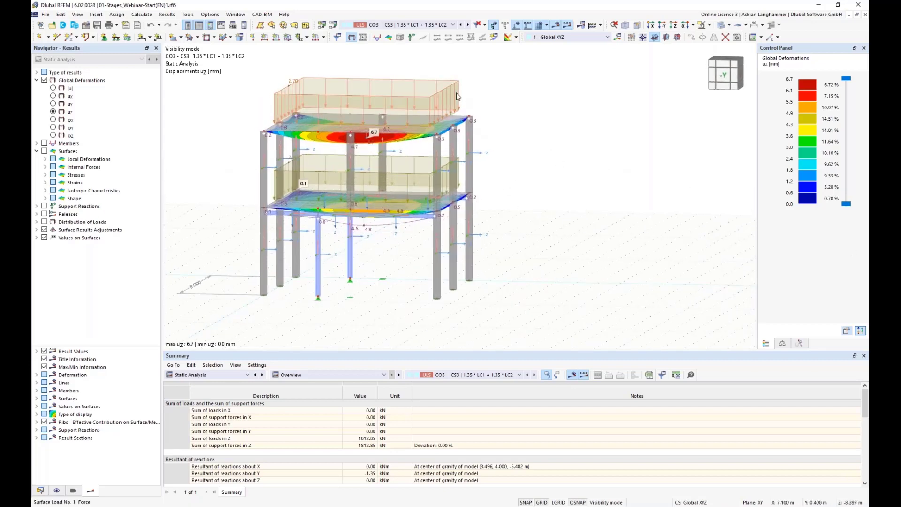
Review the load combinations again, comparing the CS1 pair CO1–CO2, the CS3 pair CO3–CO4 and the intermediate CO5
click(333, 27)
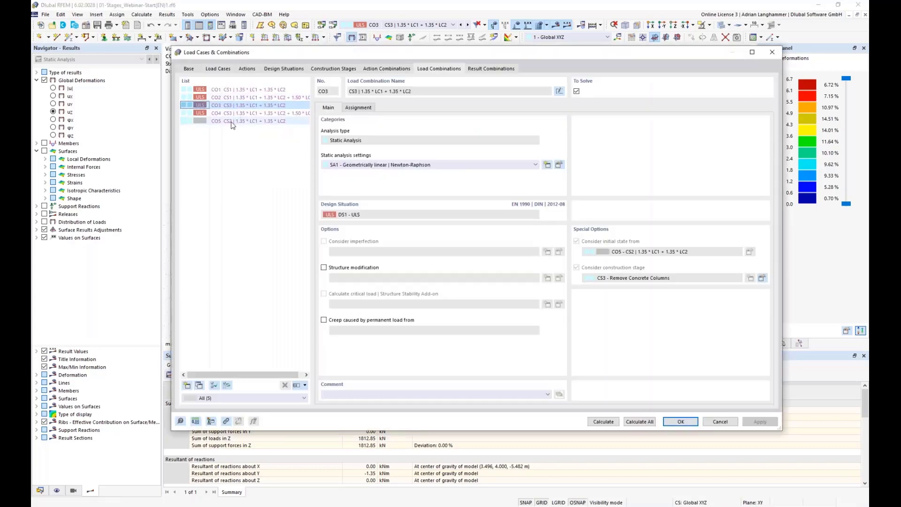
click(214, 122)
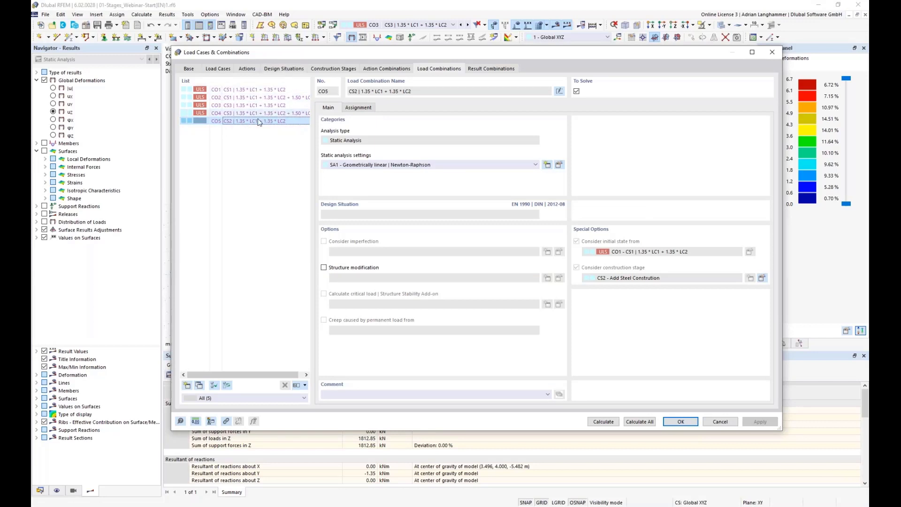
click(249, 89)
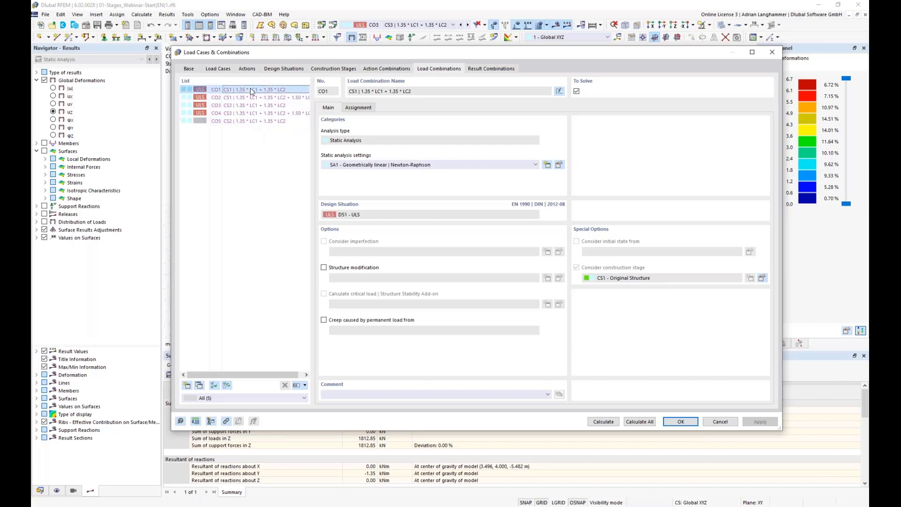
shift+click(249, 113)
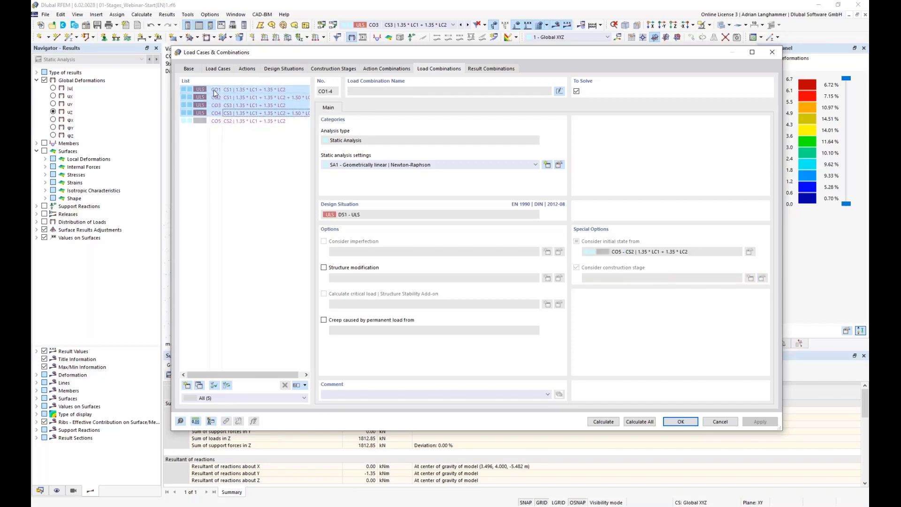
click(305, 91)
shift+click(263, 97)
click(282, 106)
shift+click(282, 113)
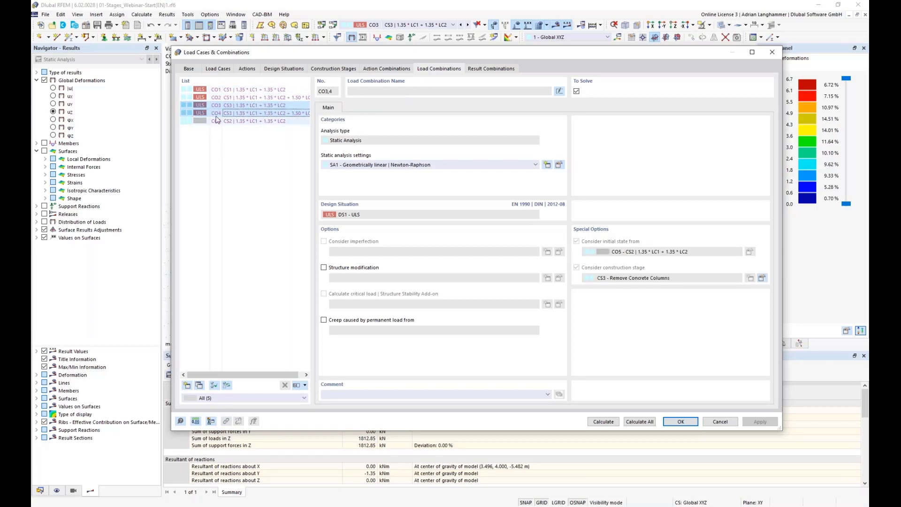
click(682, 422)
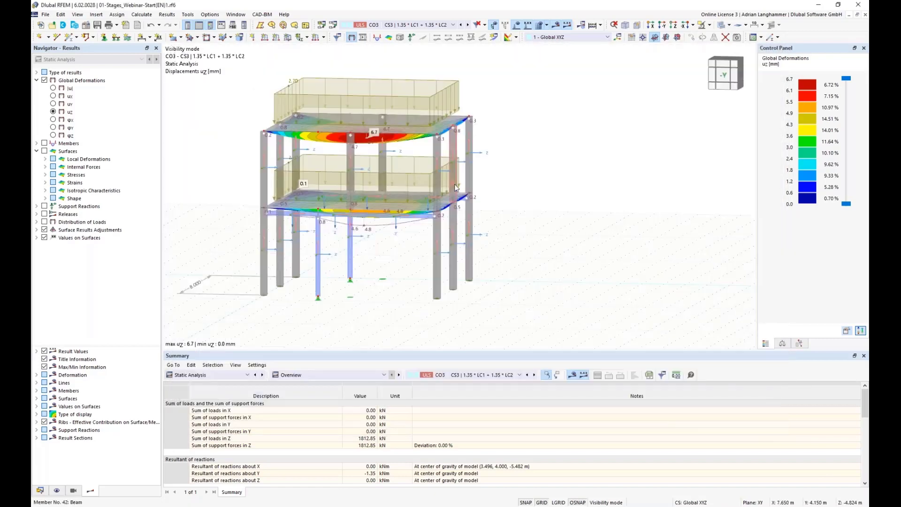
middle_drag(182, 190, 258, 189)
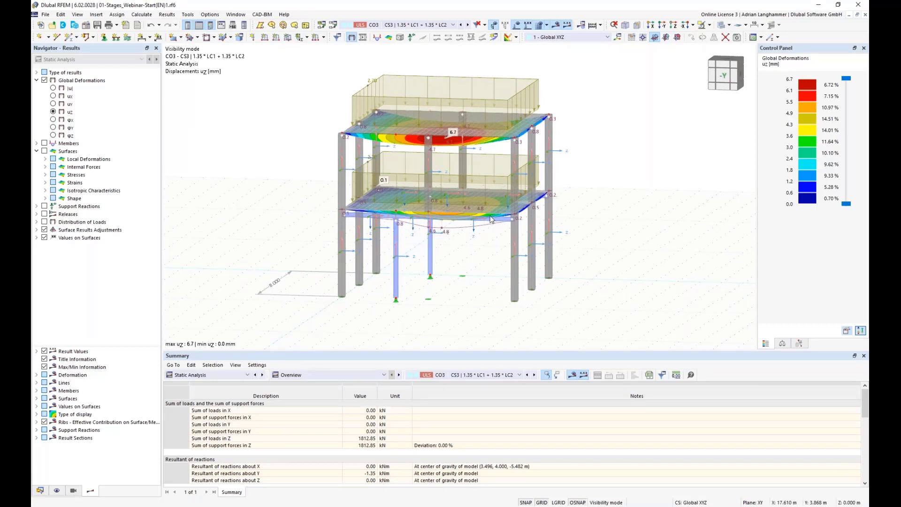
scroll(254, 170, up, 1)
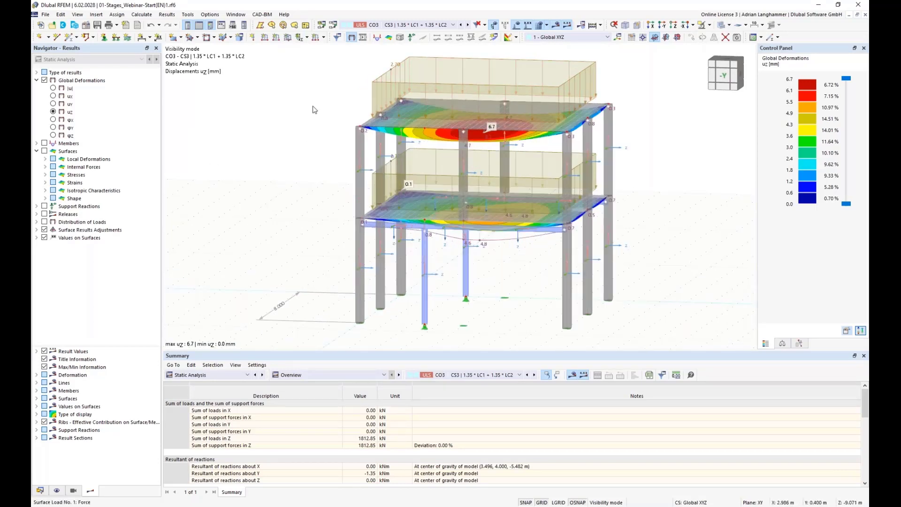
Open the default ultimate configuration of the Steel Design add-on for editing
scroll(238, 131, down, 1)
click(42, 491)
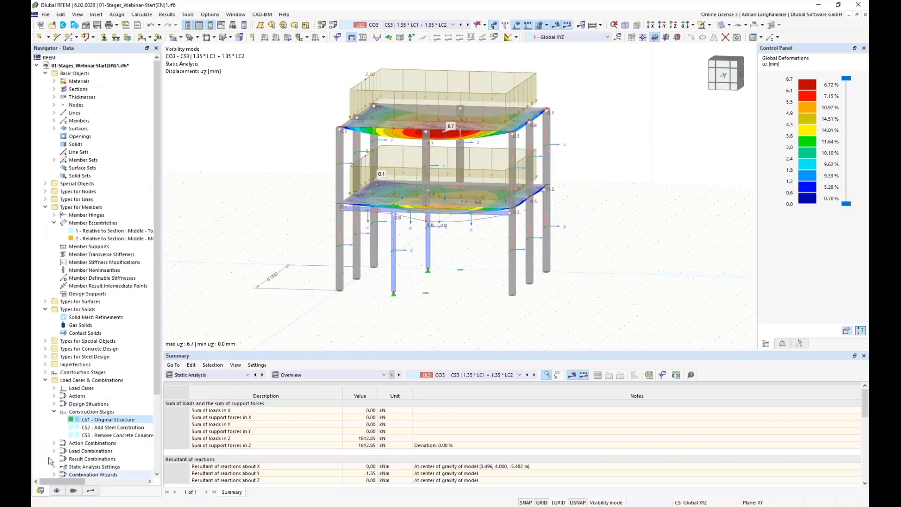
scroll(51, 399, down, 4)
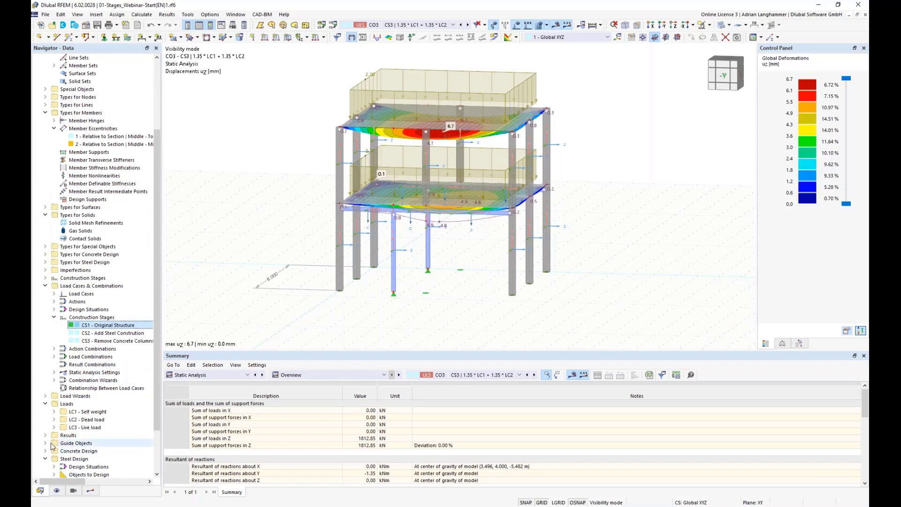
click(46, 459)
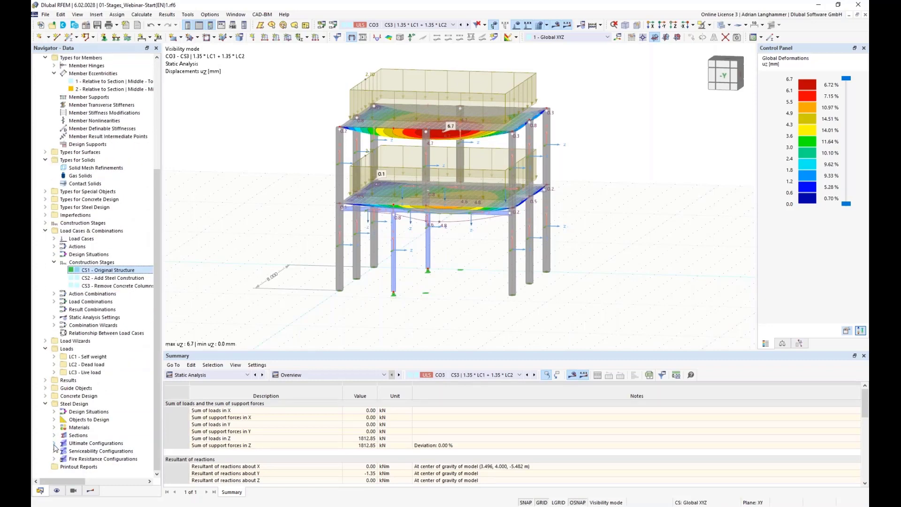
click(54, 443)
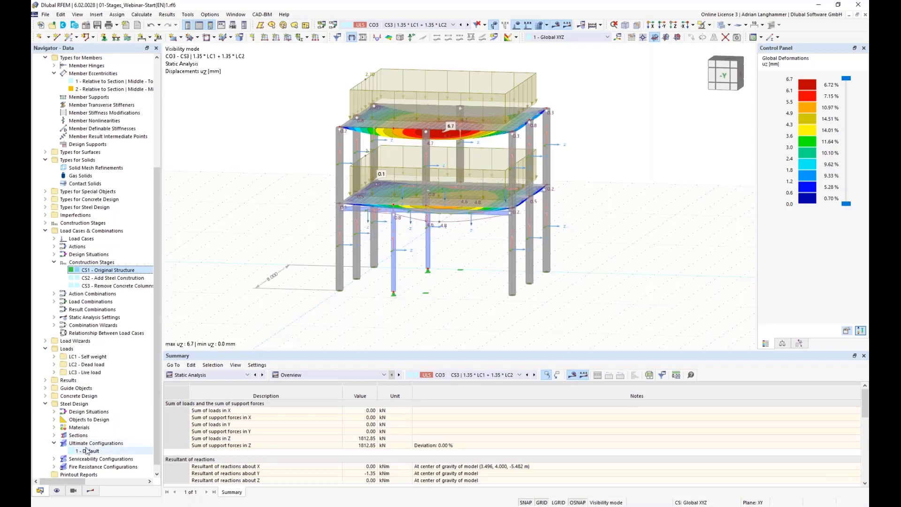
right_click(92, 443)
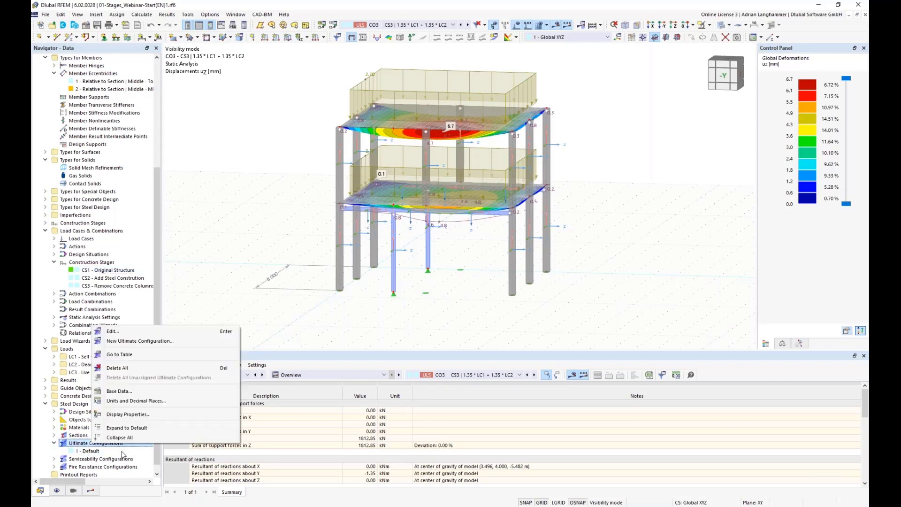
click(130, 334)
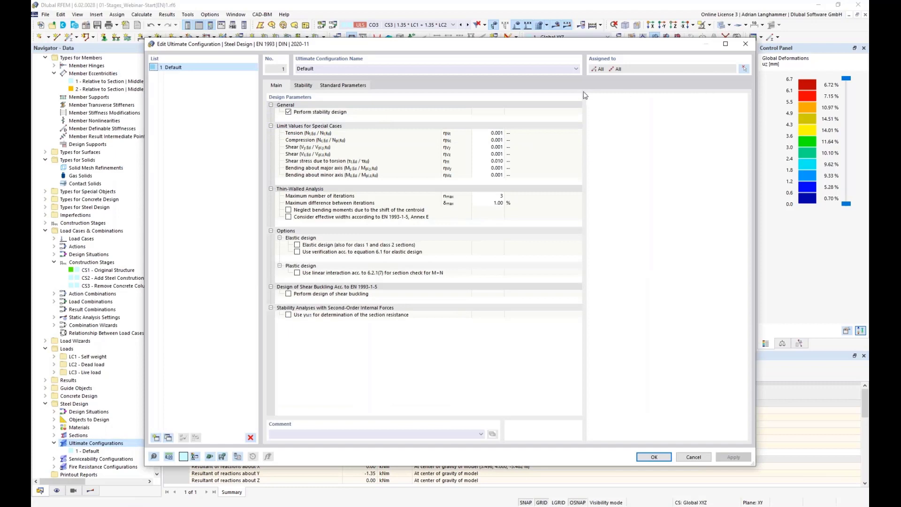
drag(299, 45, 302, 38)
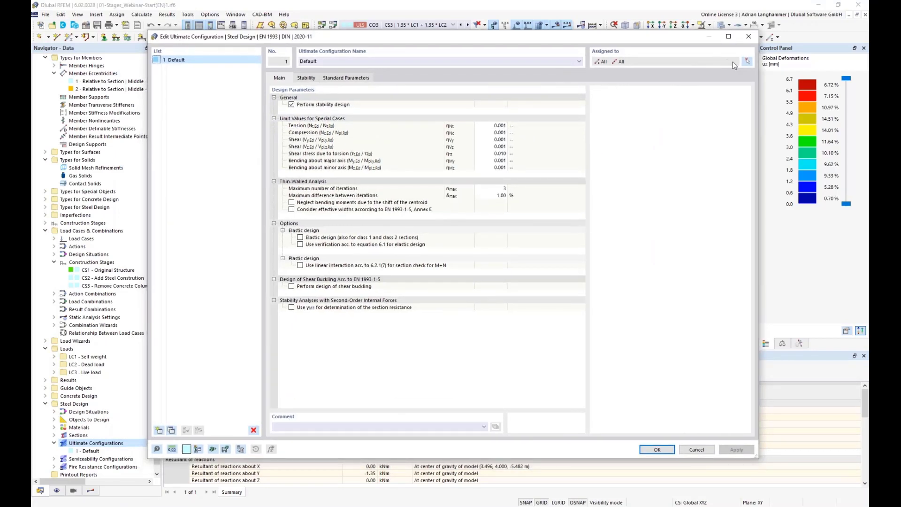
Restrict the default ultimate configuration to the steel girders, members 71-76, with no member sets, and turn off its stability design
click(747, 62)
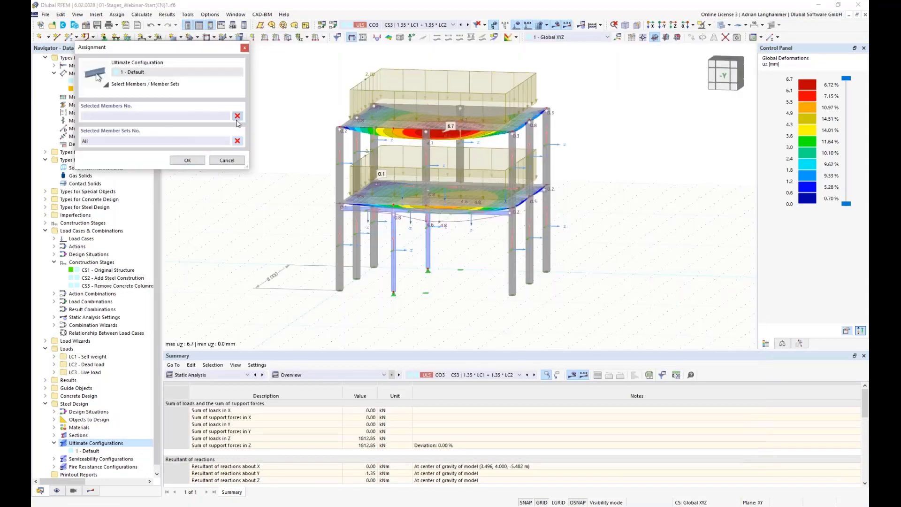
click(238, 142)
click(556, 25)
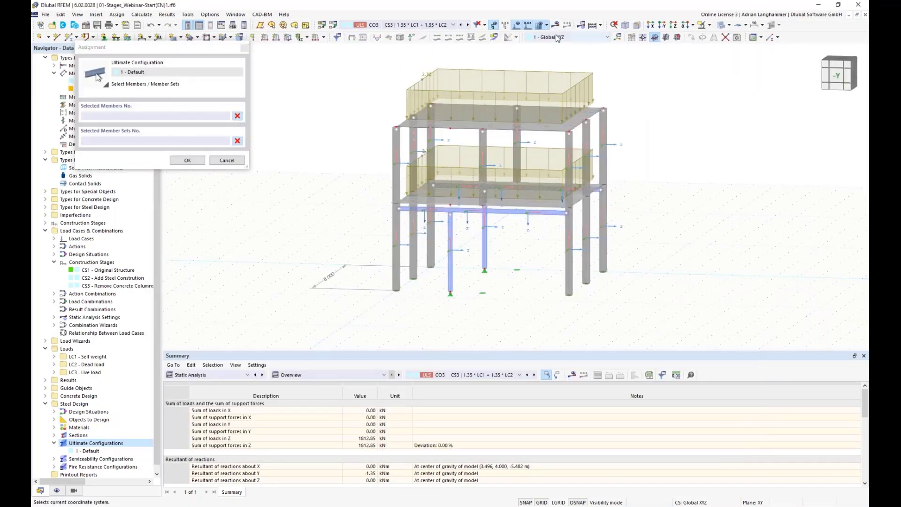
click(452, 186)
click(529, 189)
click(535, 189)
mouse_move(527, 235)
ctrl+middle_down()
mouse_move(513, 255)
mouse_move(520, 242)
ctrl+middle_up()
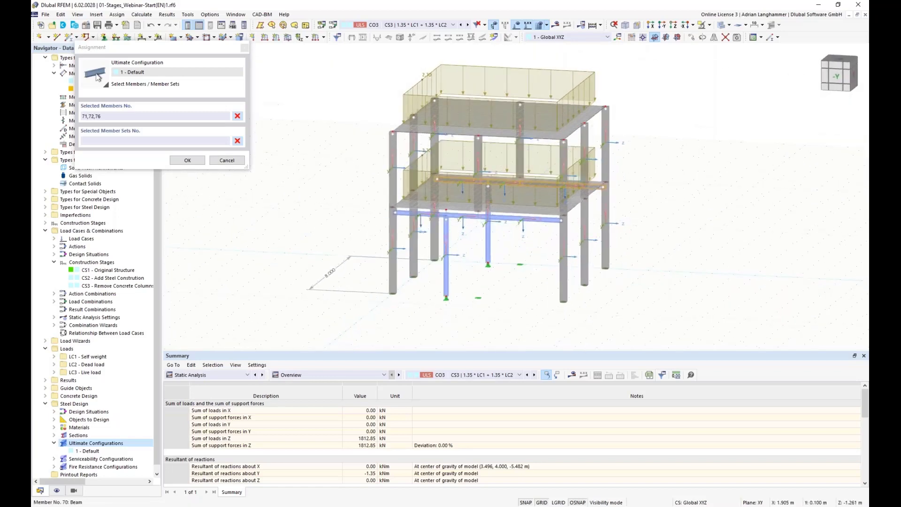
scroll(481, 236, up, 1)
click(491, 214)
click(464, 212)
click(393, 204)
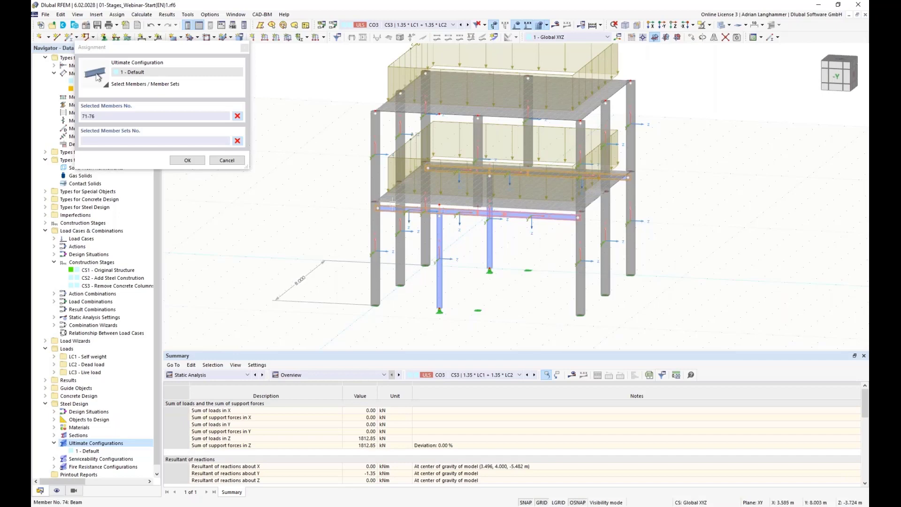
click(187, 160)
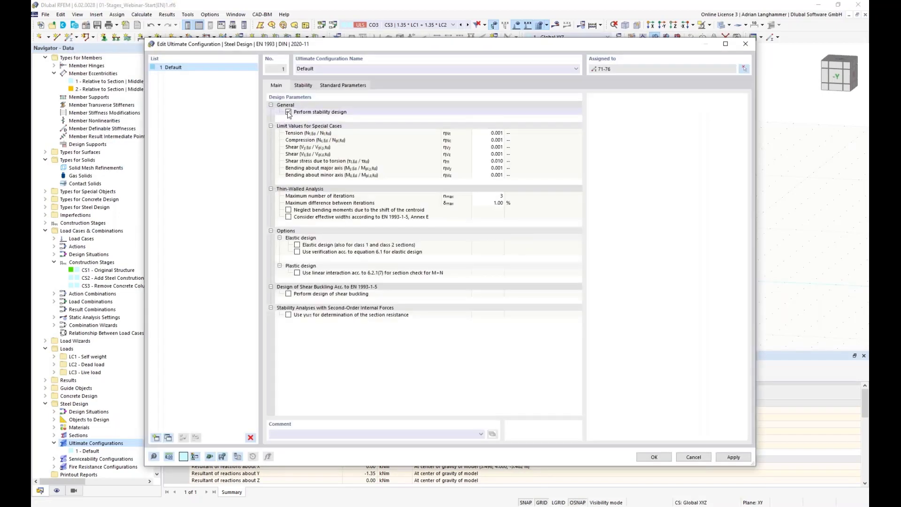
click(288, 113)
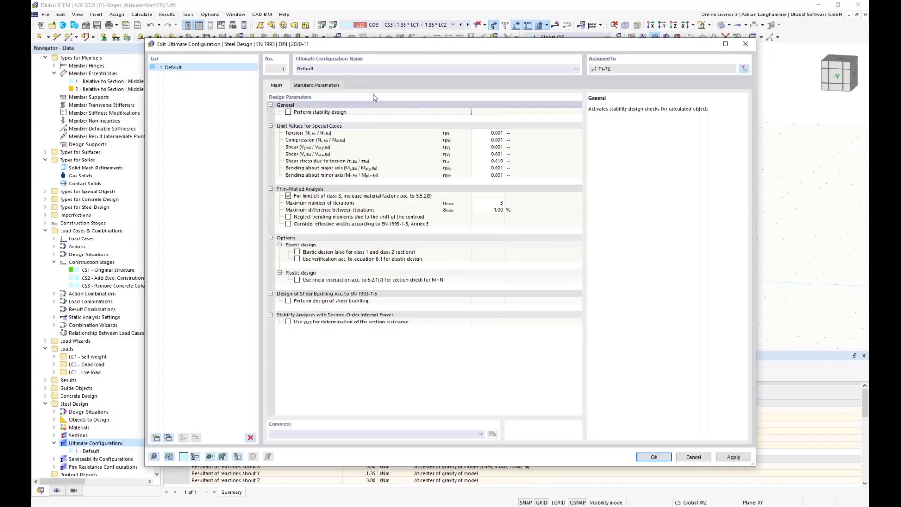
Add a second ultimate configuration with stability design and assign it to the two steel columns, members 69 and 70
click(157, 436)
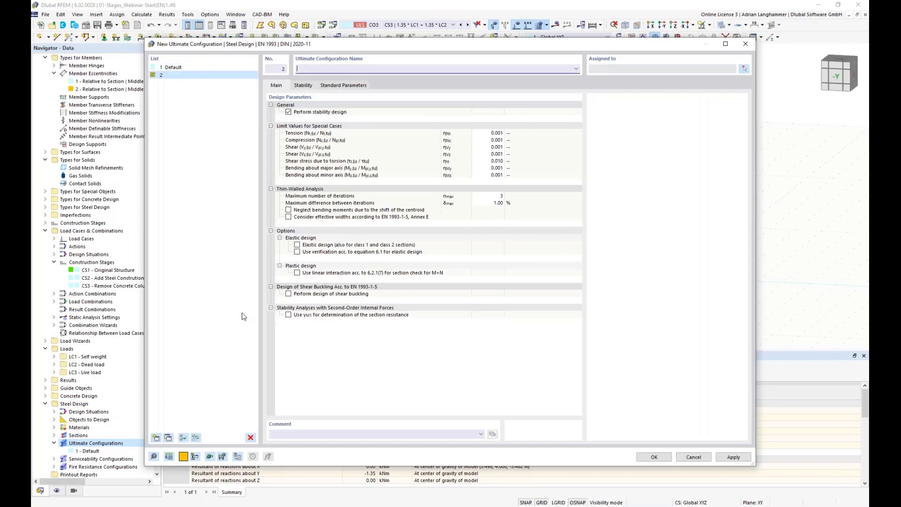
click(746, 70)
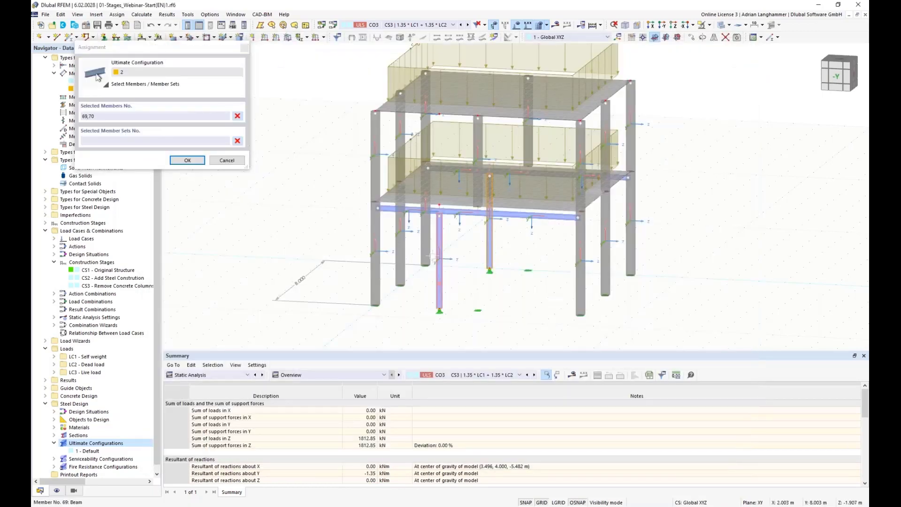
click(188, 162)
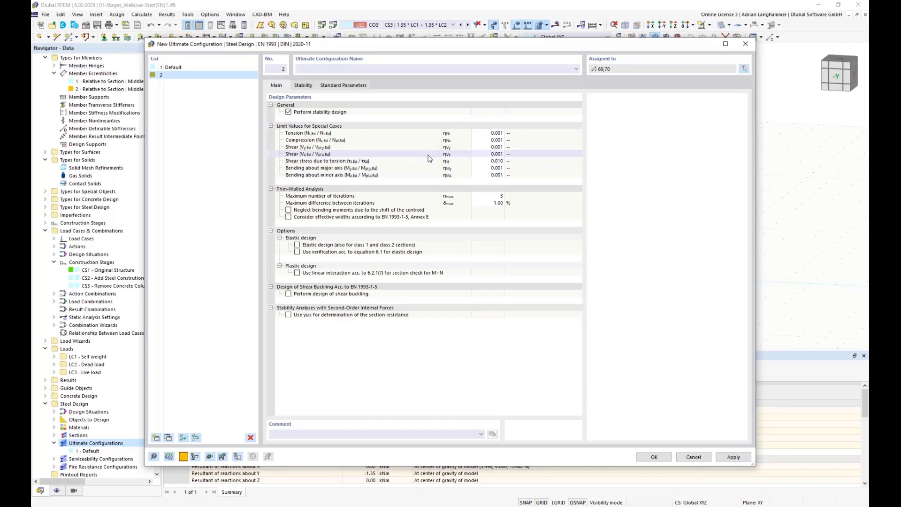
Name the first ultimate configuration Girders and the second one Columns, and accept both
click(207, 68)
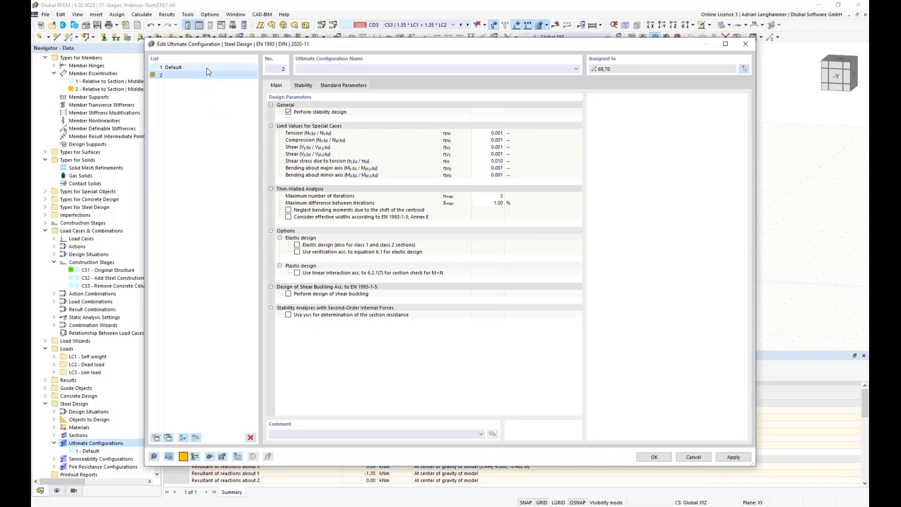
text(Girders)
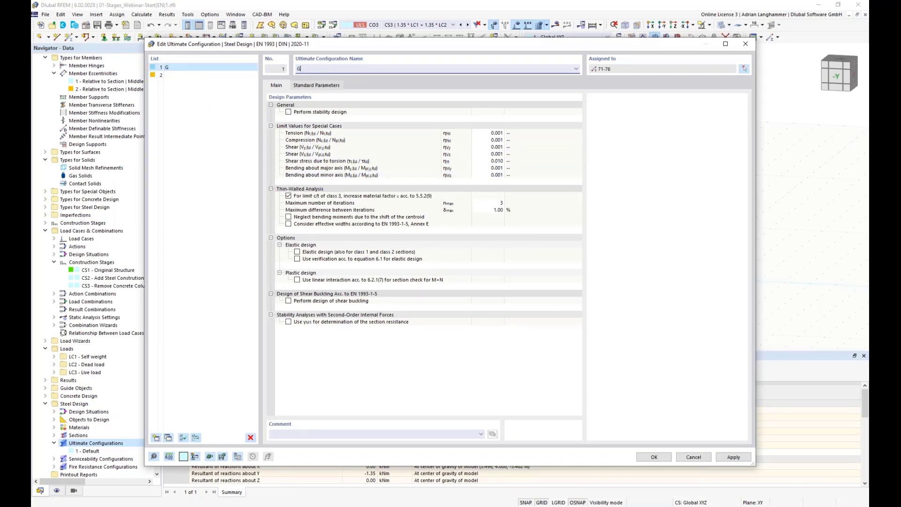
click(238, 76)
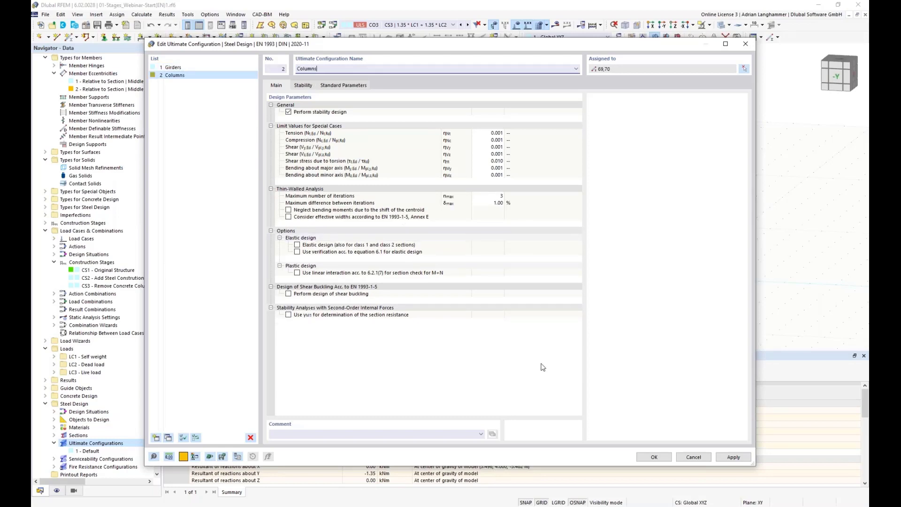
click(653, 457)
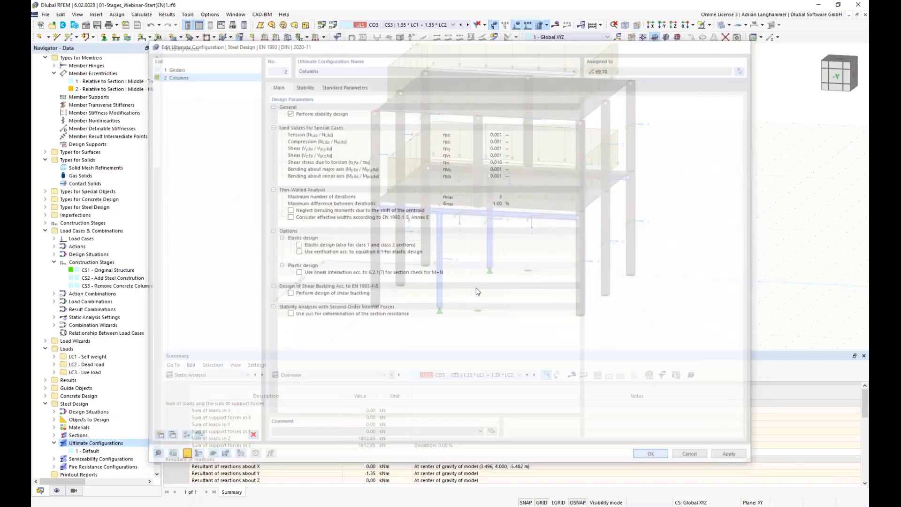
Create effective lengths for the two steel columns, members 69 and 70, keeping the default nodal supports and effective length factors
middle_drag(411, 304, 339, 293)
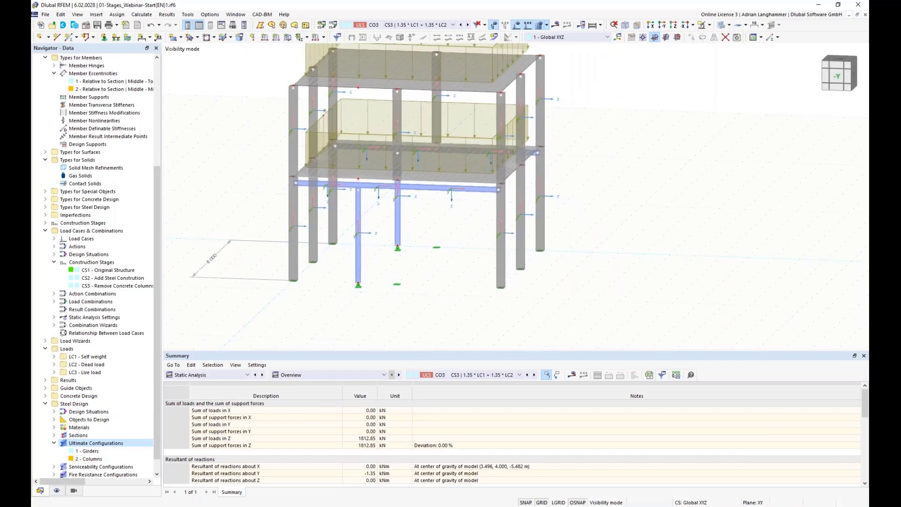
click(357, 254)
right_click(357, 254)
mouse_move(466, 284)
click(561, 285)
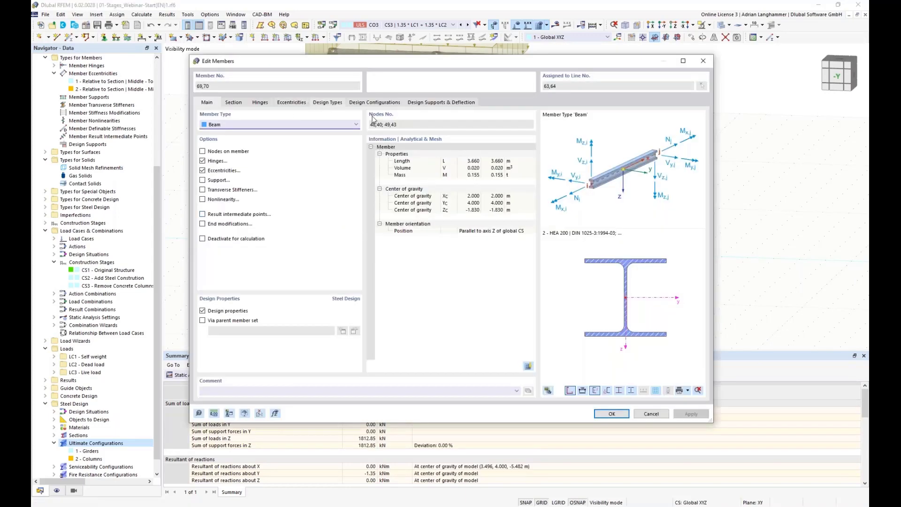
click(356, 105)
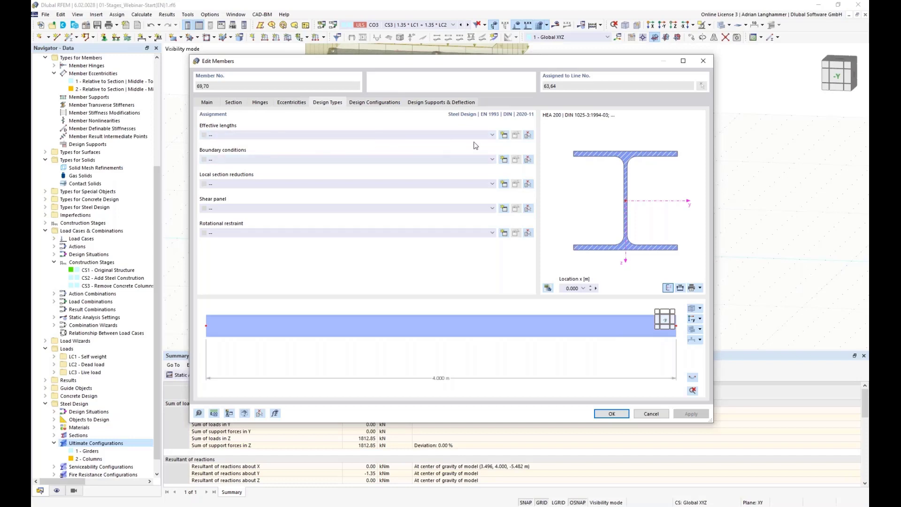
click(505, 135)
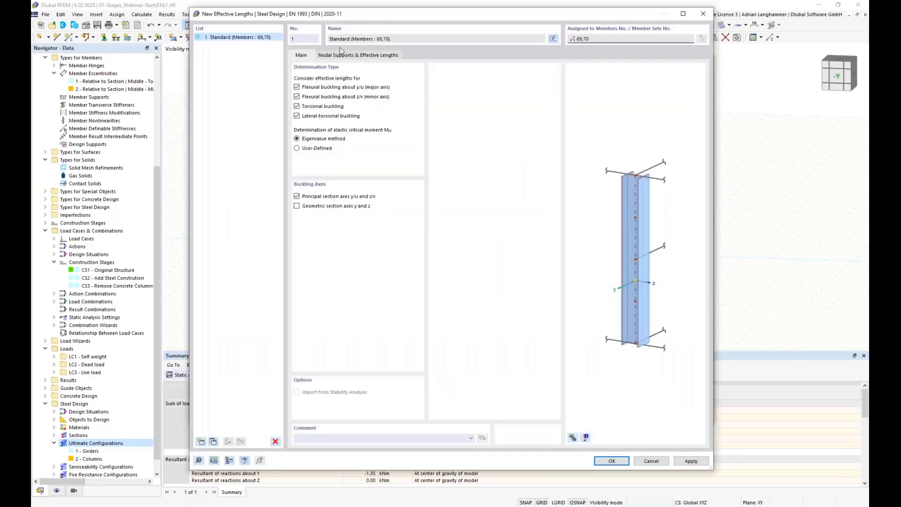
click(339, 56)
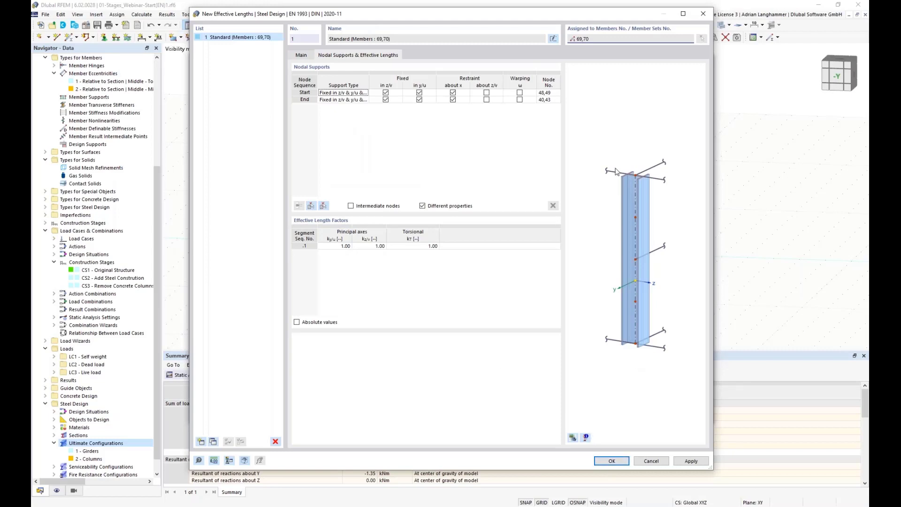
click(613, 461)
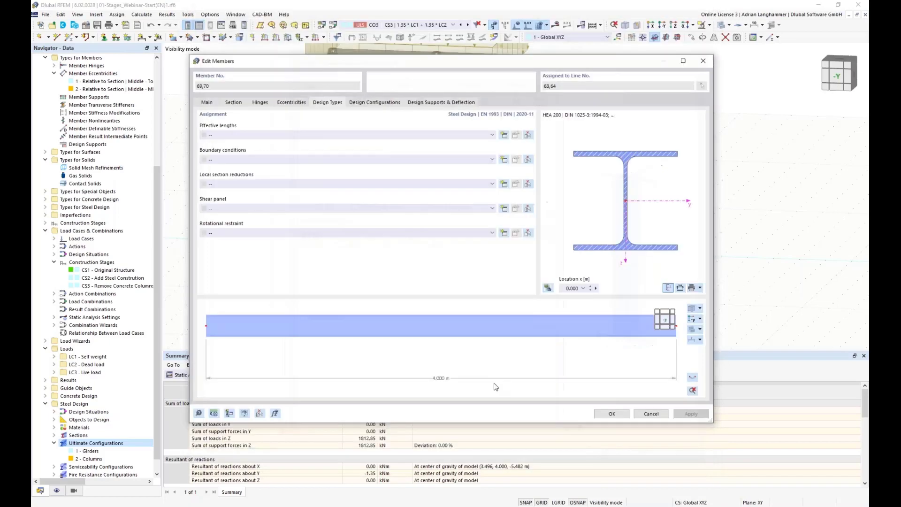
click(613, 413)
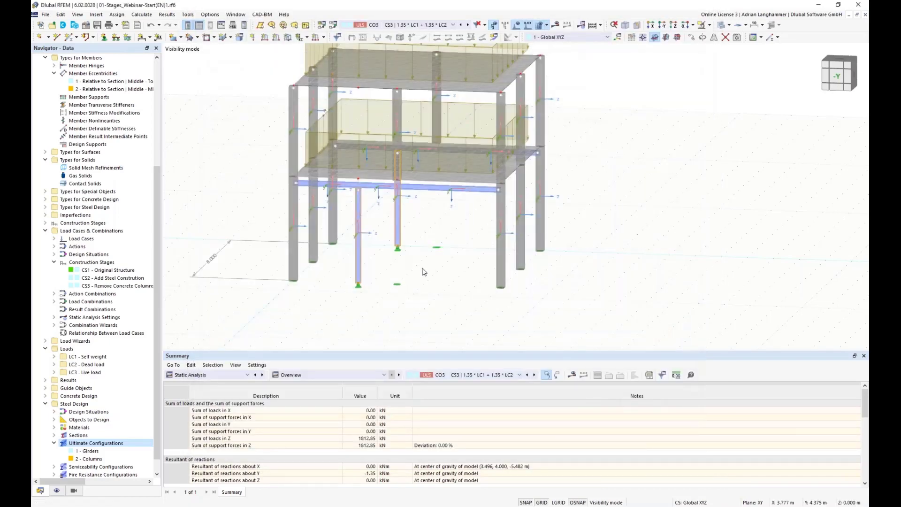
Display the Steel Design input data with an enlarged table area and check design situation DS1 against the available load combinations
ctrl+middle_drag(424, 274, 439, 253)
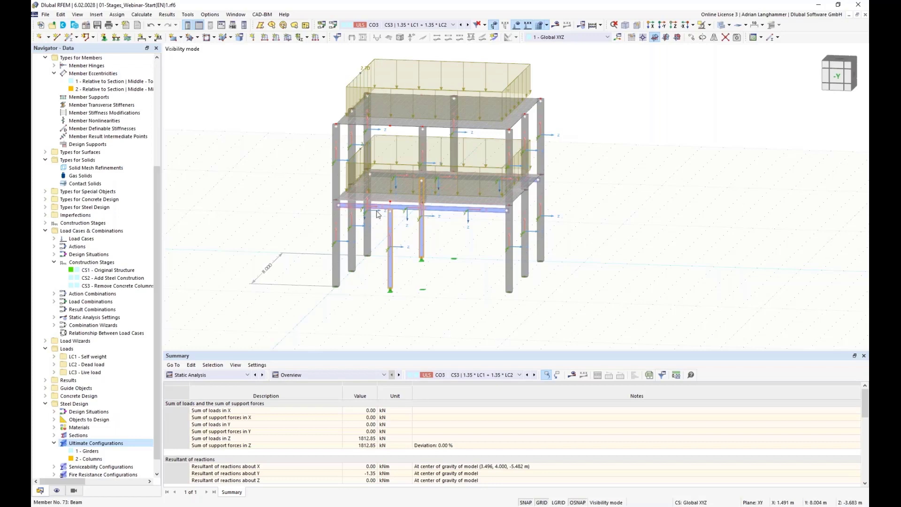
click(242, 375)
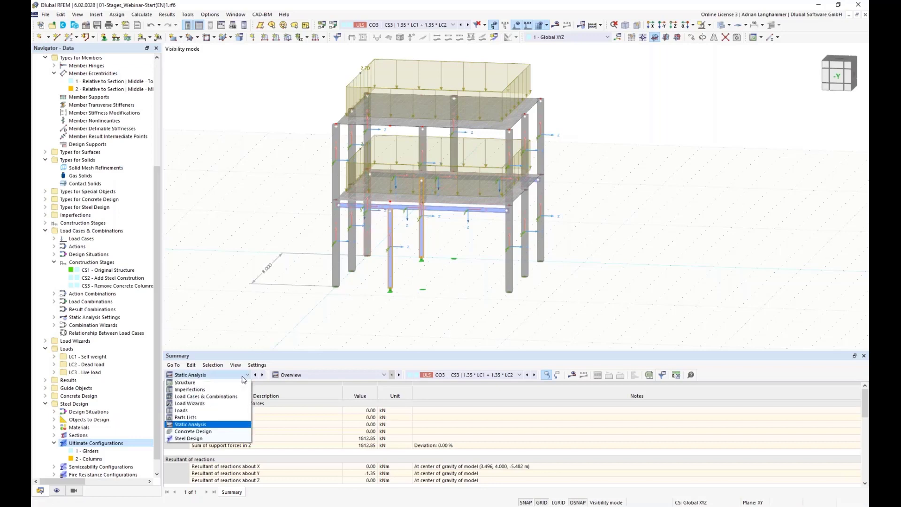
click(223, 438)
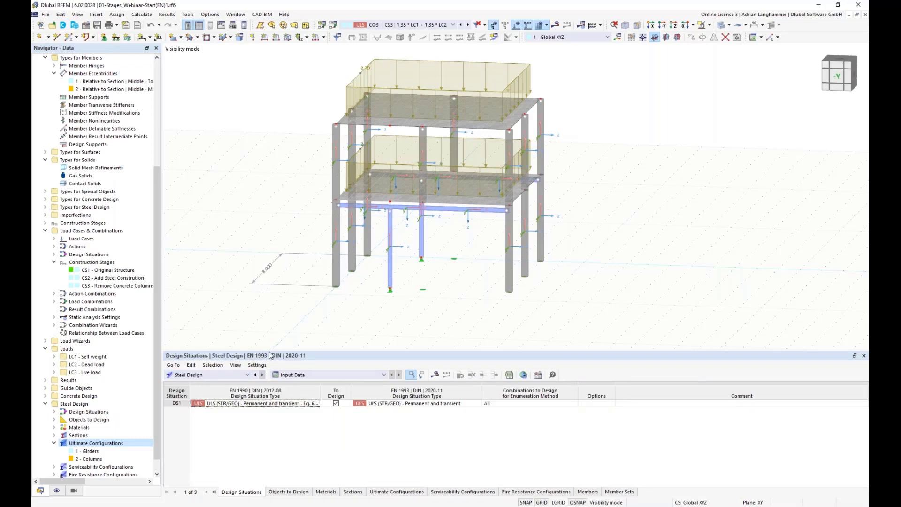
drag(270, 353, 273, 327)
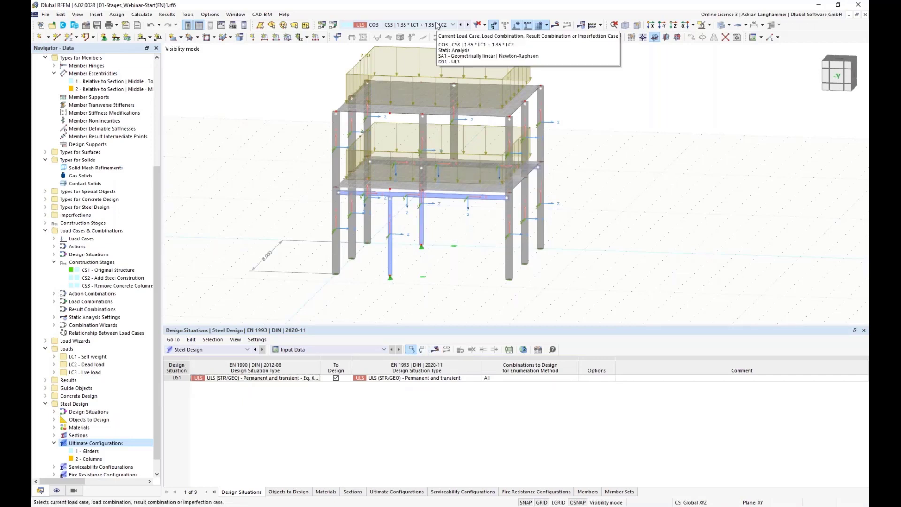
click(437, 24)
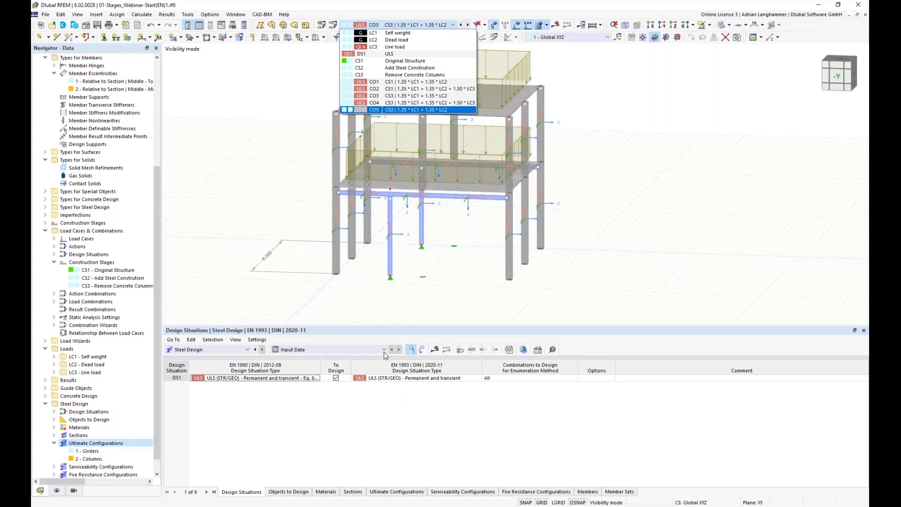
Decline starting the steel design calculation and show the table of objects to design
click(433, 351)
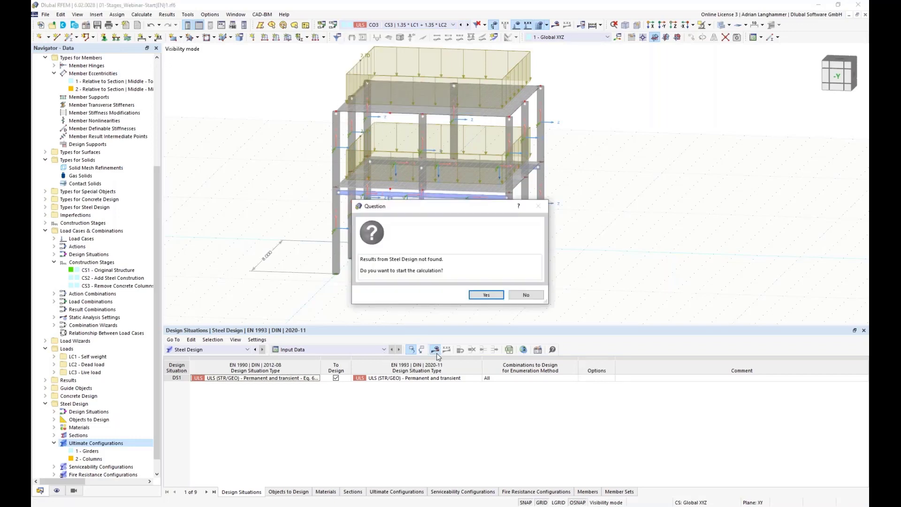
click(527, 295)
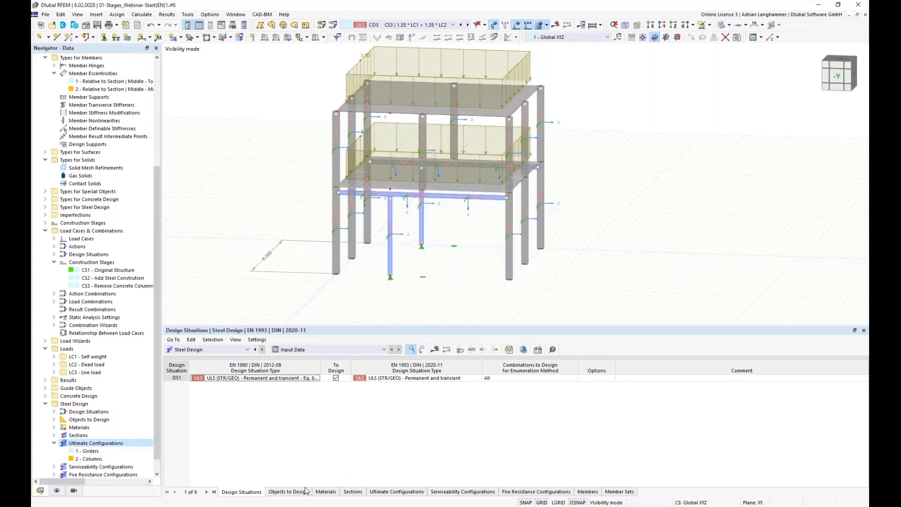
click(304, 491)
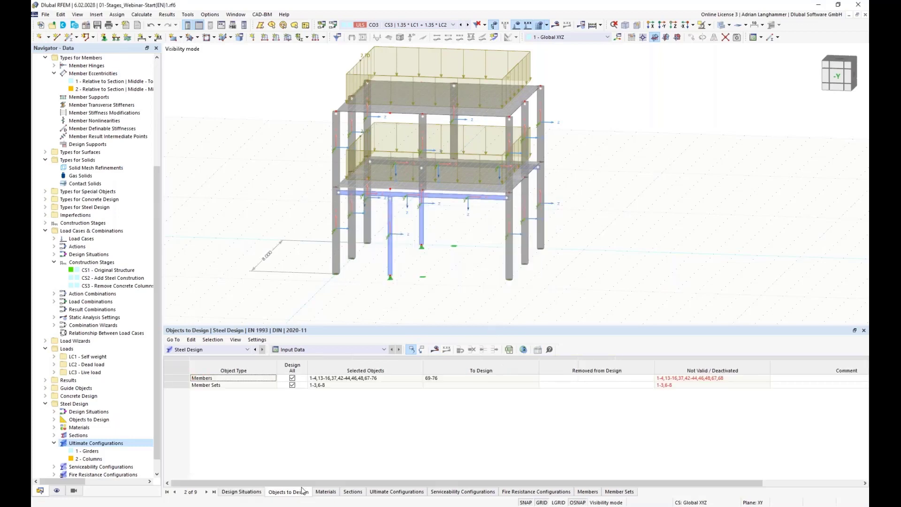
Turn off designing all members and member sets, and assign only girders 71-76 and columns 69-70 to the steel design
click(292, 385)
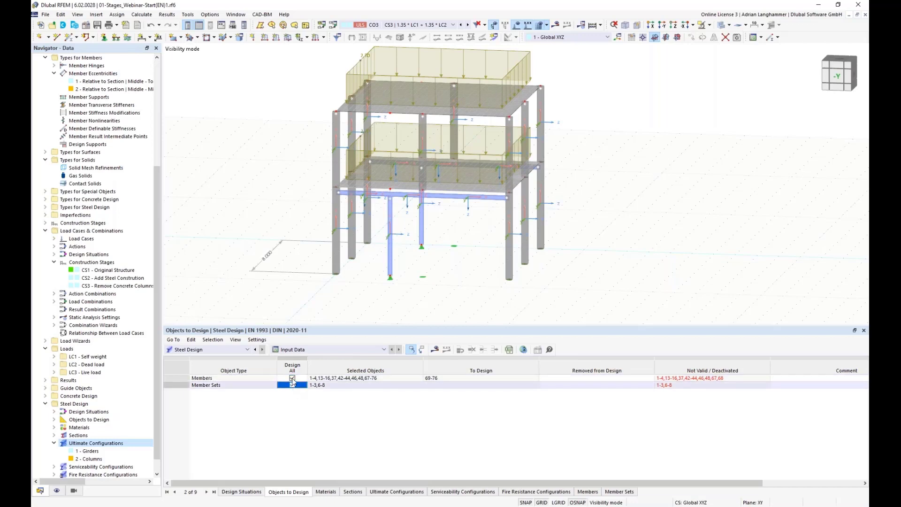
click(292, 378)
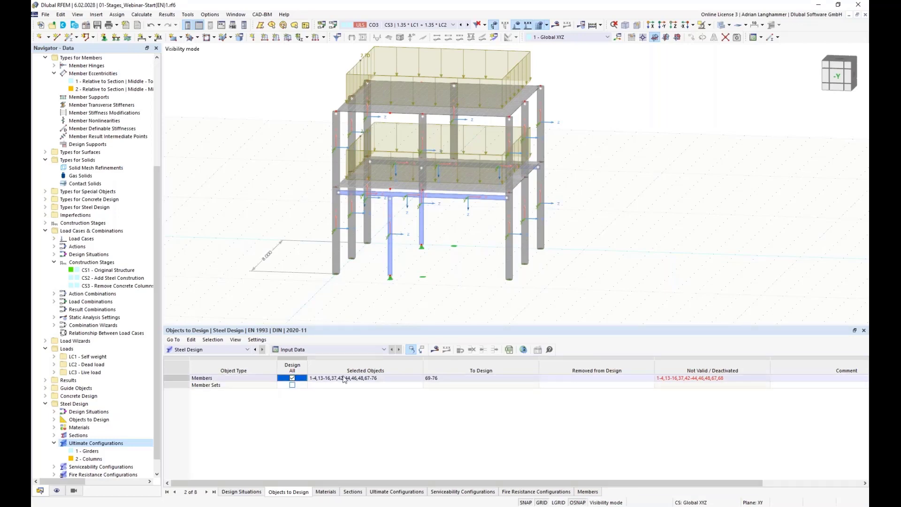
click(383, 378)
click(419, 378)
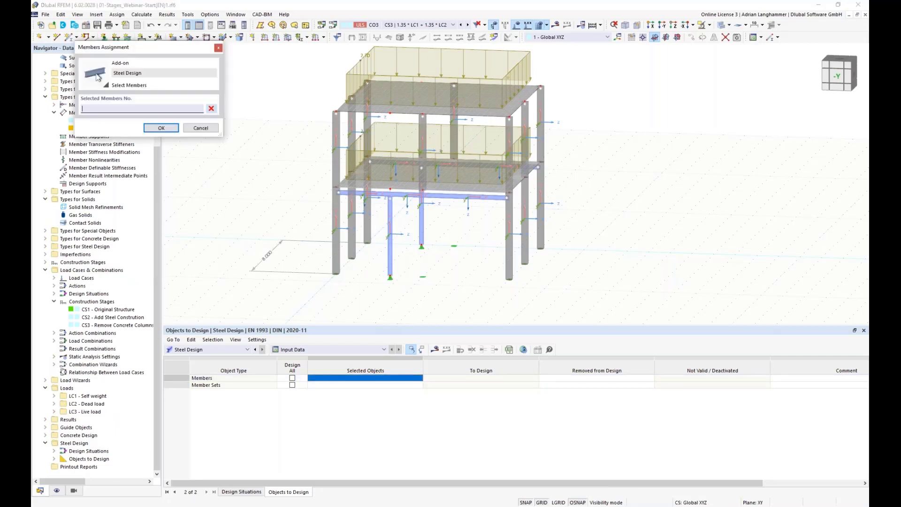
click(373, 195)
click(395, 163)
click(433, 163)
click(466, 164)
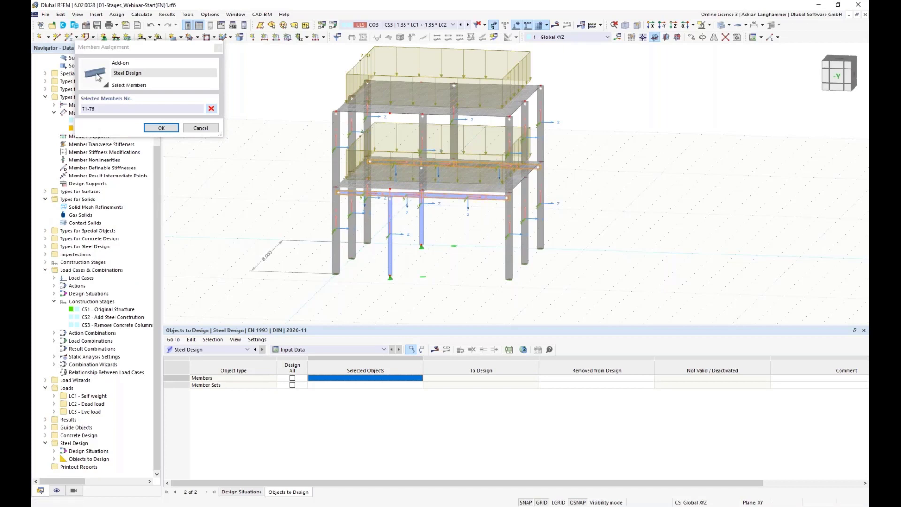
click(421, 216)
click(391, 219)
click(161, 127)
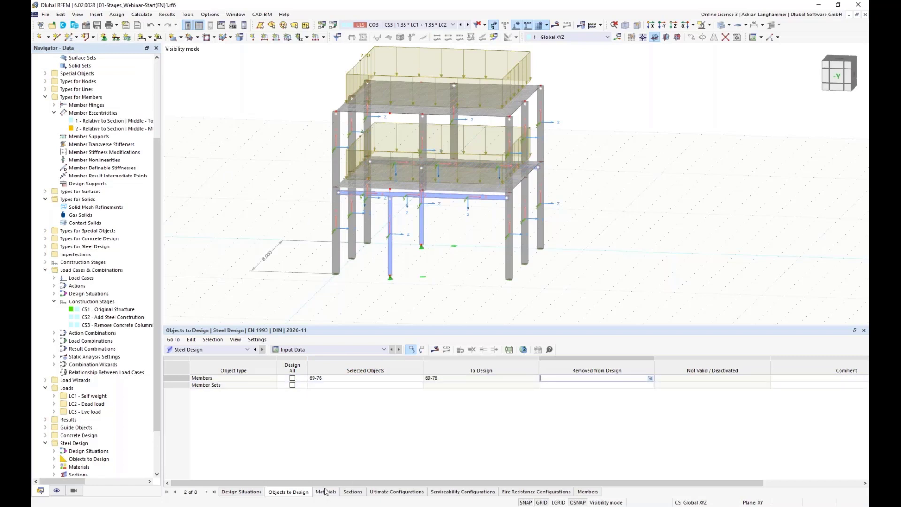
Run the steel design calculation and review the design ratios on members by construction stage
click(435, 349)
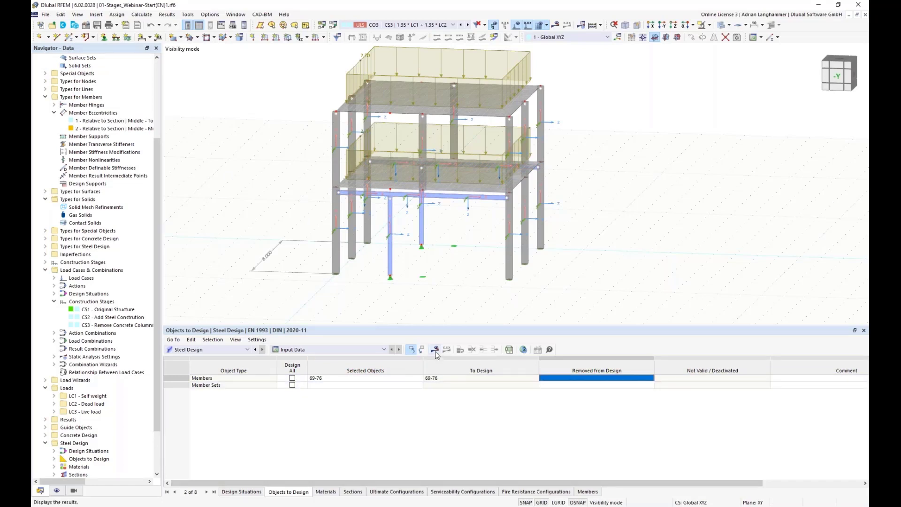
click(485, 294)
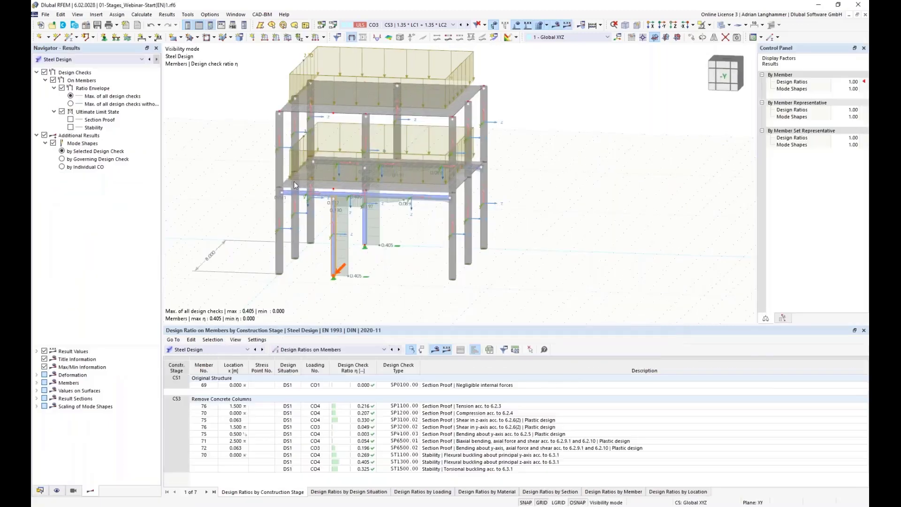
mouse_move(238, 181)
ctrl+middle_down()
mouse_move(241, 168)
mouse_move(244, 187)
mouse_move(240, 181)
ctrl+middle_up()
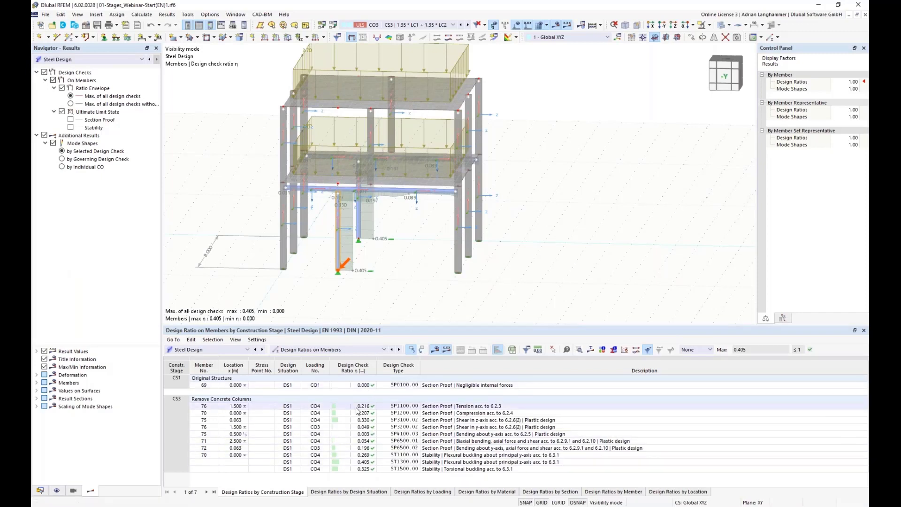
click(174, 400)
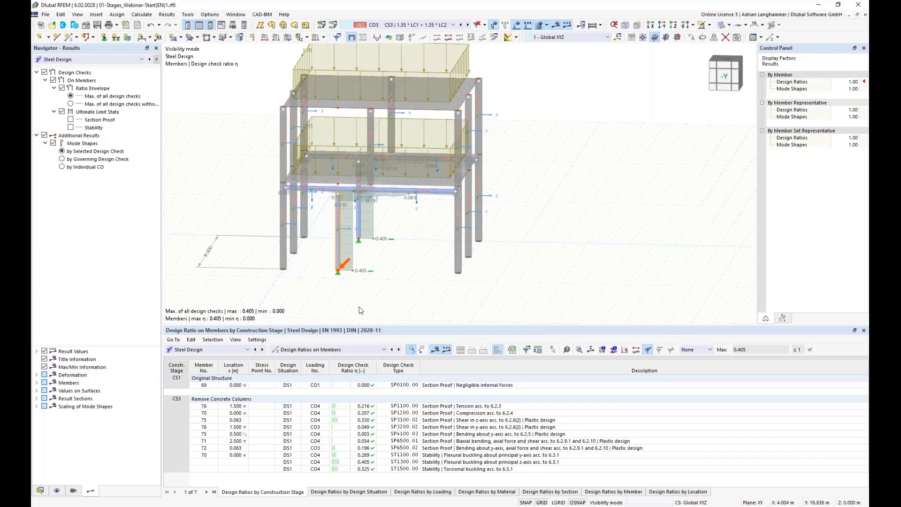
mouse_move(381, 297)
middle_down()
mouse_move(408, 294)
mouse_move(369, 306)
mouse_move(399, 299)
middle_up()
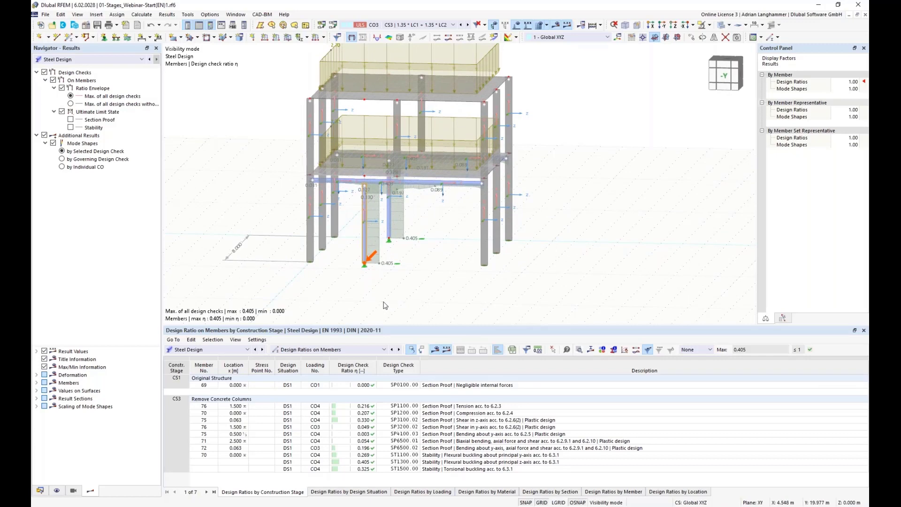
middle_drag(408, 294, 415, 304)
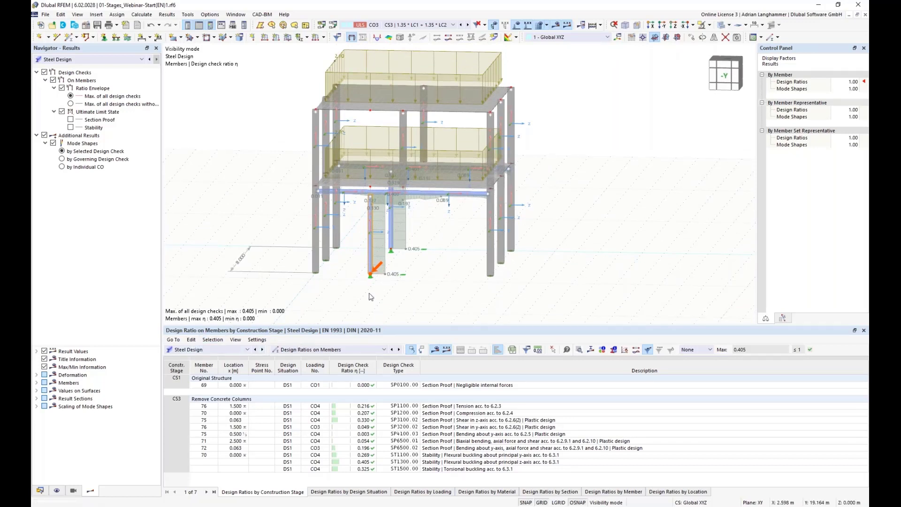
Switch the tables to Concrete Design and run the concrete design calculation
click(231, 354)
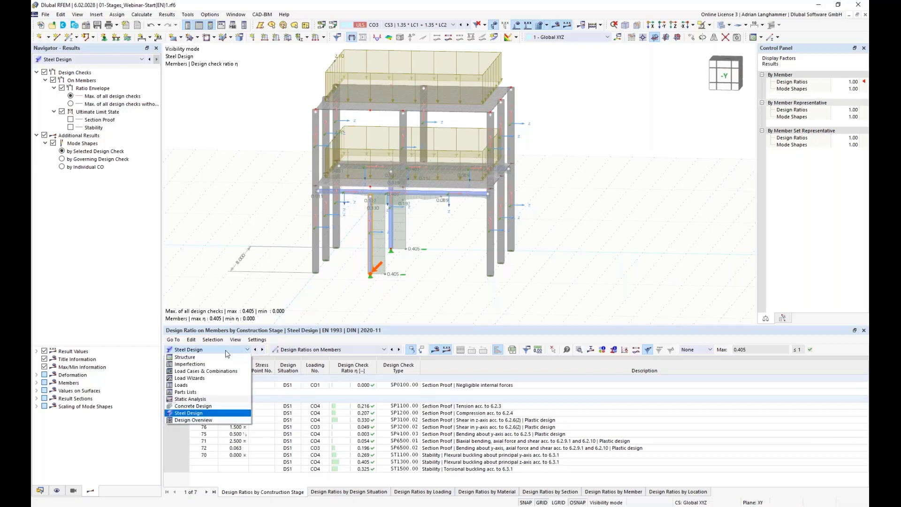
click(216, 411)
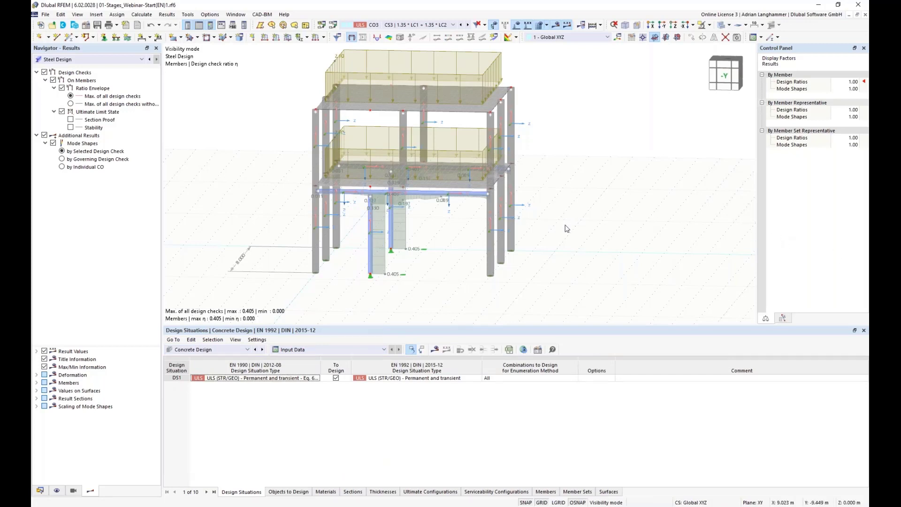
click(434, 350)
click(472, 297)
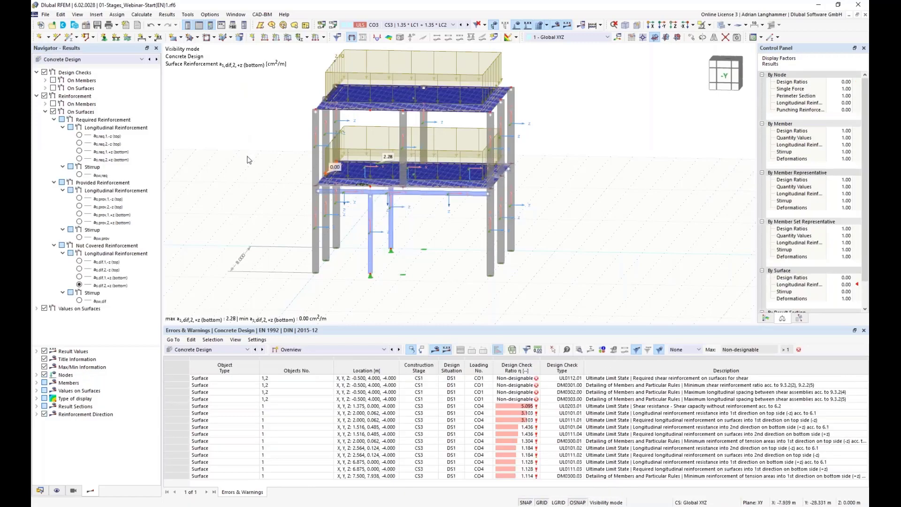
Display the concrete design results for construction stage CS1, Original Structure
click(420, 25)
click(412, 60)
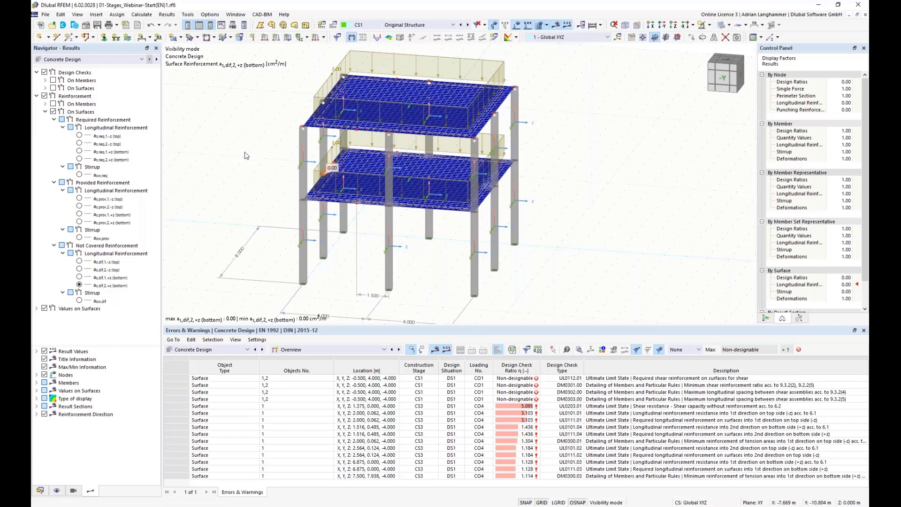
middle_drag(244, 141, 258, 145)
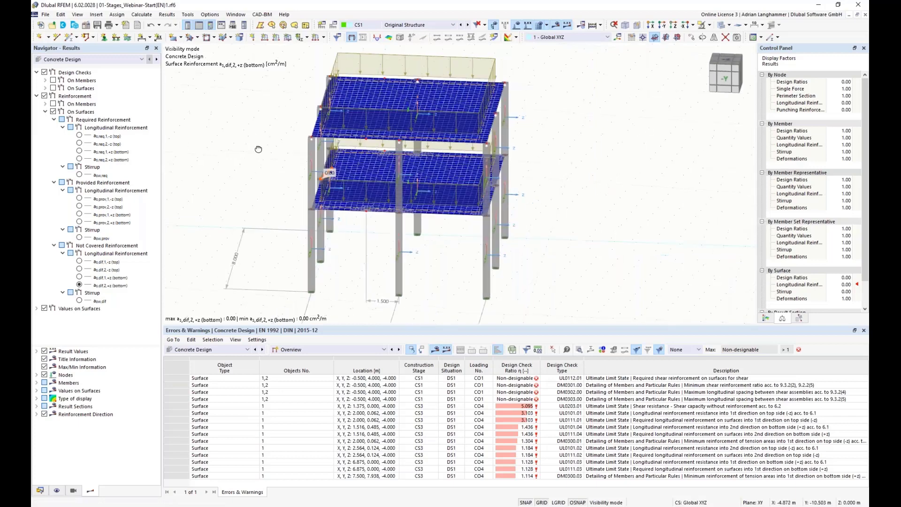
Hide the loads, show the colour scale, and check the slabs' not covered longitudinal reinforcement in both directions, top and bottom
click(79, 262)
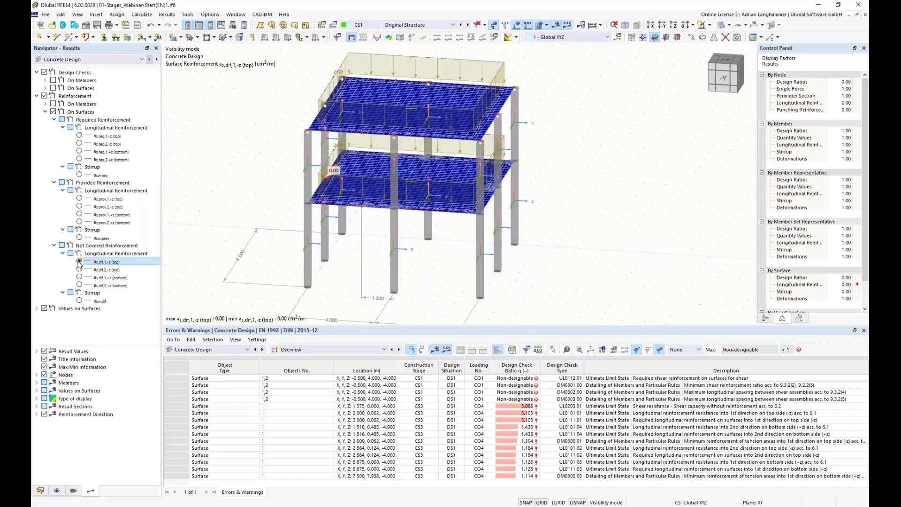
click(516, 25)
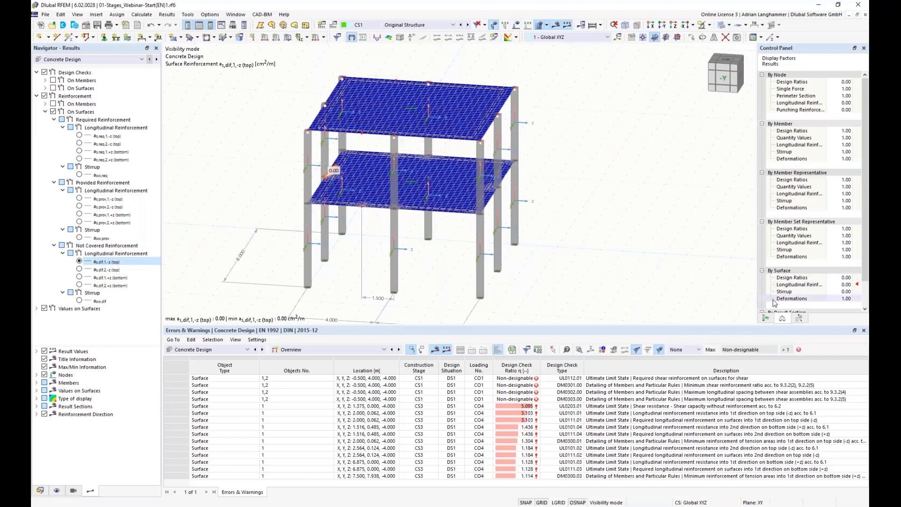
click(766, 318)
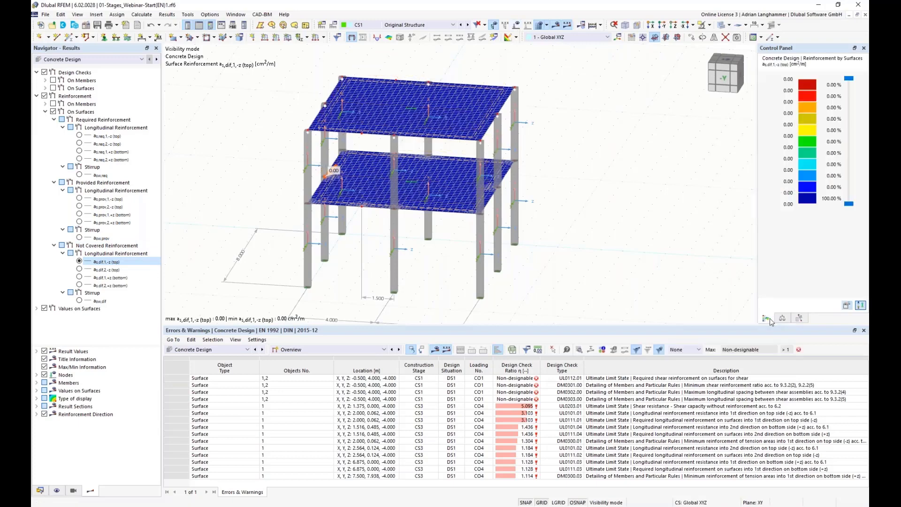
click(78, 269)
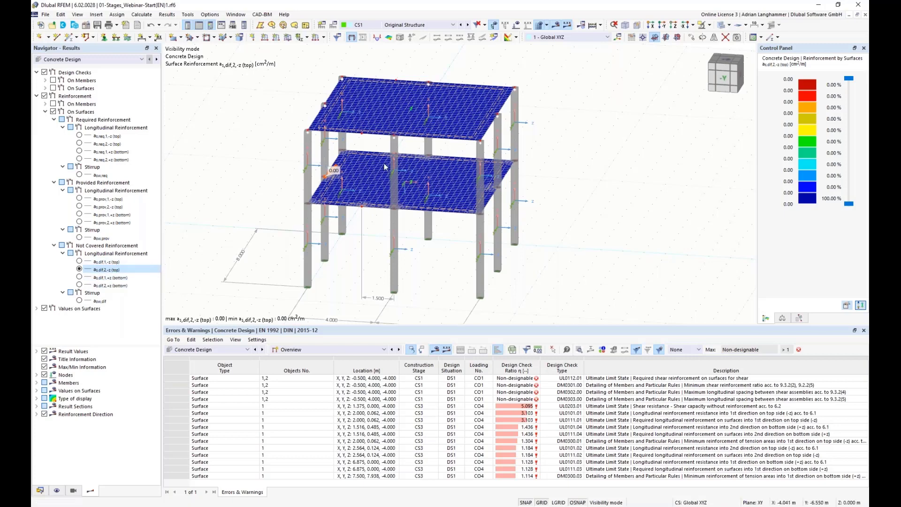
click(79, 277)
click(80, 285)
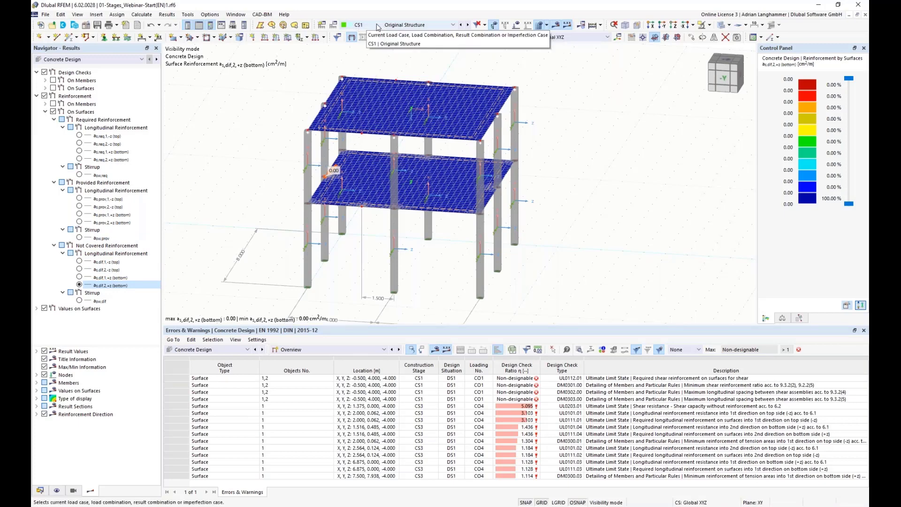
Display the concrete design results for construction stage CS3, Remove Concrete Columns
click(408, 26)
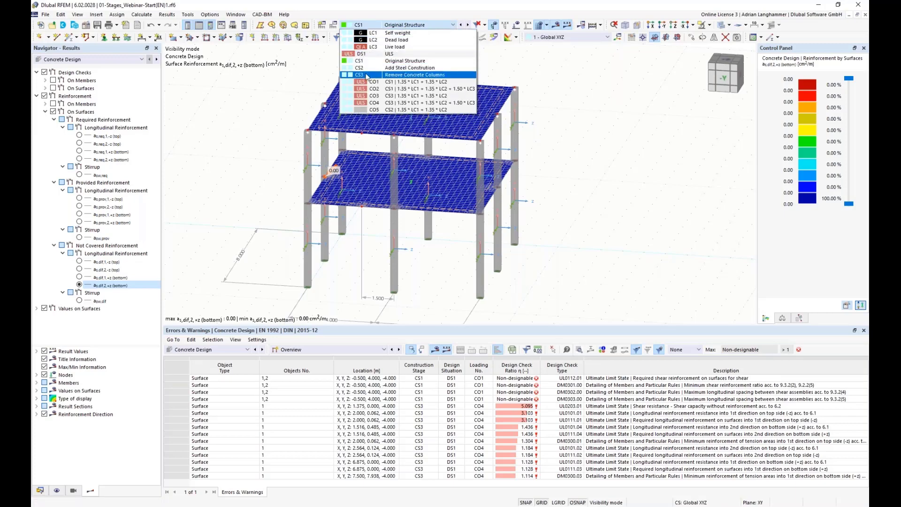
click(410, 76)
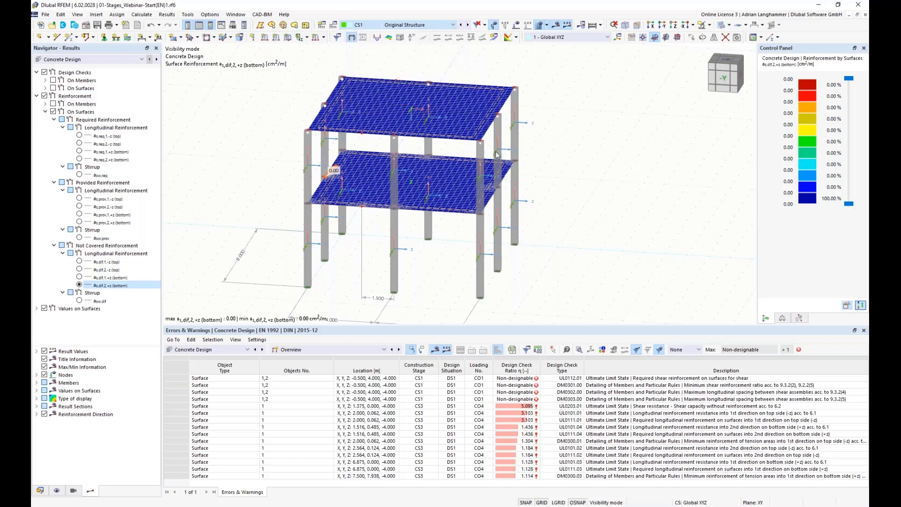
mouse_move(572, 195)
ctrl+middle_down()
mouse_move(562, 206)
mouse_move(569, 205)
ctrl+middle_up()
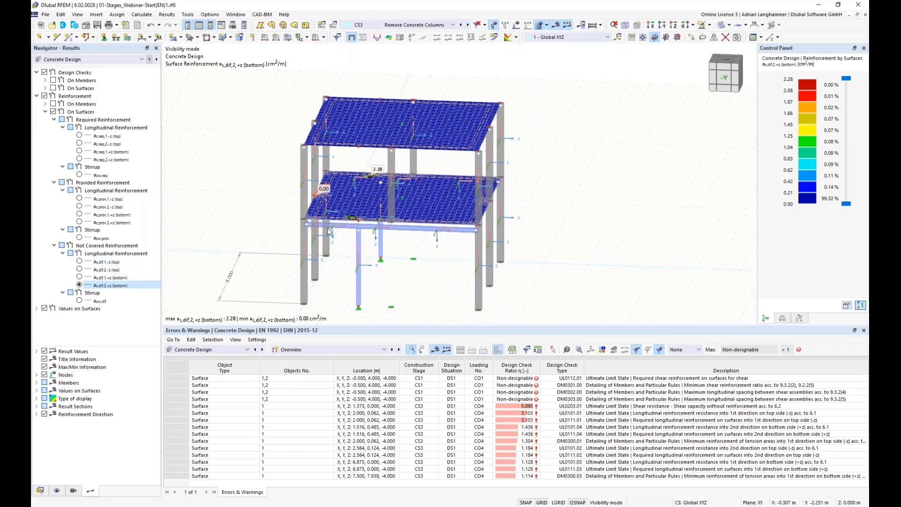
Examine the not covered top reinforcement in direction 1 on the lower slab, close up around the steel columns
click(79, 261)
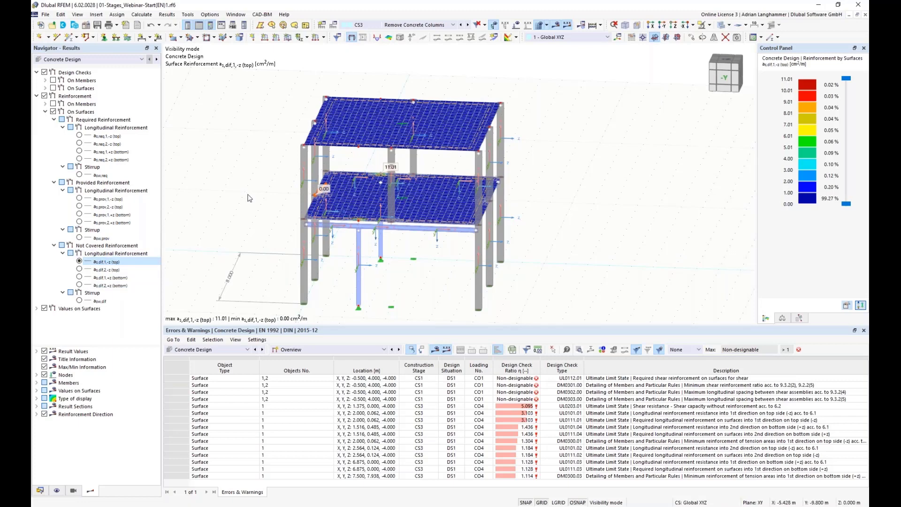
middle_drag(249, 194, 232, 189)
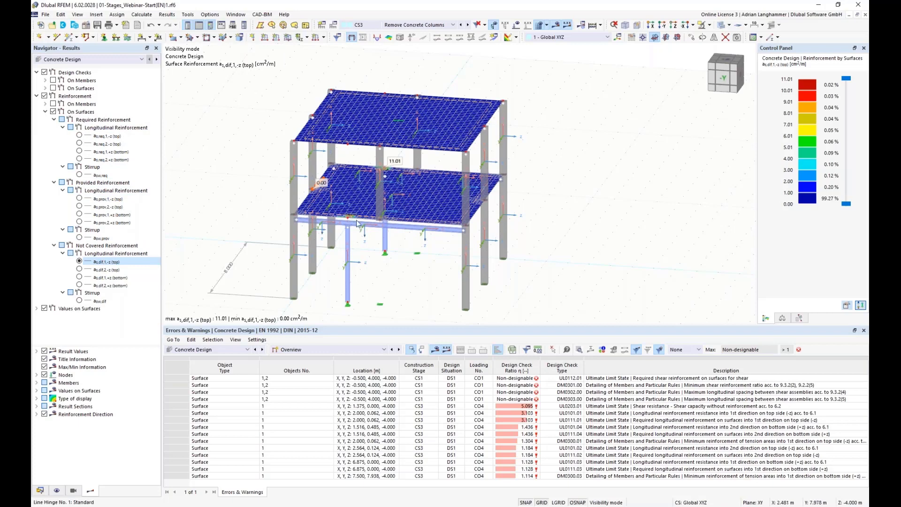
mouse_move(356, 219)
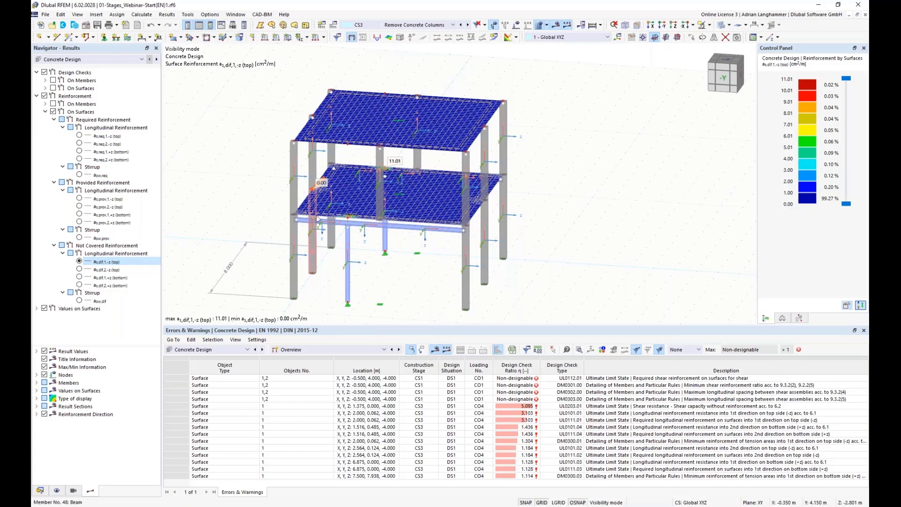
middle_drag(348, 211, 398, 215)
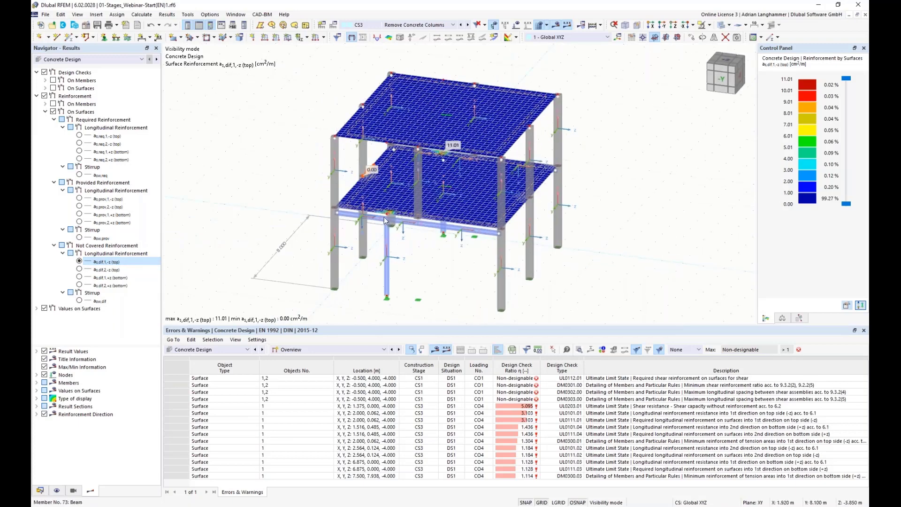
scroll(385, 220, up, 6)
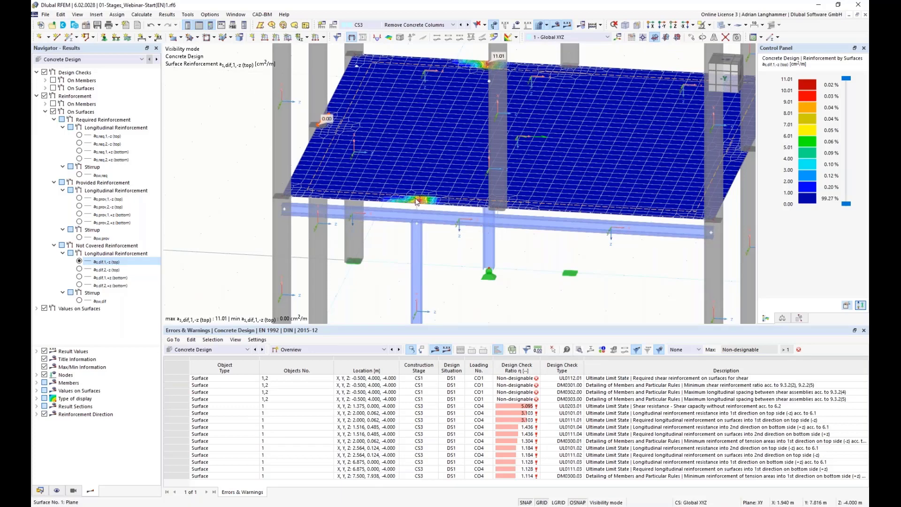
middle_drag(428, 203, 434, 189)
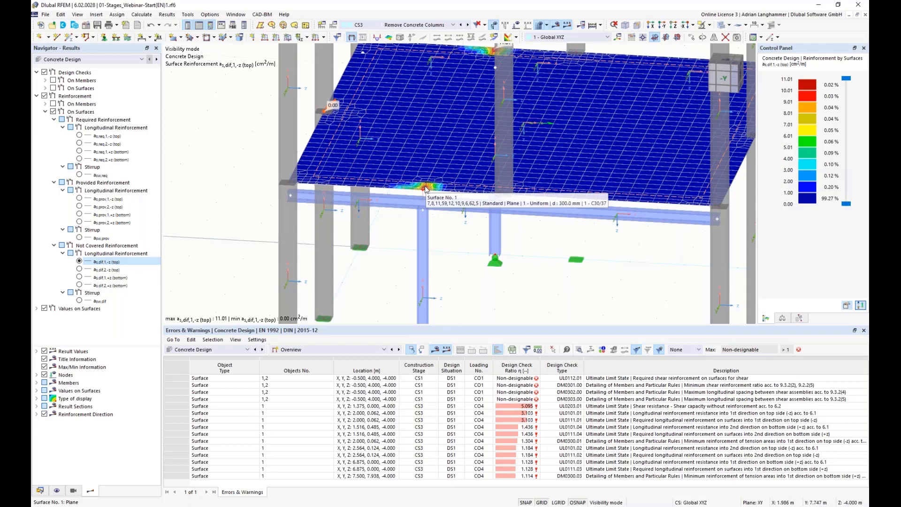
scroll(458, 254, down, 1)
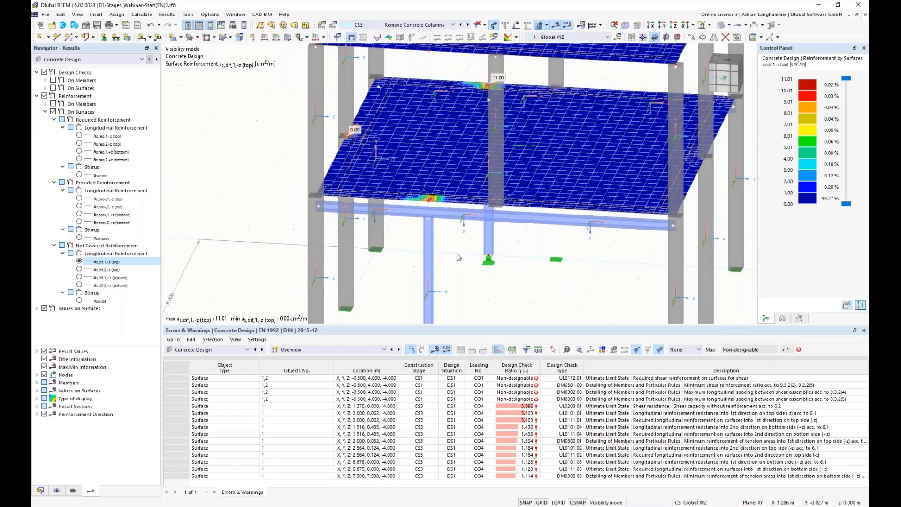
scroll(457, 252, down, 1)
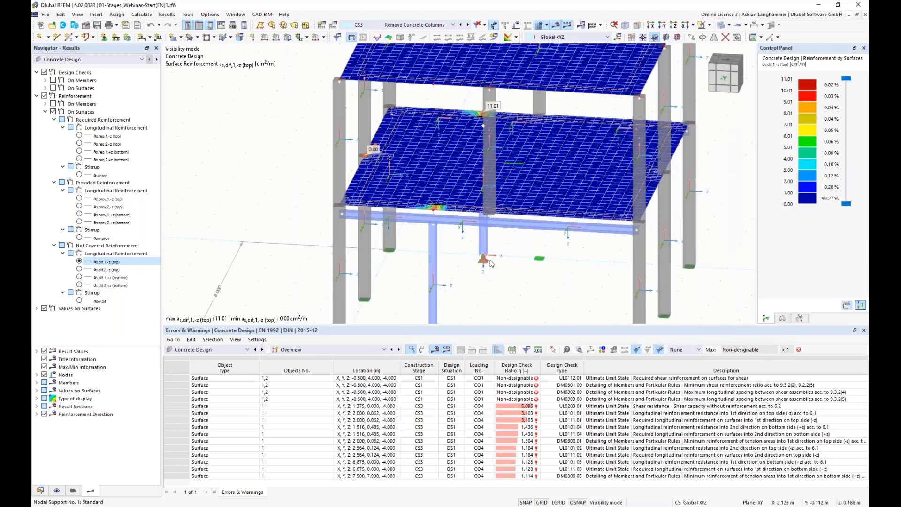
ctrl+middle_drag(495, 265, 432, 200)
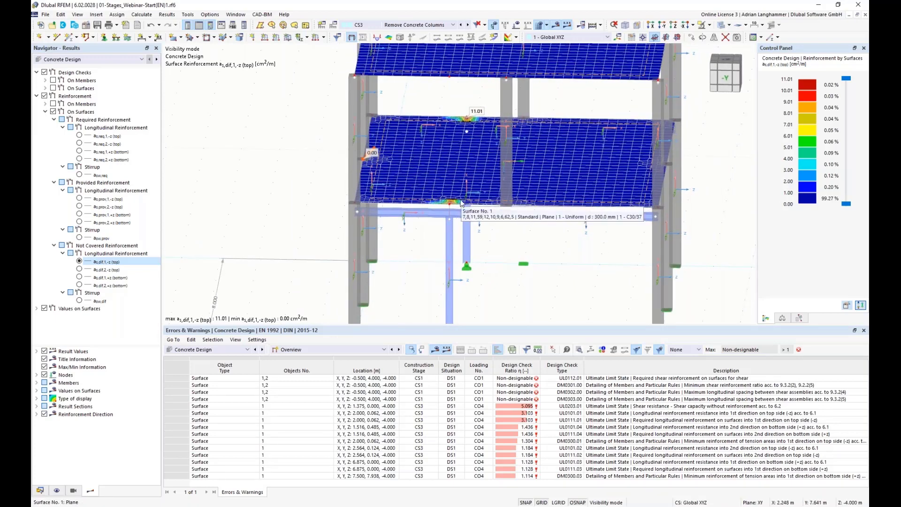
ctrl+middle_drag(479, 221, 407, 201)
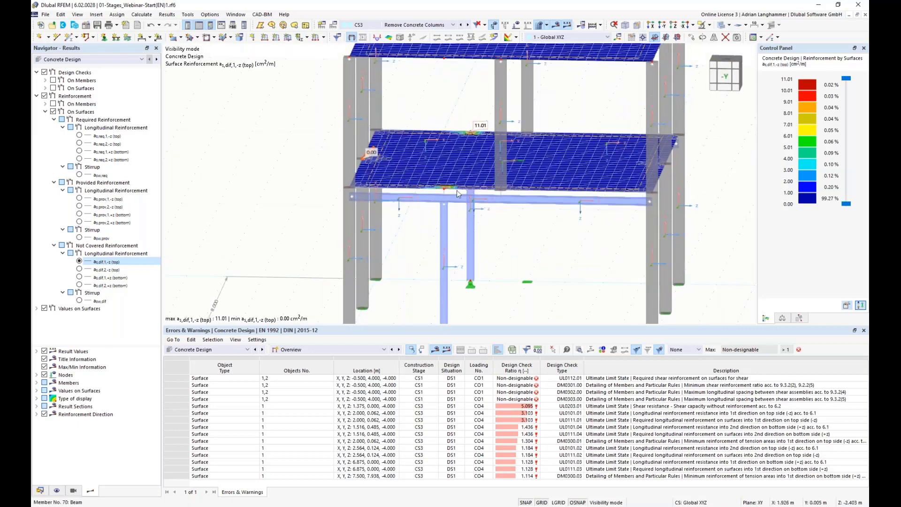
ctrl+middle_drag(523, 224, 507, 208)
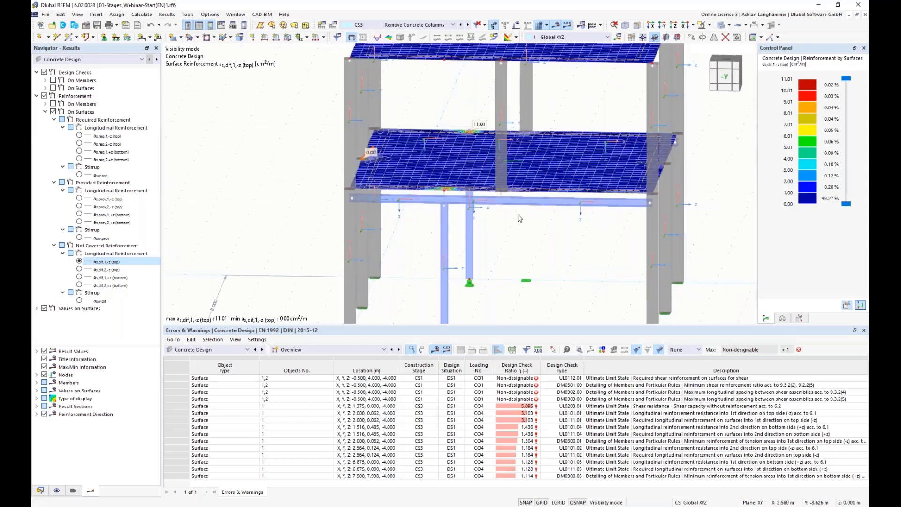
Examine the lower slab's not covered top reinforcement together with the HEA 200 girder and steel columns supporting the slab edge
ctrl+middle_drag(549, 248, 375, 216)
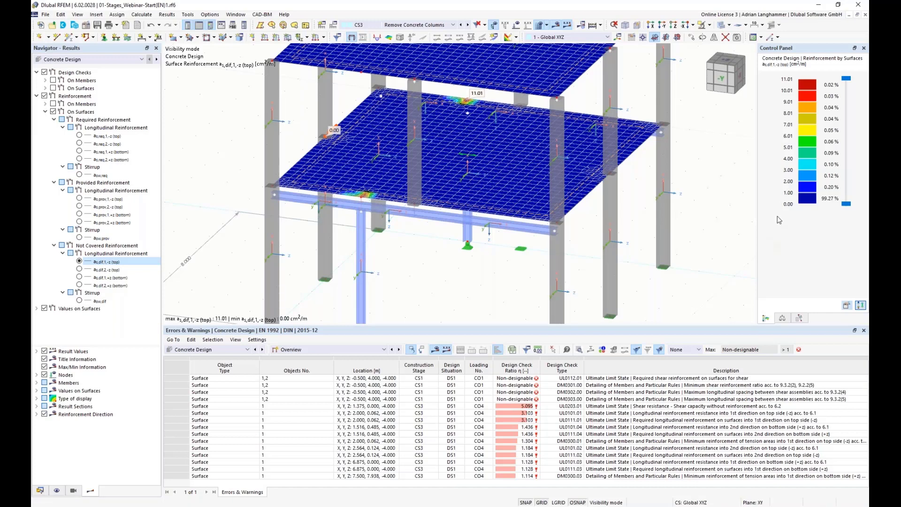
middle_drag(447, 275, 486, 241)
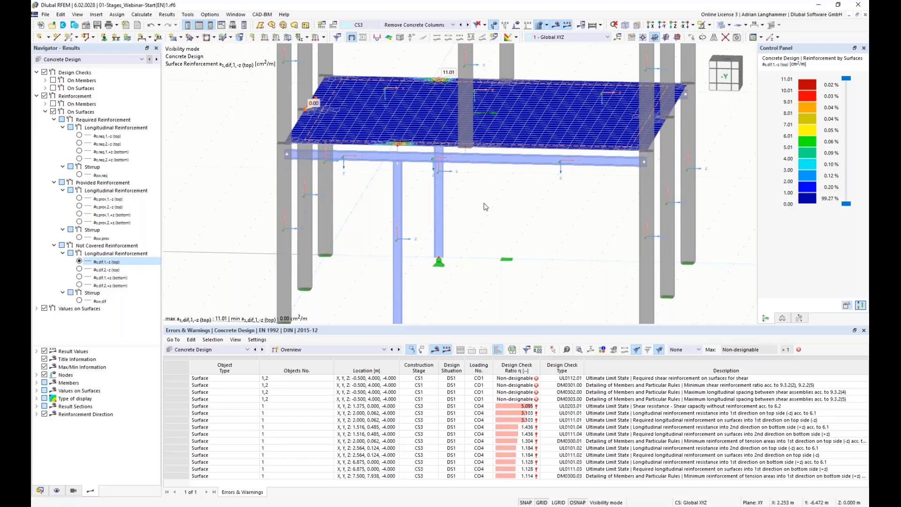
ctrl+middle_drag(513, 216, 506, 215)
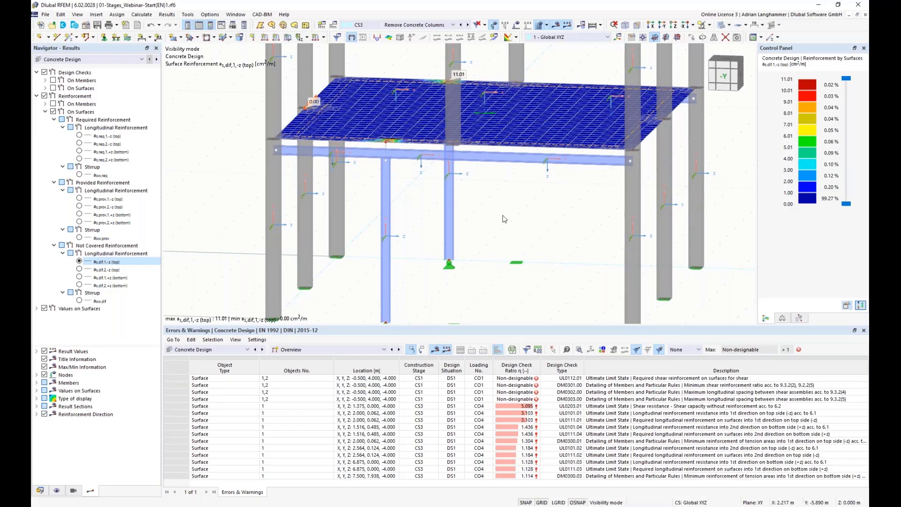
middle_drag(418, 244, 414, 244)
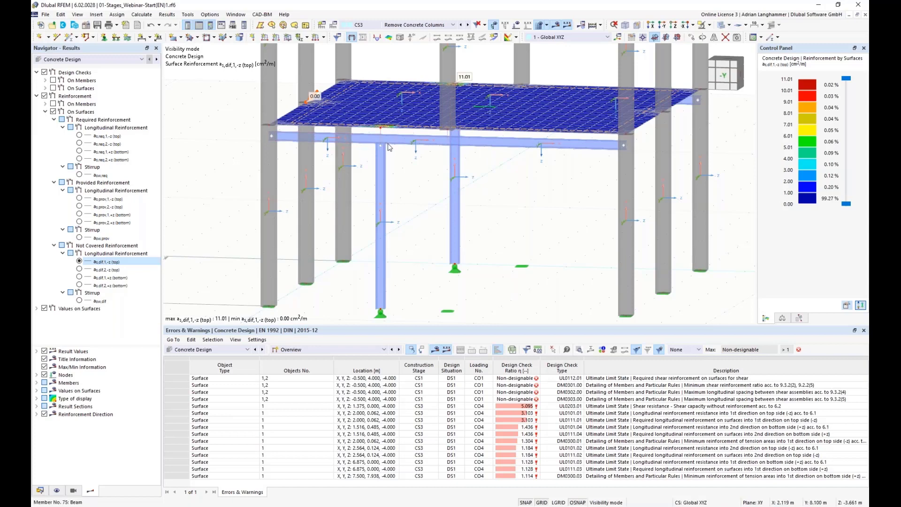
scroll(391, 146, up, 2)
scroll(391, 144, up, 2)
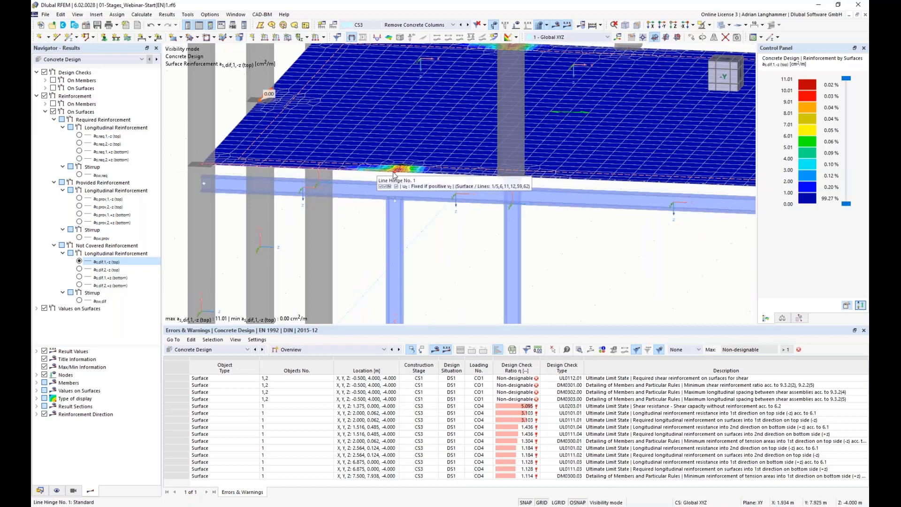
scroll(376, 172, up, 1)
scroll(390, 185, up, 1)
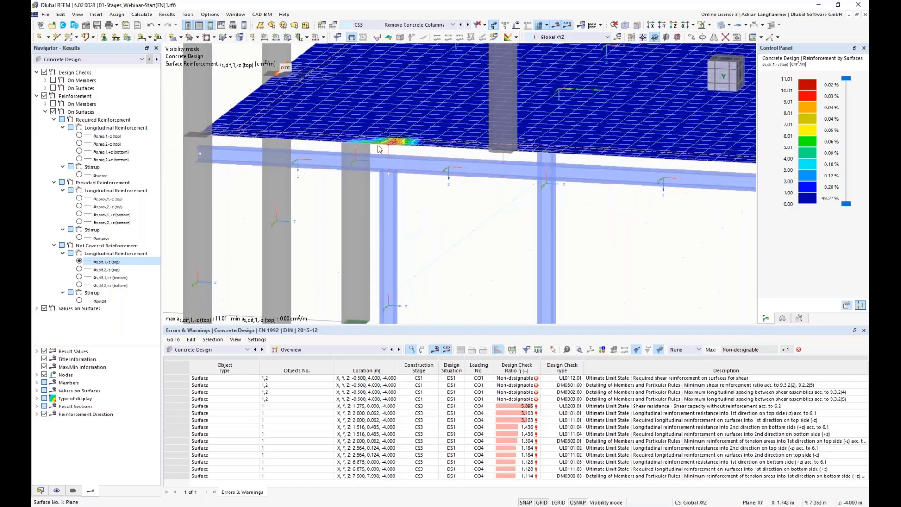
middle_drag(395, 157, 465, 172)
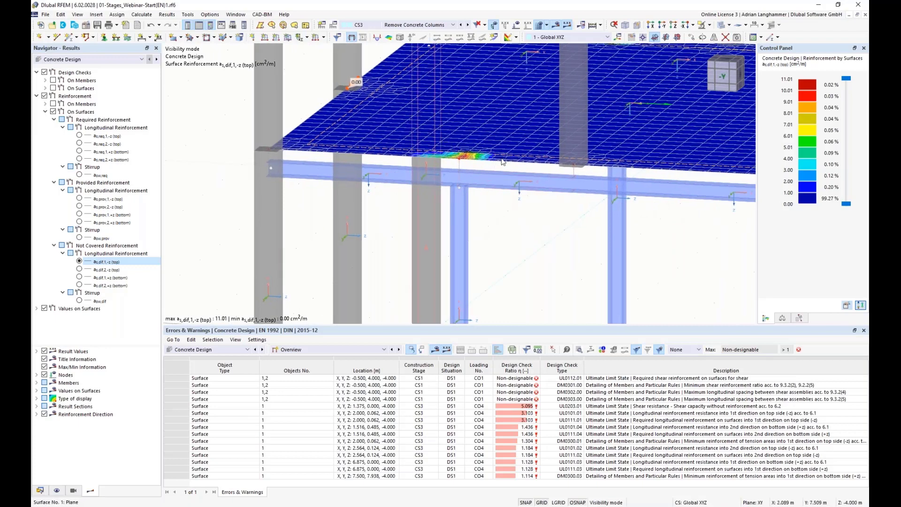
ctrl+middle_drag(460, 172, 479, 181)
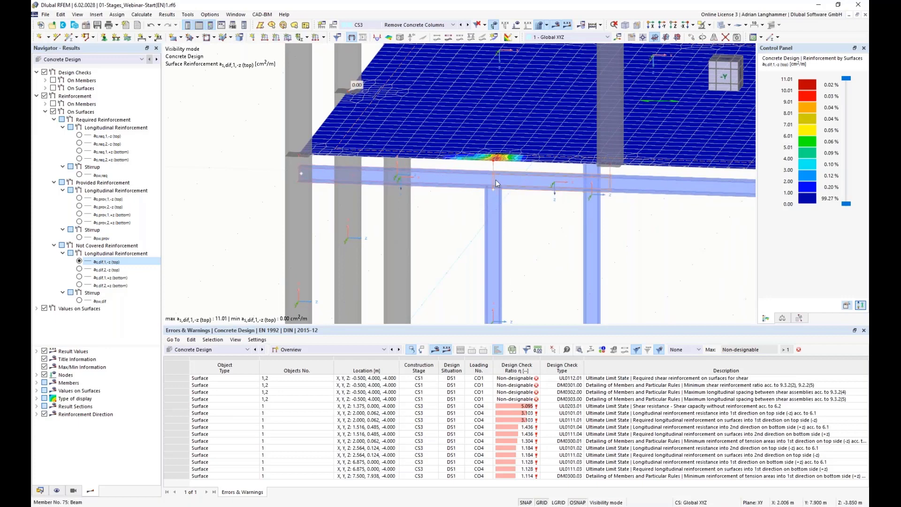
ctrl+middle_drag(457, 225, 429, 190)
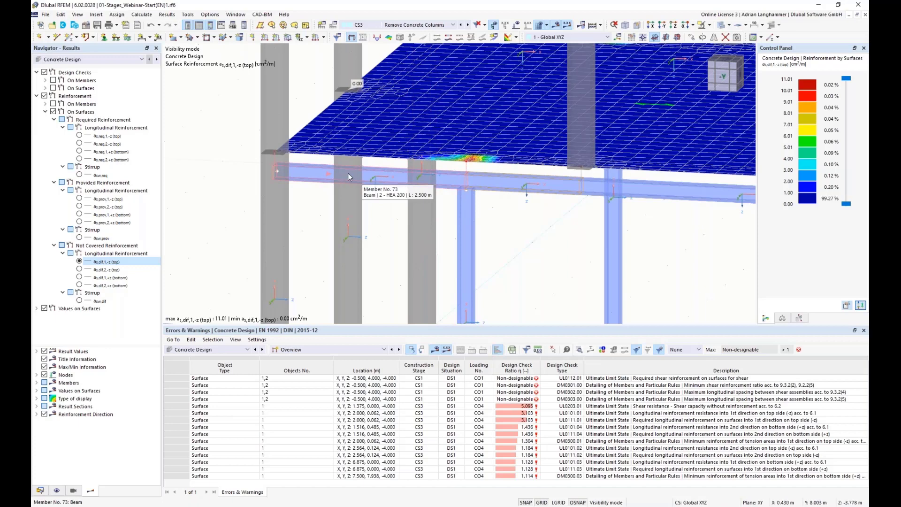
ctrl+middle_drag(512, 219, 506, 220)
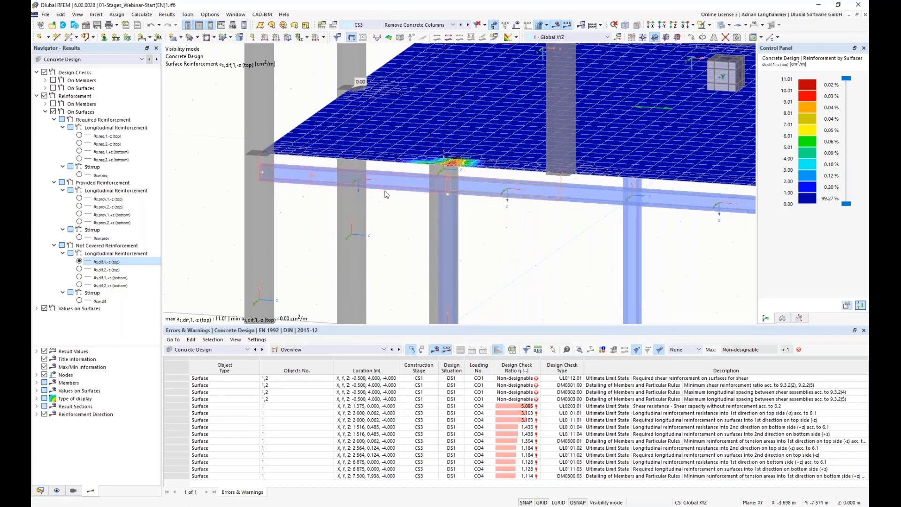
scroll(507, 247, down, 4)
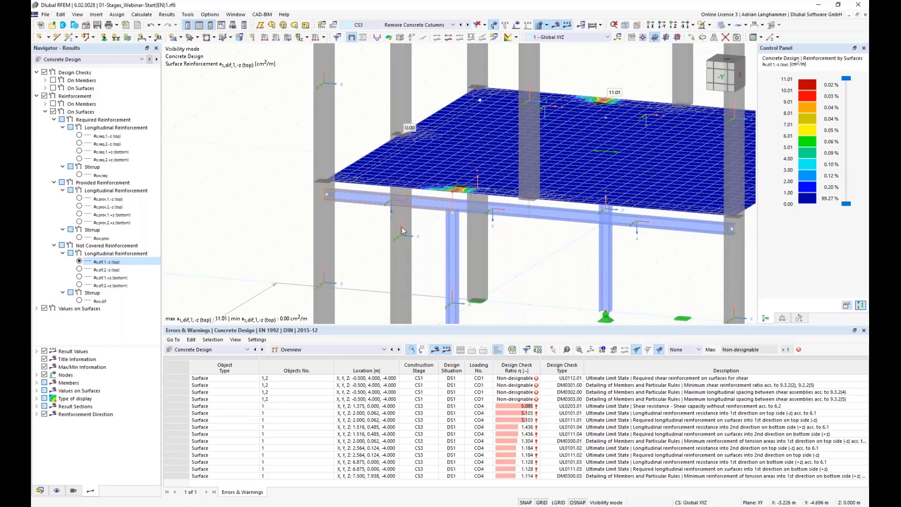
Assign section 4 - I 340/400/20/20/0 to the six selected steel girder members and accept deleting all results including the mesh
ctrl+middle_drag(562, 244, 543, 131)
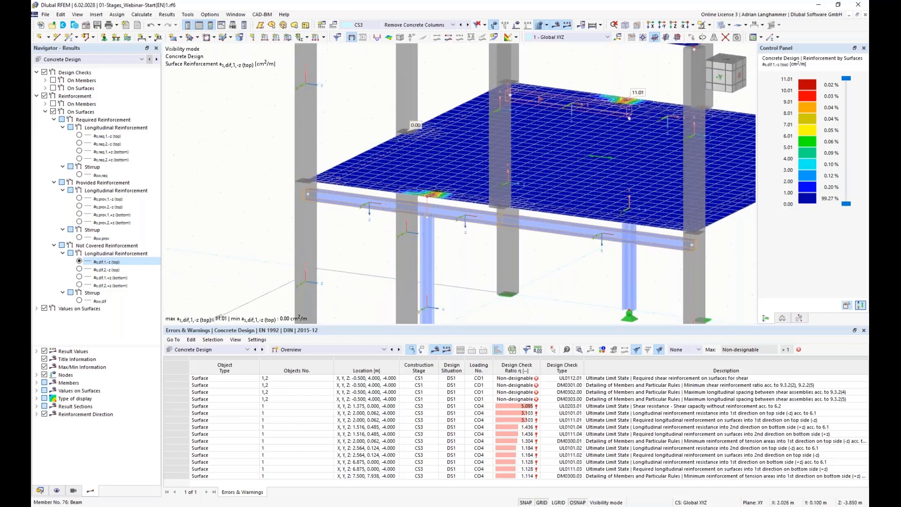
middle_drag(576, 155, 483, 159)
right_click(641, 132)
mouse_move(686, 168)
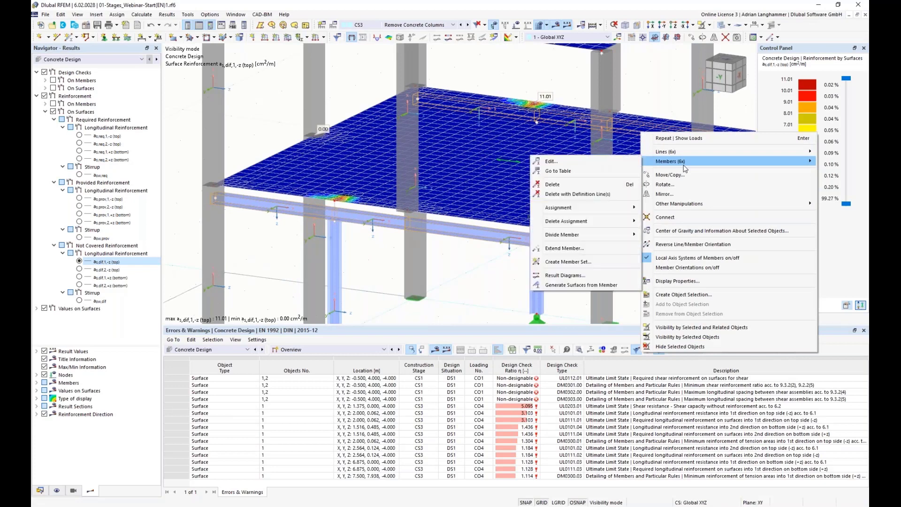
click(558, 162)
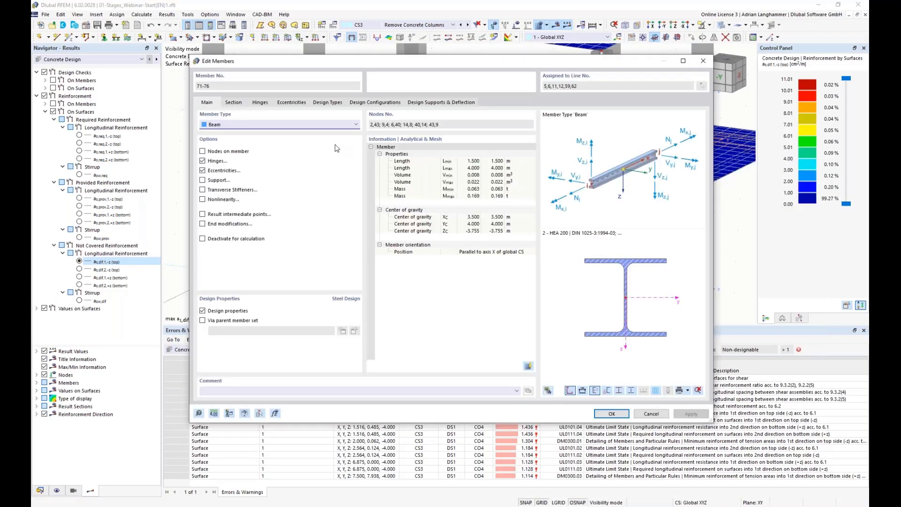
click(240, 102)
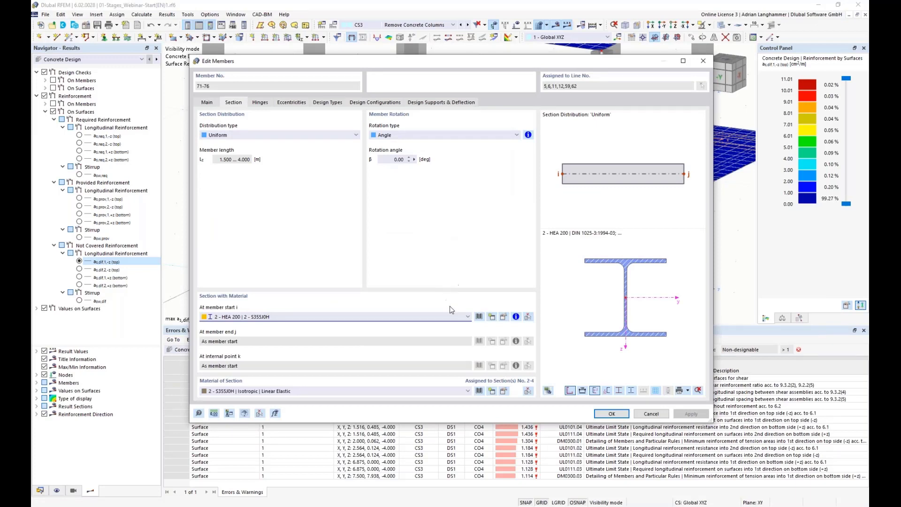
click(467, 318)
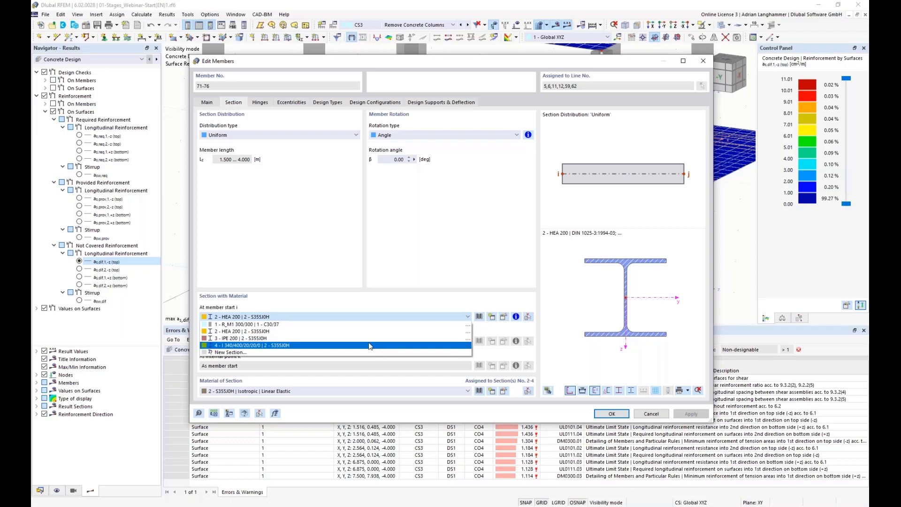
click(371, 346)
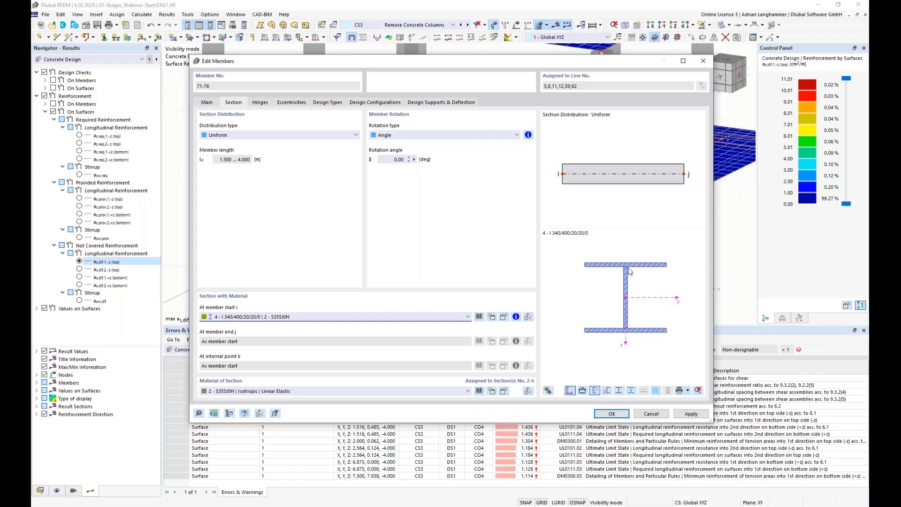
click(611, 414)
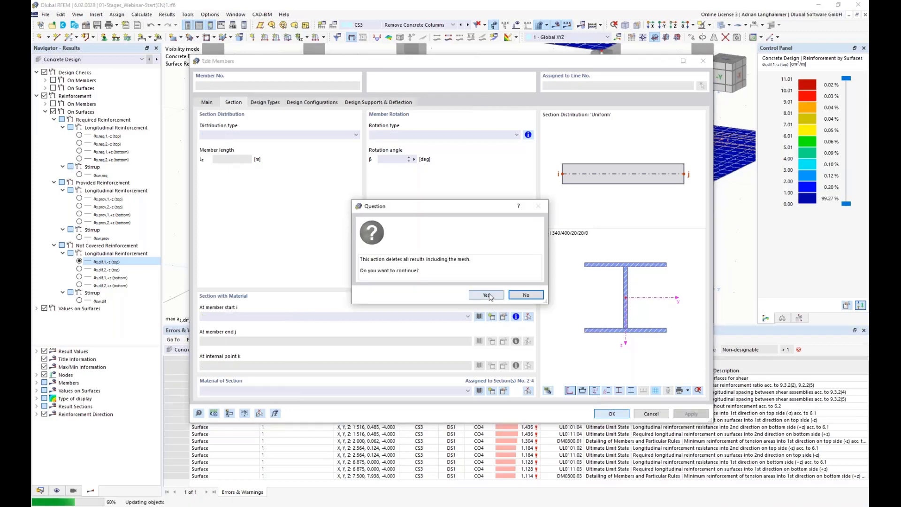
click(490, 295)
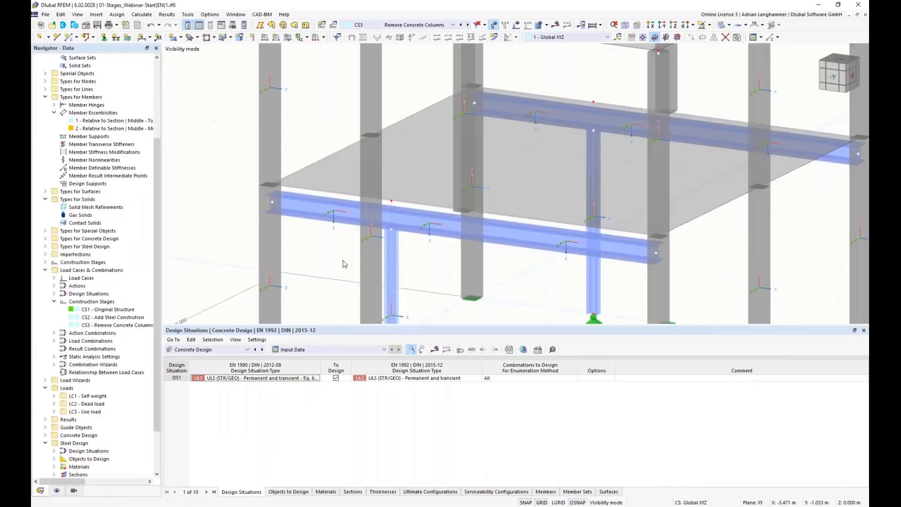
Select all six steel girder members below the lower slab and remove their eccentricities
ctrl+click(427, 214)
ctrl+click(506, 229)
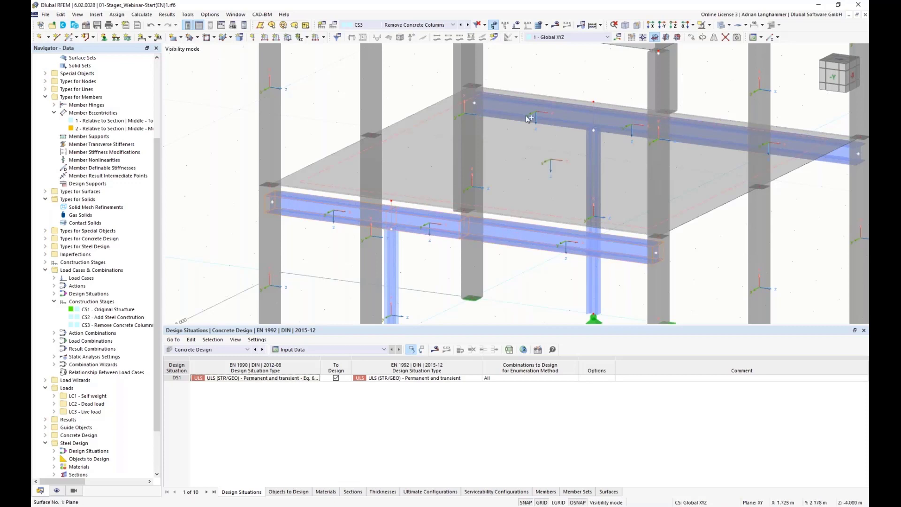
ctrl+click(542, 114)
ctrl+click(608, 115)
ctrl+click(698, 126)
right_click(297, 205)
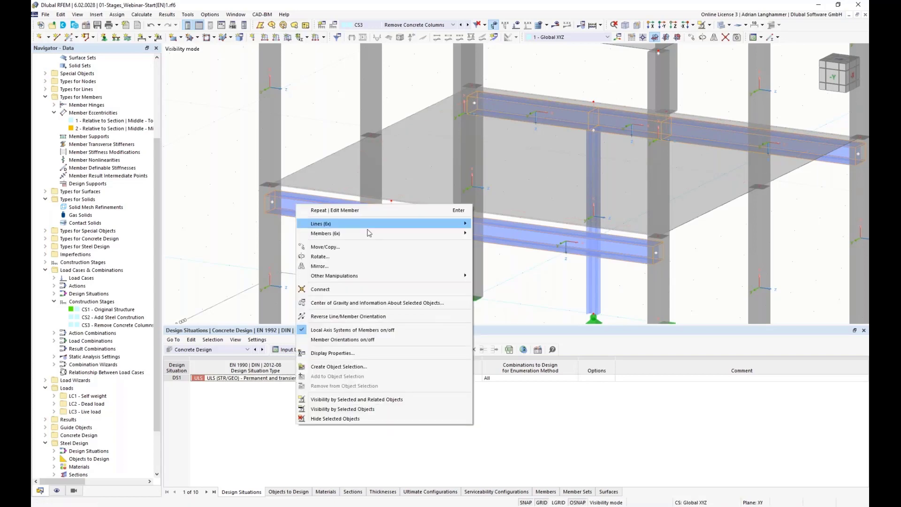
mouse_move(397, 239)
click(484, 236)
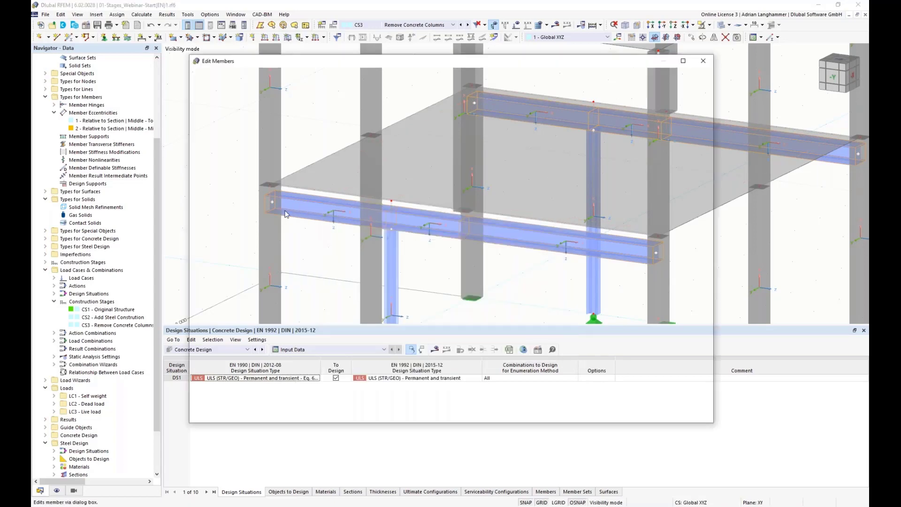
click(202, 171)
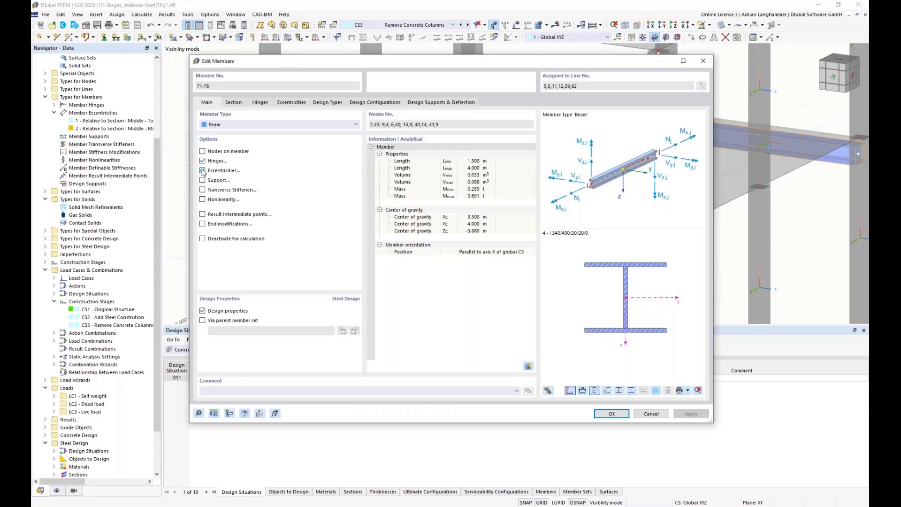
click(611, 413)
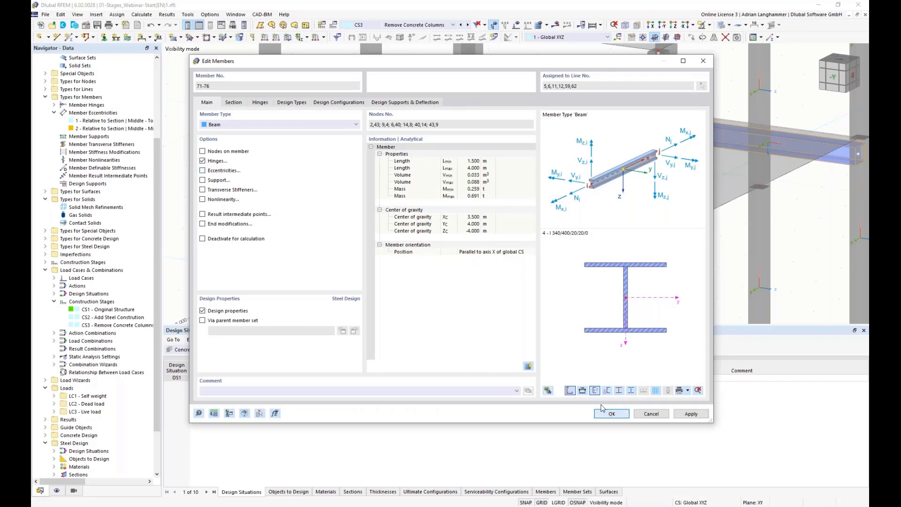
Inspect the position of both steel girders relative to the lower slab and the columns from several directions
ctrl+middle_drag(504, 286, 491, 286)
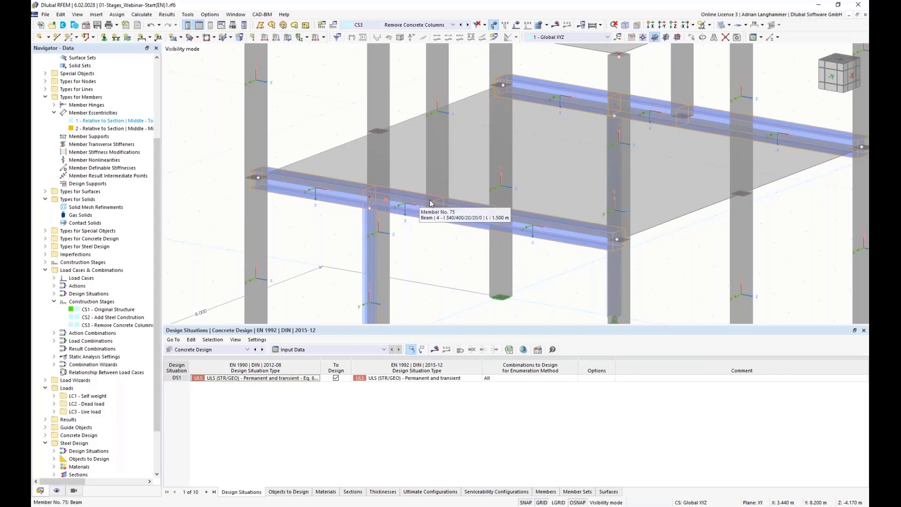
ctrl+middle_drag(431, 238, 386, 208)
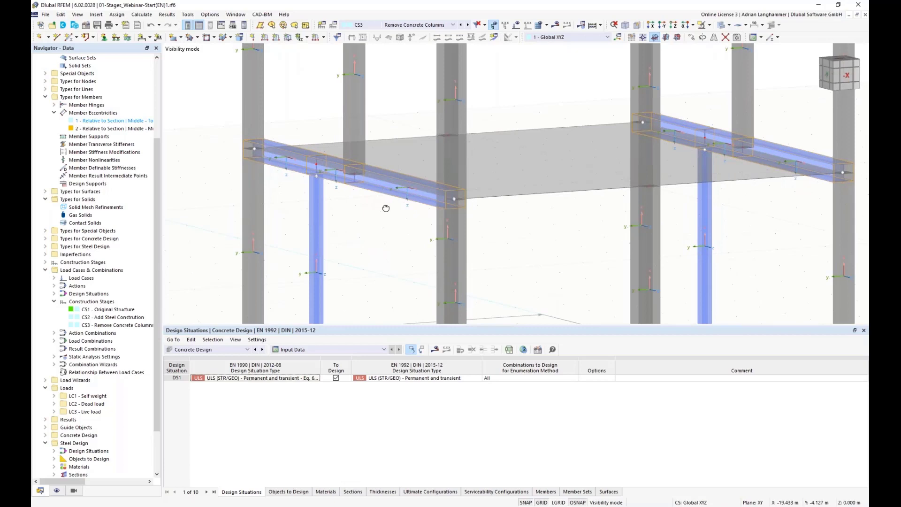
ctrl+middle_drag(383, 233, 476, 244)
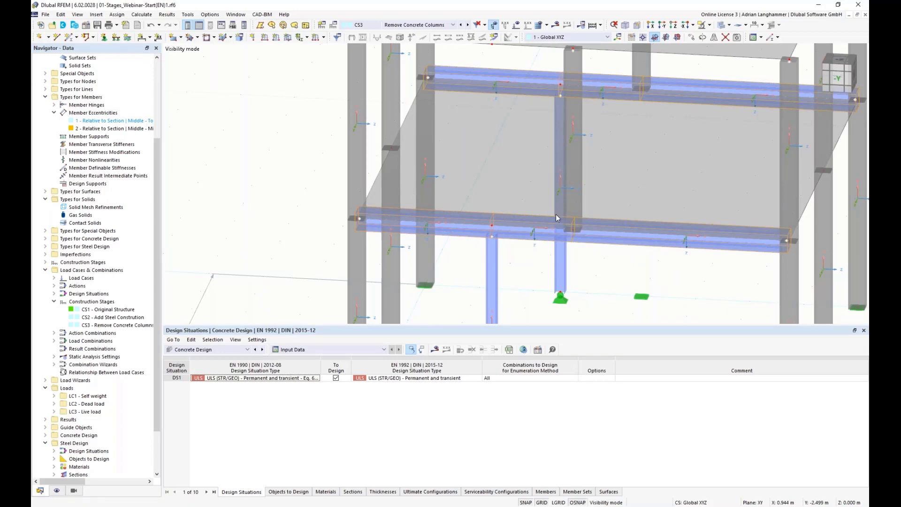
middle_drag(493, 246, 417, 233)
ctrl+middle_drag(417, 233, 346, 174)
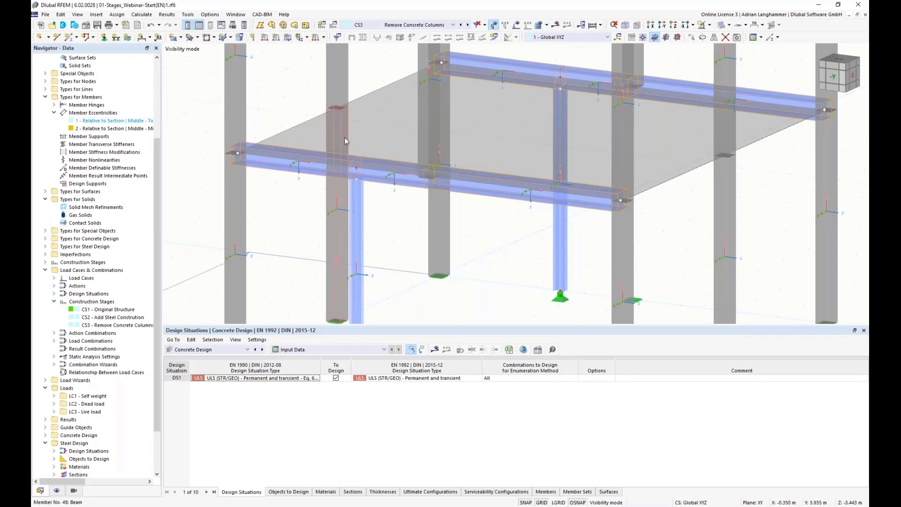
middle_drag(419, 255, 428, 255)
scroll(535, 263, down, 4)
ctrl+middle_drag(519, 264, 488, 197)
scroll(463, 214, down, 2)
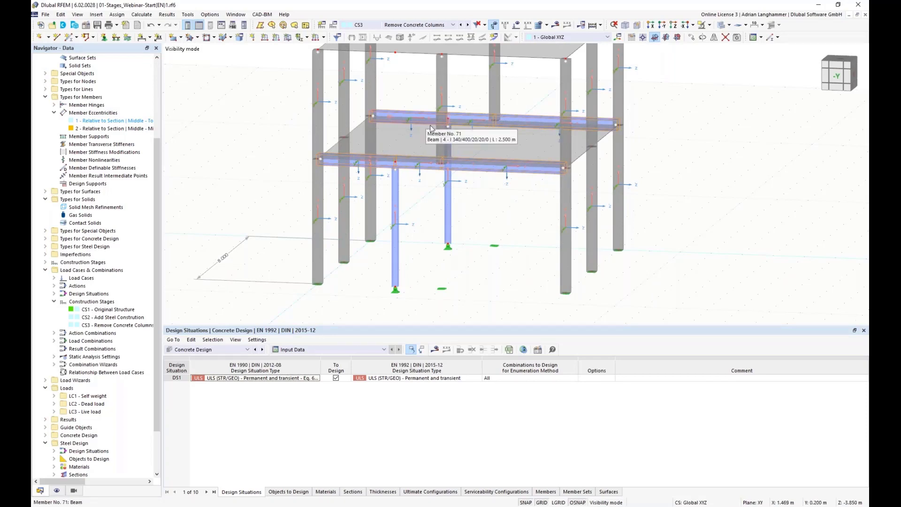
middle_drag(424, 207, 434, 163)
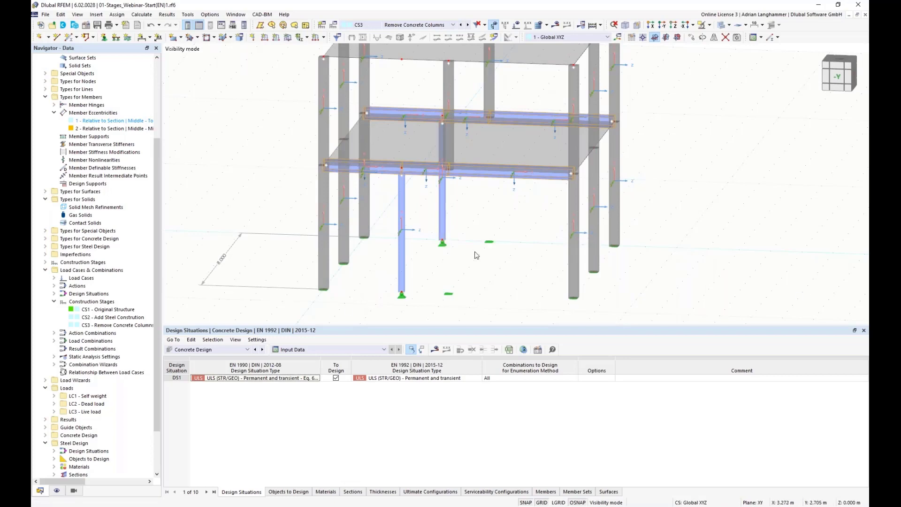
Switch the table to the Steel Design input data, request its results, and decline starting the calculation
click(226, 350)
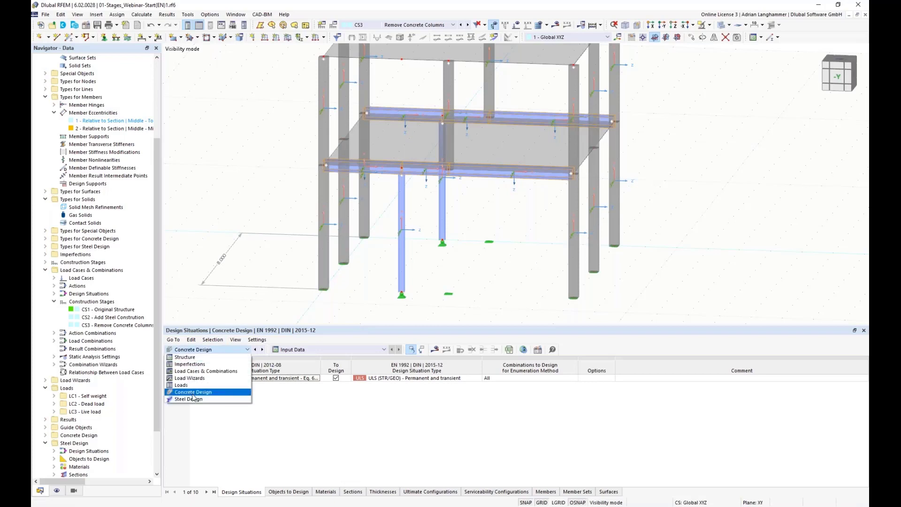
click(194, 399)
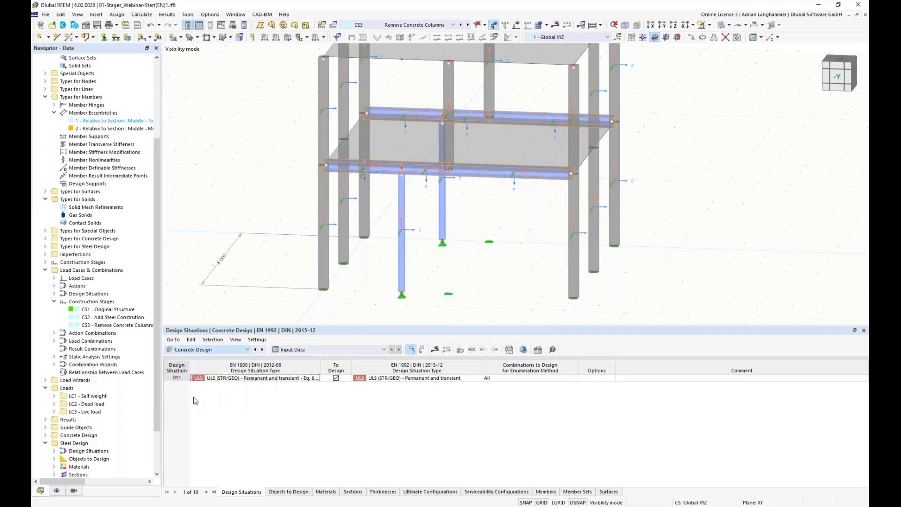
click(435, 351)
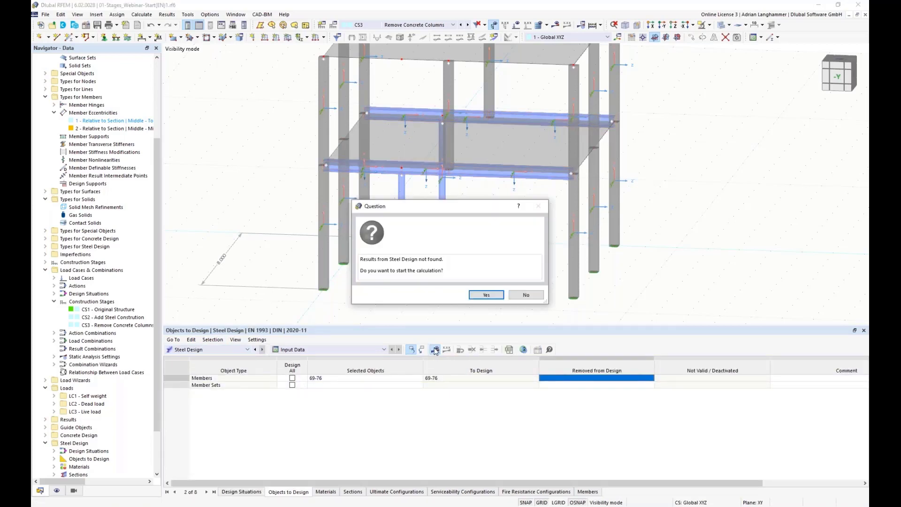
click(526, 295)
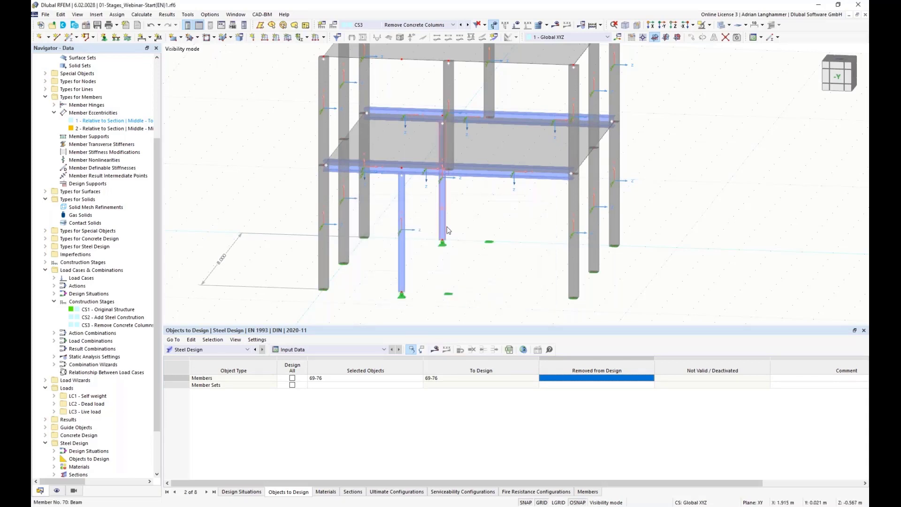
ctrl+middle_drag(543, 237, 459, 251)
scroll(458, 251, up, 6)
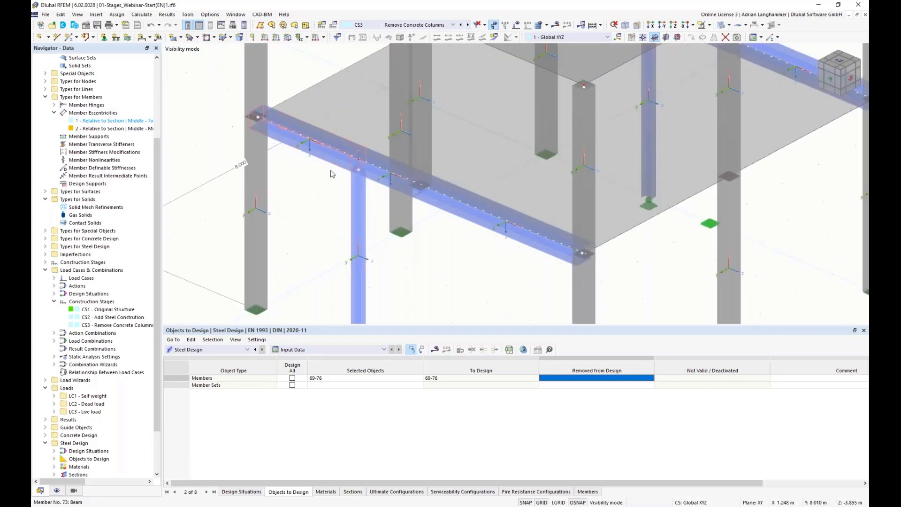
Delete line hinge 1 from the model and accept the deletion
ctrl+middle_drag(599, 230, 610, 229)
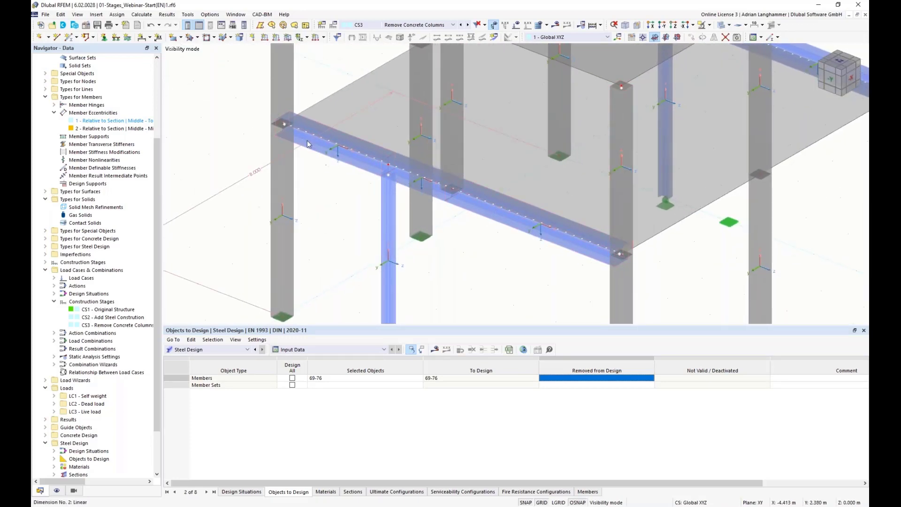
ctrl+middle_drag(540, 267, 603, 195)
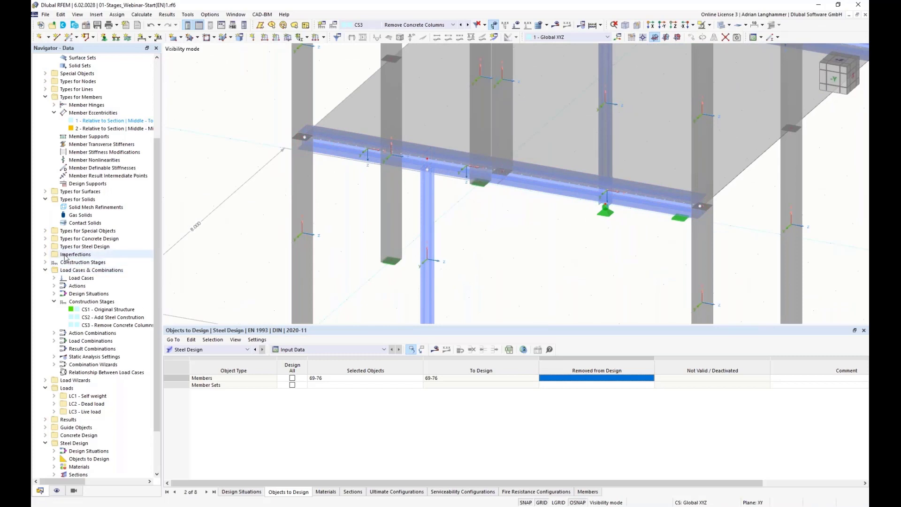
scroll(43, 226, up, 3)
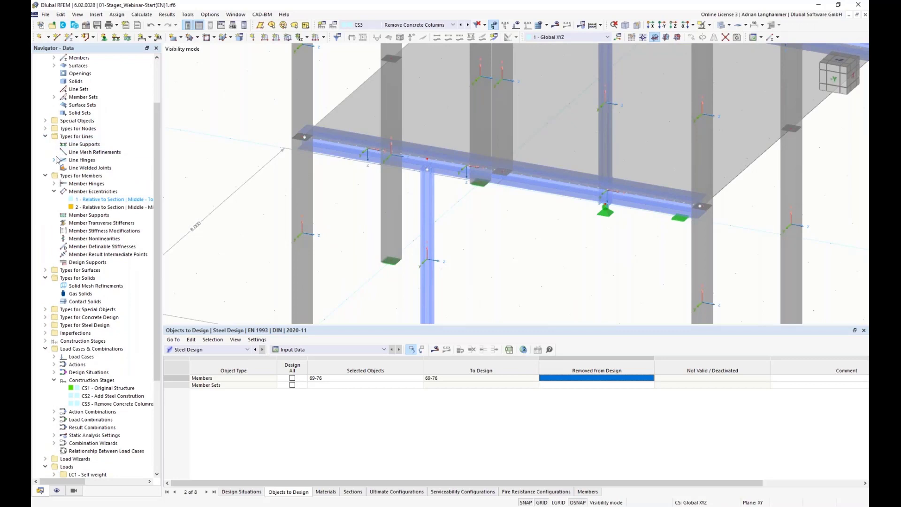
click(55, 160)
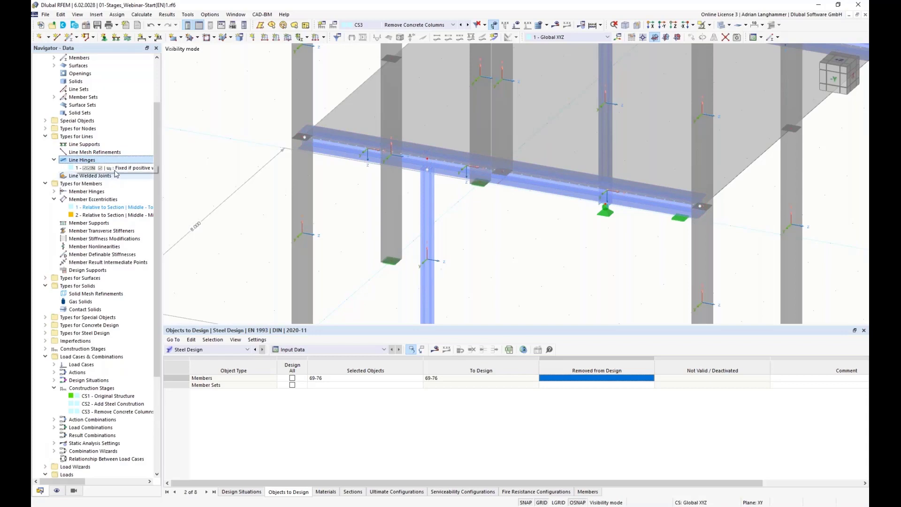
key(Delete)
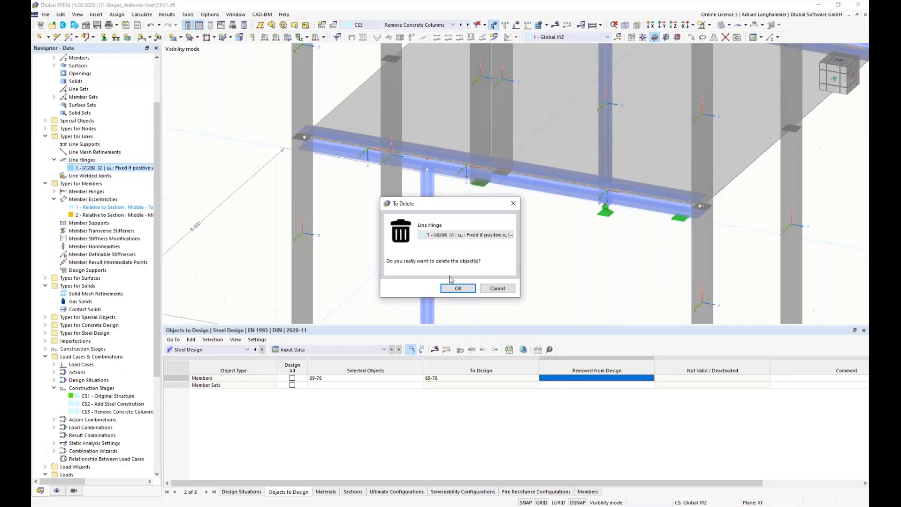
click(450, 287)
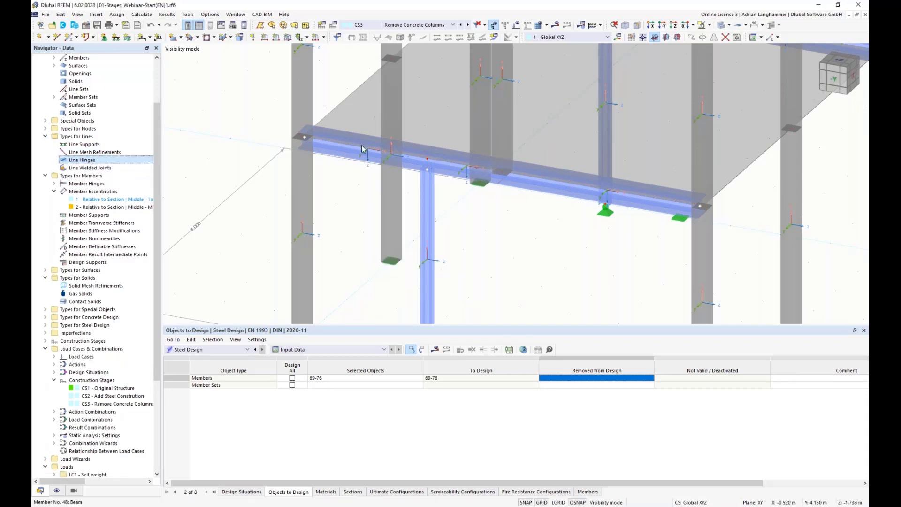
Request the Steel Design results and start the missing calculation
middle_drag(489, 259, 495, 235)
scroll(529, 258, down, 1)
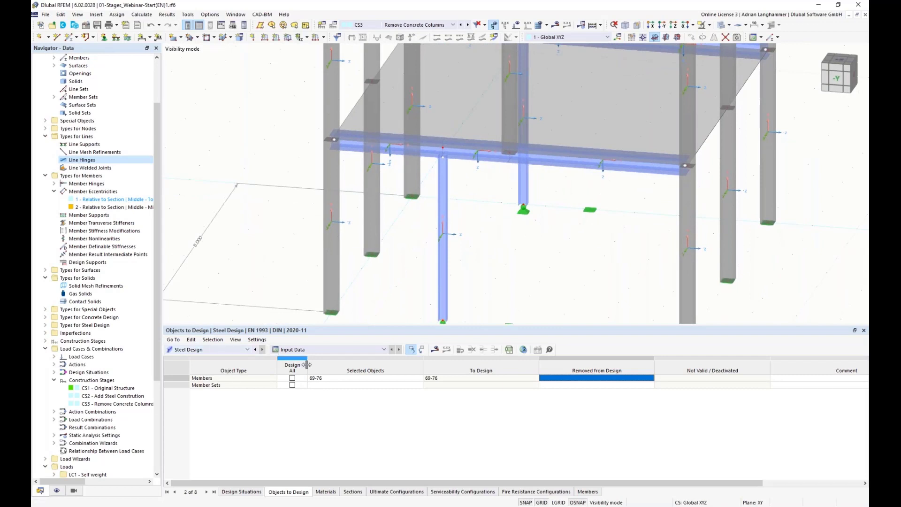
click(441, 352)
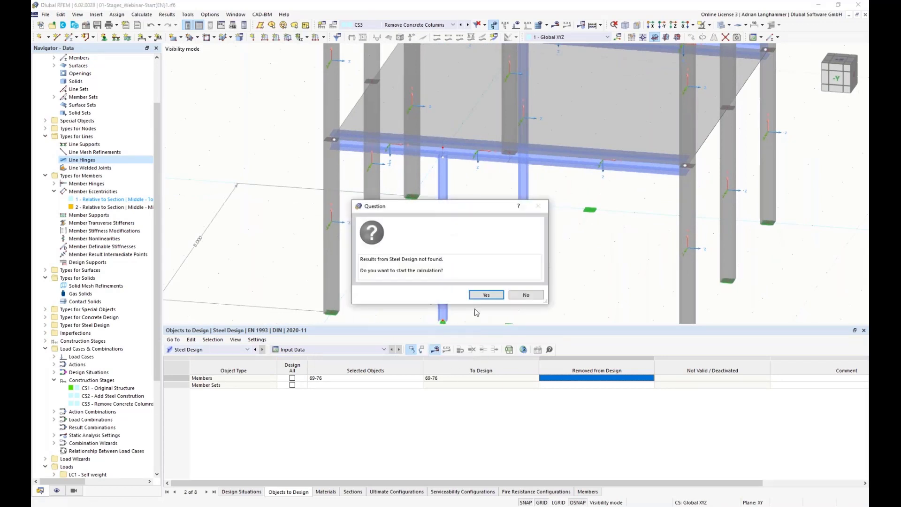
click(484, 294)
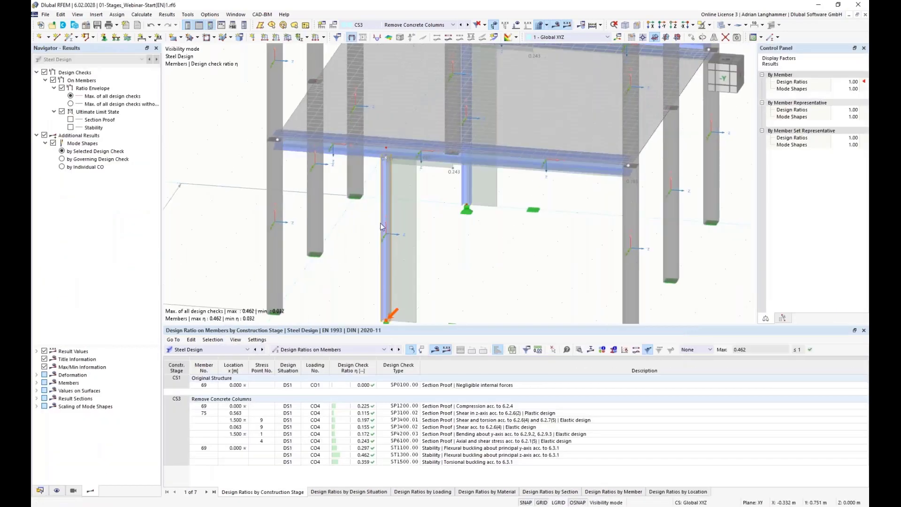
Examine the steel design ratios on both girders and their columns from several directions
middle_drag(465, 252, 334, 247)
ctrl+middle_drag(236, 226, 272, 219)
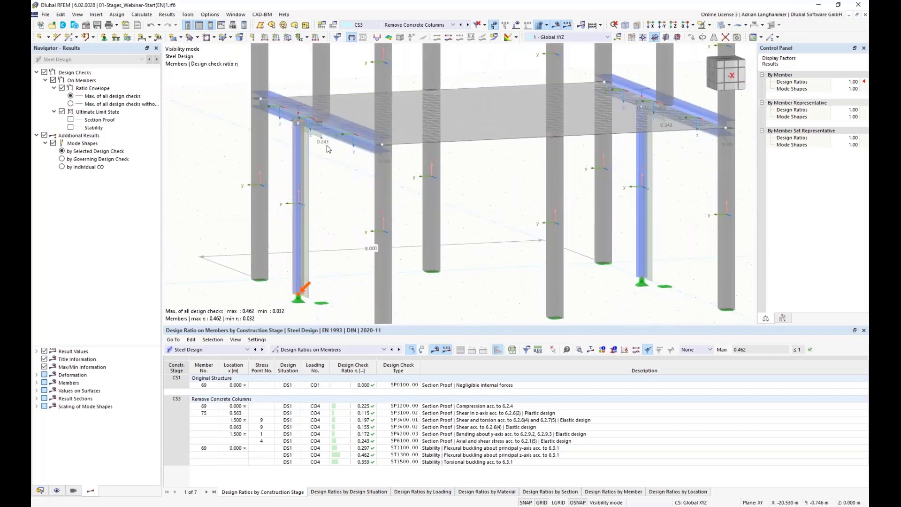
scroll(365, 131, up, 2)
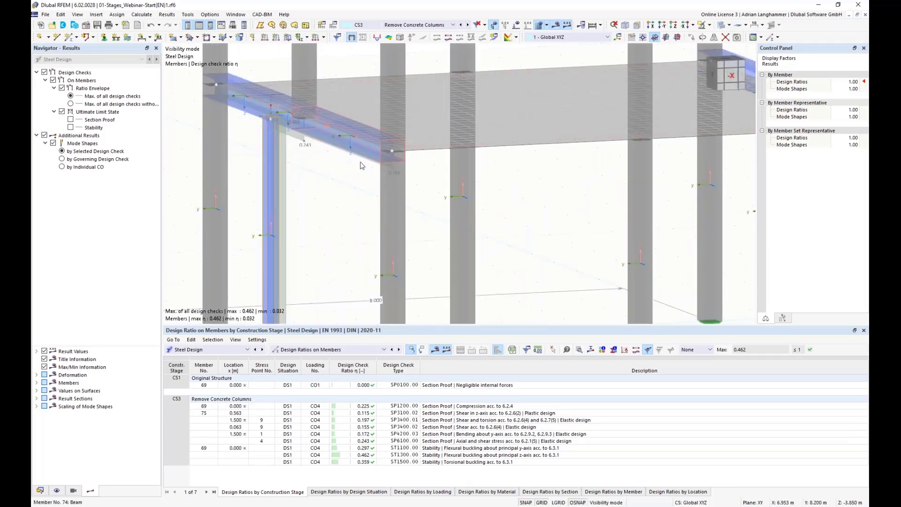
scroll(385, 144, up, 1)
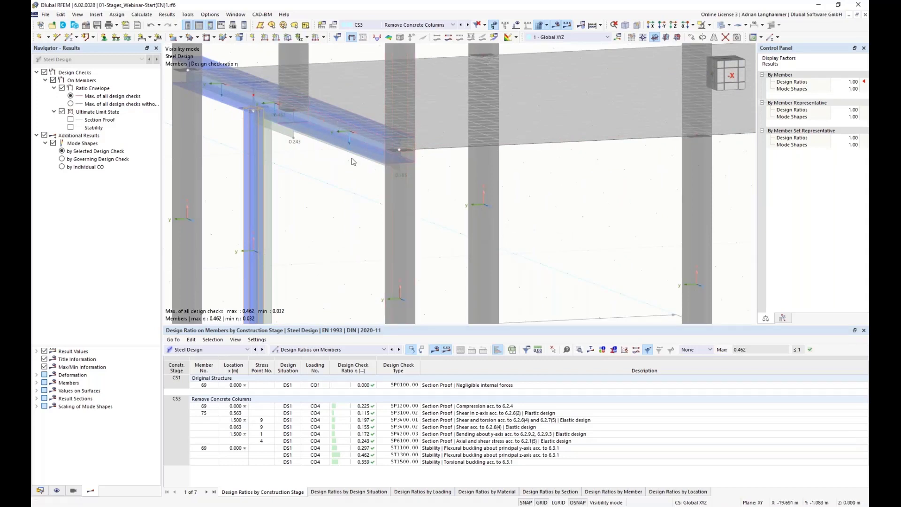
ctrl+middle_drag(350, 159, 385, 206)
ctrl+middle_drag(267, 144, 400, 208)
scroll(400, 207, down, 2)
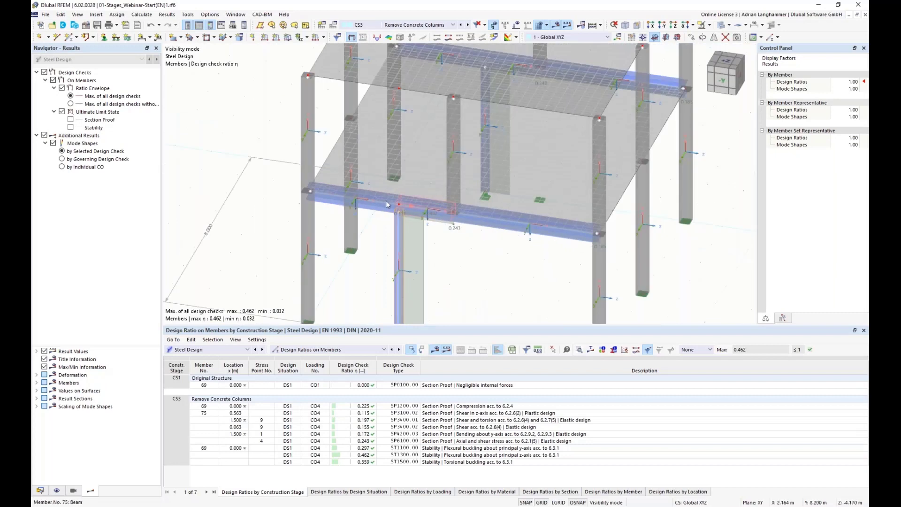
ctrl+middle_drag(360, 211, 421, 174)
middle_drag(522, 242, 485, 225)
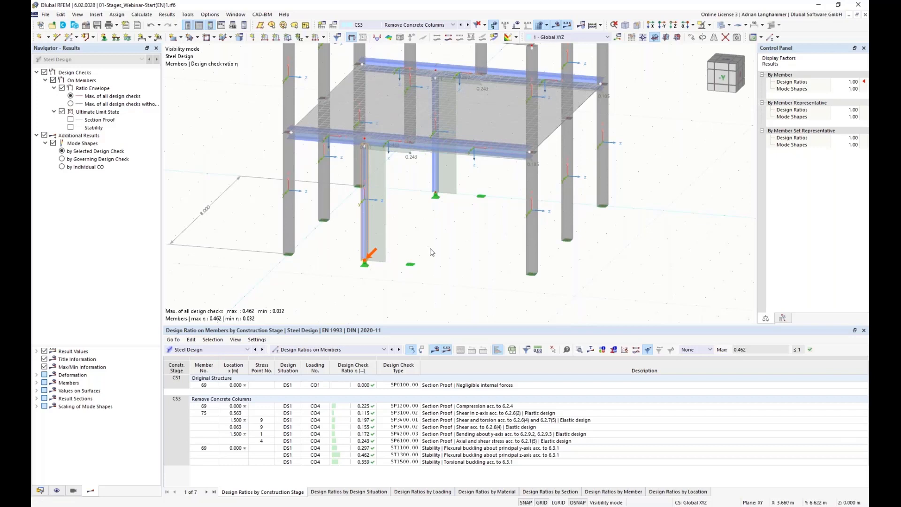
Switch the table to Concrete Design, request its results, and start the calculation
click(212, 350)
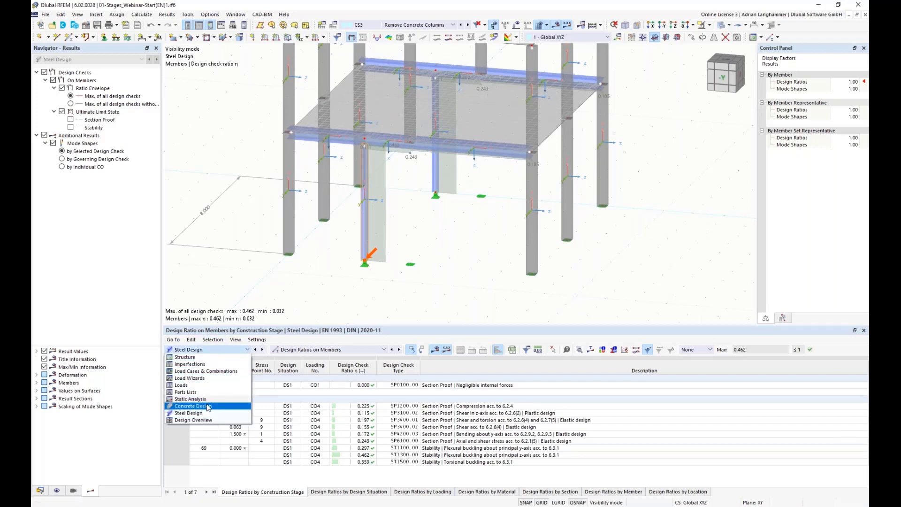
click(209, 406)
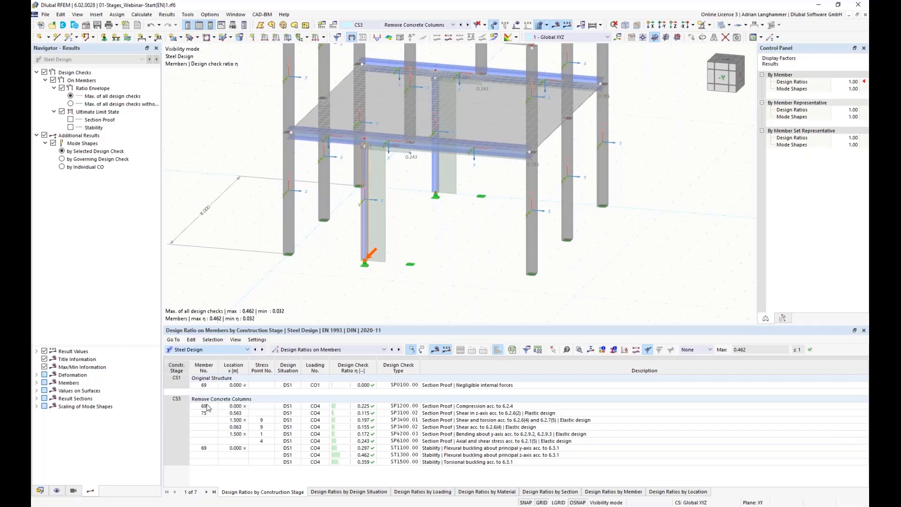
click(436, 351)
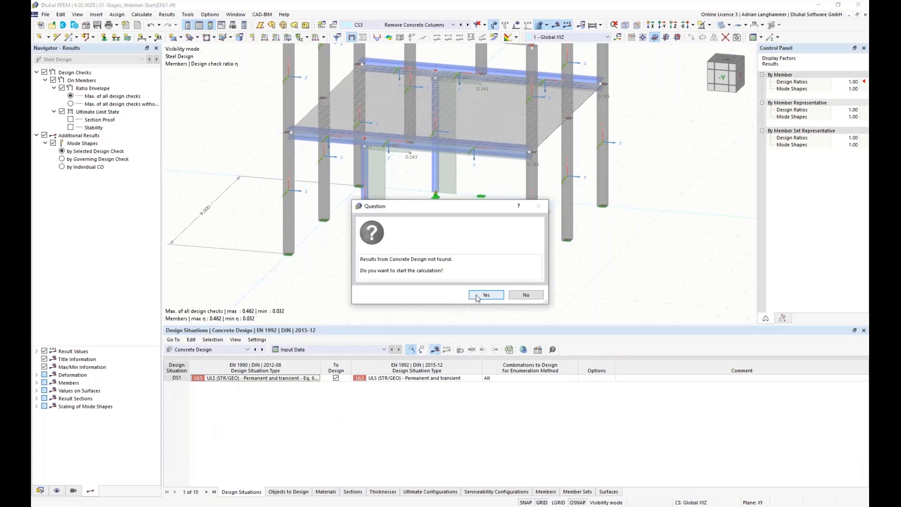
click(477, 295)
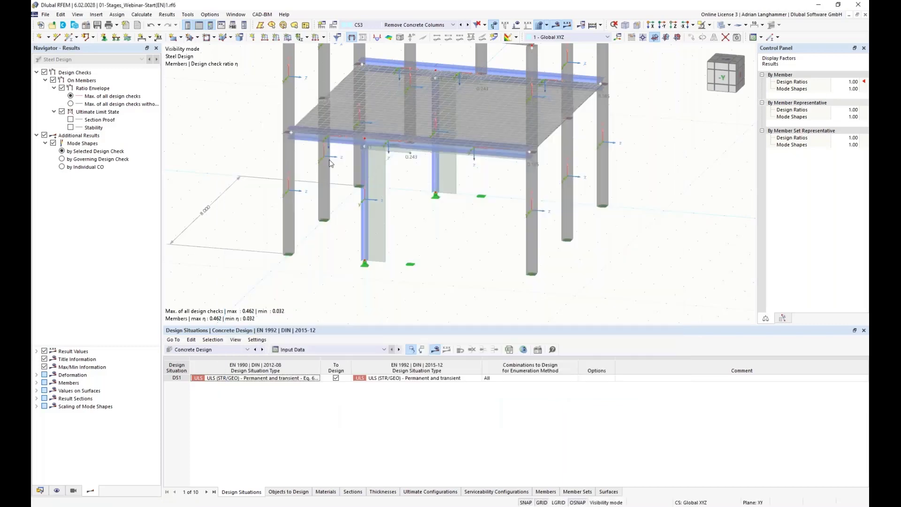
Display the concrete reinforcement results for construction stage CS1 - Original Structure
middle_drag(249, 161, 255, 171)
click(453, 25)
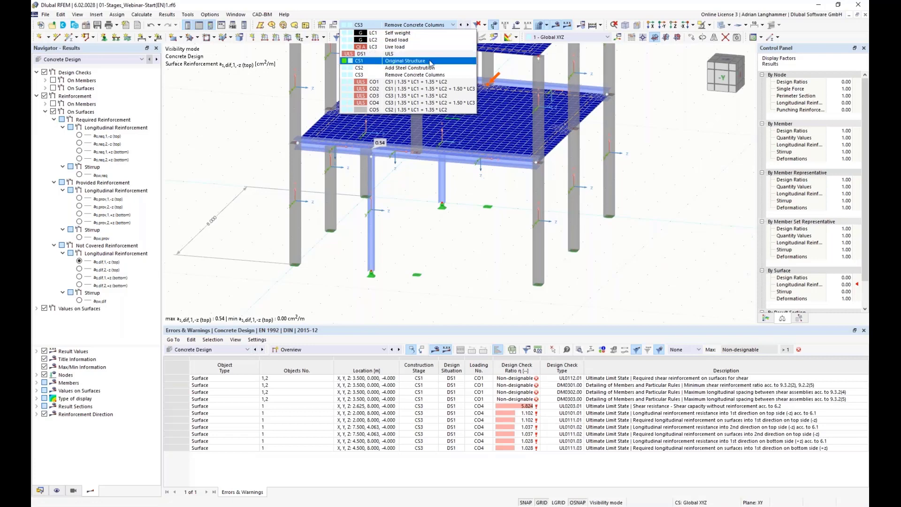
click(428, 60)
middle_drag(431, 198, 421, 215)
Display construction stage CS3 - Remove Concrete Columns and examine the not covered top reinforcement in direction 1 near the added steel column
click(453, 25)
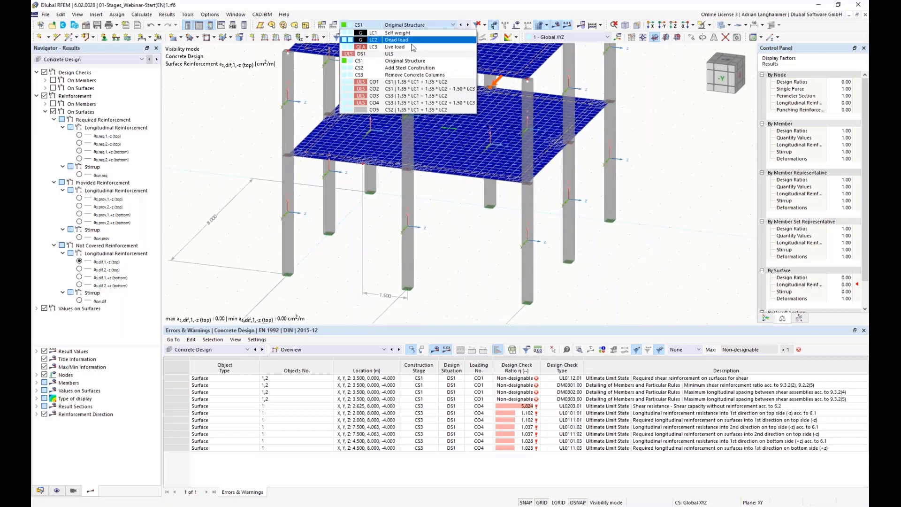
click(401, 76)
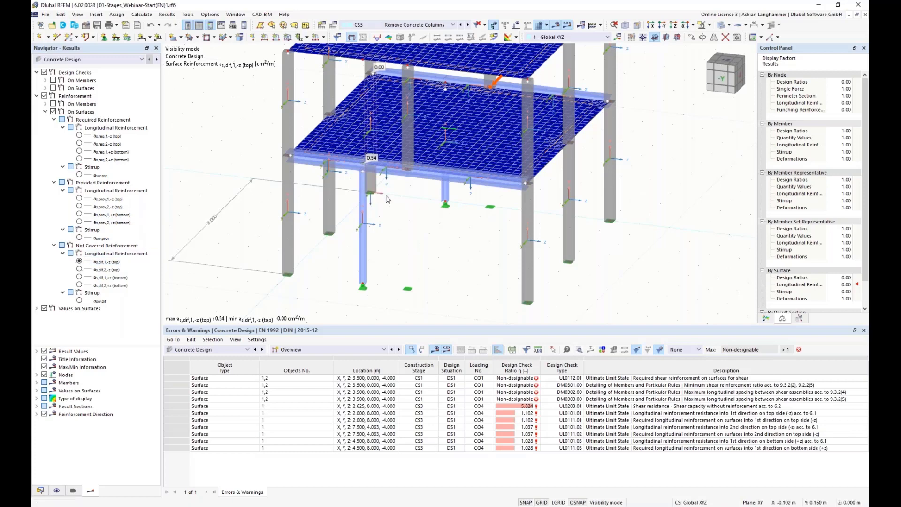
middle_drag(371, 201, 442, 236)
scroll(412, 189, up, 3)
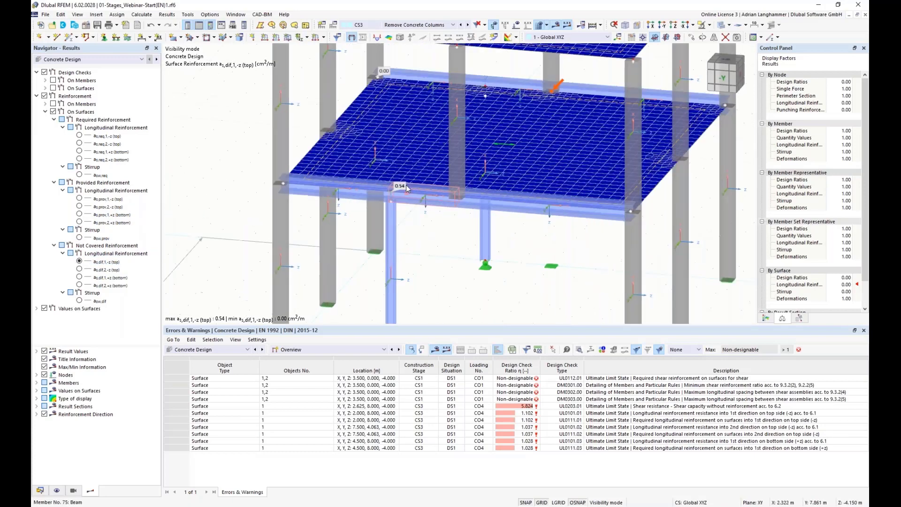
mouse_move(393, 193)
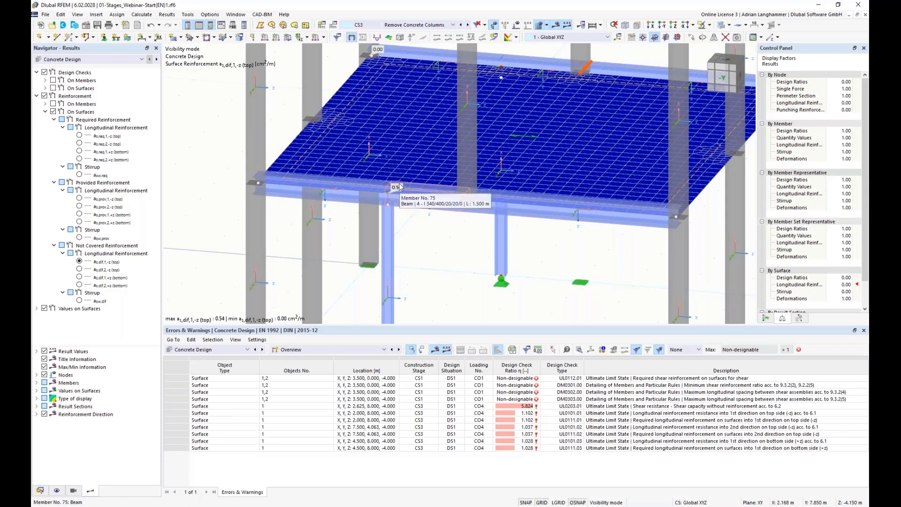
scroll(408, 213, up, 4)
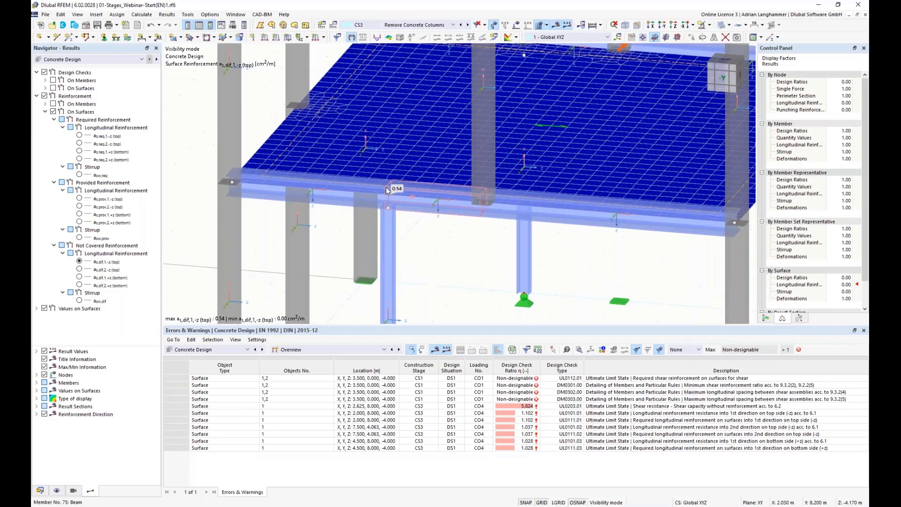
ctrl+middle_drag(415, 206, 418, 218)
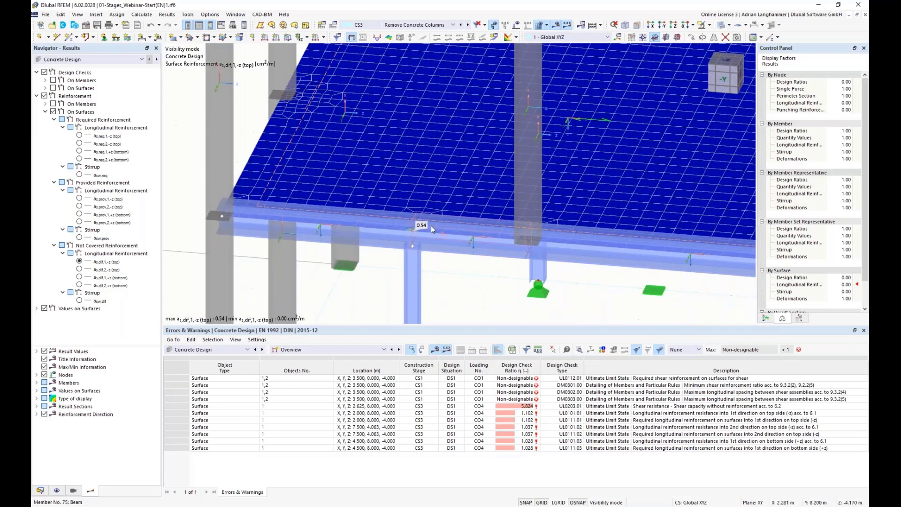
scroll(411, 210, down, 2)
ctrl+middle_drag(411, 211, 328, 233)
Display the lower slab's not covered reinforcement for direction 2 at the top, and for direction 1 at the bottom
click(79, 270)
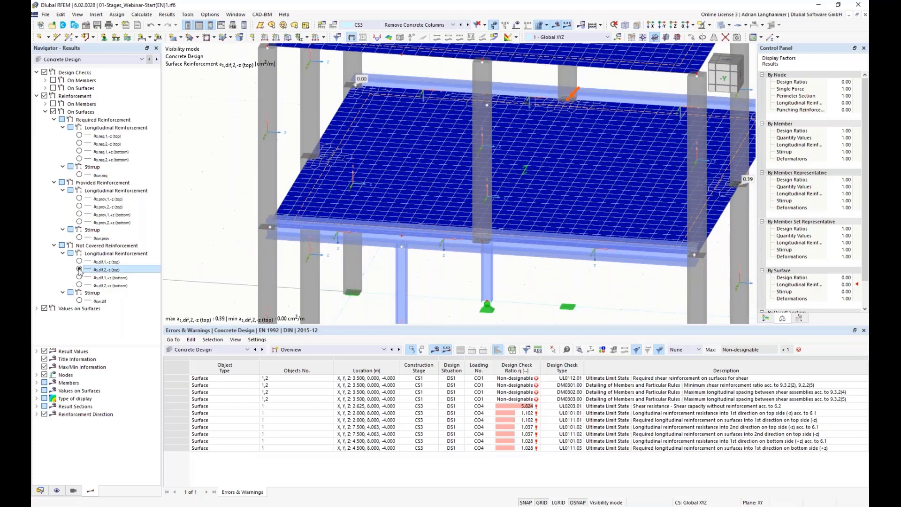
middle_drag(696, 193, 632, 192)
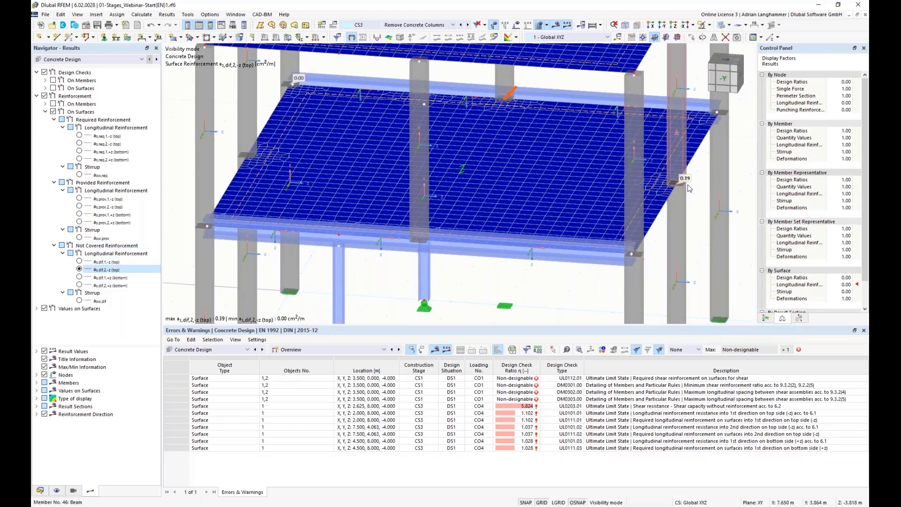
click(80, 278)
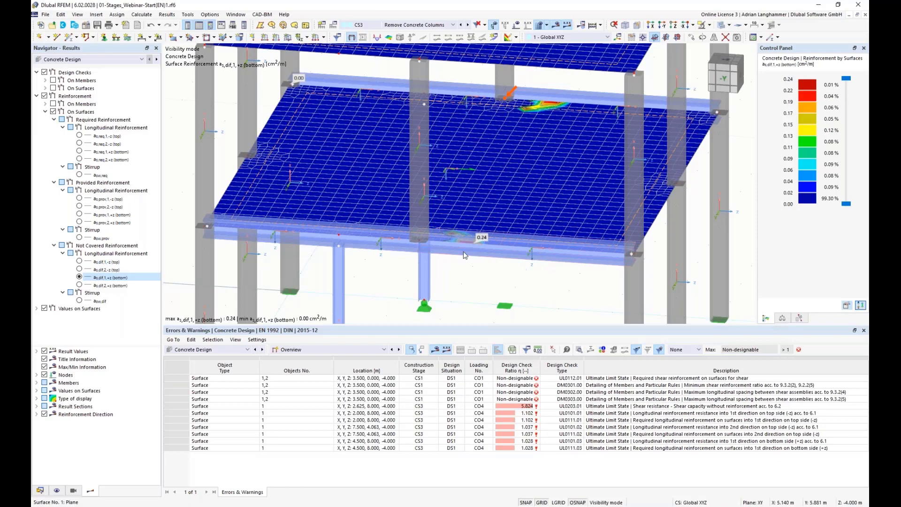
scroll(464, 275, down, 1)
ctrl+middle_drag(461, 281, 462, 235)
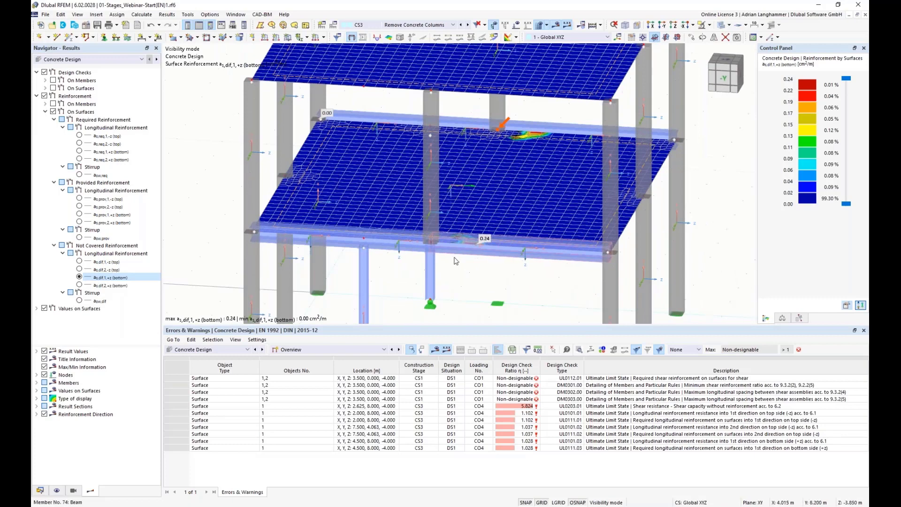
Enlarge the model view above the results table and examine the whole building with its not covered bottom reinforcement
scroll(430, 197, down, 1)
middle_drag(386, 230, 384, 197)
scroll(384, 197, down, 1)
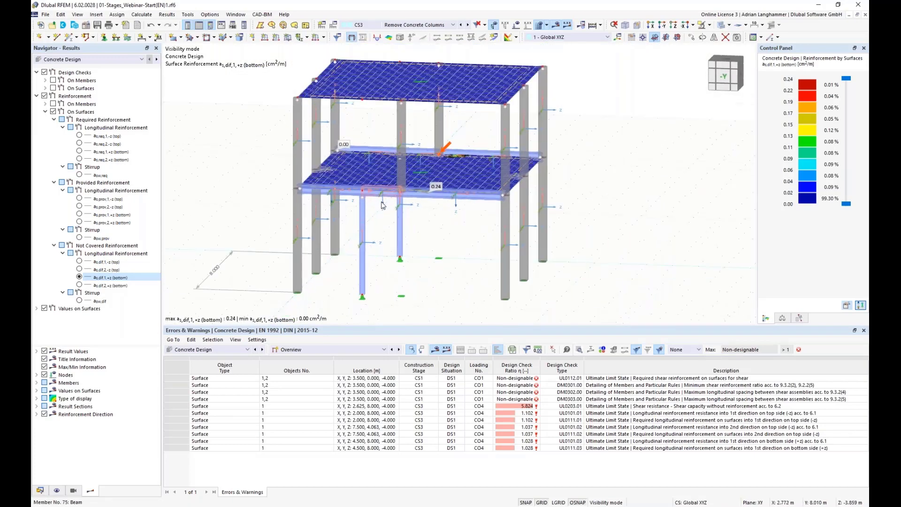
ctrl+middle_drag(428, 239, 439, 275)
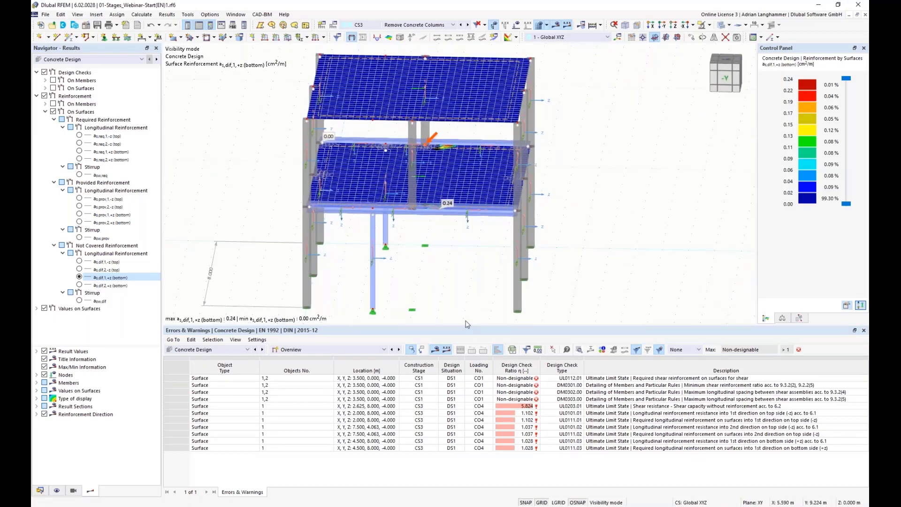
drag(469, 325, 469, 346)
ctrl+middle_drag(454, 302, 455, 287)
scroll(455, 286, up, 1)
scroll(455, 287, down, 1)
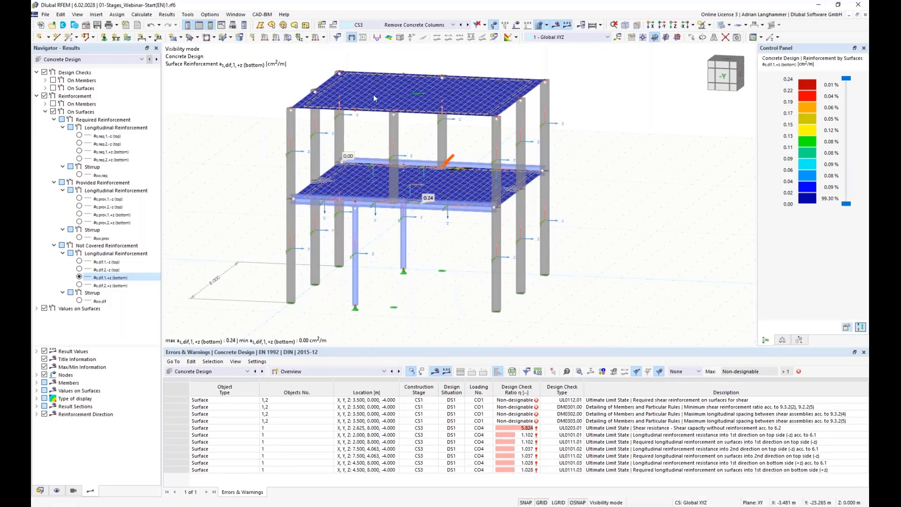
ctrl+middle_drag(458, 235, 461, 233)
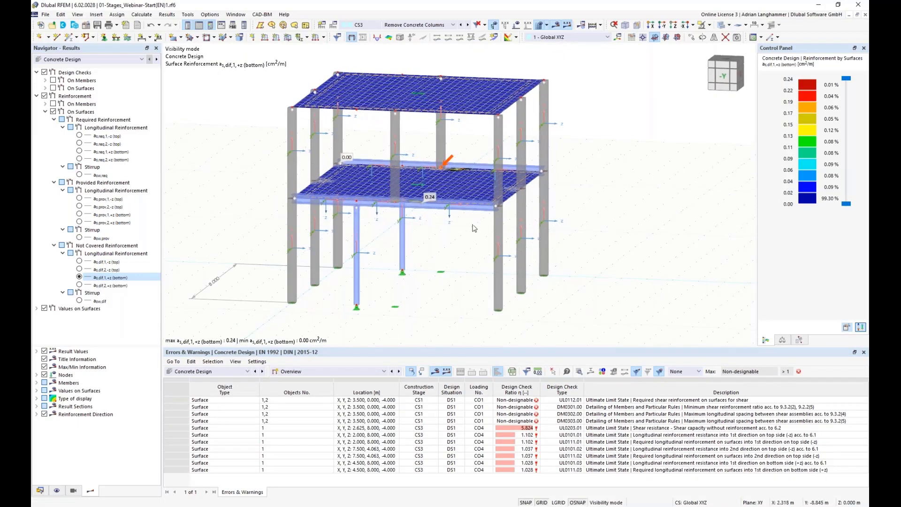
middle_drag(251, 149, 231, 141)
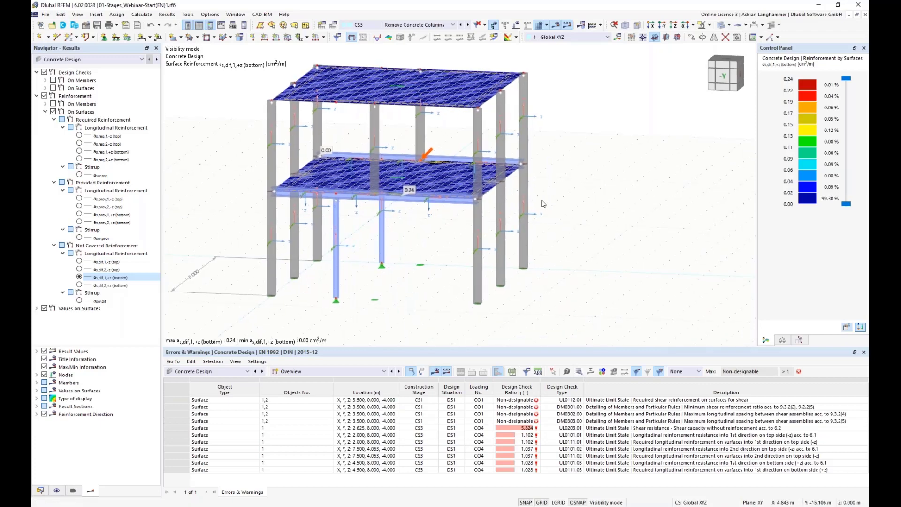
middle_drag(422, 233, 428, 232)
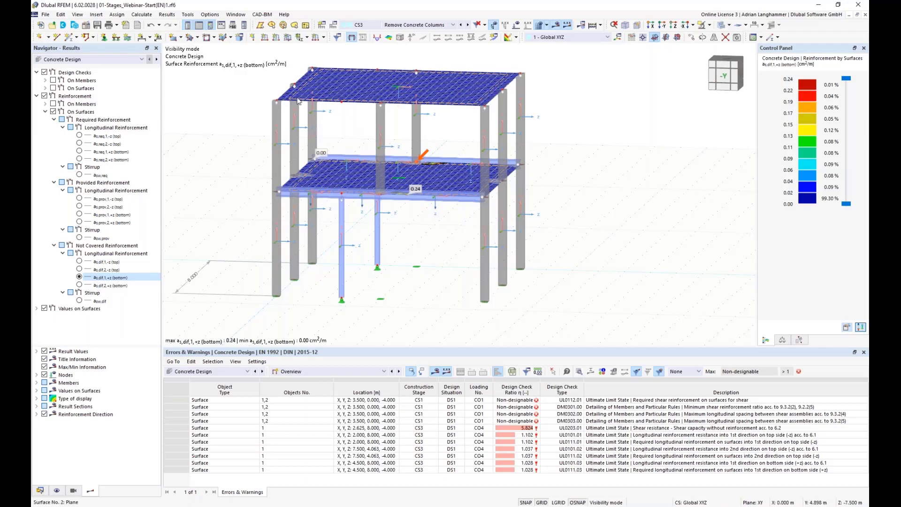
middle_drag(347, 129, 343, 137)
scroll(349, 141, up, 3)
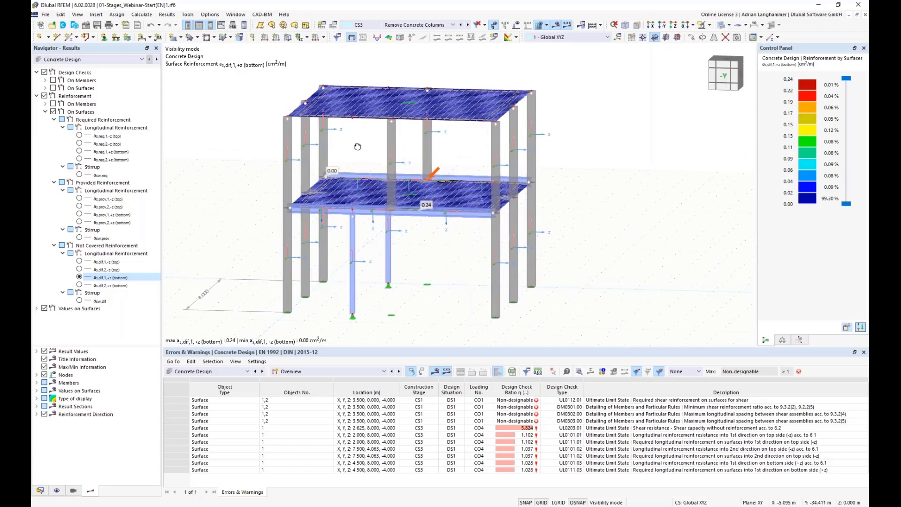
scroll(358, 149, down, 2)
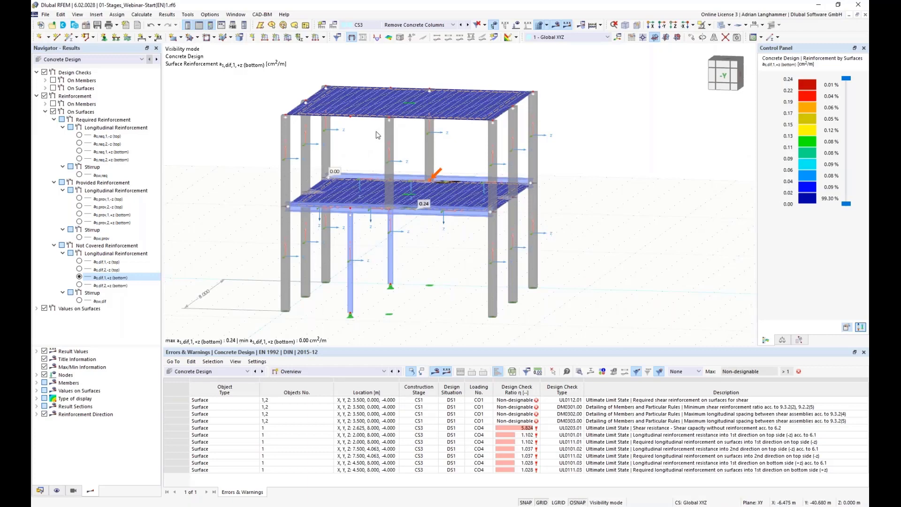
scroll(376, 196, down, 4)
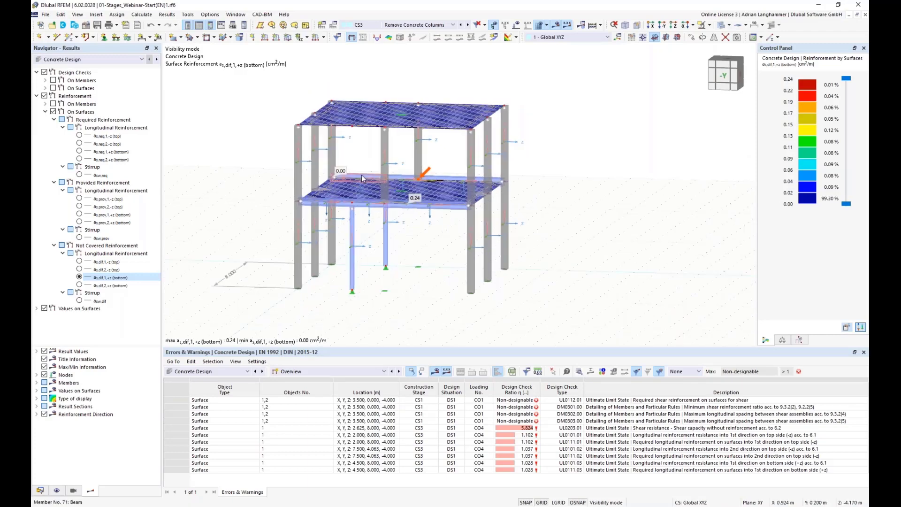
middle_drag(376, 196, 386, 236)
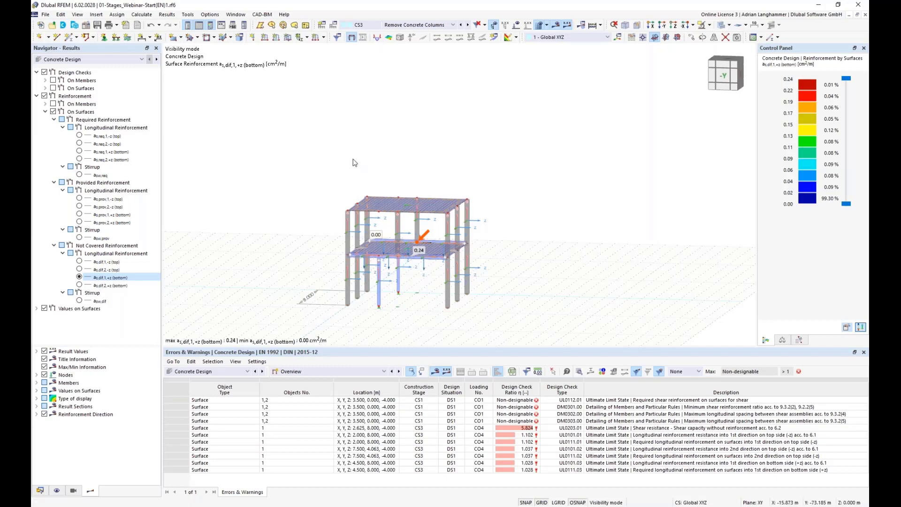
middle_drag(368, 132, 384, 155)
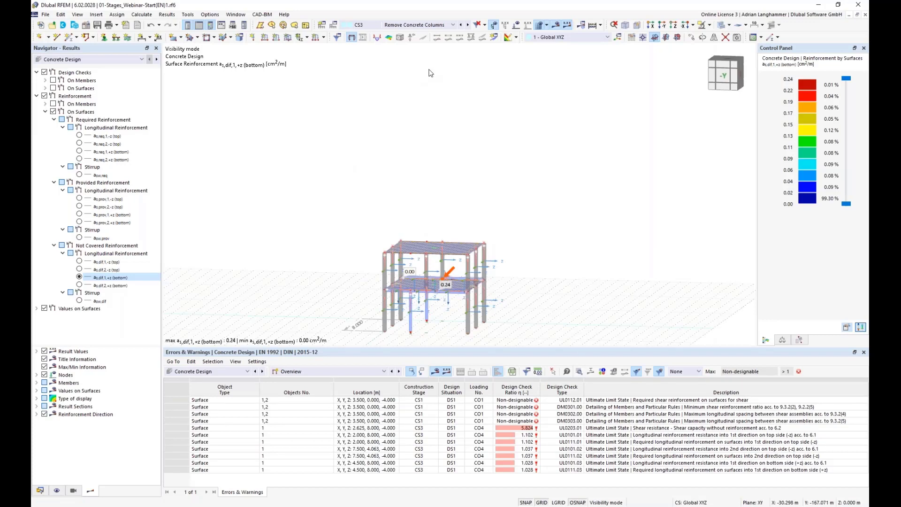
middle_drag(428, 82, 426, 86)
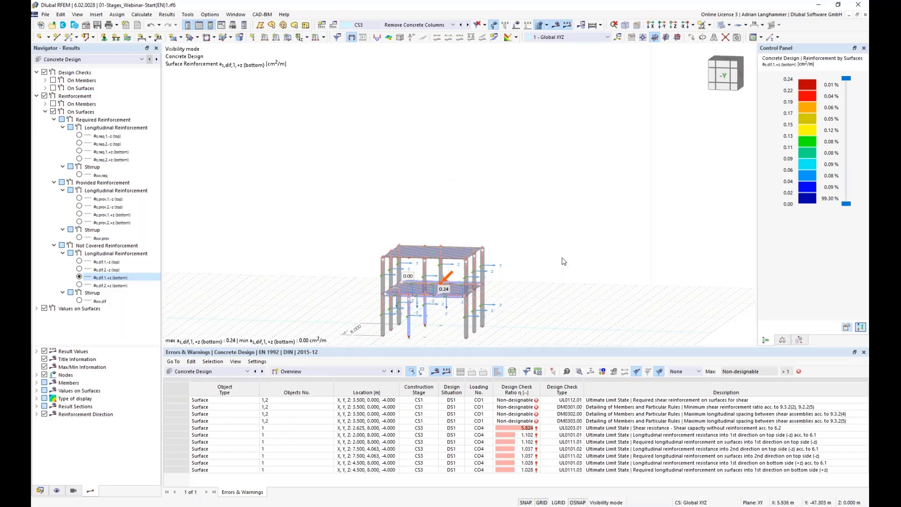
ctrl+middle_drag(564, 261, 520, 284)
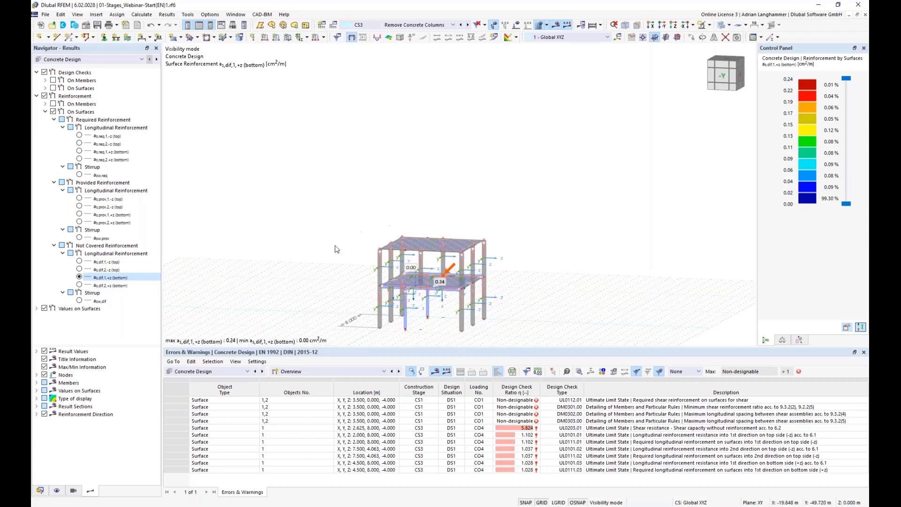
ctrl+middle_drag(378, 257, 358, 279)
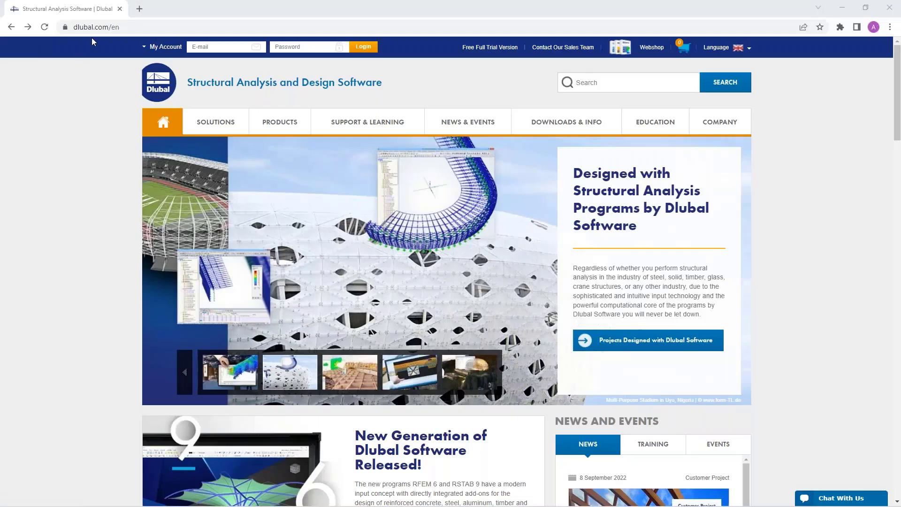
Switch to the browser showing the Dlubal website and open its list of webinars down to the search filters
mouse_move(451, 125)
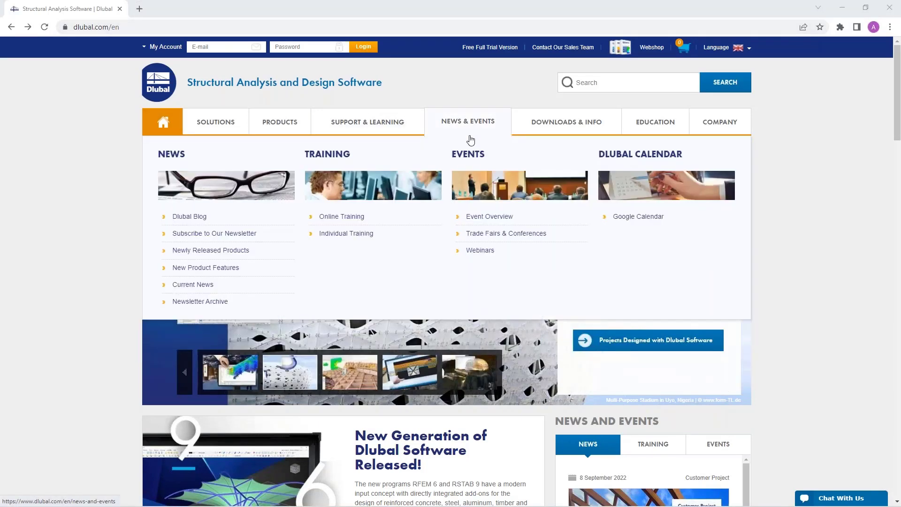
click(481, 251)
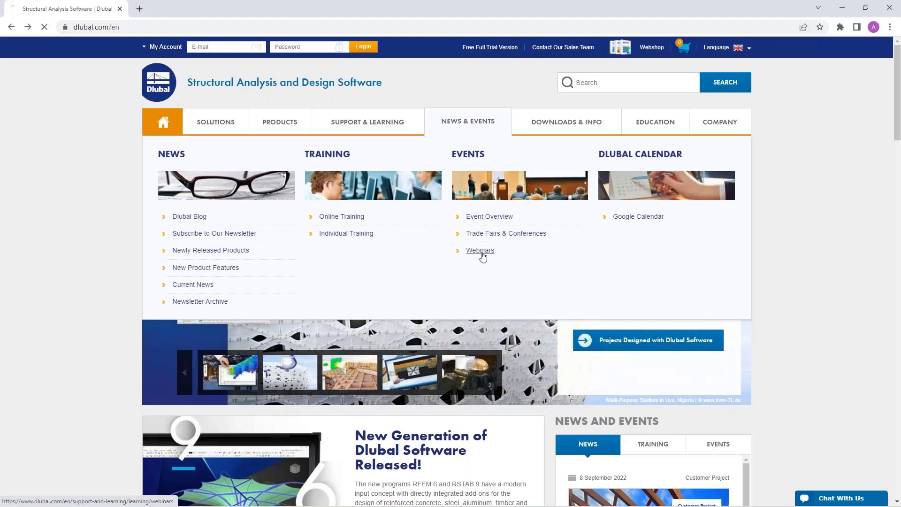
scroll(488, 276, down, 1)
scroll(489, 276, down, 8)
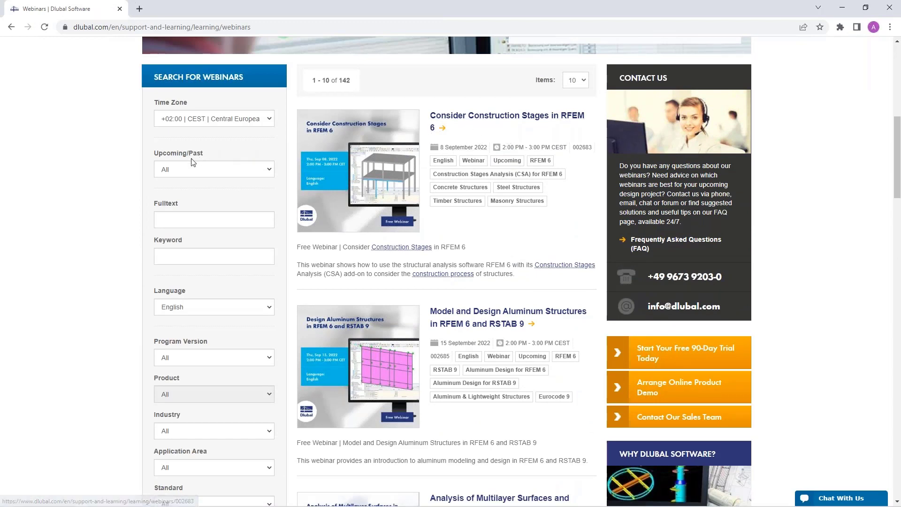
Search the English webinars by full text for "stages" and look through the matching entries
click(188, 217)
text(stages)
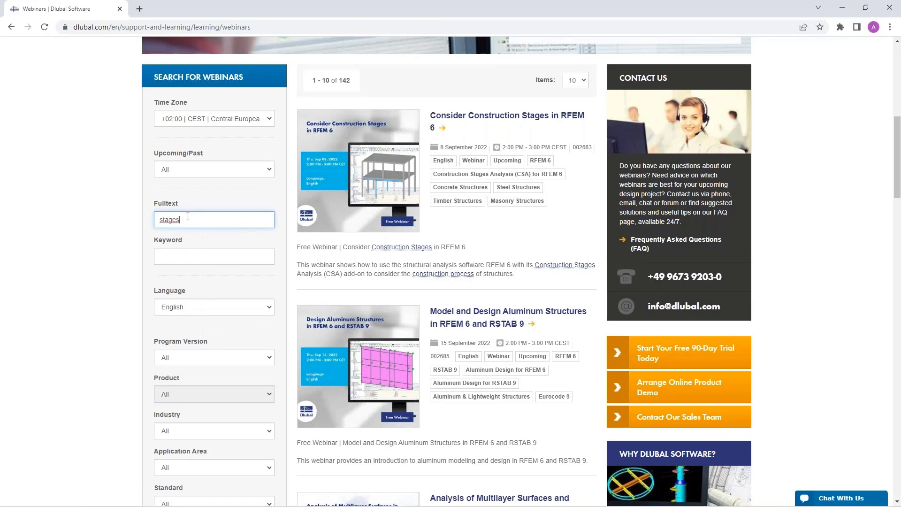
key(Return)
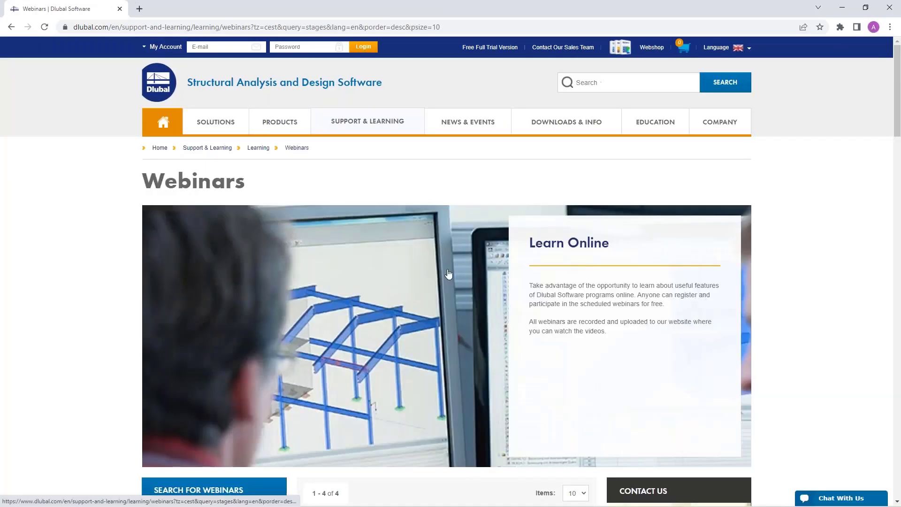
scroll(463, 240, down, 8)
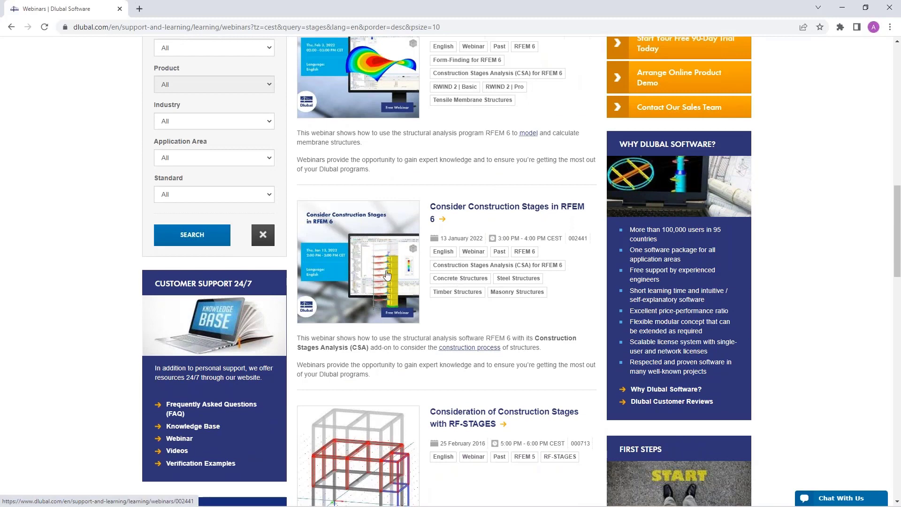
scroll(389, 301, up, 10)
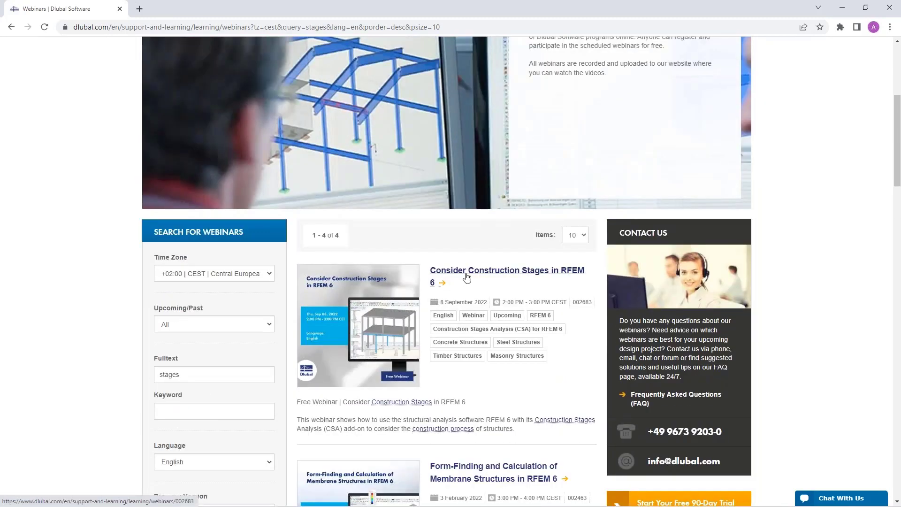
Open the 8 September 2022 webinar "Consider Construction Stages in RFEM 6" and choose its downloadable Reinforced Concrete Building model
click(469, 275)
scroll(472, 300, down, 5)
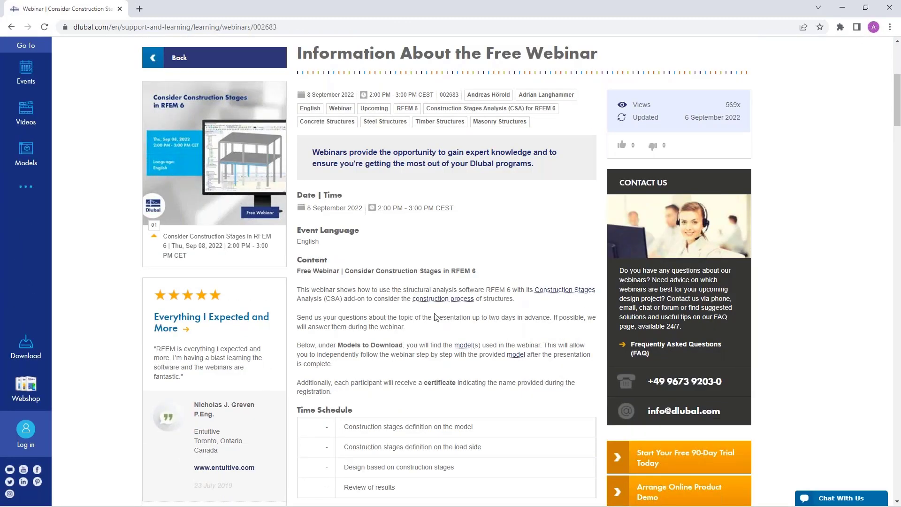
scroll(361, 338, down, 12)
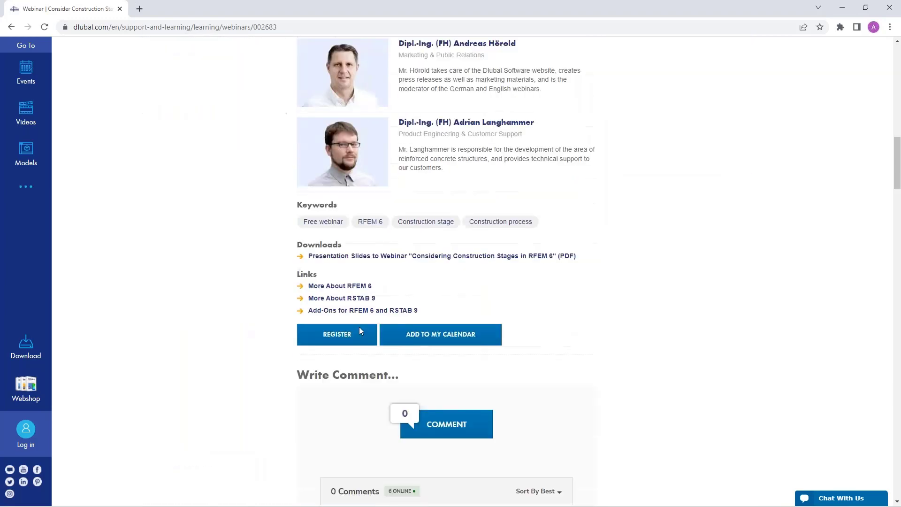
scroll(476, 317, down, 9)
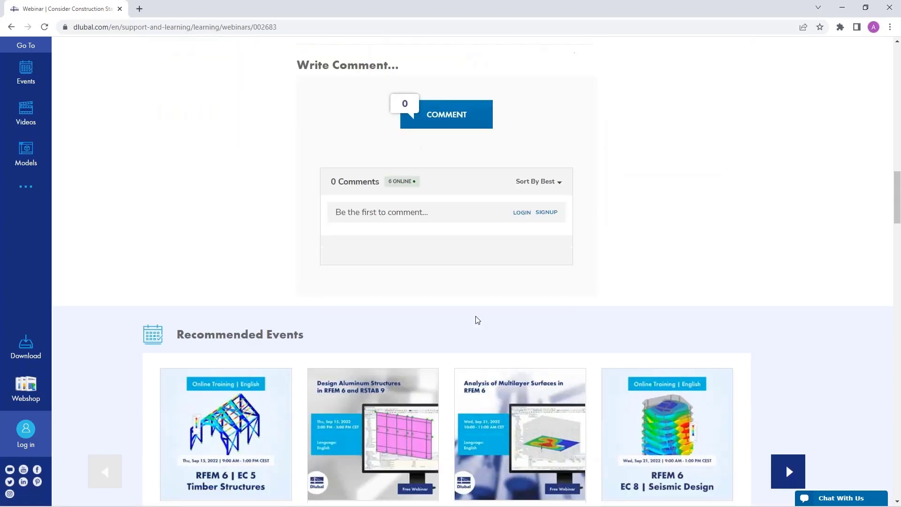
scroll(371, 313, down, 12)
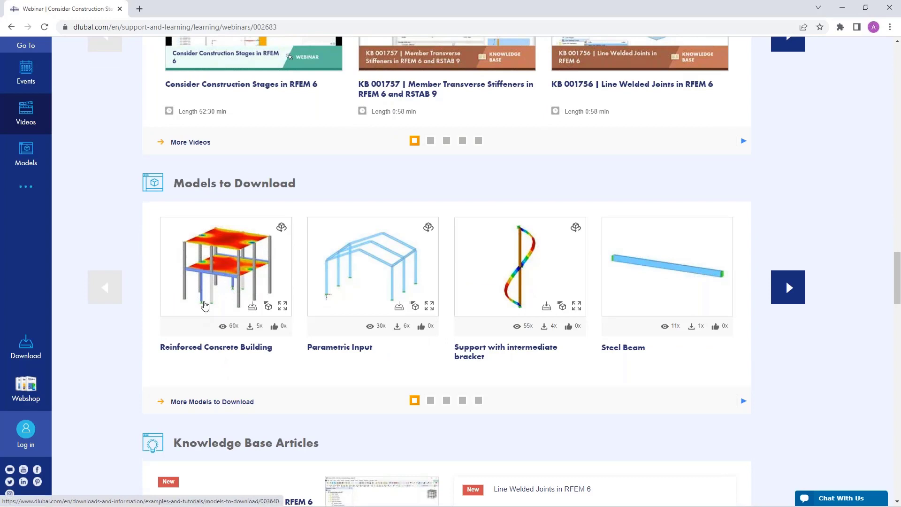
click(209, 280)
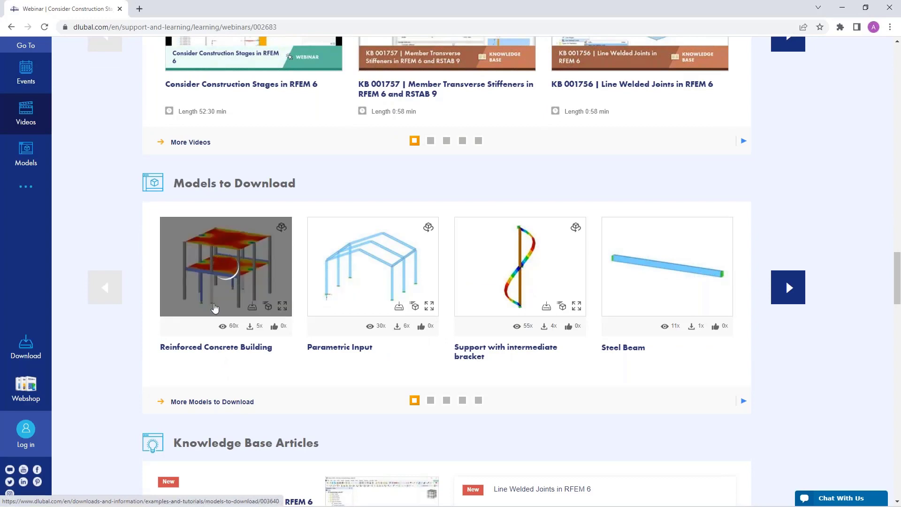
Return to the start of the webinar page and open the Free Full Trial Version page
scroll(451, 272, up, 10)
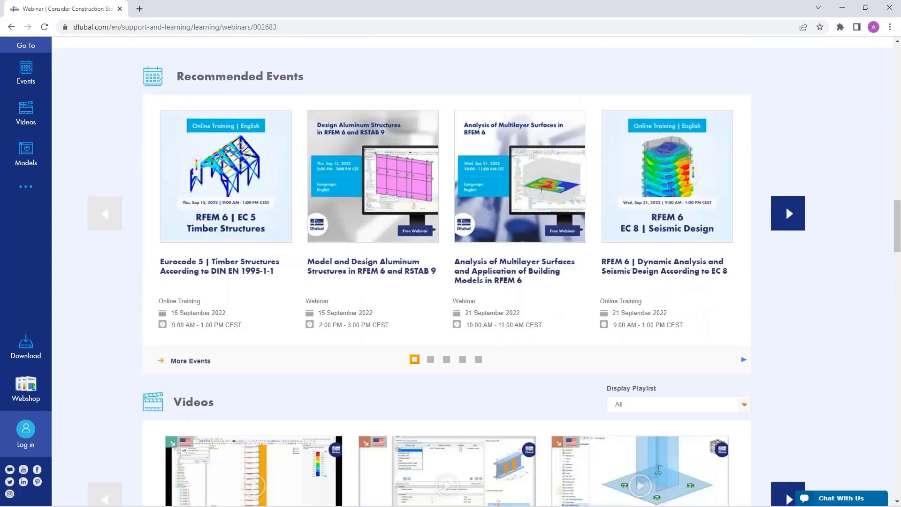
scroll(786, 205, up, 10)
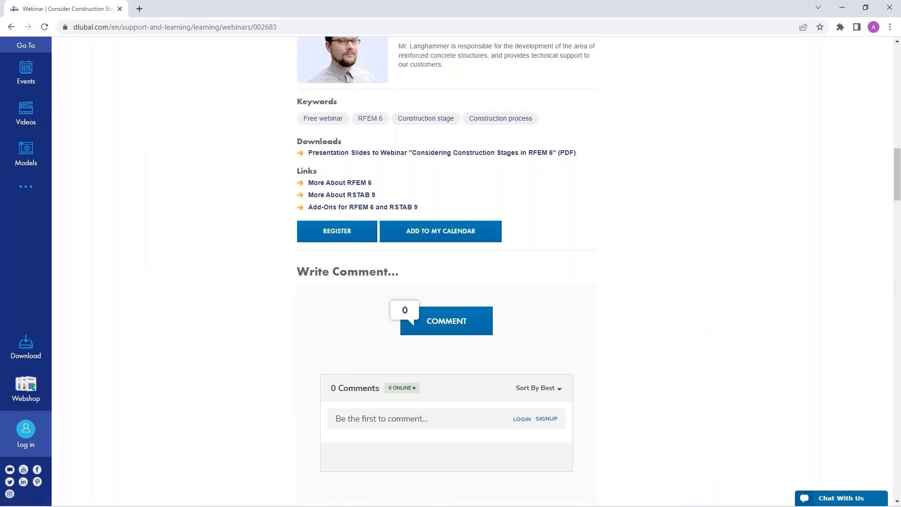
scroll(450, 272, up, 10)
scroll(324, 298, up, 9)
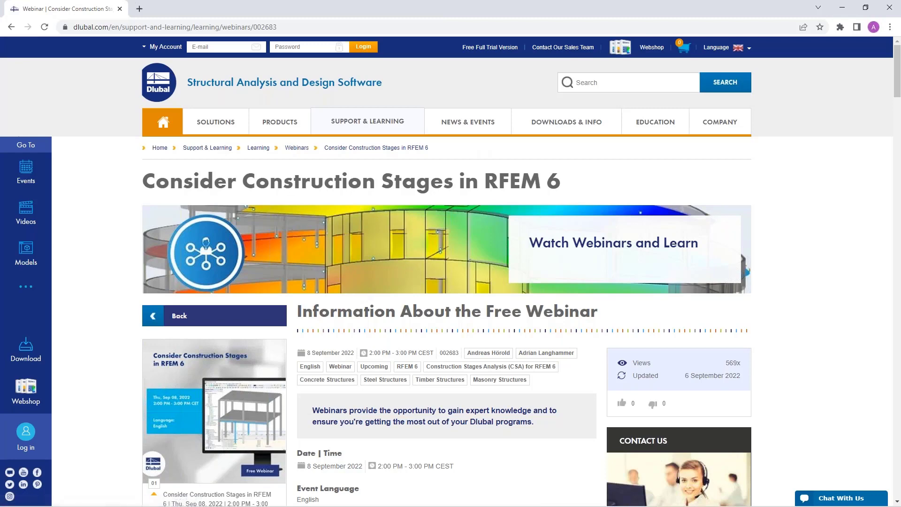
click(488, 50)
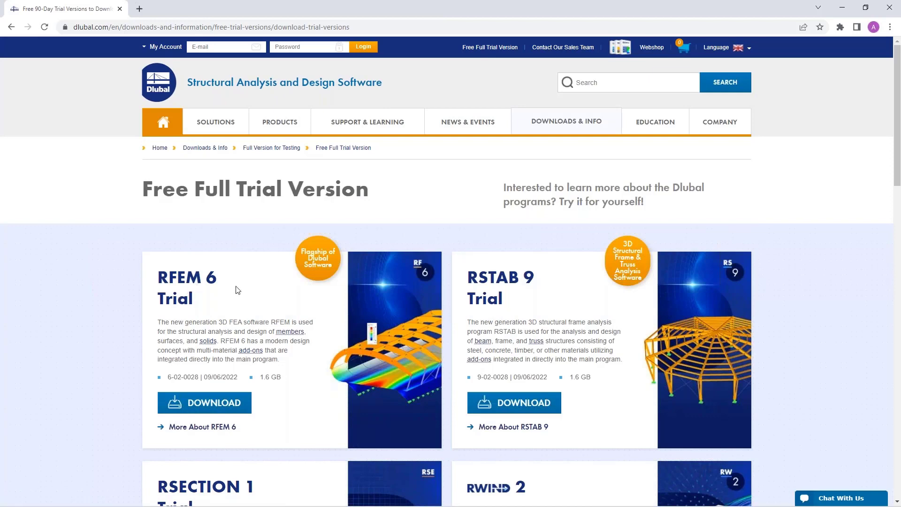
Examine the trial downloads offered for RFEM 6, RSTAB 9, RSECTION 1 and RWIND 2
scroll(238, 290, down, 1)
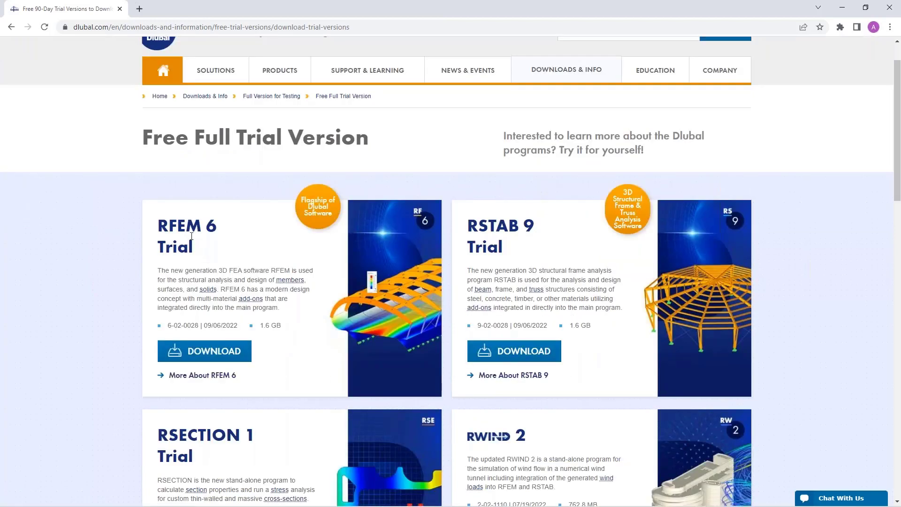
scroll(210, 244, down, 2)
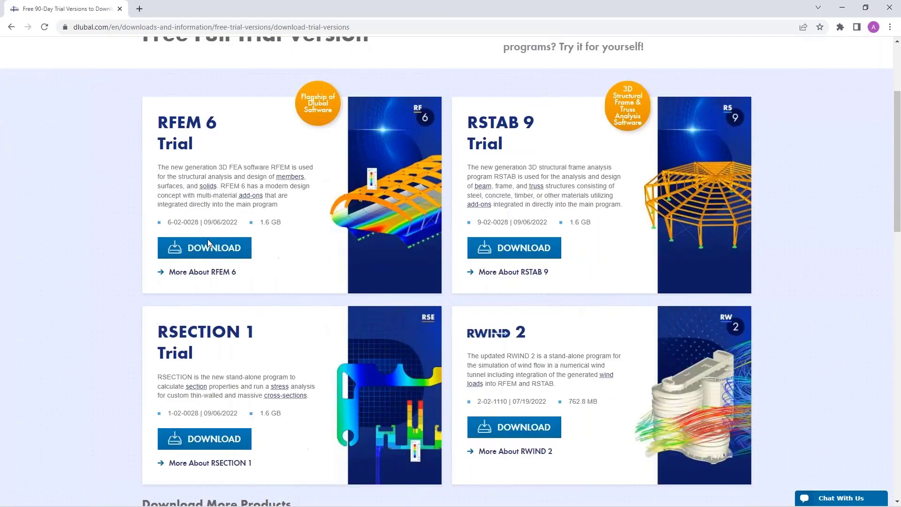
scroll(209, 244, up, 1)
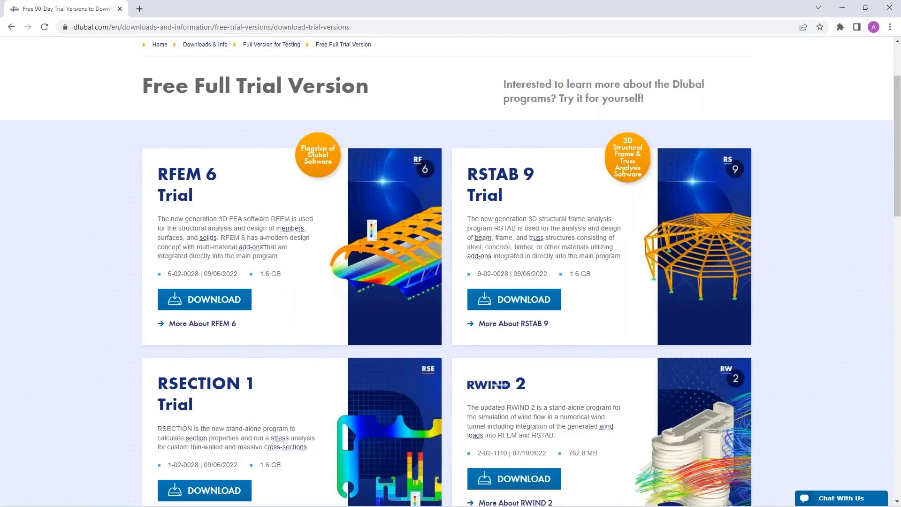
scroll(264, 242, up, 1)
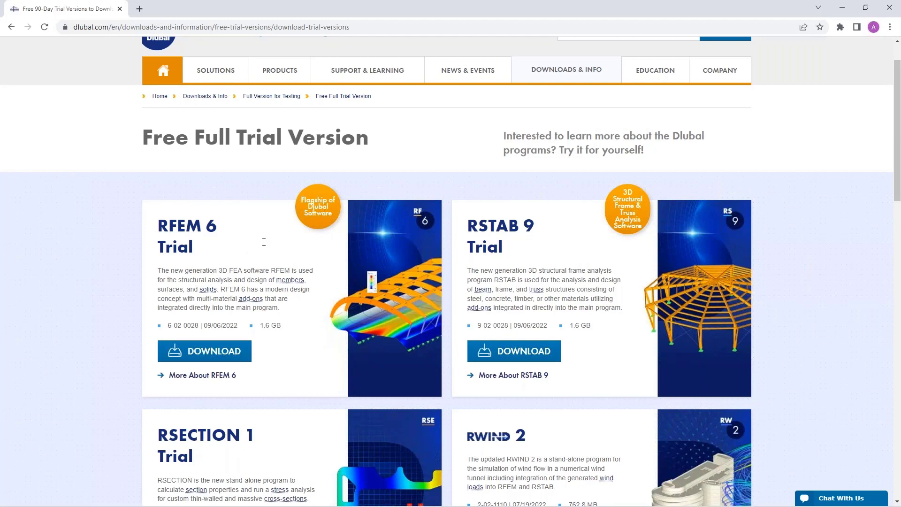
scroll(262, 245, up, 1)
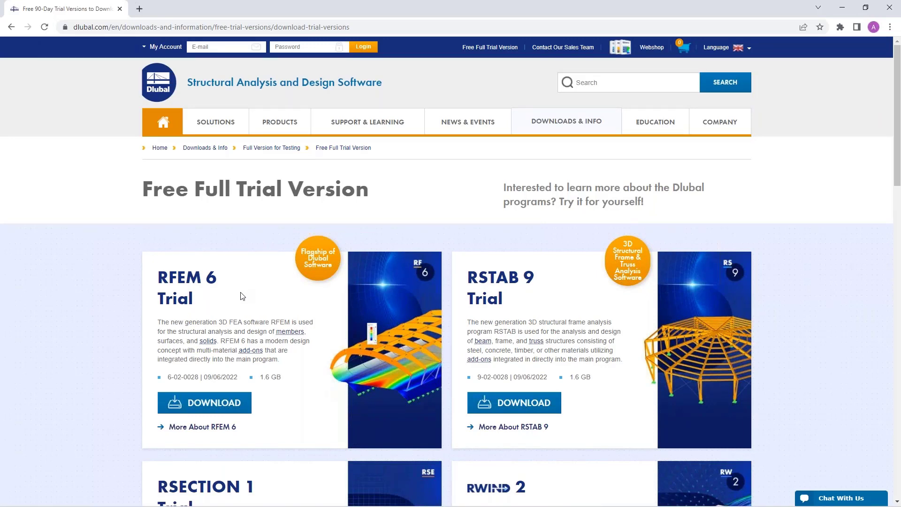
scroll(241, 293, down, 3)
scroll(240, 292, up, 3)
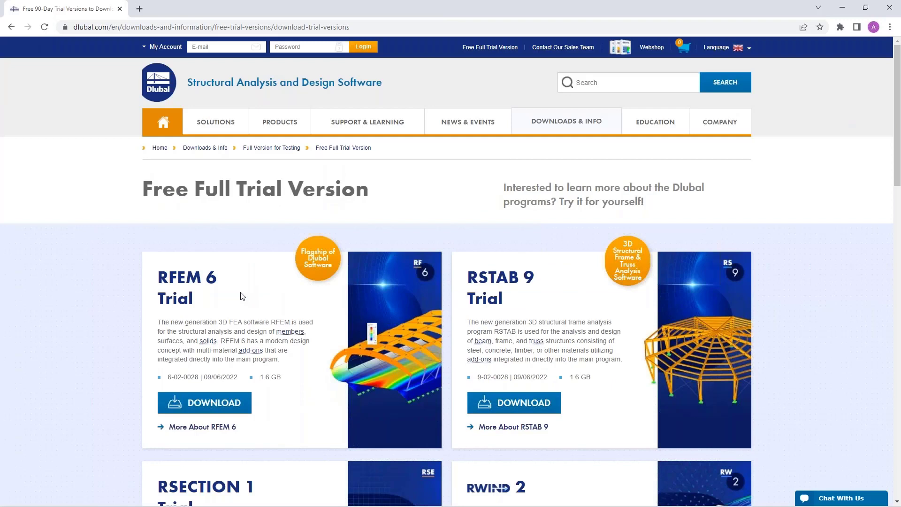